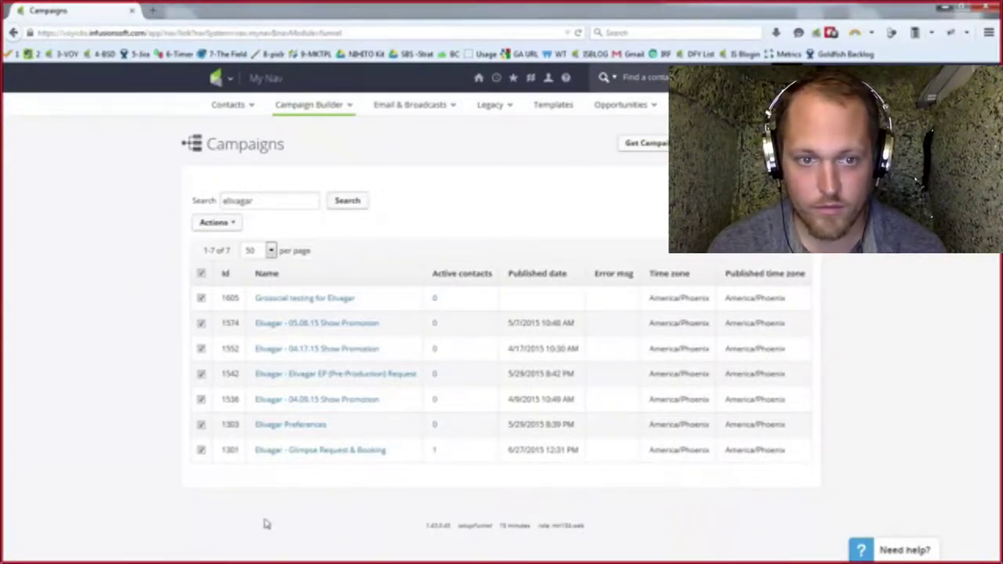
- Open the Elivagar - Glimpse Request & Booking campaign and look over its request forms, delivery sequences and download goals
left_click(363, 451)
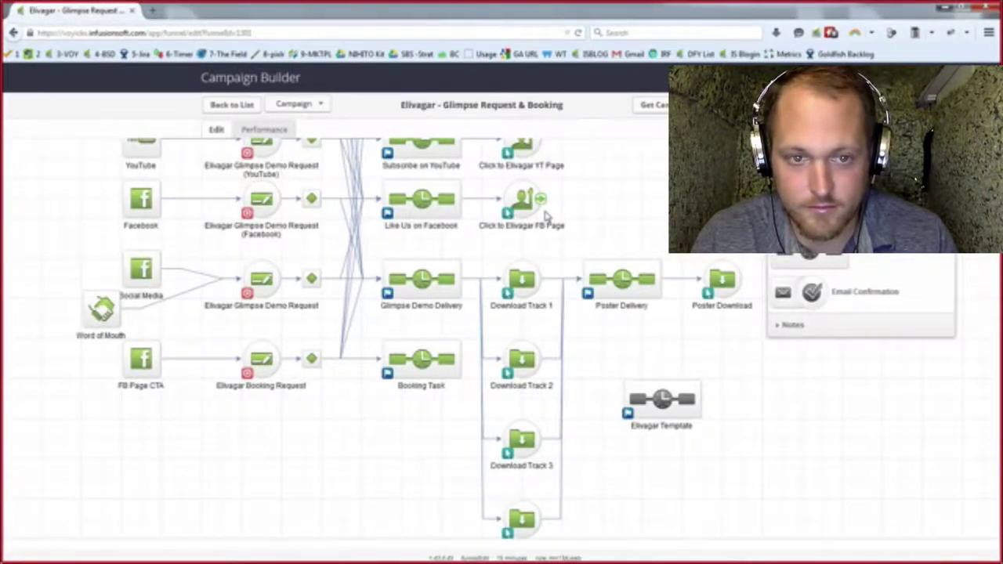
left_click_drag(188, 332, 470, 415)
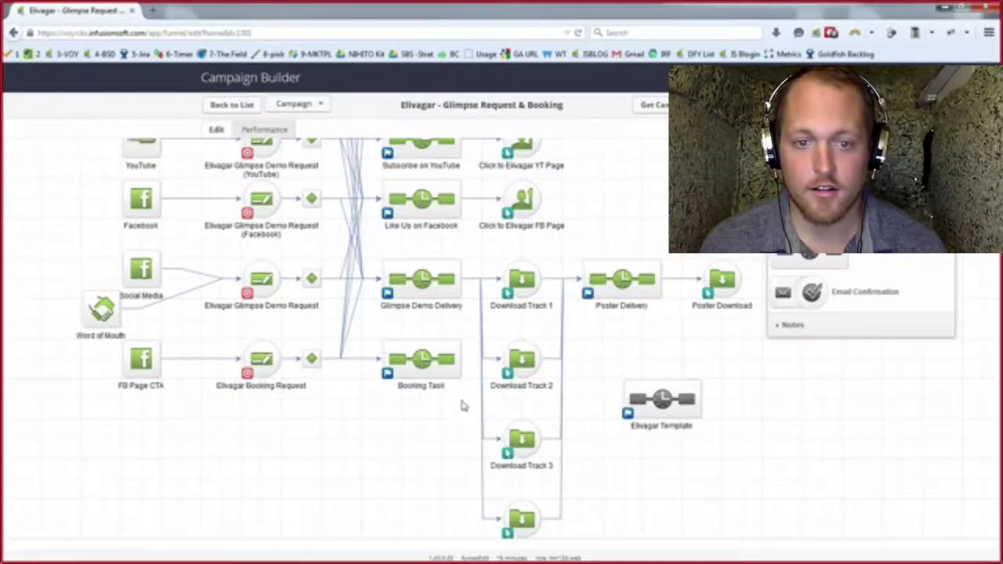
mouse_move(443, 468)
left_mouse_down()
mouse_move(427, 509)
mouse_move(435, 453)
left_mouse_up()
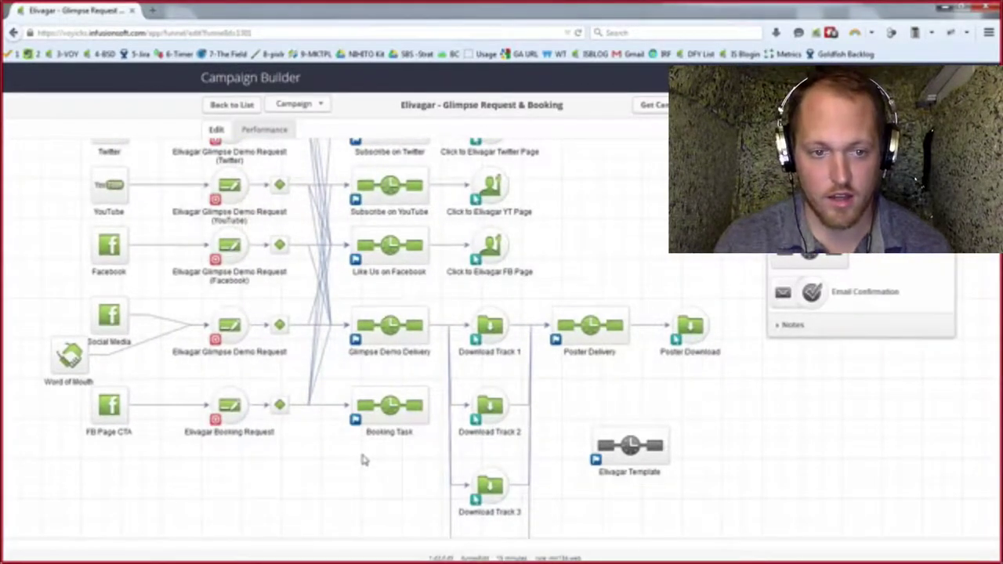
mouse_move(235, 412)
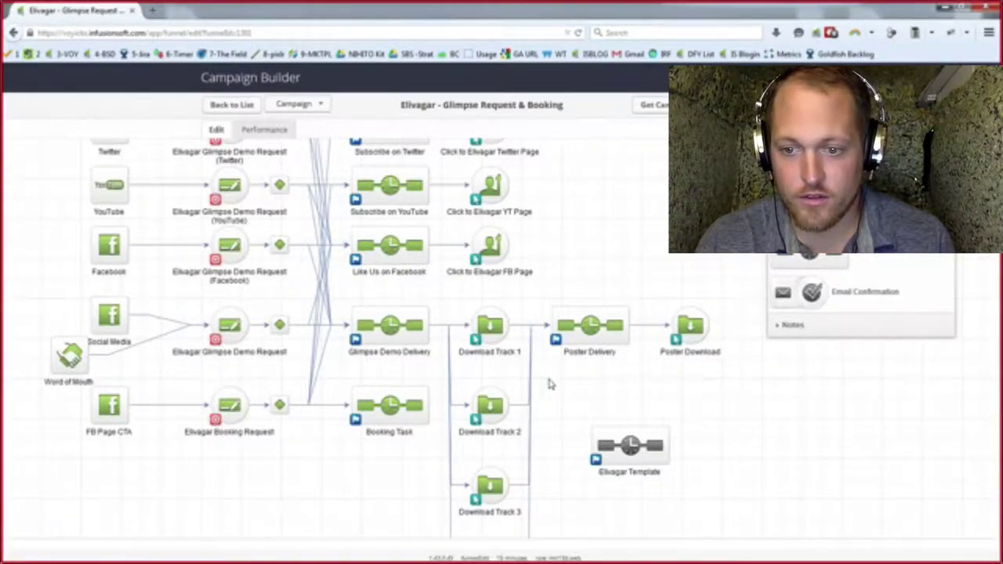
scroll(572, 314, "up", 1)
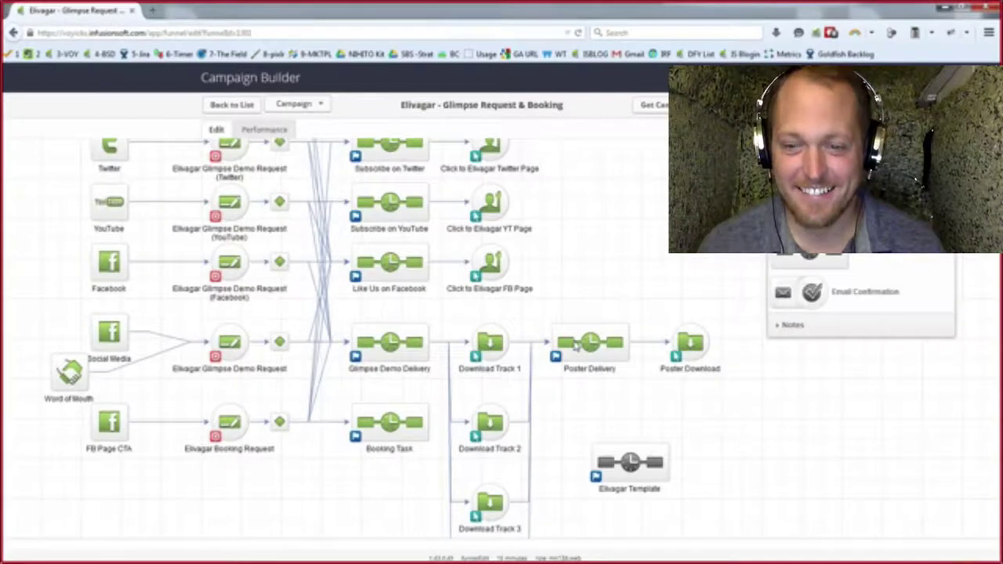
- Browse the campaign's list of restorable versions down to the oldest entry and close it without restoring any
scroll(574, 353, "up", 5)
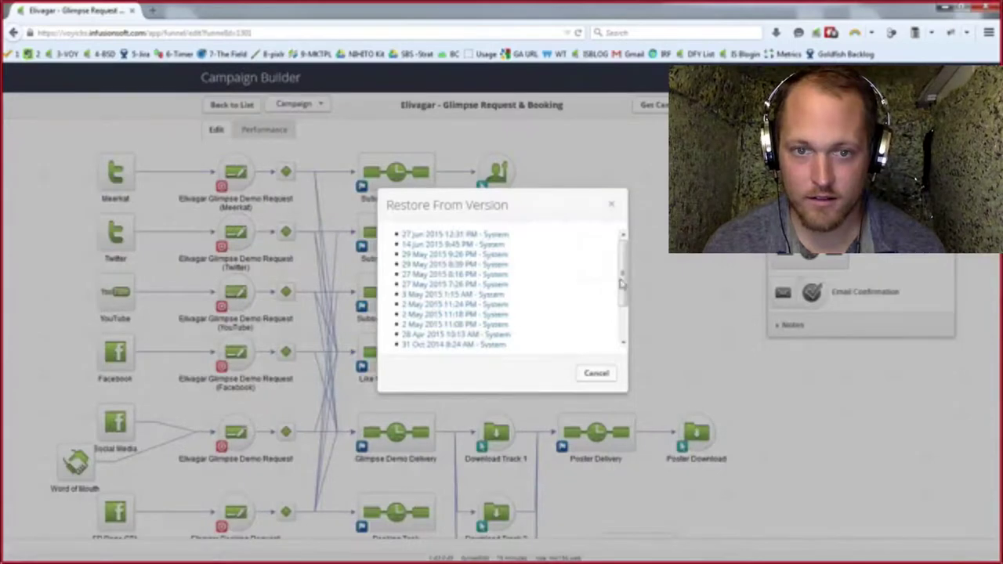
left_click_drag(622, 285, 631, 345)
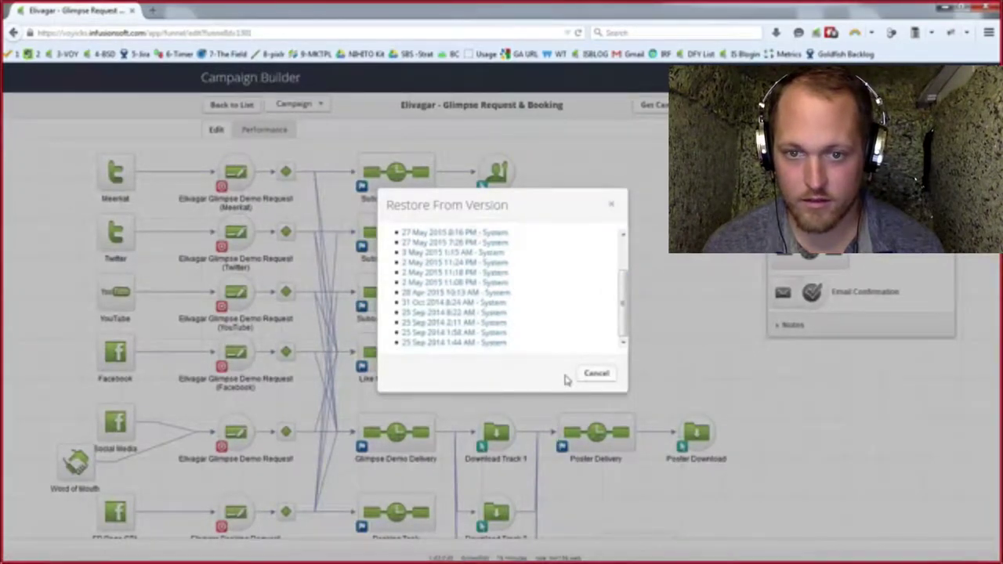
left_click(613, 206)
scroll(611, 157, "down", 5)
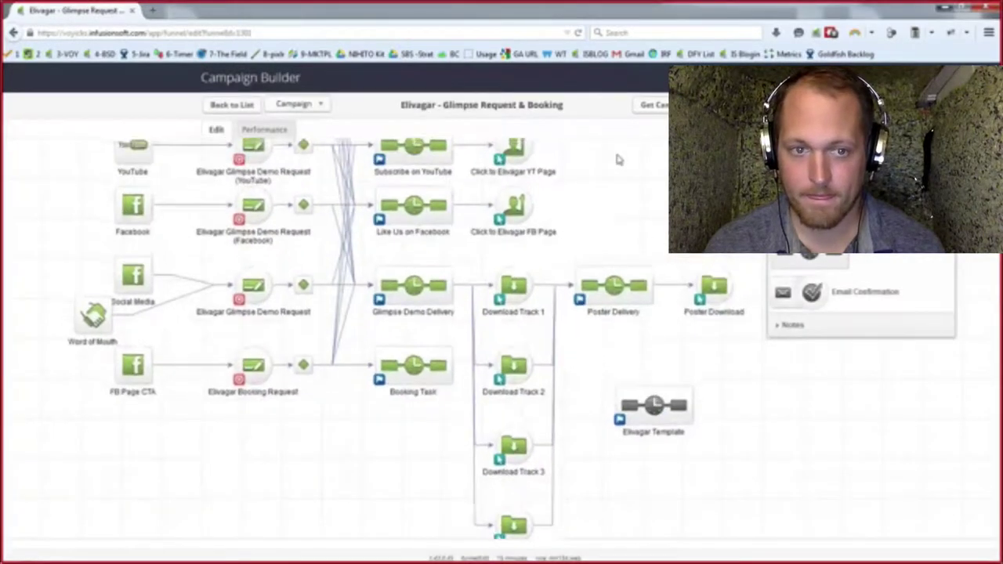
- Examine the campaign flow from the social media and word-of-mouth sources through demo delivery, download tracks and poster delivery
left_click_drag(60, 217, 801, 547)
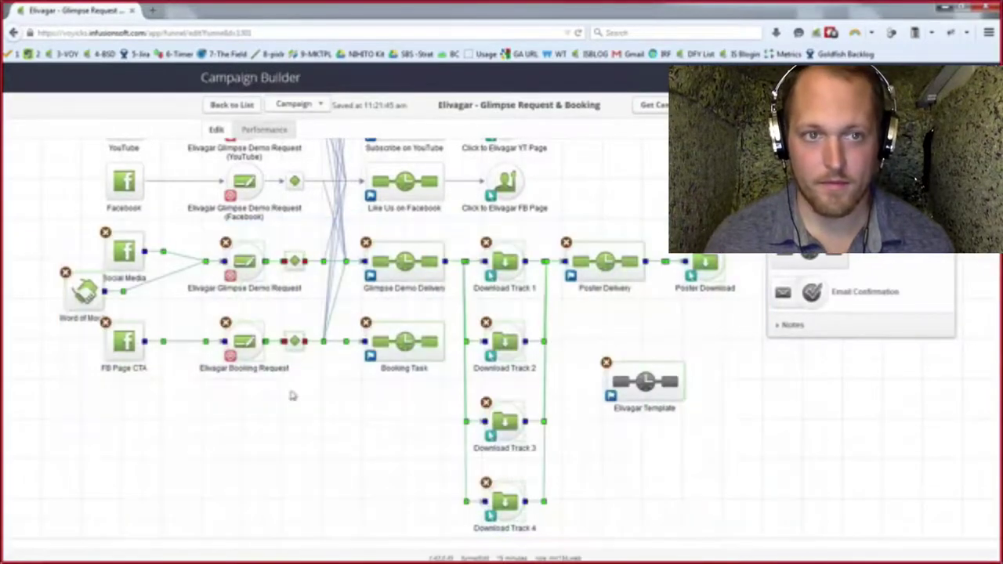
left_click(347, 416)
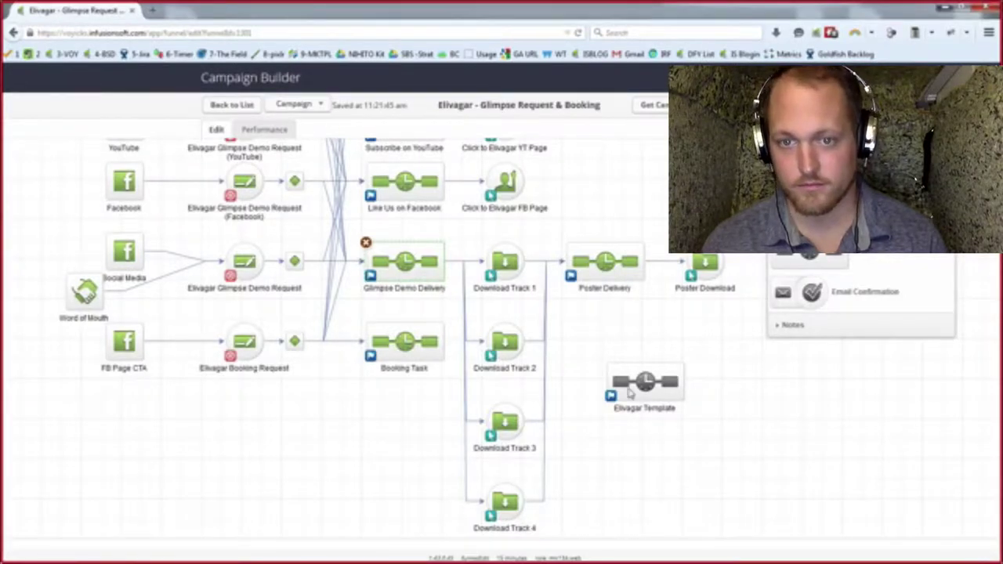
scroll(630, 395, "up", 4)
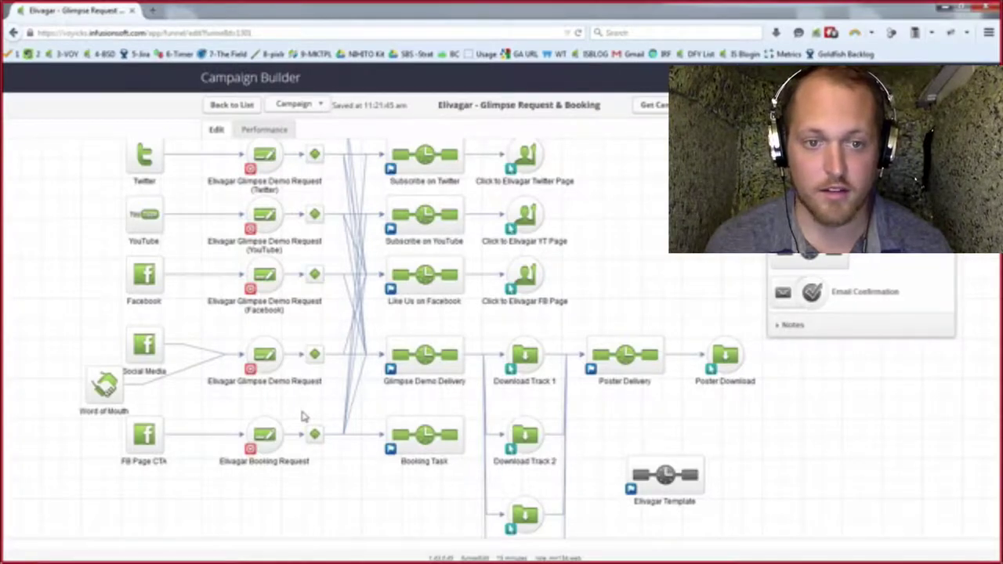
- Open the Elivagar Glimpse Demo Request landing page and inspect its top non-visible HTML element without changing it
double_click(281, 356)
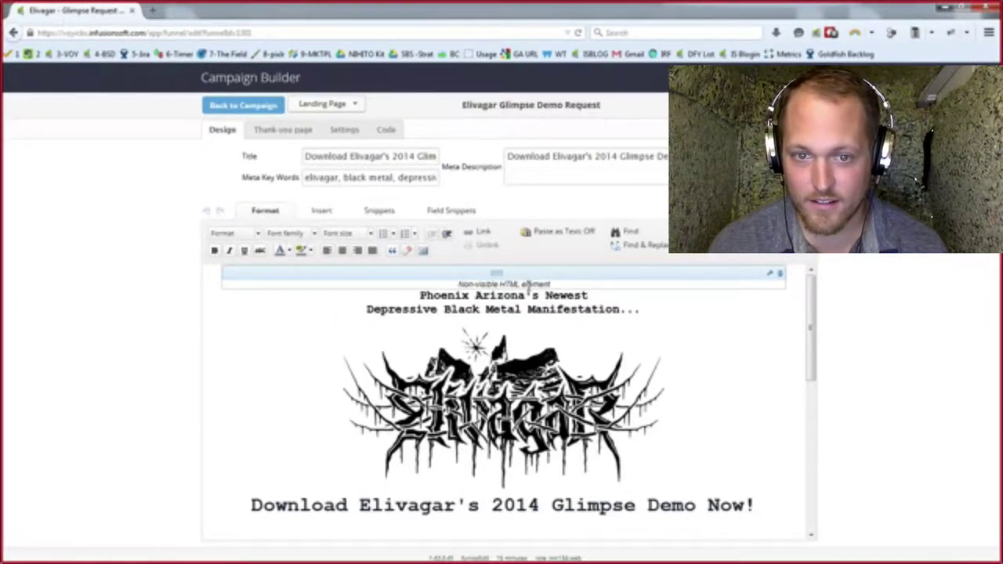
double_click(524, 288)
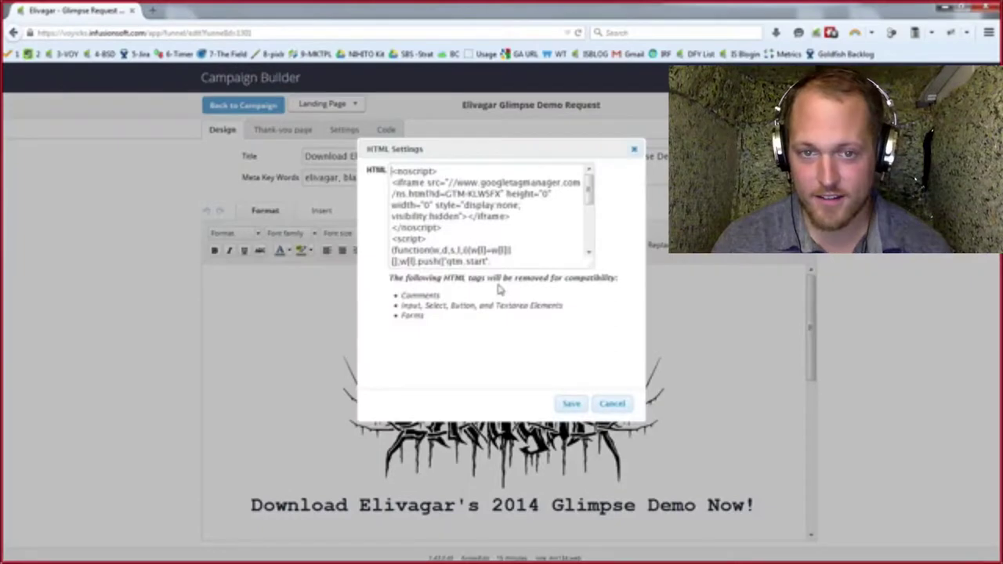
left_click(623, 405)
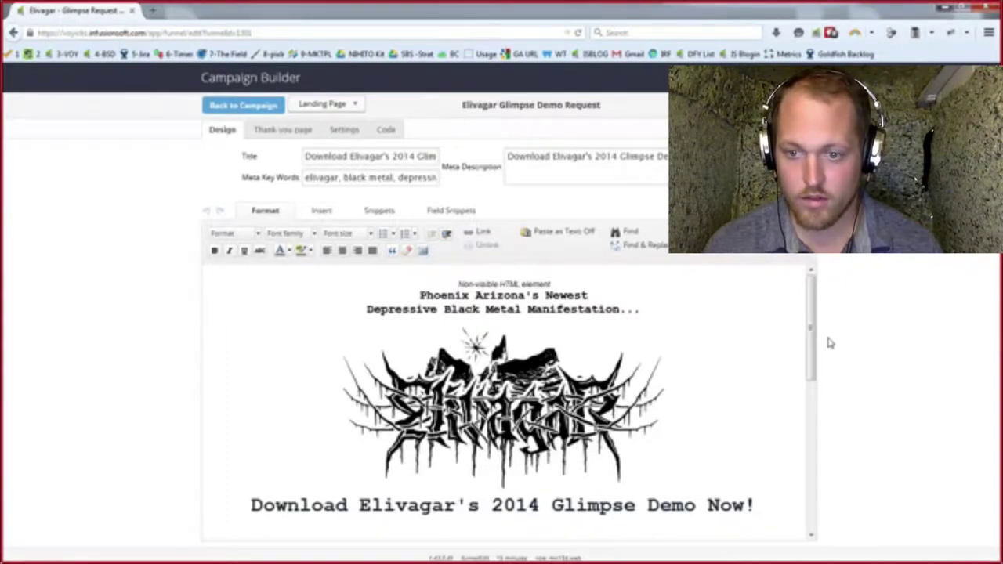
- Review the landing page design down to the copyright line and open a test version of the page
left_click_drag(812, 318, 815, 422)
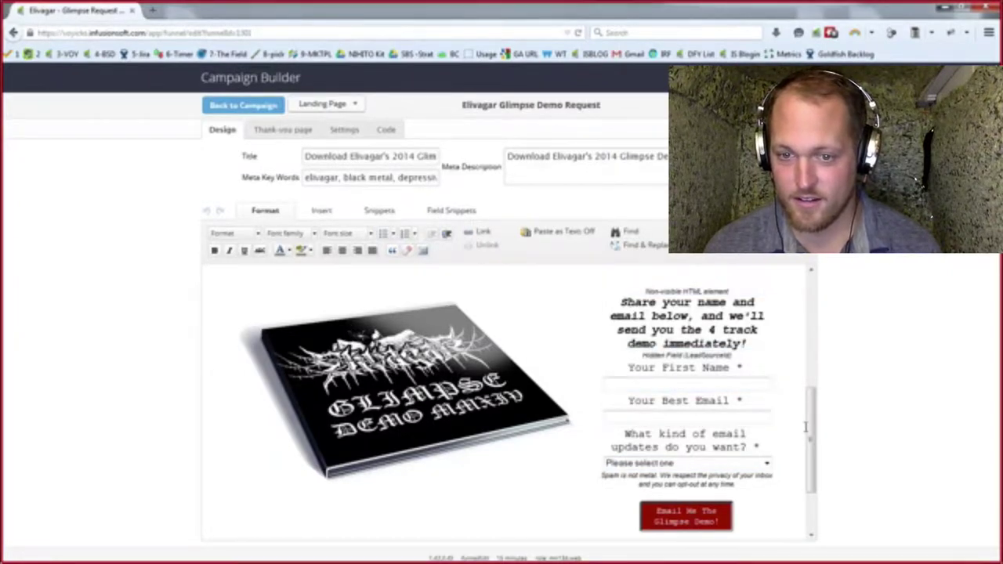
scroll(804, 427, "down", 2)
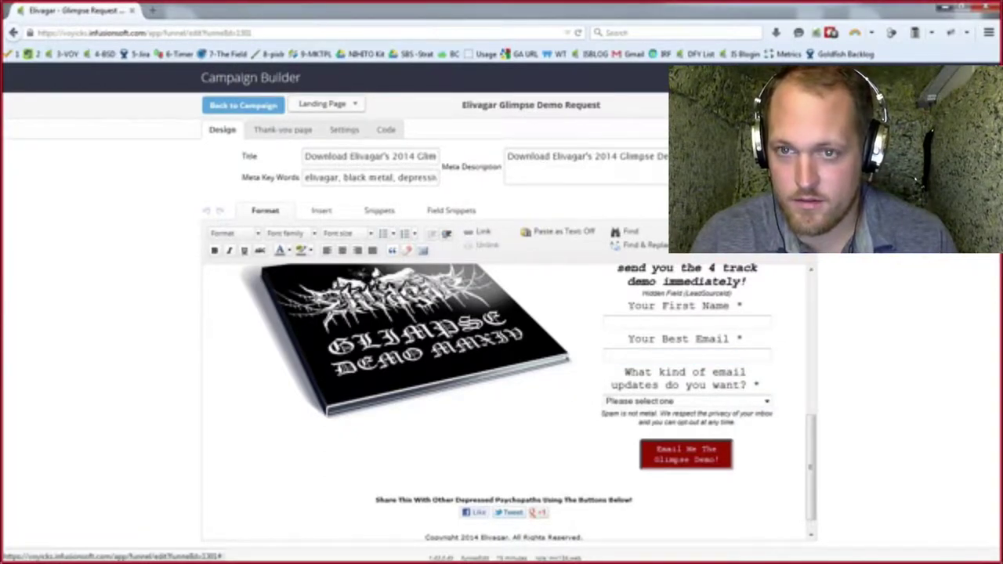
left_click(525, 328)
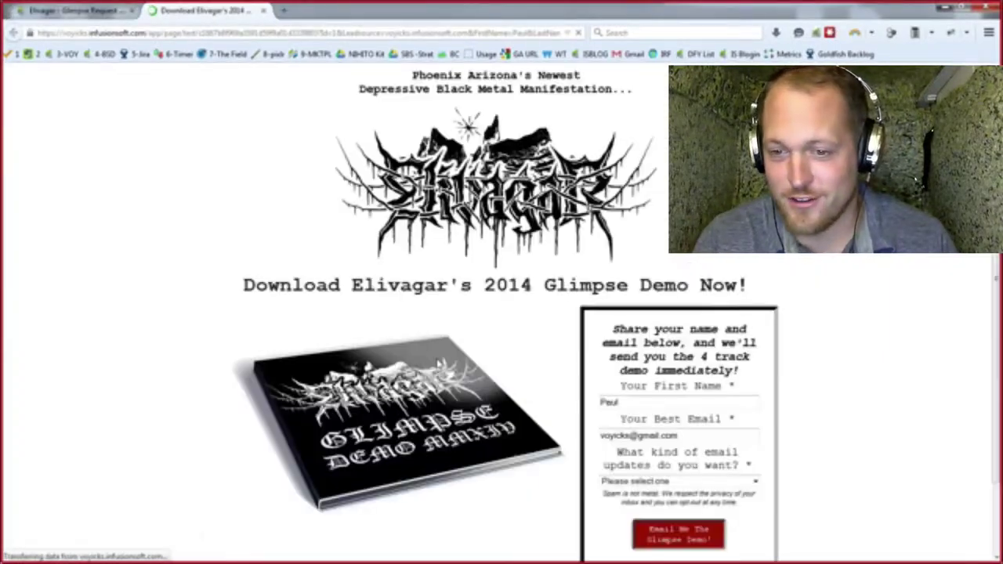
- Clear the prefilled address from the Your Best Email field on the test page
triple_click(659, 436)
key("BackSpace")
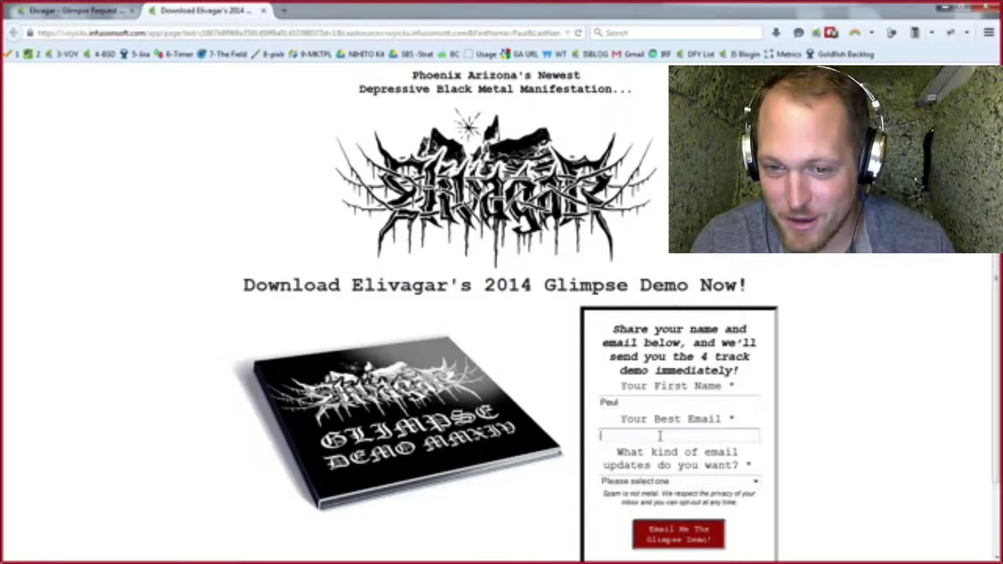
left_click(852, 411)
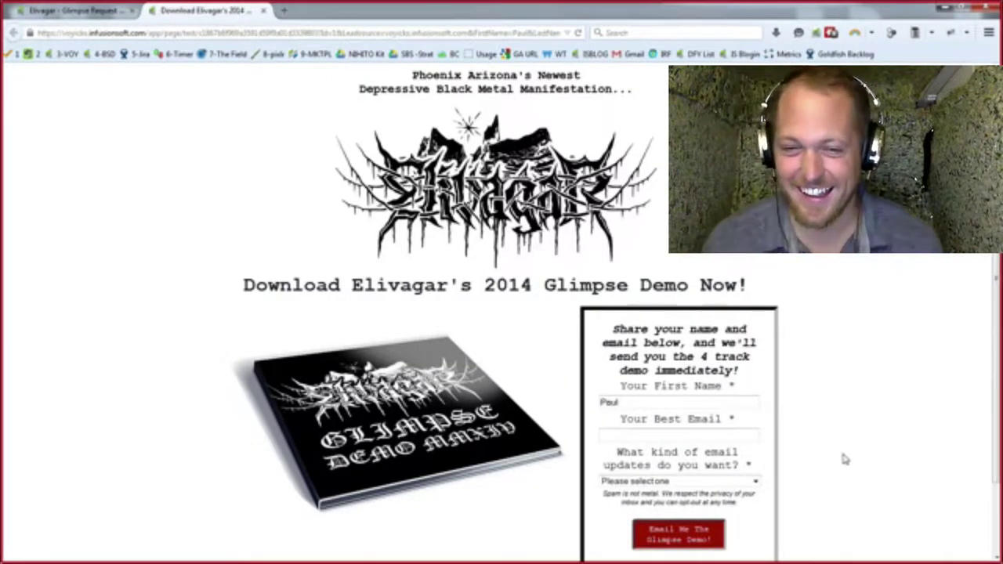
- View the lower part of the test page, then return to the landing page editor and review the request form section
scroll(844, 459, "down", 2)
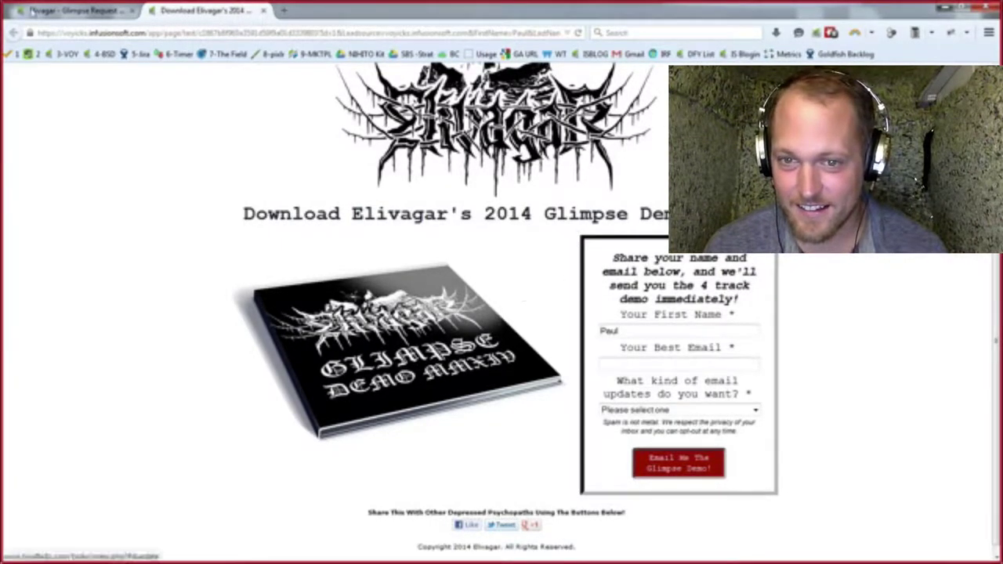
left_click(74, 10)
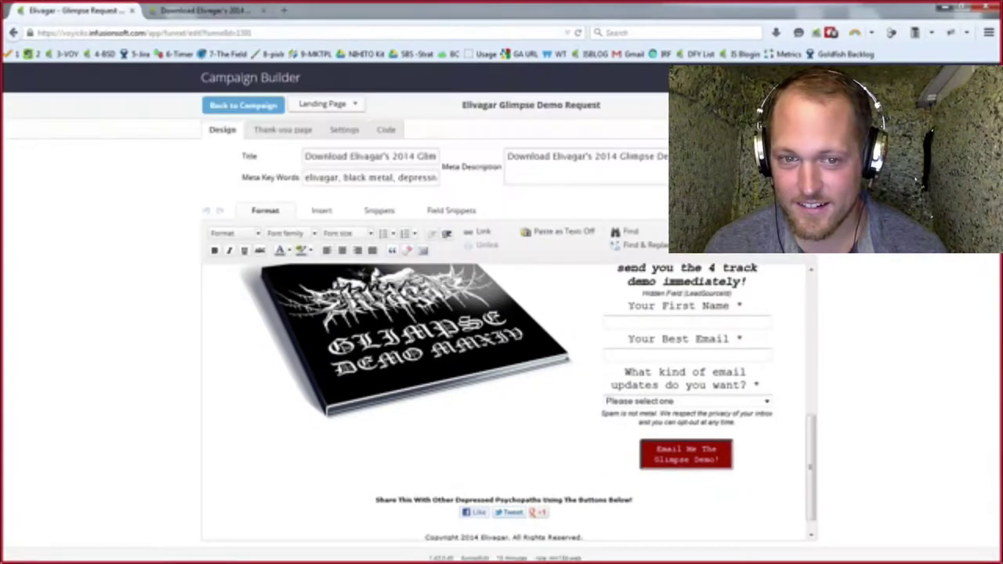
scroll(822, 458, "up", 5)
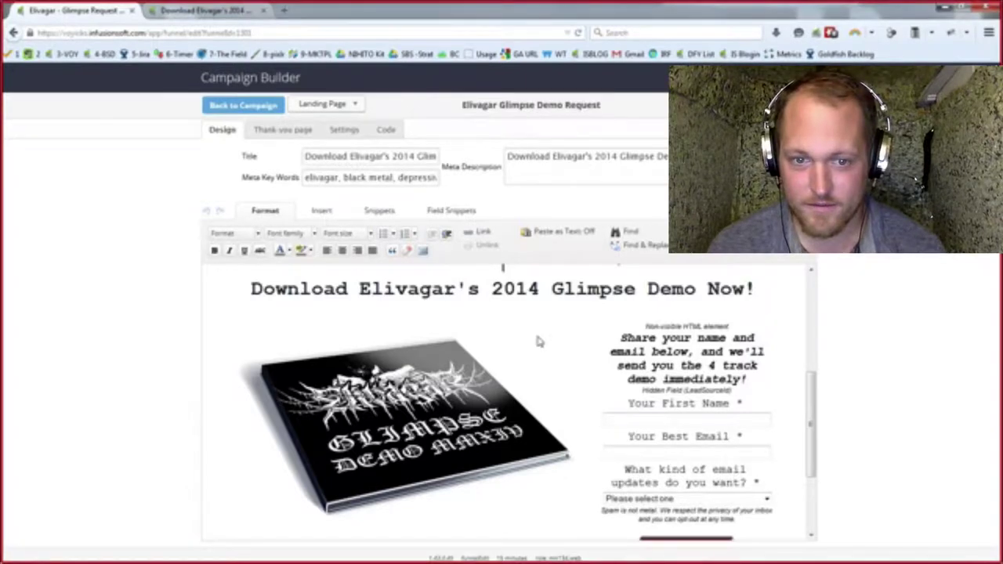
- Return to the test page and view the email update choices without picking one
key("ctrl+Tab")
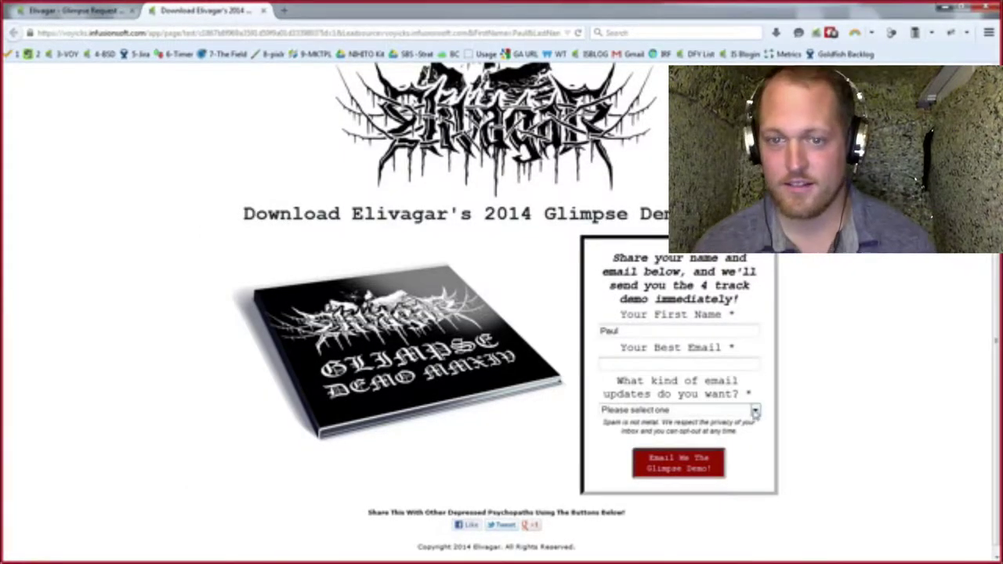
left_click(754, 411)
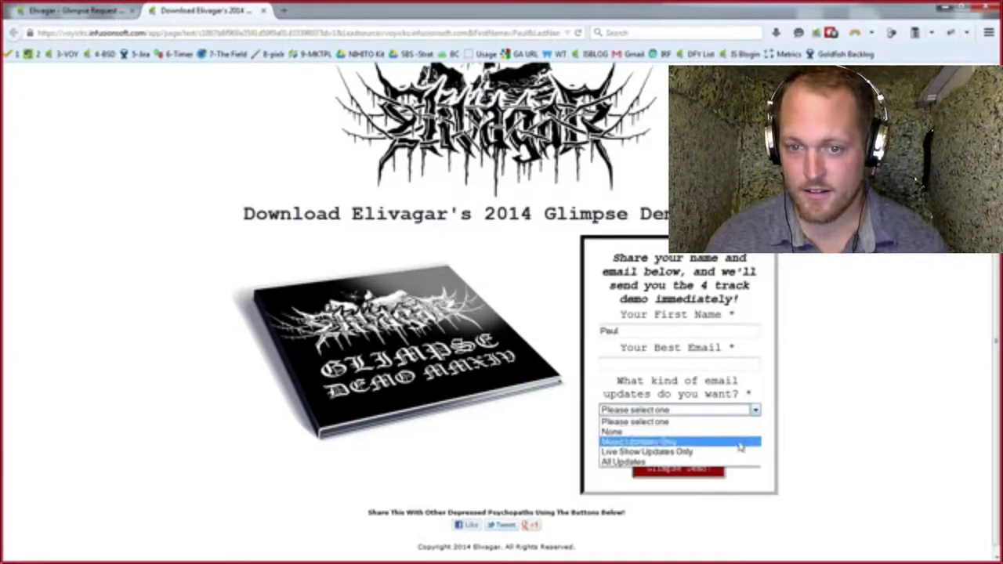
left_click(844, 442)
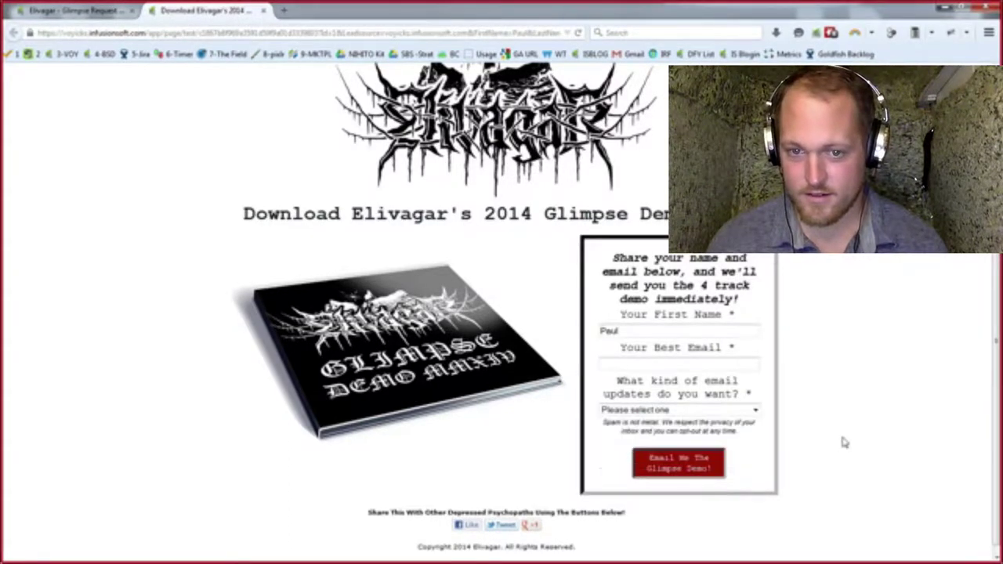
- Examine the test page's layout from the headline and logo to the request form and the social sharing buttons
scroll(752, 453, "down", 1)
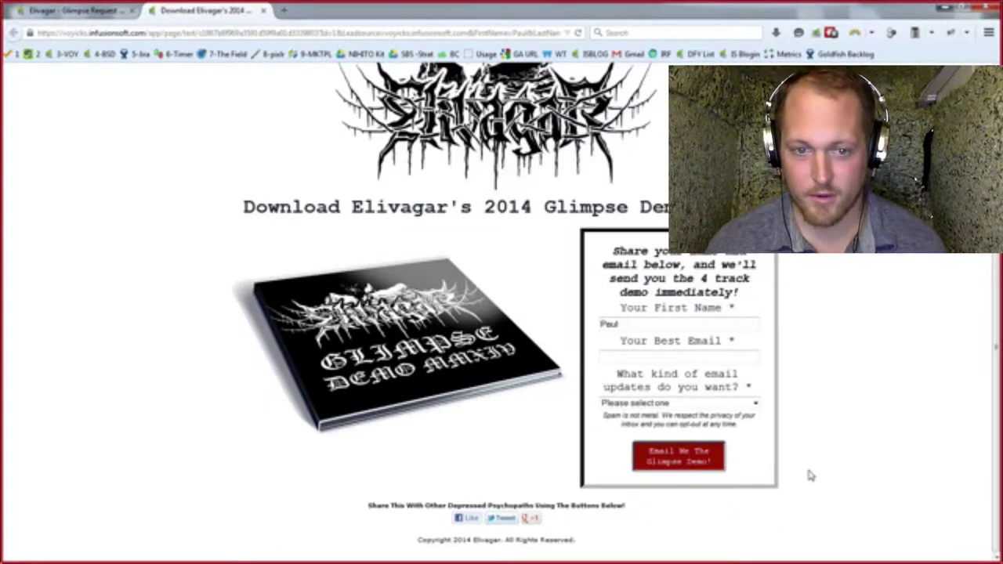
scroll(810, 476, "up", 1)
scroll(811, 475, "up", 1)
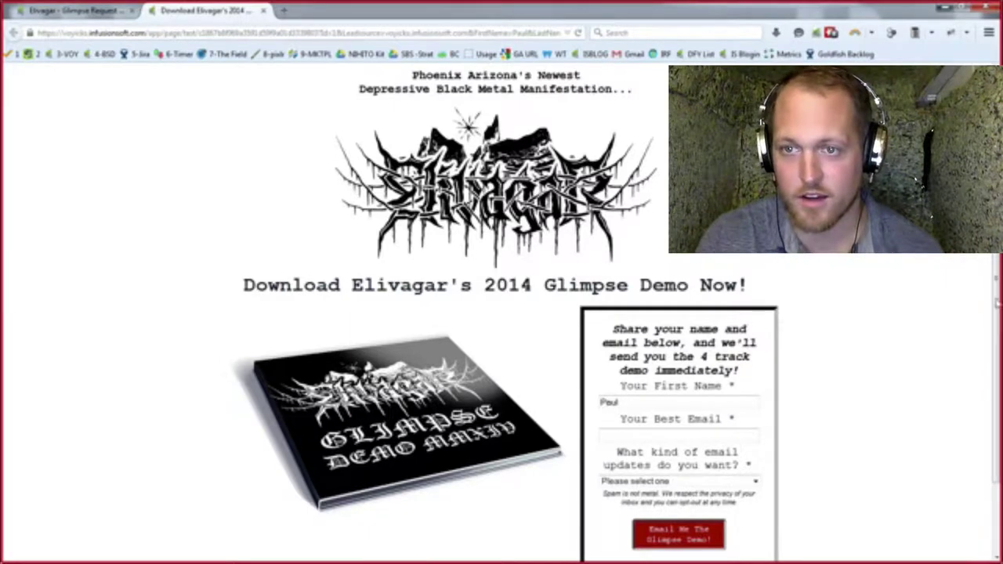
scroll(997, 302, "down", 1)
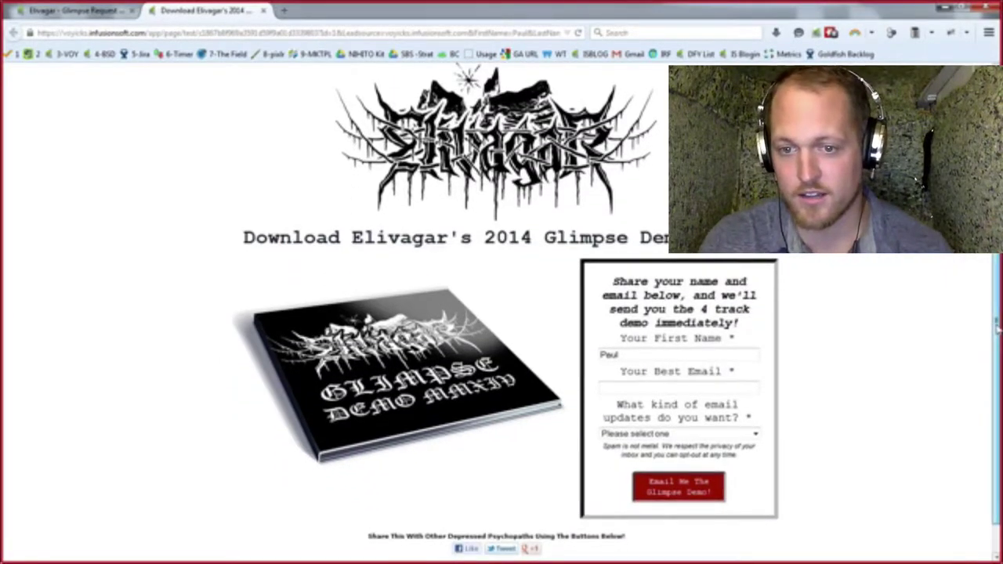
left_click_drag(996, 326, 997, 325)
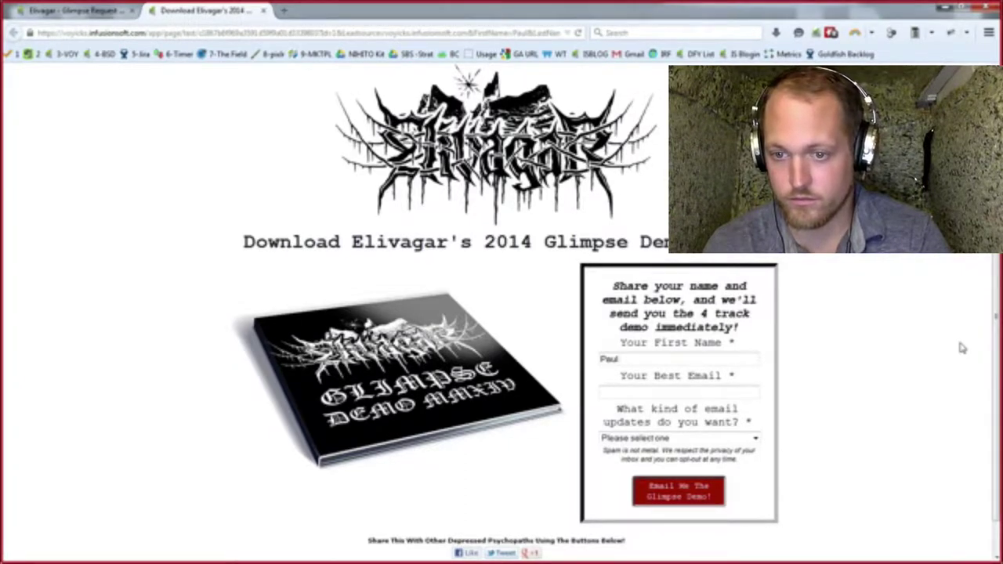
scroll(557, 271, "down", 1)
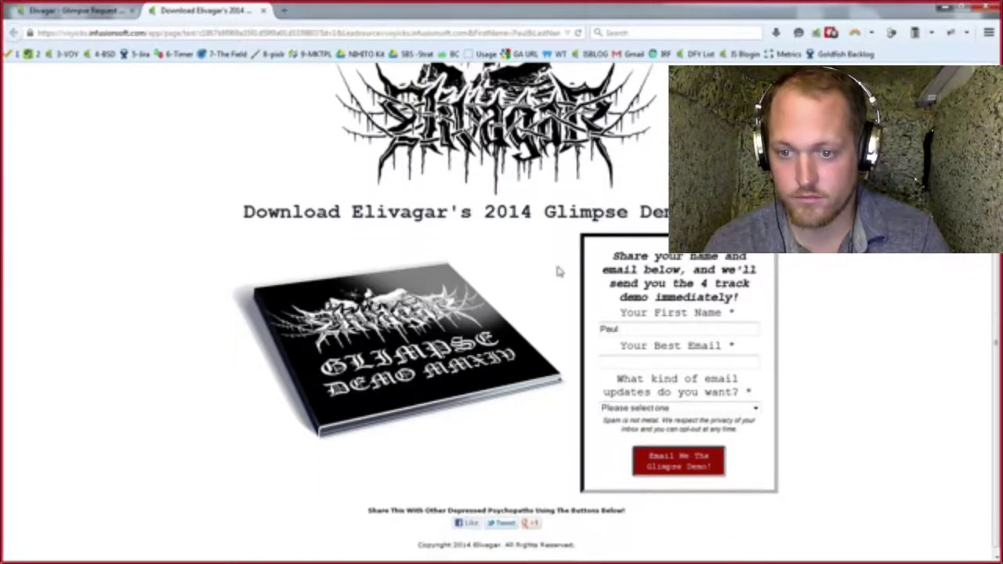
scroll(510, 531, "up", 2)
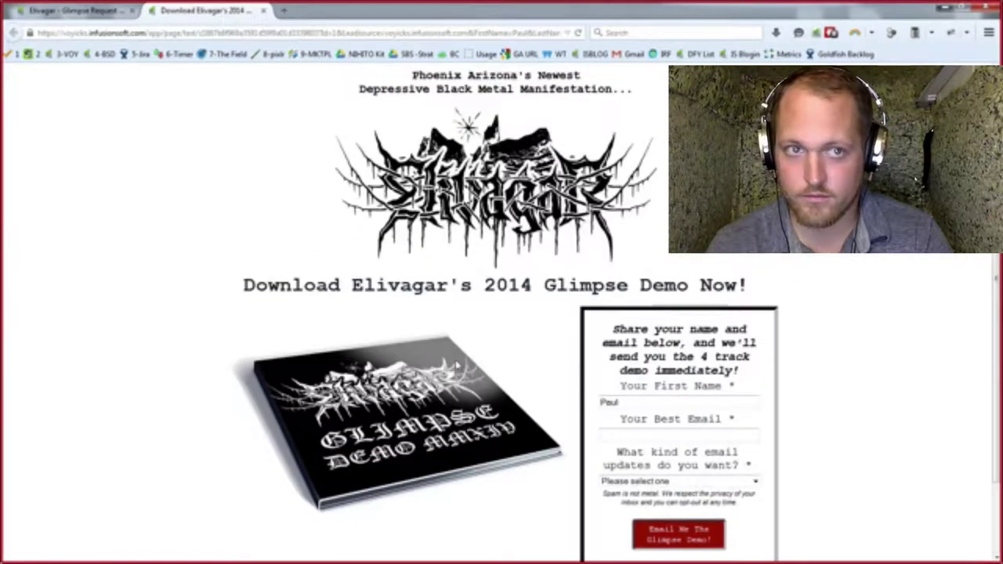
scroll(511, 531, "down", 2)
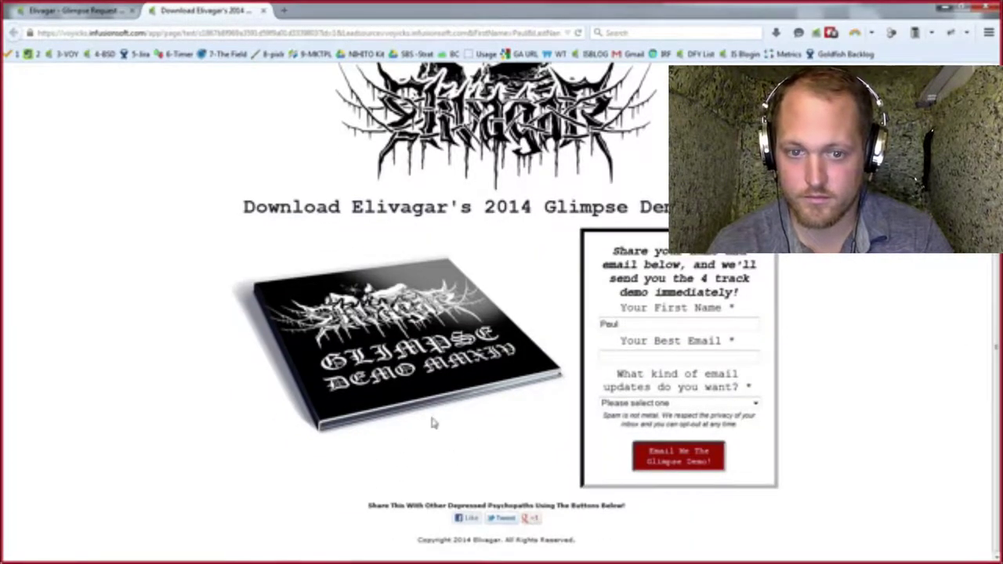
scroll(432, 419, "up", 2)
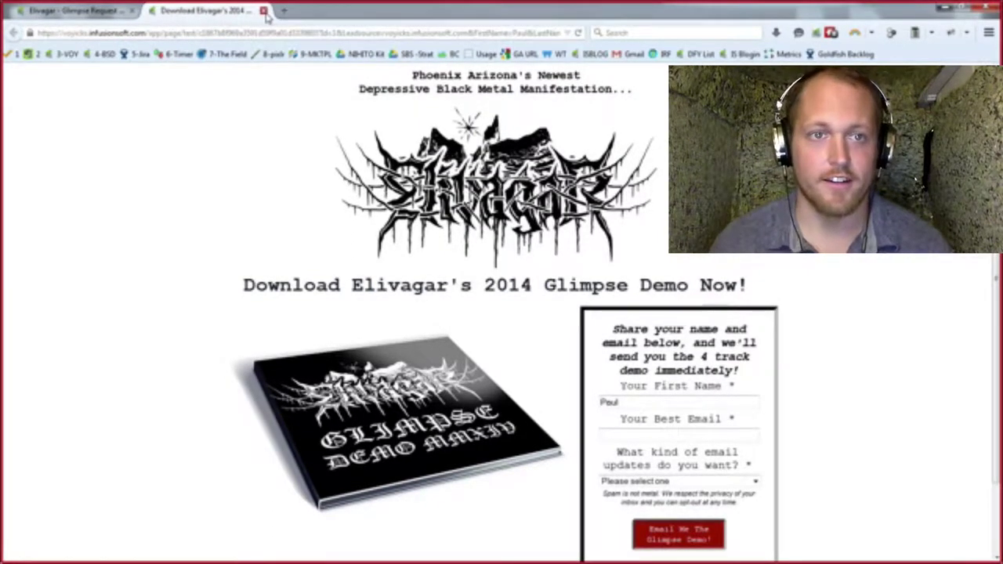
- Close the test page and review the content of the landing page's thank-you page
left_click(264, 11)
left_click(307, 135)
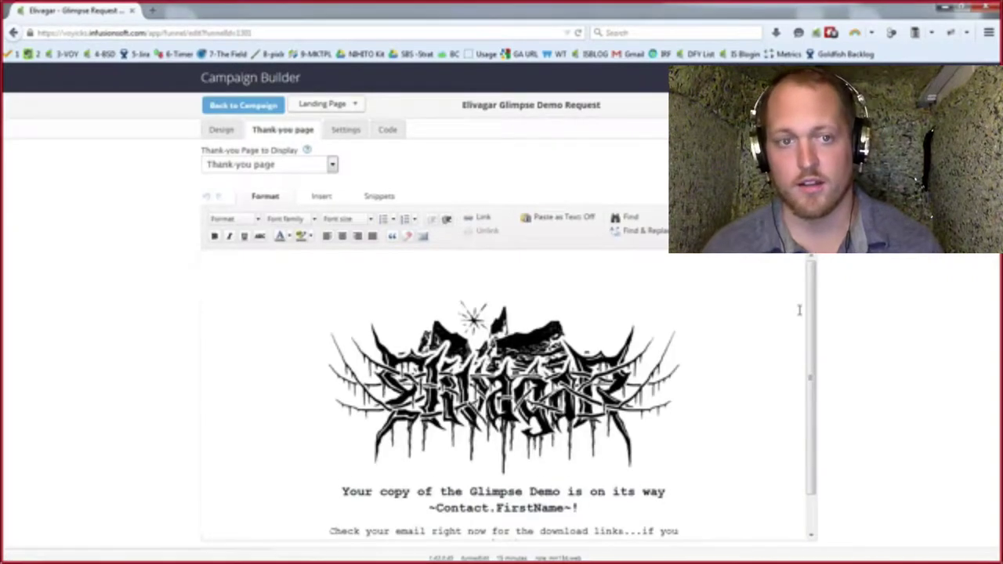
scroll(815, 347, "down", 2)
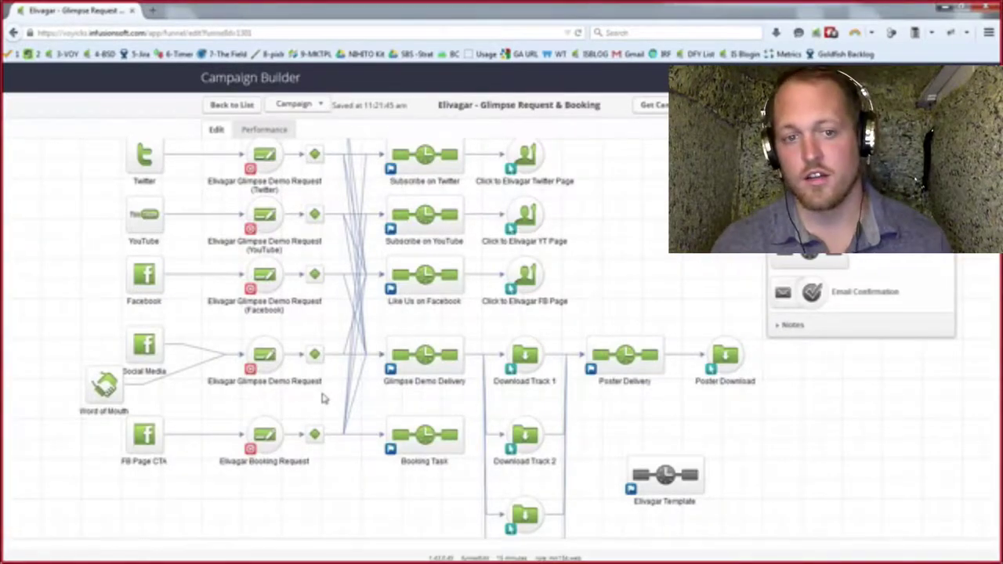
- Review the Elivagar Glimpse Demo Request decision rules for Glimpse Demo Delivery and Like Us on Facebook, then return to the campaign
double_click(317, 355)
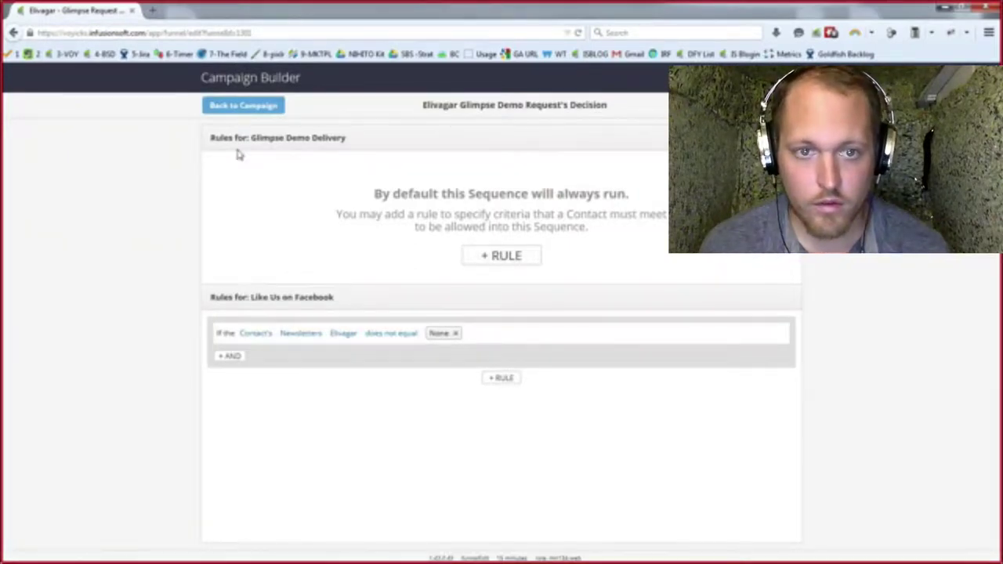
left_click_drag(233, 137, 352, 140)
left_click(352, 141)
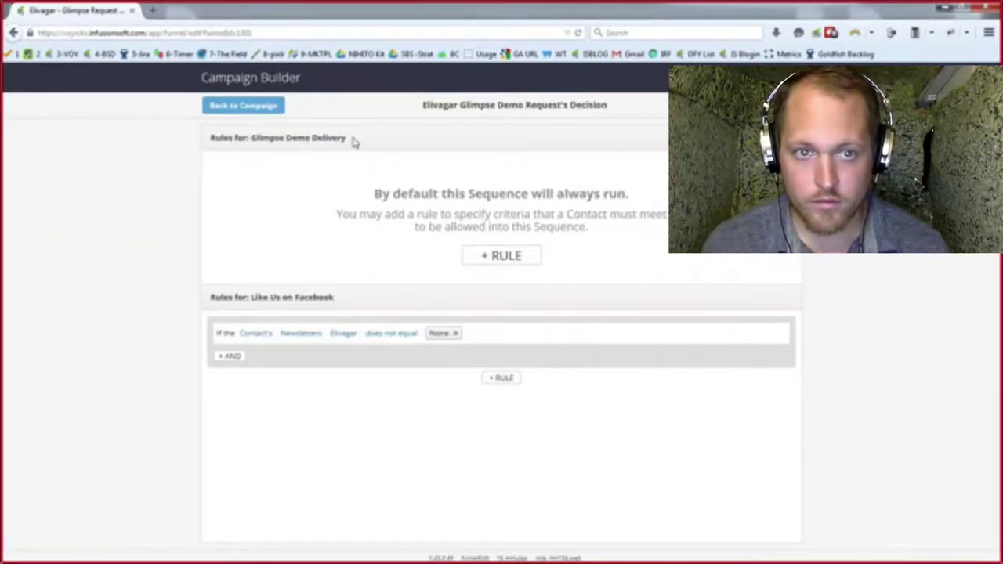
left_click_drag(252, 297, 332, 295)
left_click(332, 295)
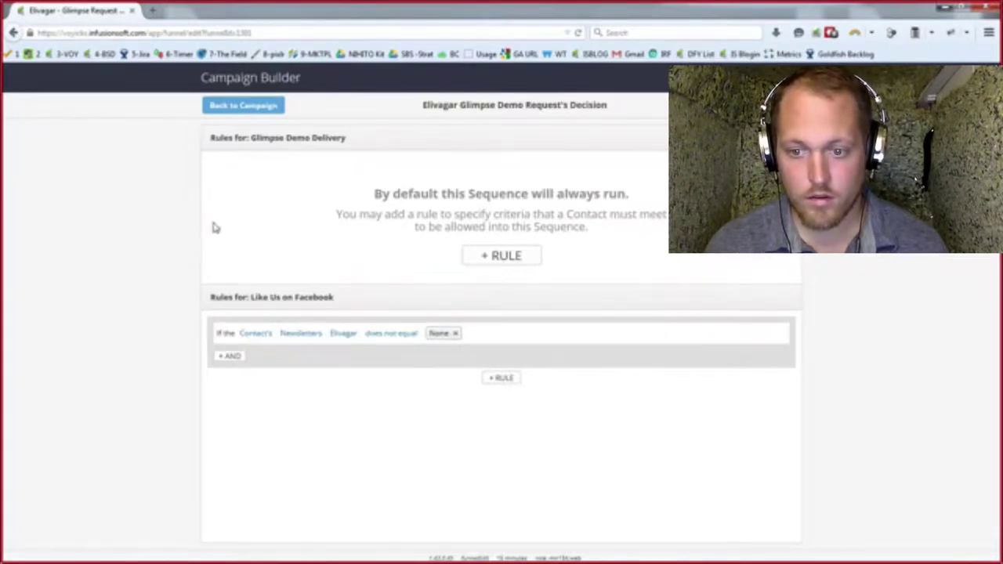
left_click(226, 116)
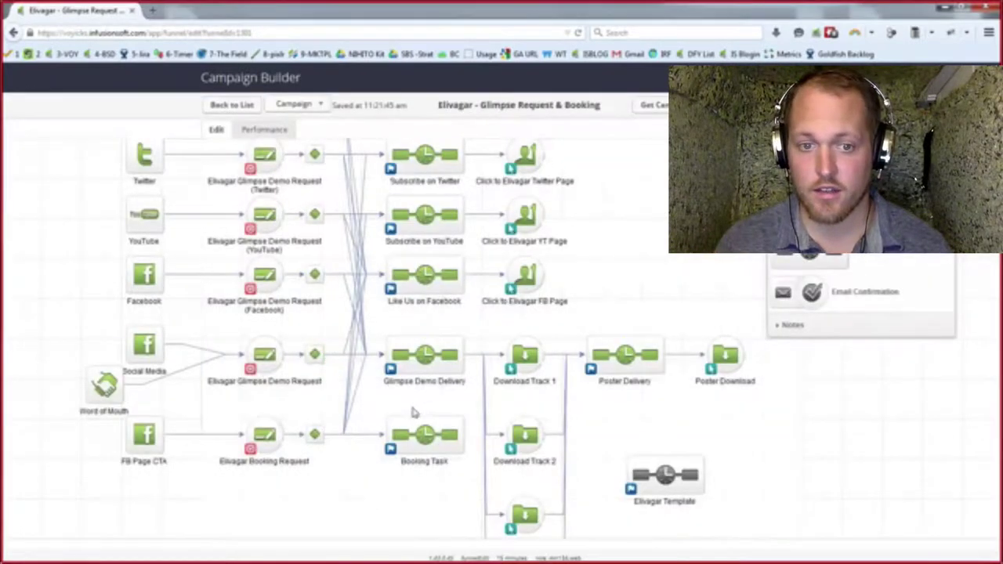
left_click_drag(224, 328, 349, 399)
left_click(321, 402)
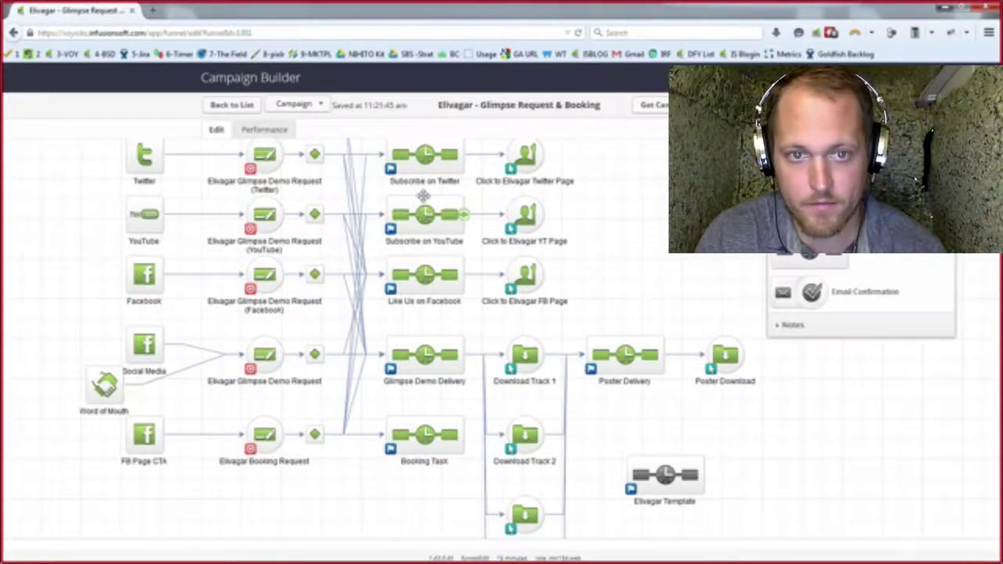
- In the Glimpse Demo Delivery sequence, move the whole lower tag row, including its timer and note, down one grid row
double_click(418, 359)
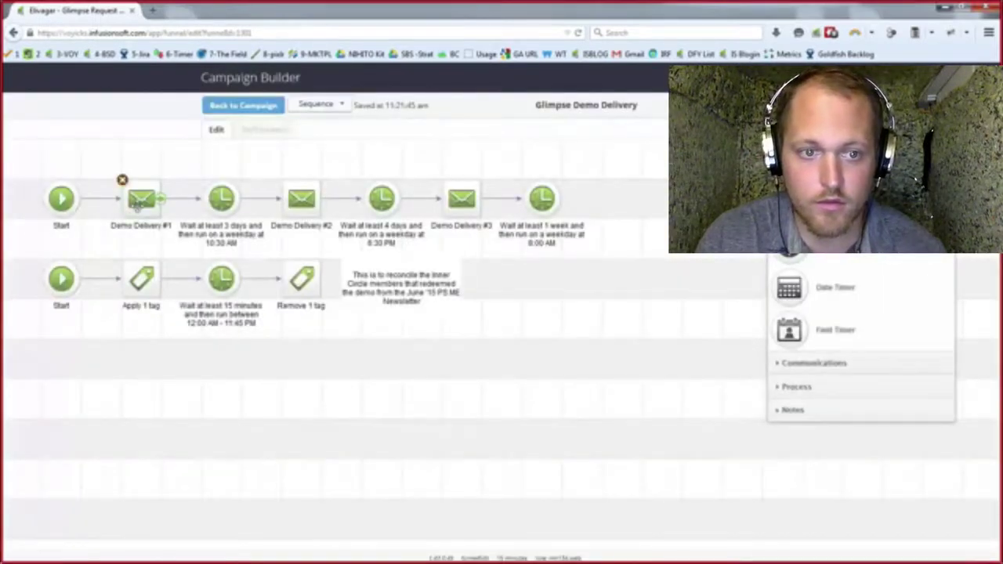
left_click(137, 202)
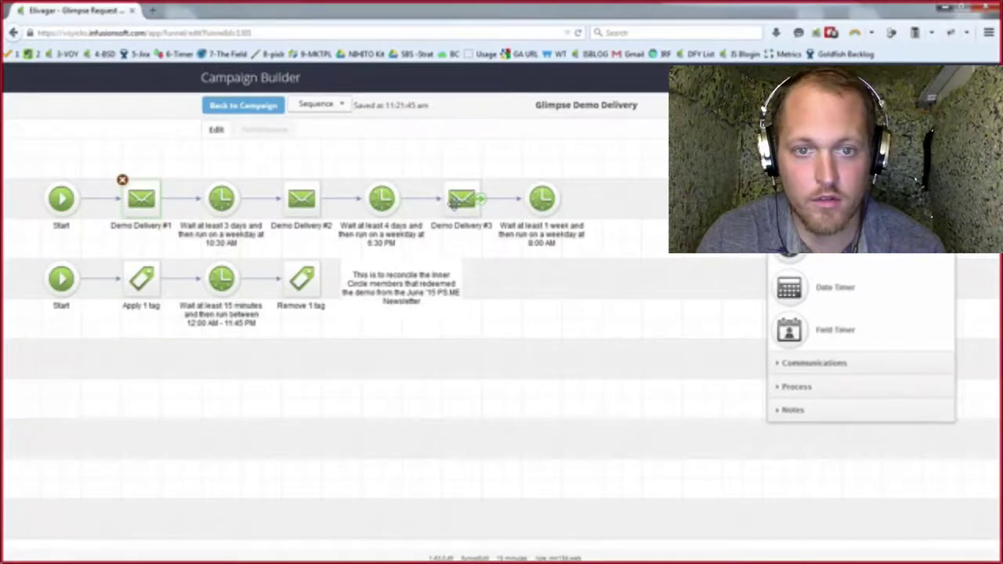
left_click_drag(511, 342, 17, 237)
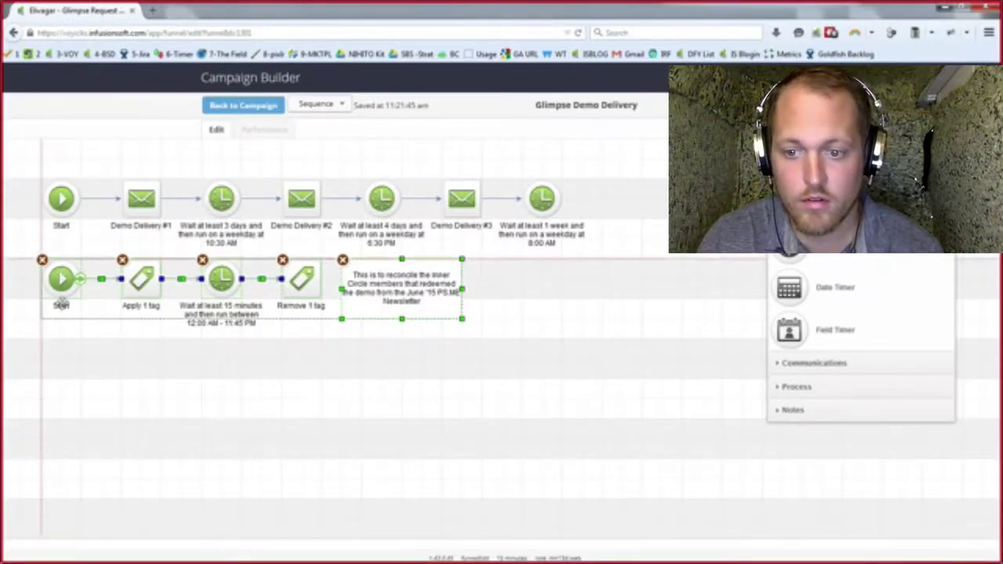
left_click_drag(61, 271, 61, 312)
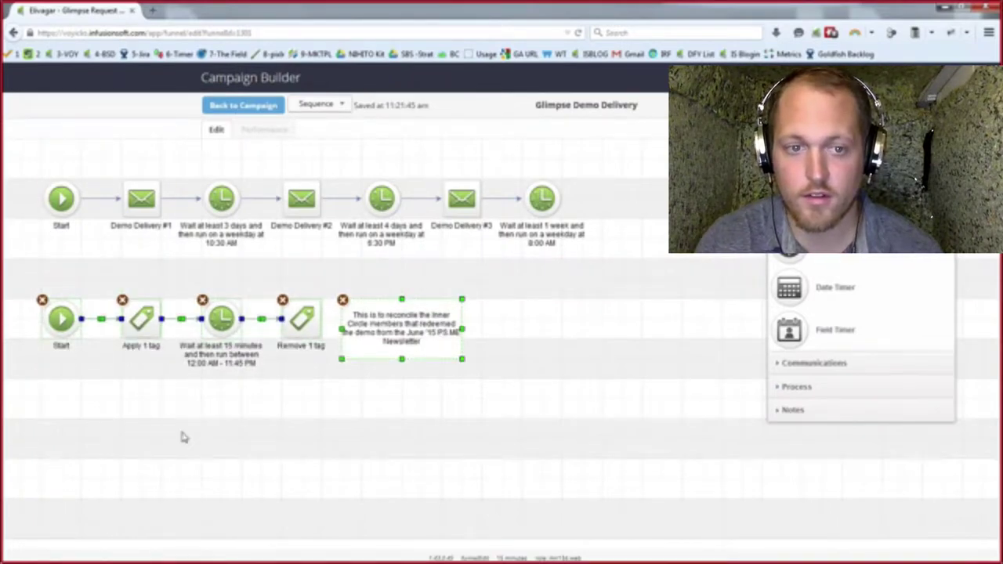
left_click(233, 427)
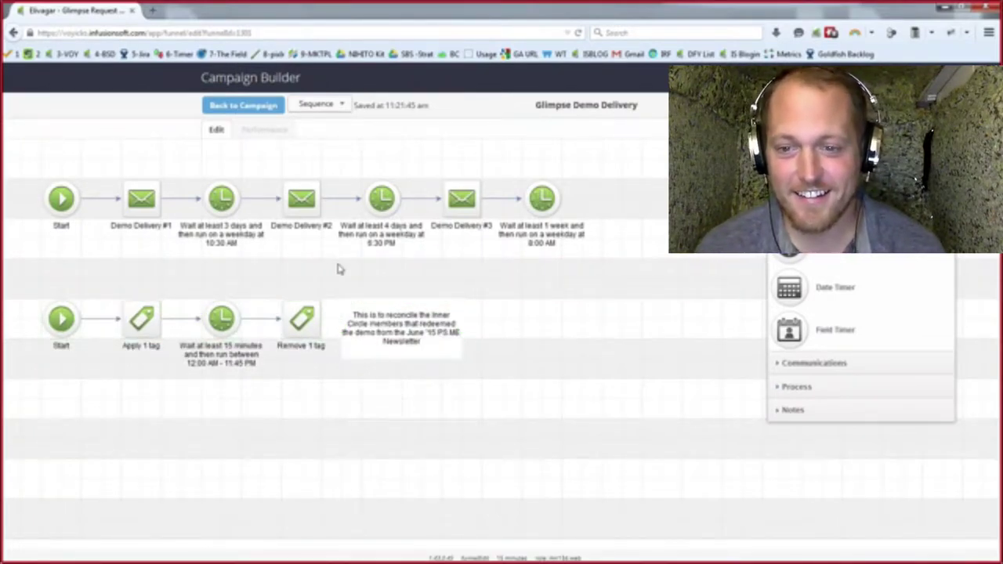
- View the sender details and content of the Demo Delivery #1 email, then return to the campaign
double_click(138, 205)
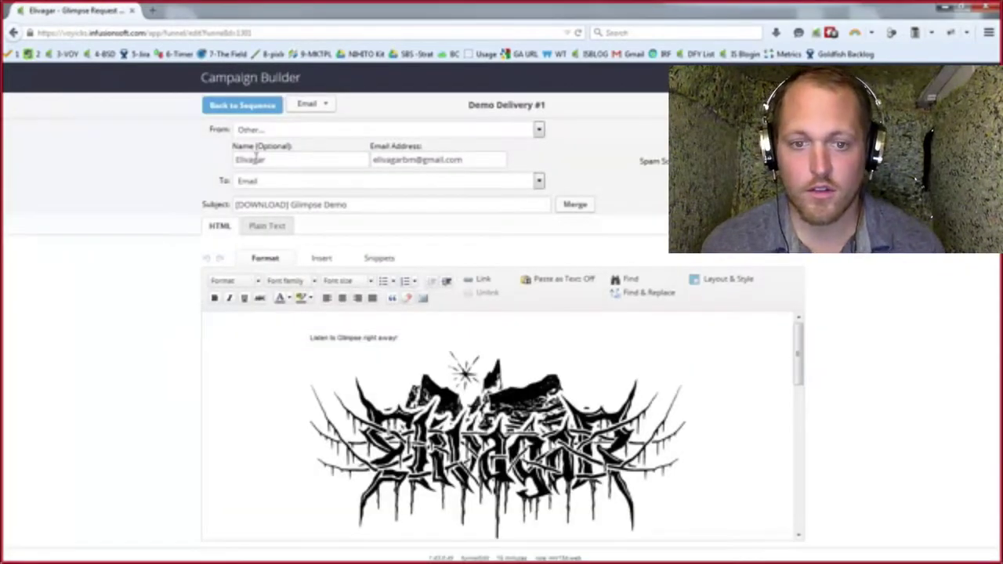
left_click(251, 108)
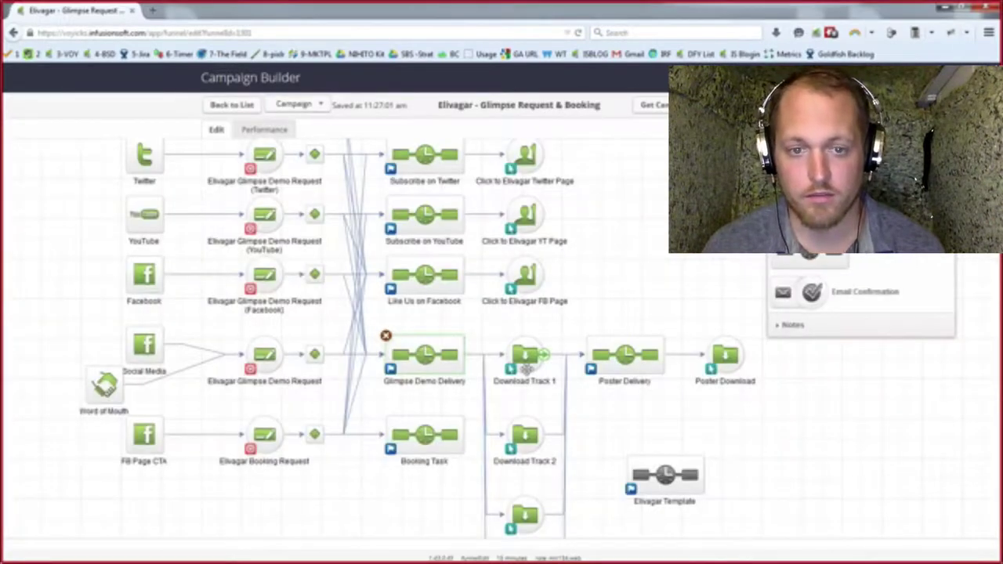
- Open the Download Track 1 goal and examine the Demo Delivery #1 email, including its intro-track note, MP3 links and update-list postscript
double_click(527, 369)
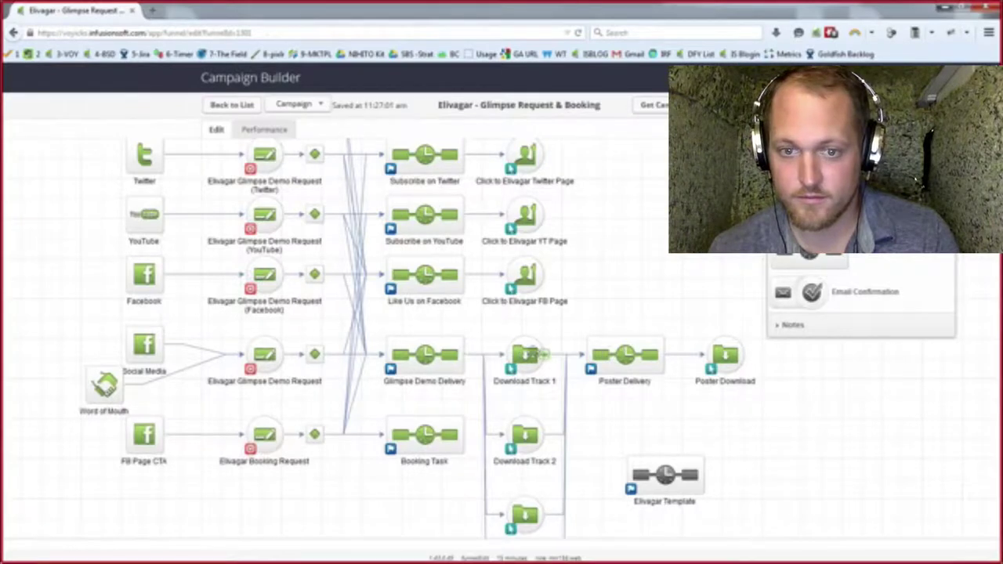
double_click(527, 354)
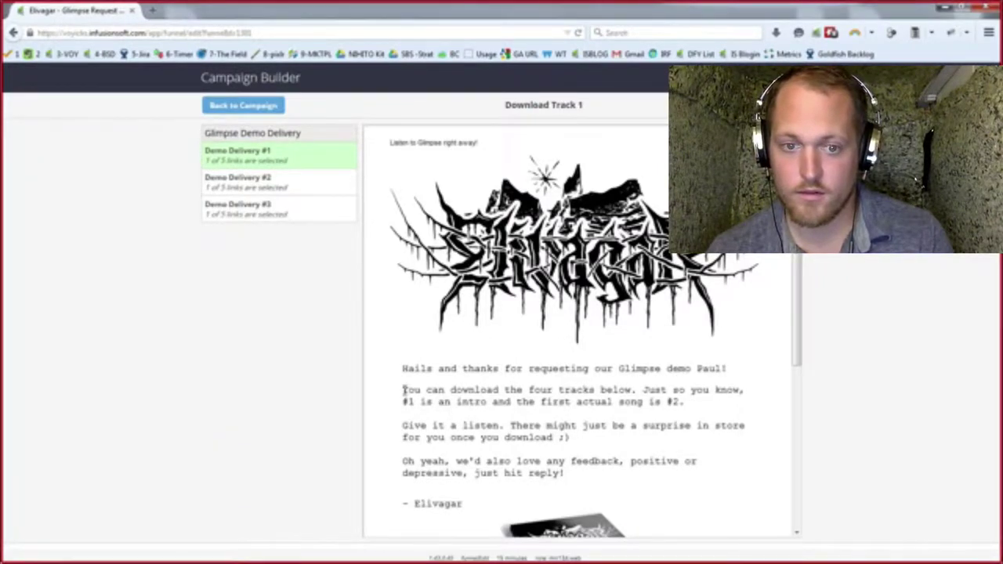
left_click_drag(641, 389, 708, 407)
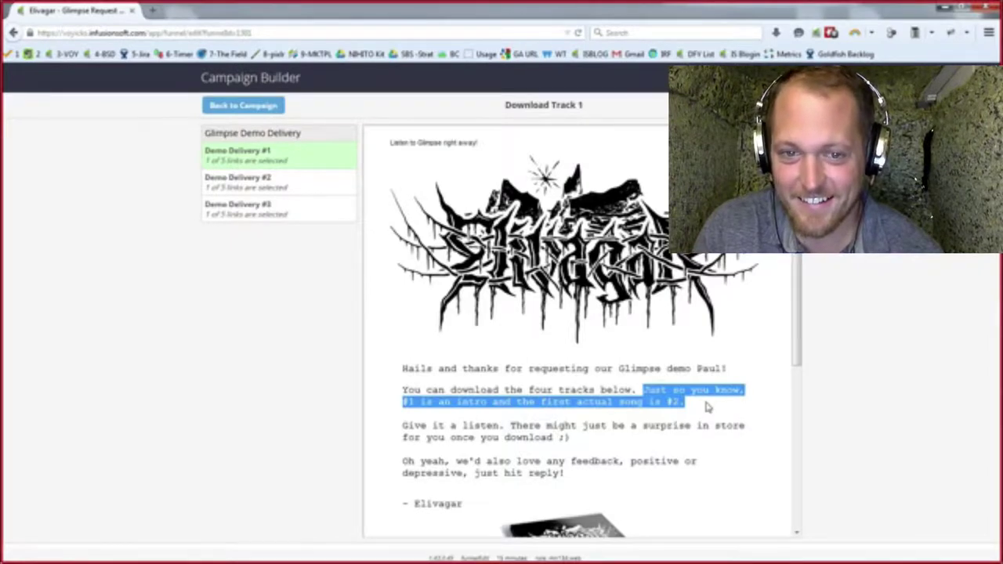
left_click(708, 407)
scroll(708, 406, "down", 5)
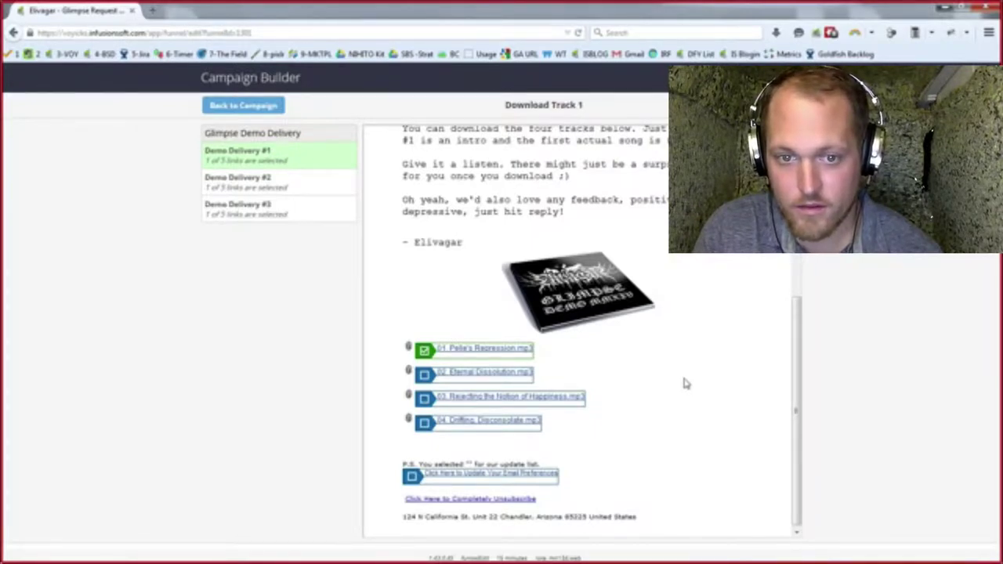
left_click_drag(430, 462, 538, 463)
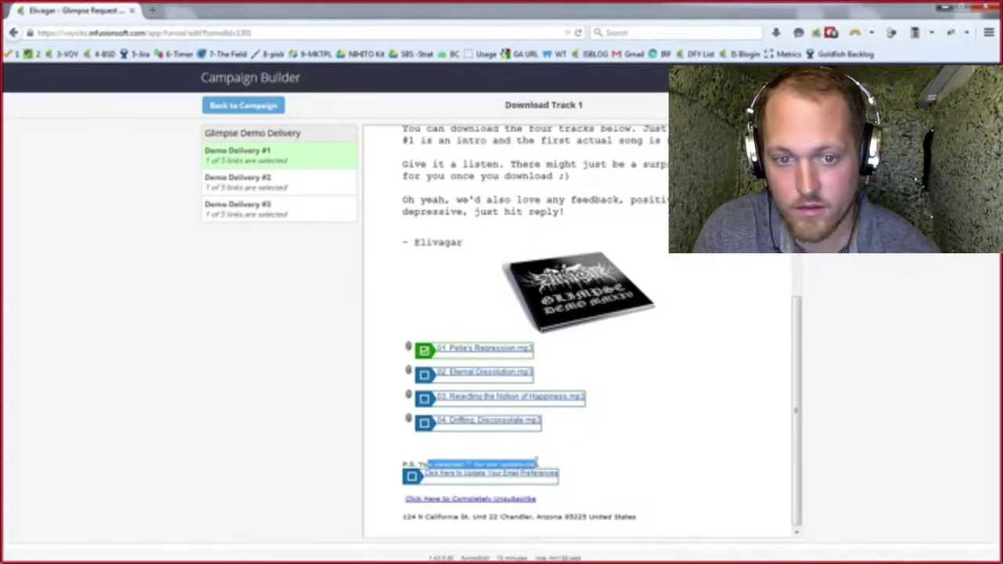
left_click(537, 463)
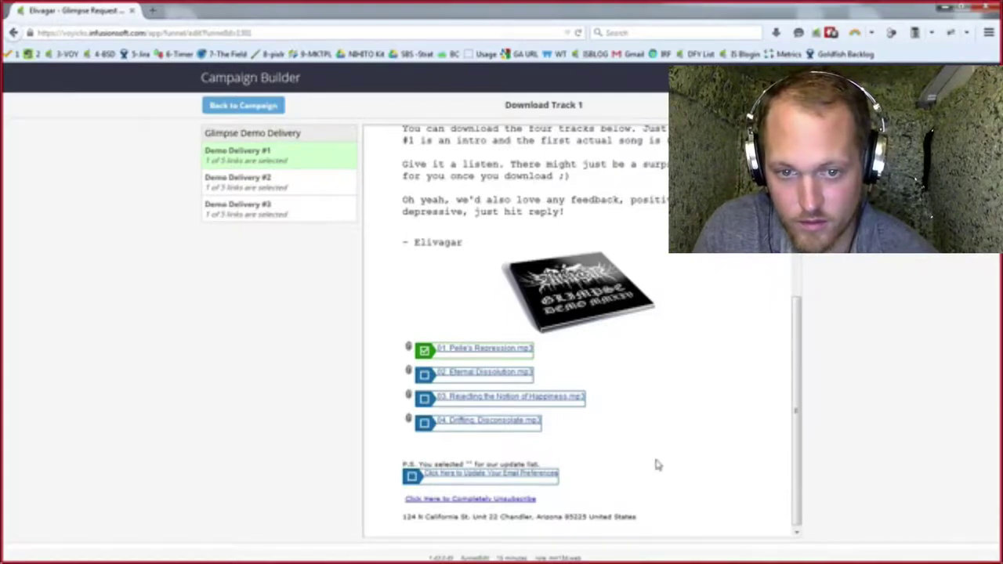
scroll(657, 464, "up", 4)
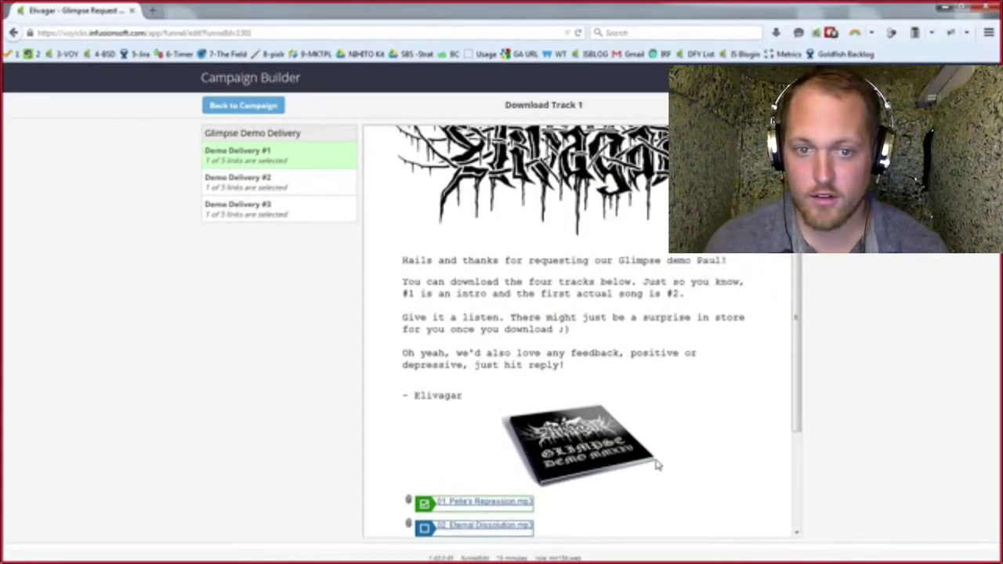
scroll(657, 465, "up", 3)
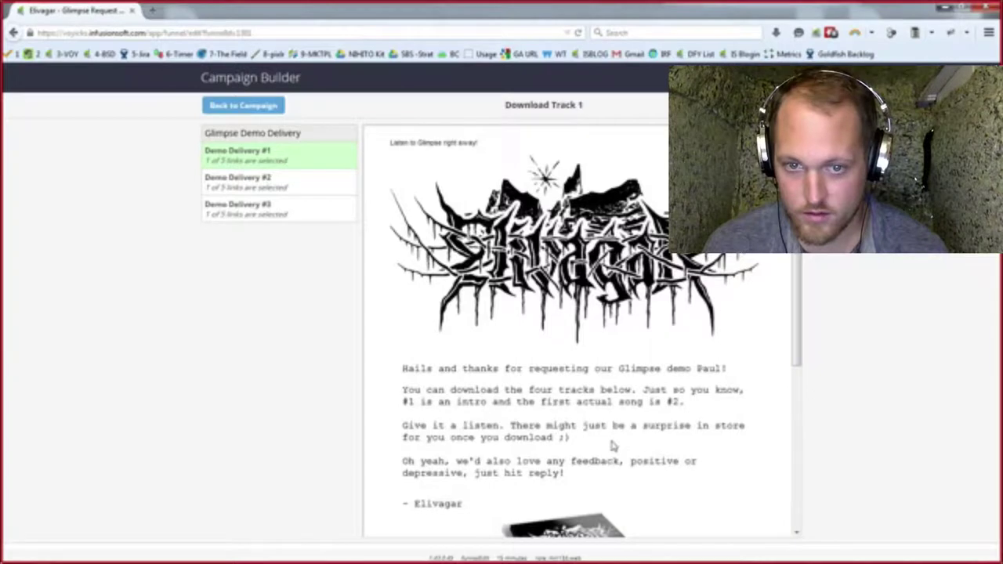
- View Demo Delivery #2 within the Download Track 1 goal, noting its opening preview line, and return to the campaign
left_click(246, 186)
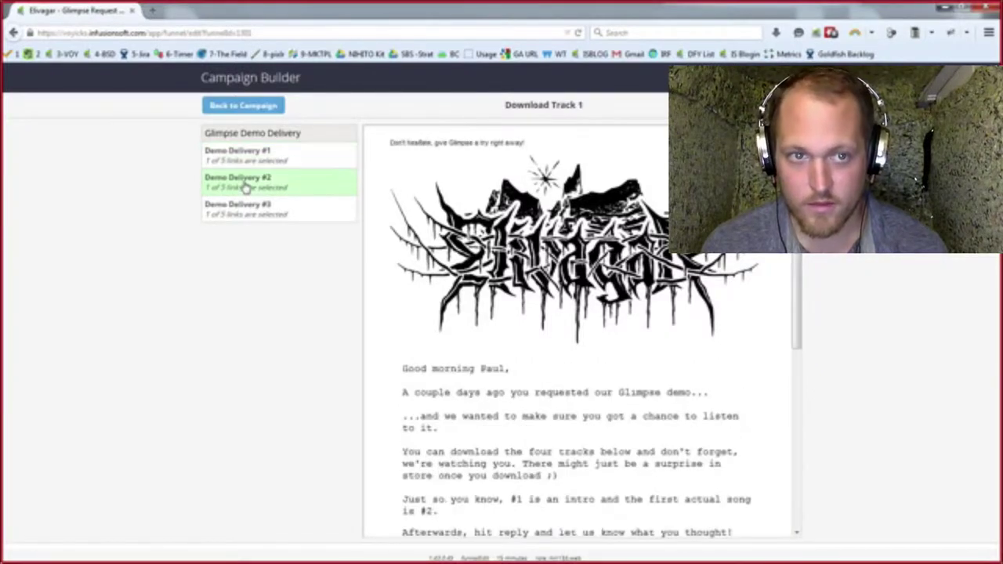
left_click_drag(393, 143, 550, 156)
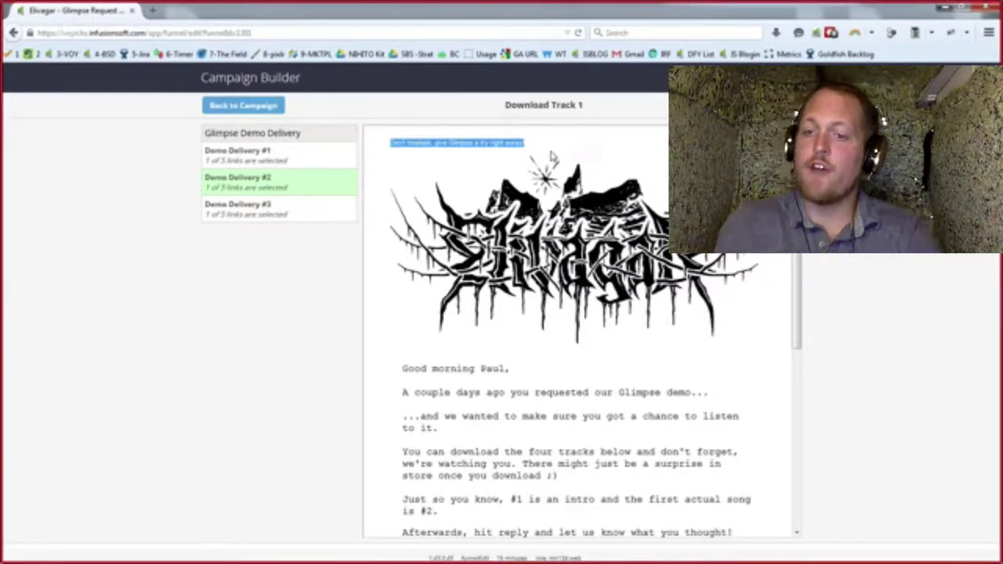
left_click(223, 108)
- Reopen the Demo Delivery #1 email from the Glimpse Demo Delivery sequence and review its subject line and preview text
double_click(424, 354)
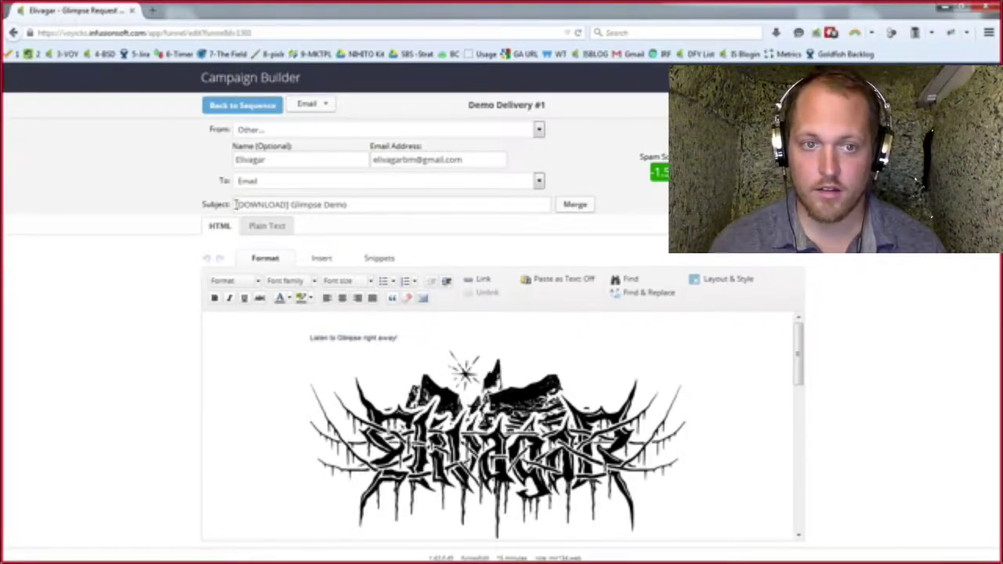
left_click_drag(235, 205, 315, 205)
left_click(314, 204)
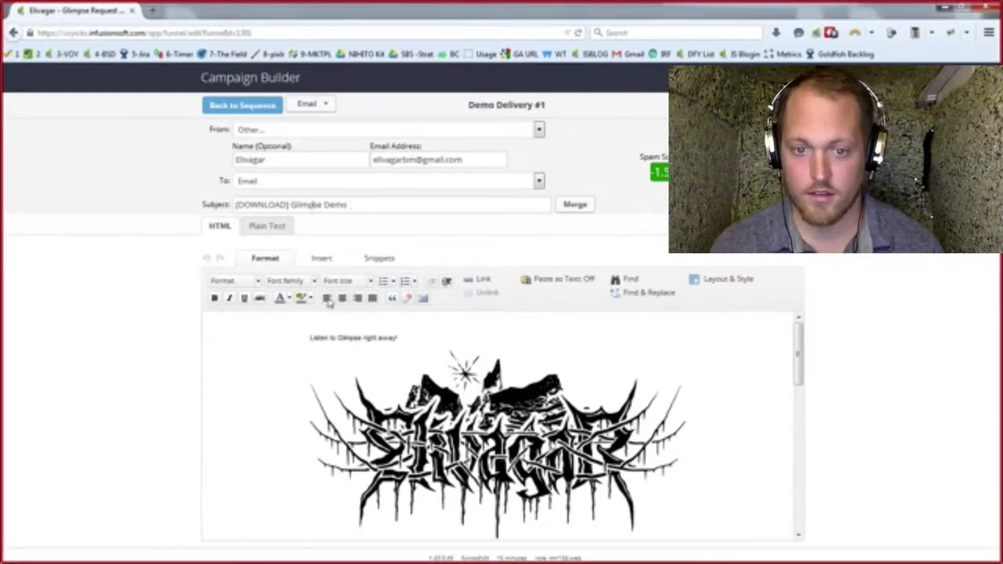
mouse_move(372, 333)
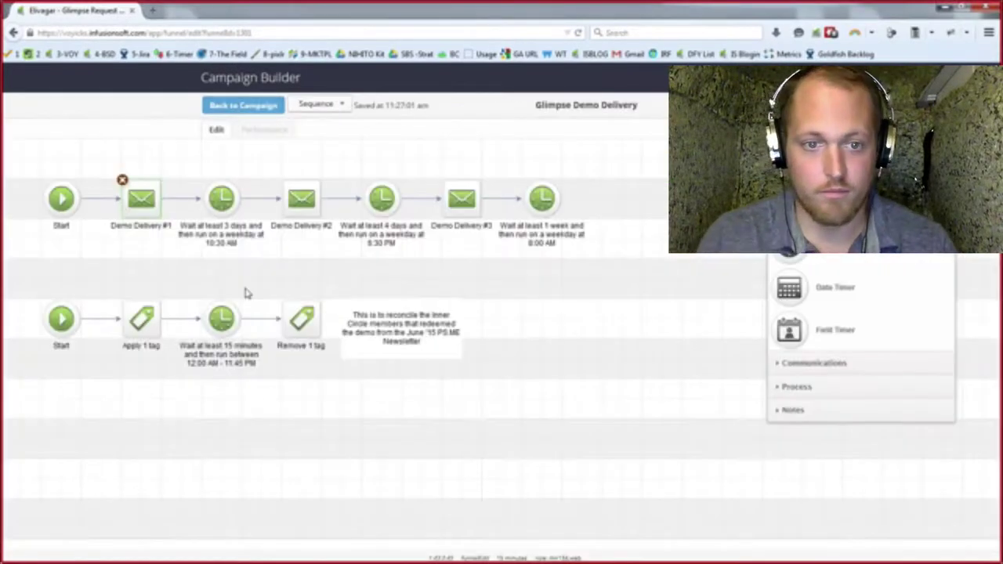
- Open the Demo Delivery #2 email and read it from the subject and greeting through the surprise hint to the download links and footer
double_click(307, 201)
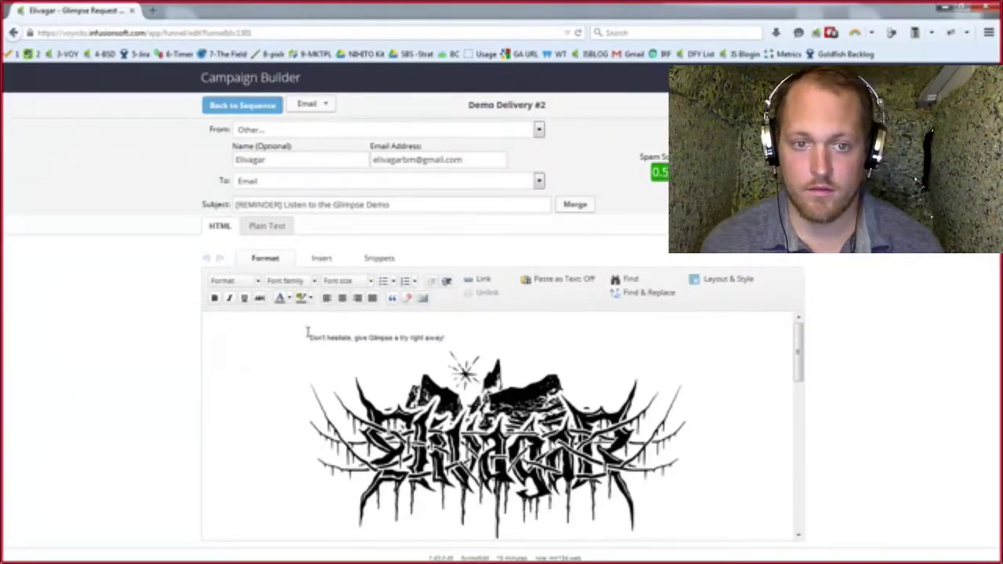
mouse_move(310, 333)
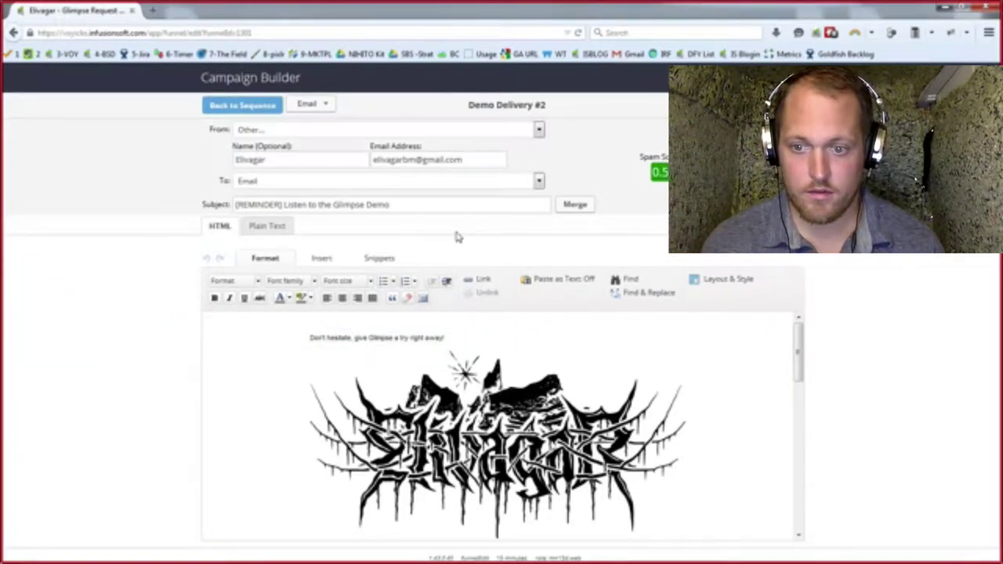
scroll(483, 340, "down", 5)
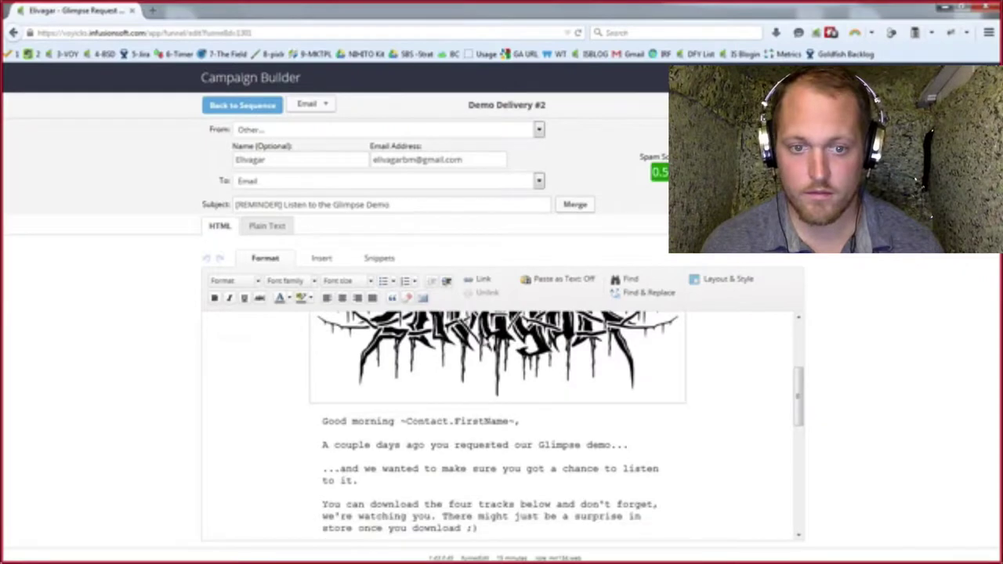
mouse_move(339, 423)
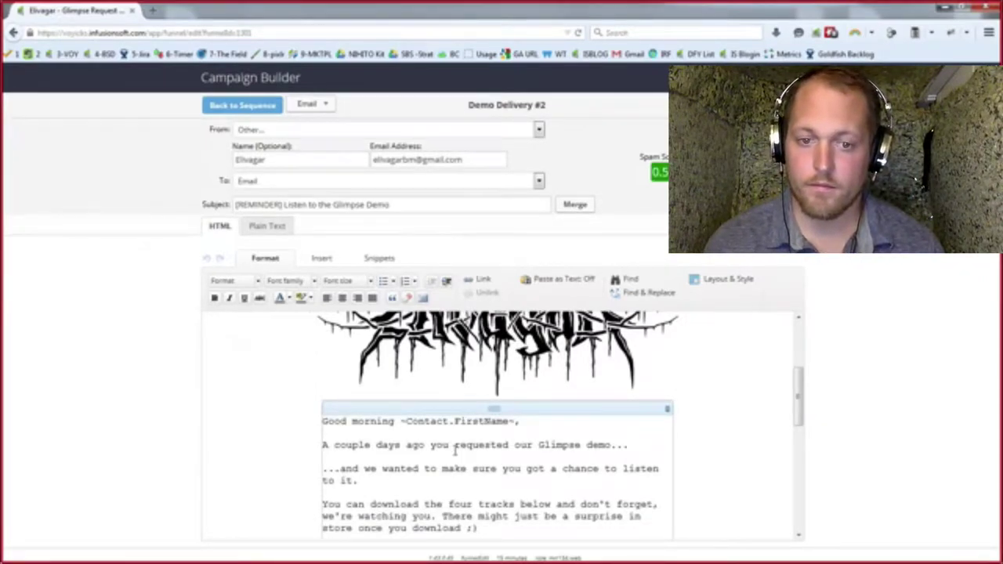
scroll(454, 450, "down", 2)
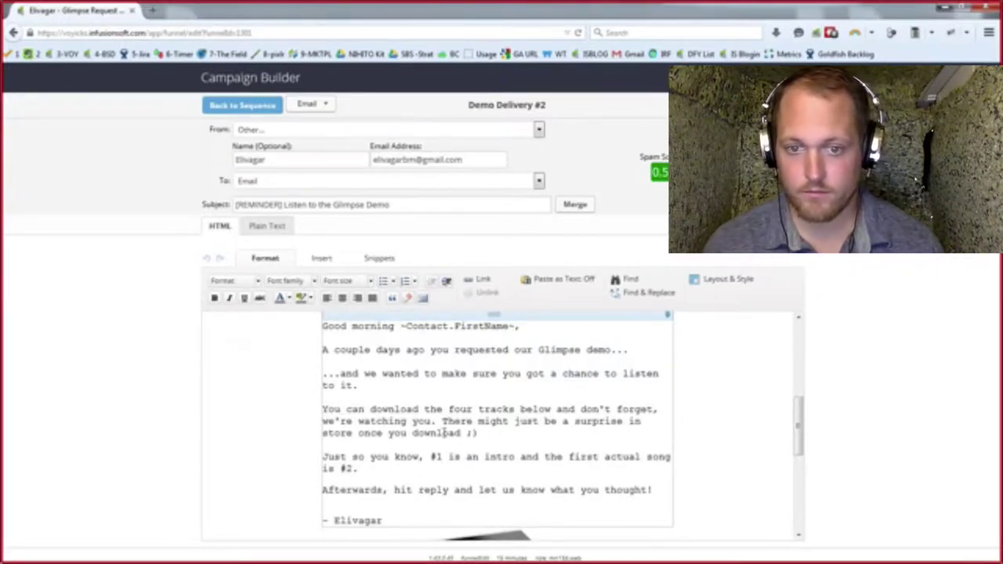
left_click_drag(443, 422, 478, 432)
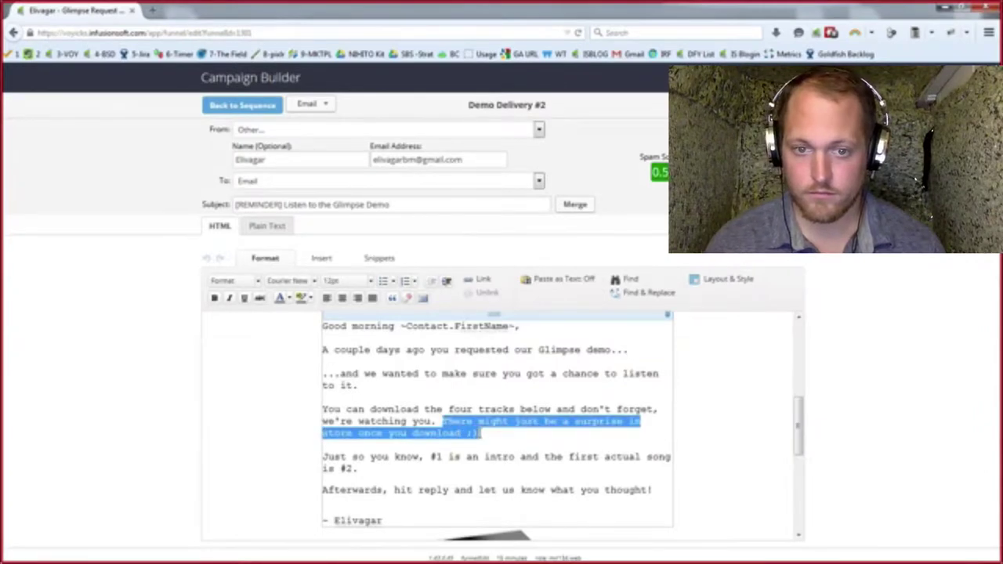
left_click(477, 433)
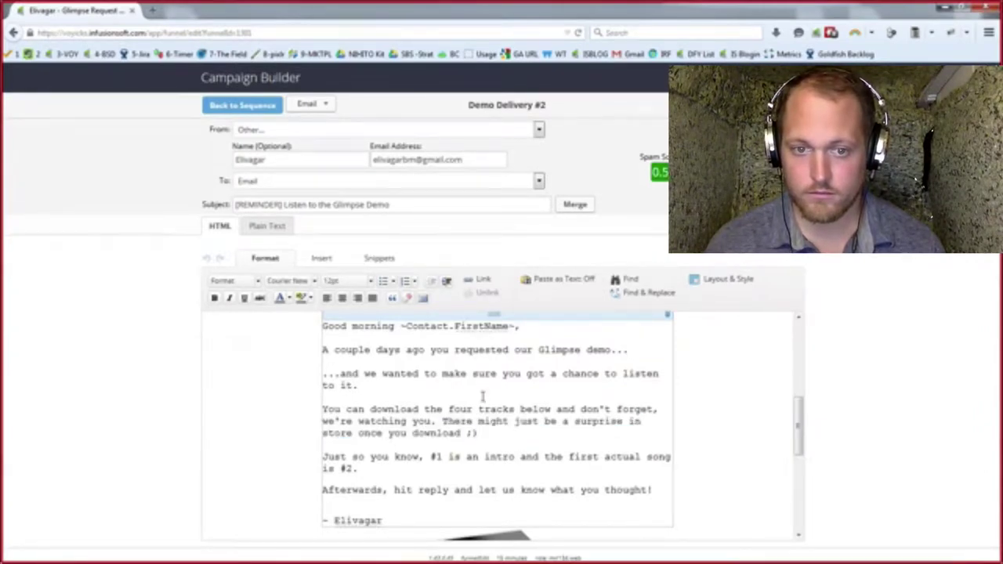
scroll(482, 395, "down", 10)
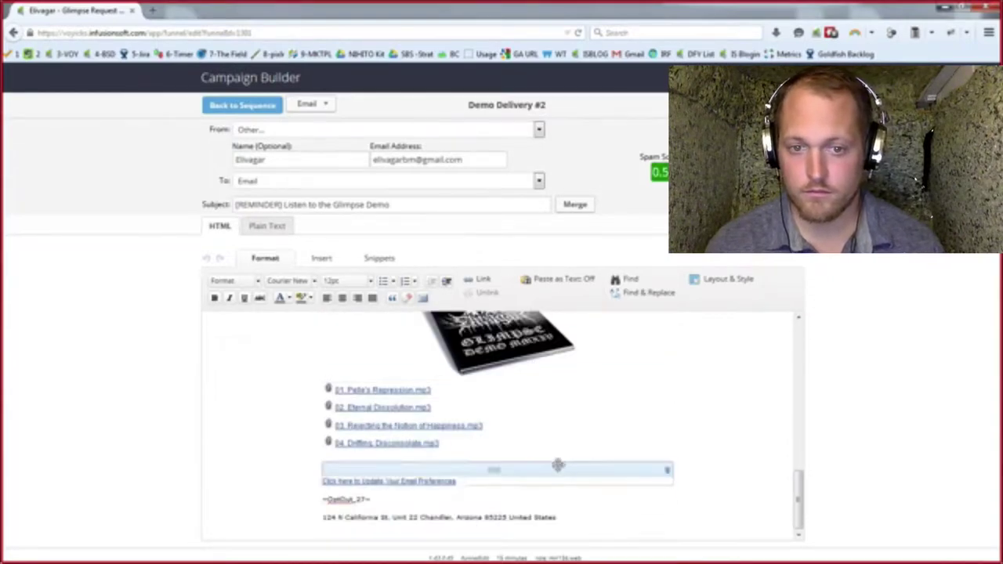
scroll(575, 431, "up", 5)
scroll(575, 435, "up", 5)
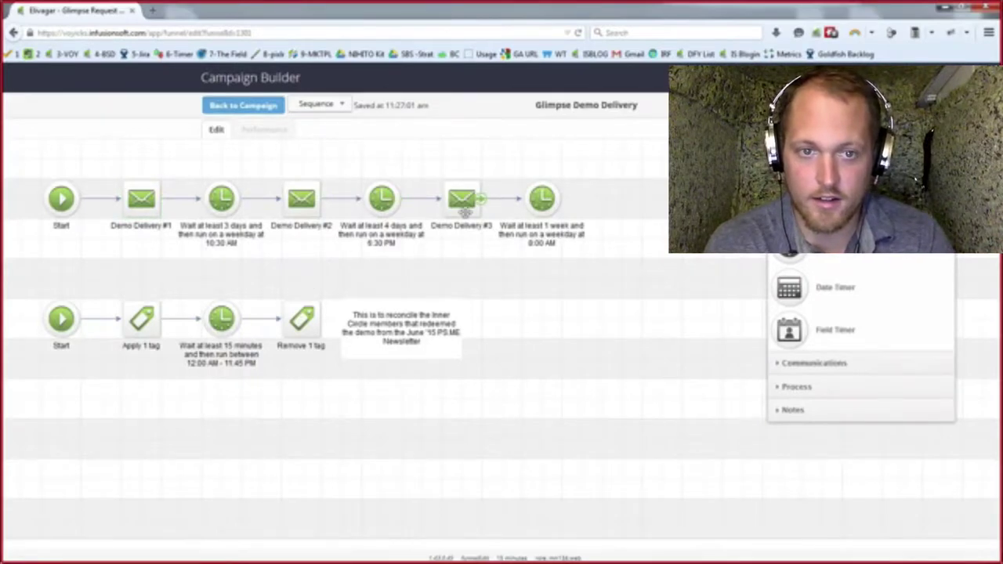
- Open the Demo Delivery #3 email in the Glimpse Demo Delivery sequence and examine its final-notice subject with the first-name merge field
double_click(463, 202)
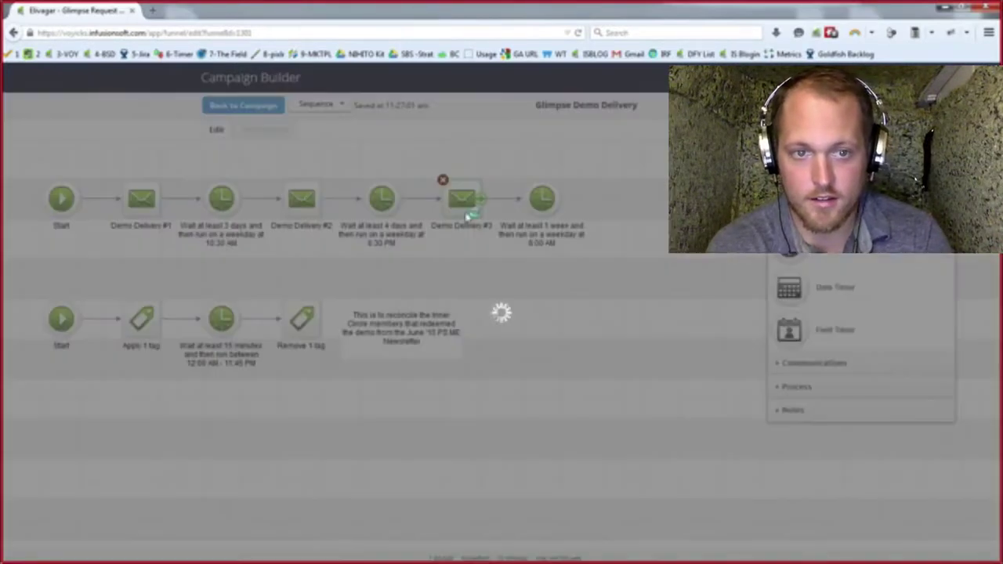
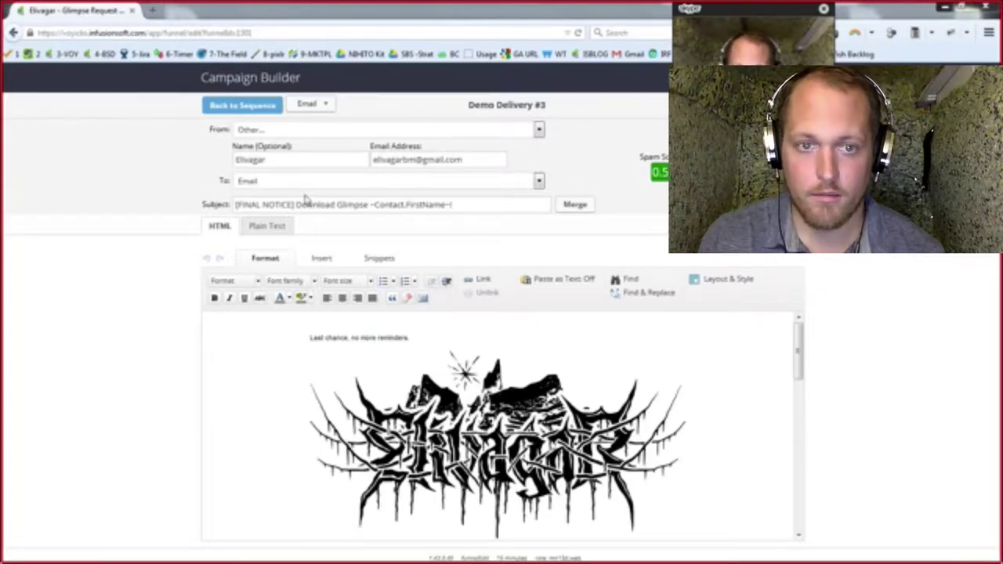
mouse_move(624, 315)
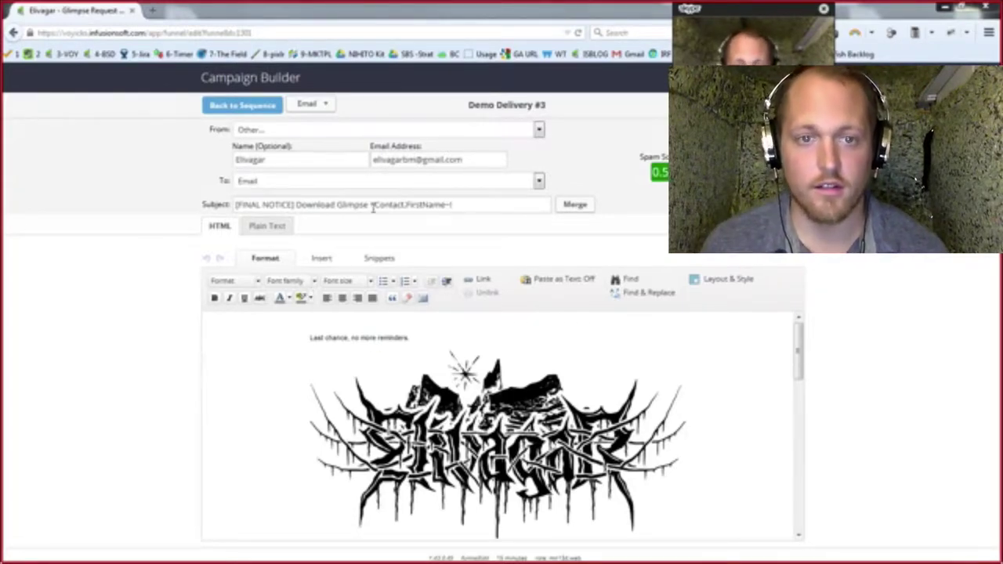
left_click_drag(371, 206, 468, 206)
left_click(468, 207)
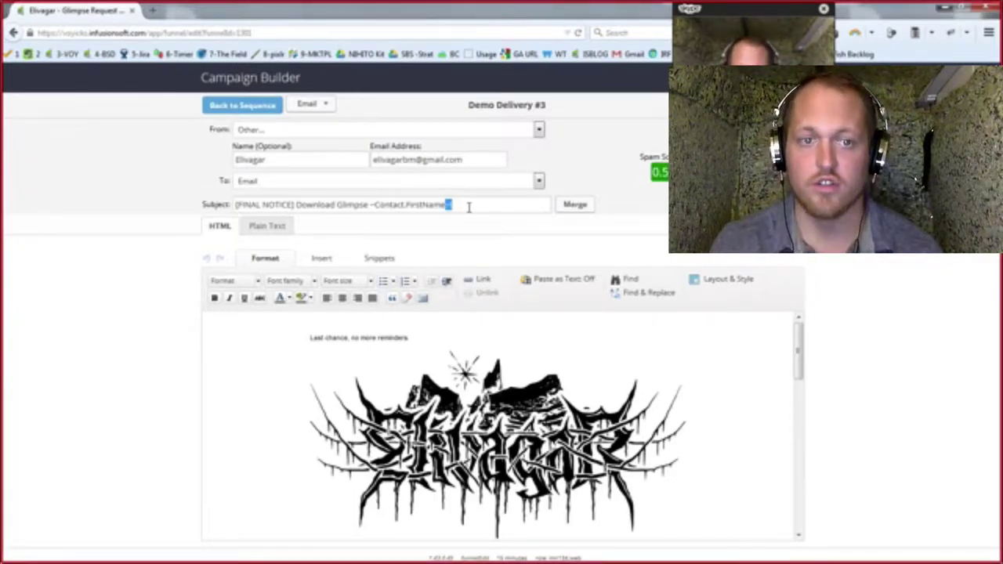
left_click(469, 207)
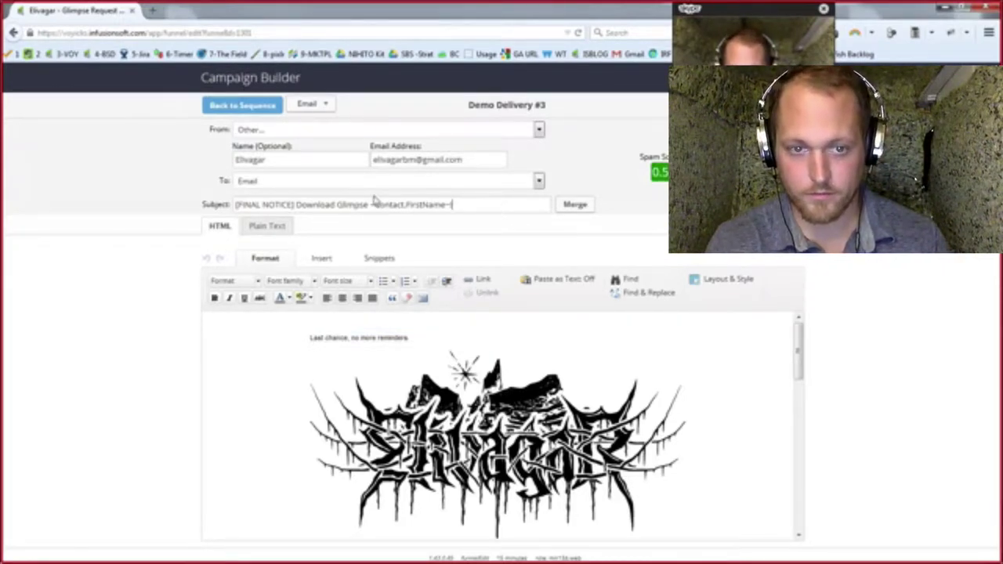
left_click_drag(369, 203, 482, 209)
left_click(482, 209)
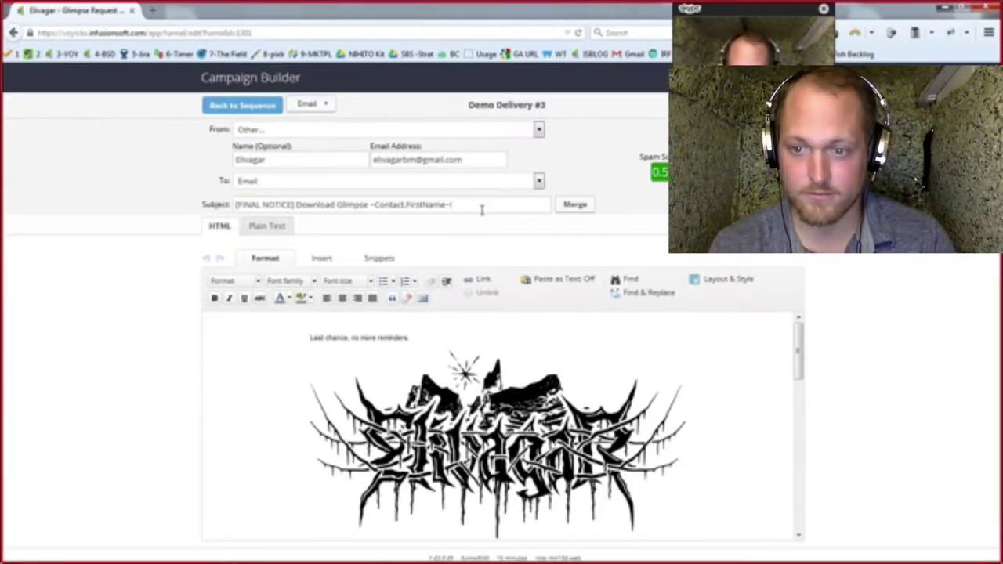
- Read the Demo Delivery #3 body from the ~Date.DayOfWeek~ greeting through the MP3 links to the P.S. and footer
scroll(451, 382, "down", 1)
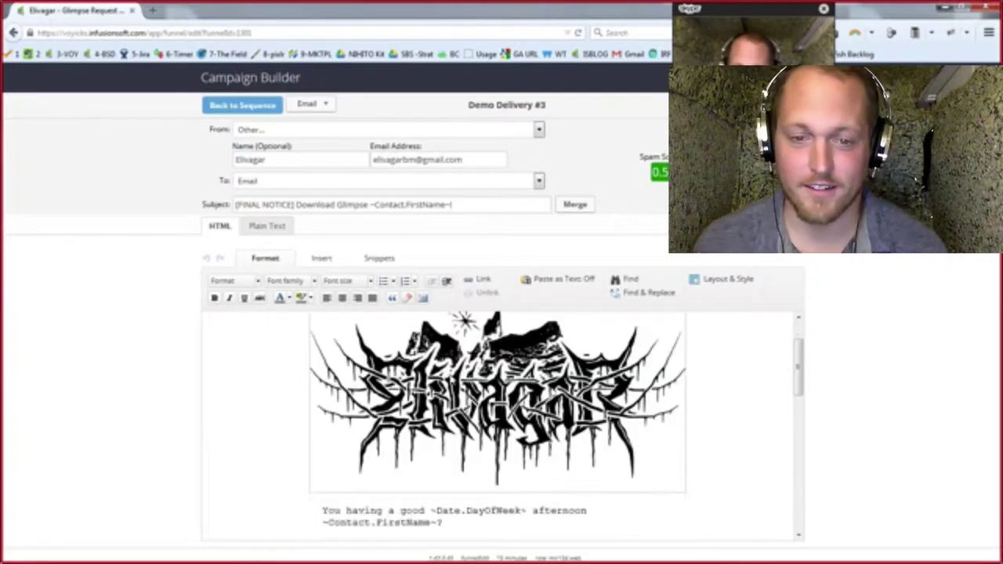
scroll(447, 376, "down", 4)
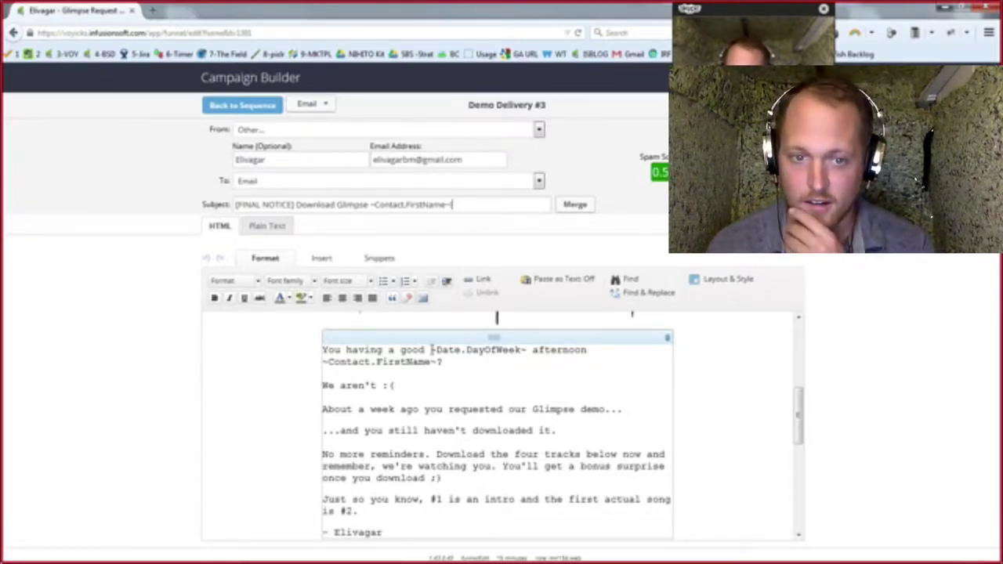
left_click_drag(430, 350, 528, 351)
left_click(528, 351)
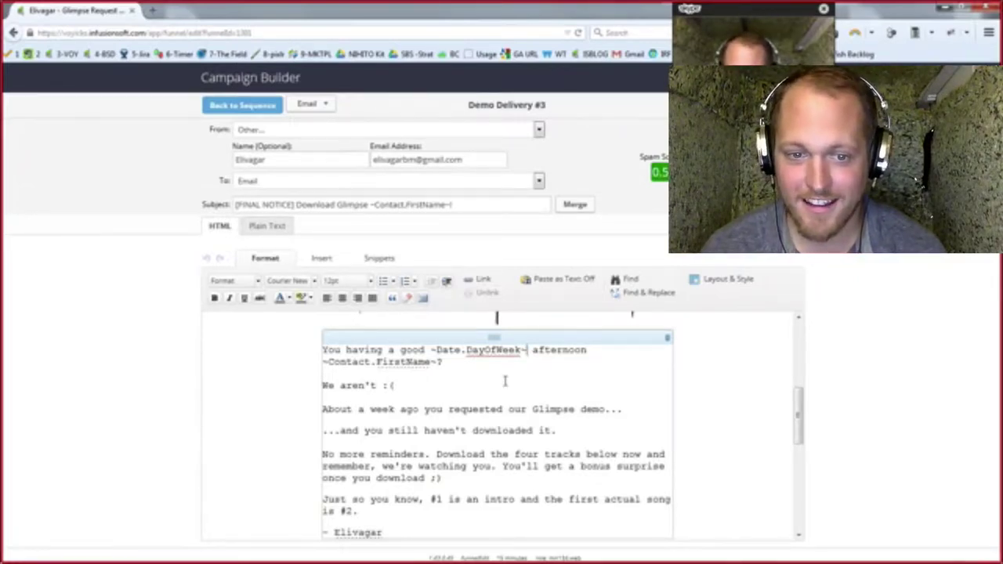
scroll(505, 381, "down", 1)
scroll(504, 381, "down", 5)
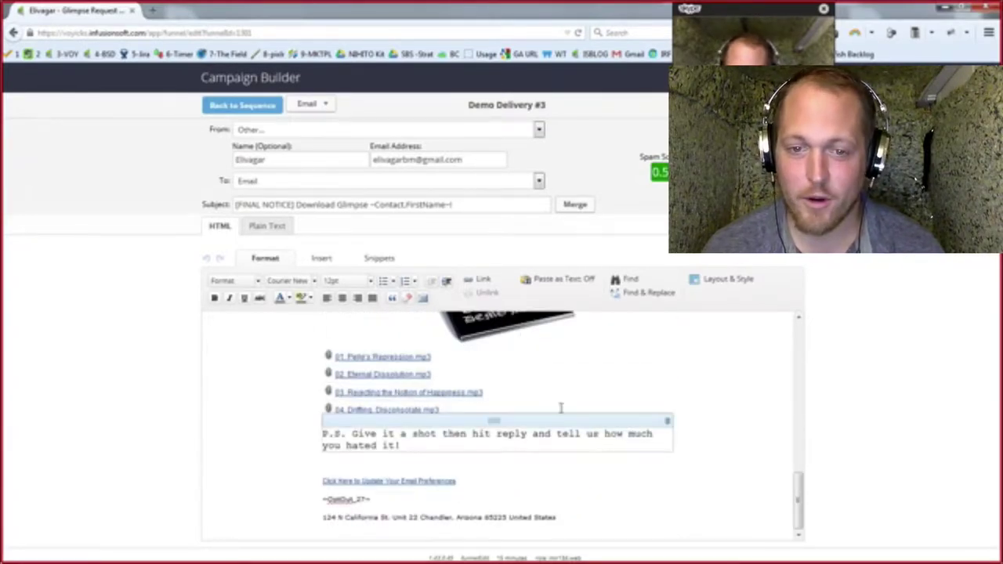
scroll(562, 407, "up", 1)
scroll(707, 396, "up", 4)
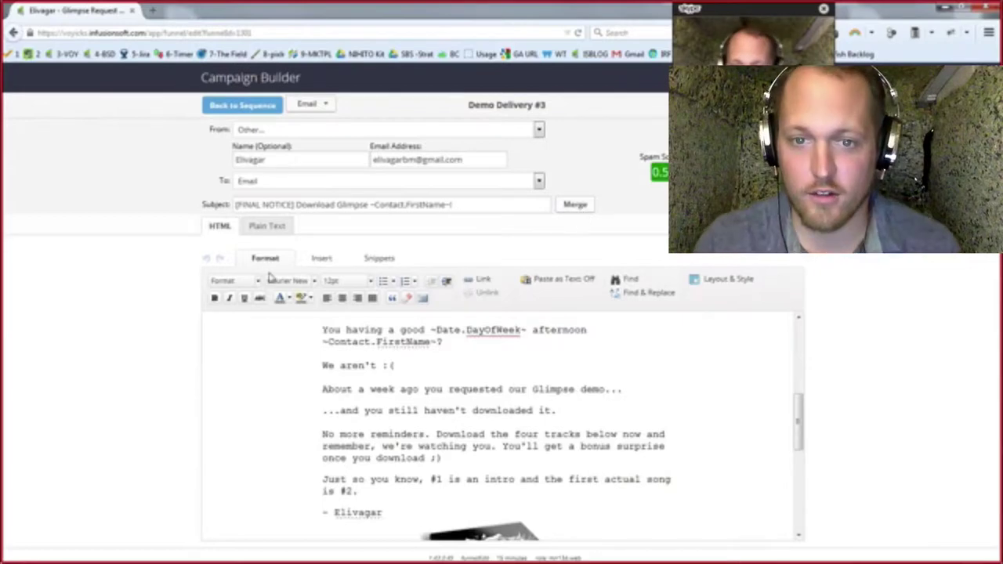
- Show the available merge fields for the subject and list those in the Date category
left_click(575, 204)
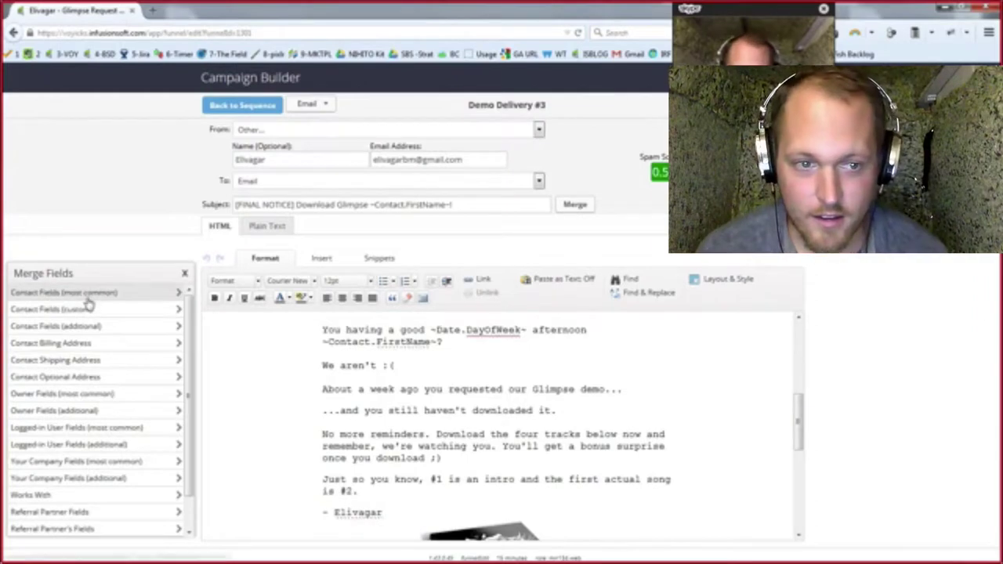
scroll(85, 294, "down", 2)
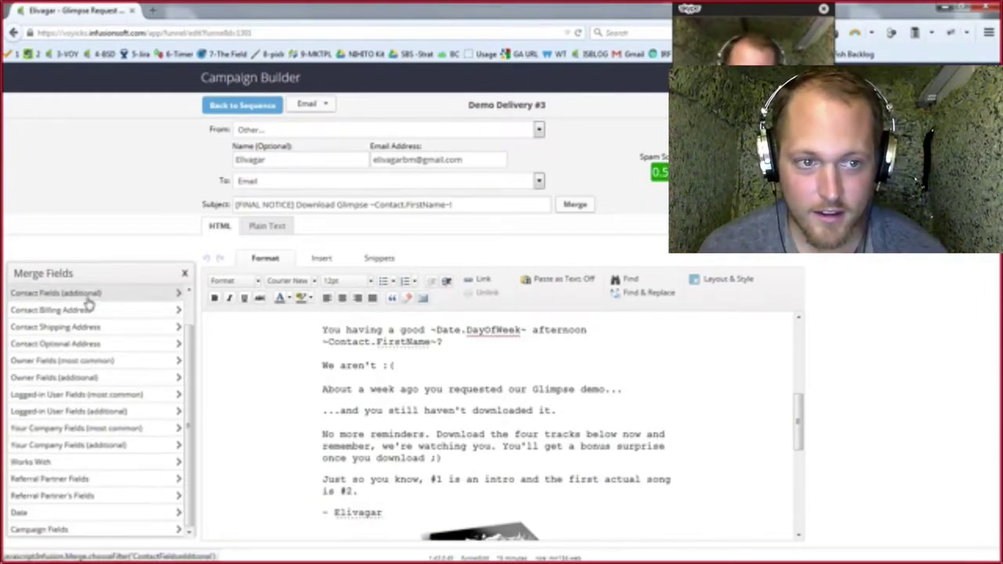
left_click(54, 514)
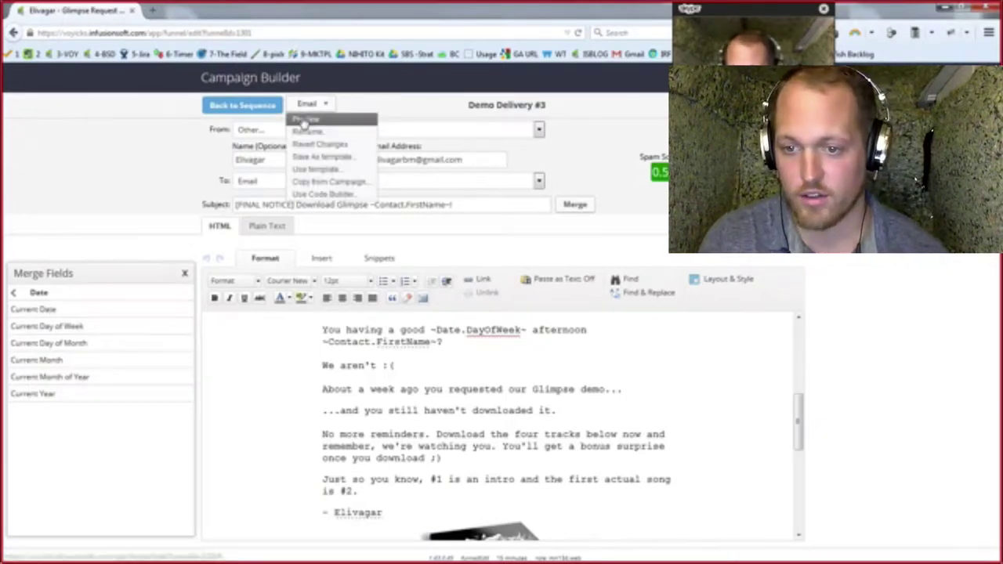
- Preview the Demo Delivery #3 email to check the day-of-week and first-name merge fields, and close the preview and merge field list
left_click(306, 118)
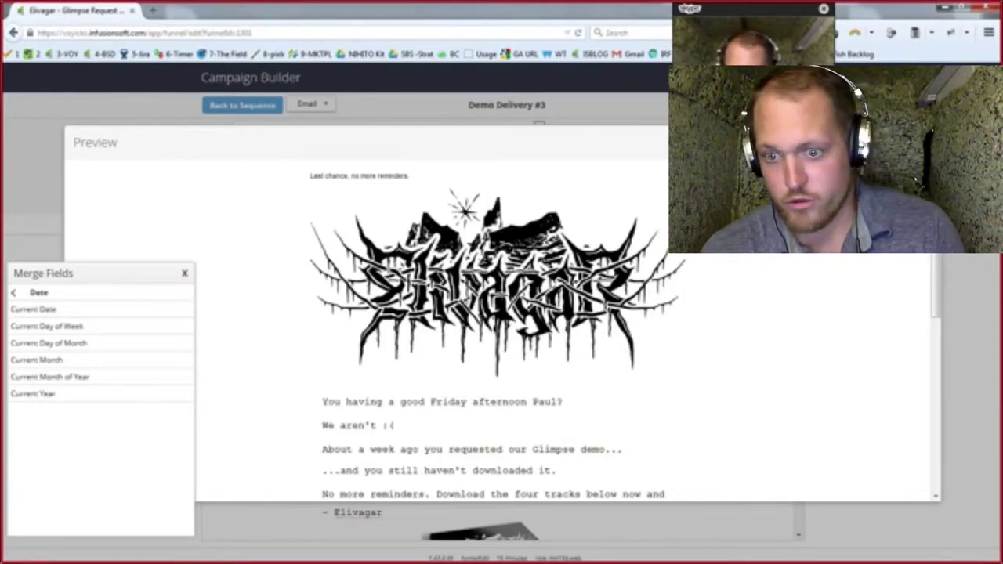
key("Escape")
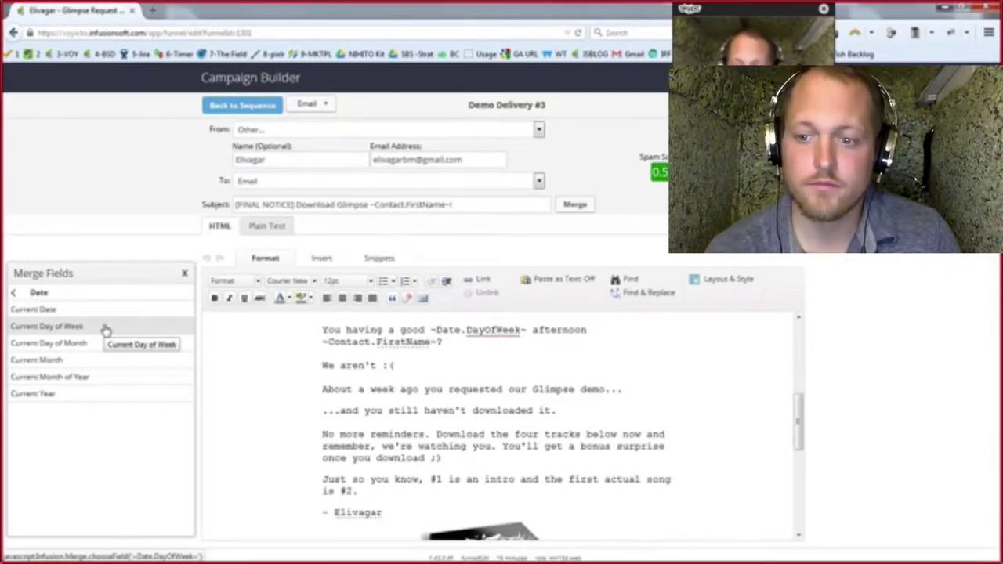
left_click(185, 274)
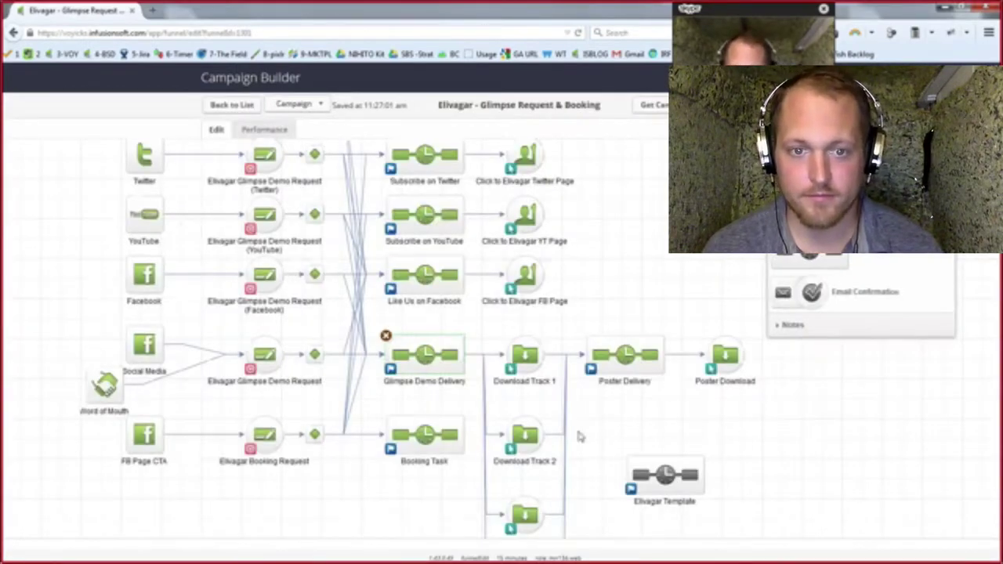
- Review the four track download goals in the campaign and display its historical performance for the last 30 days
left_click_drag(603, 441, 583, 314)
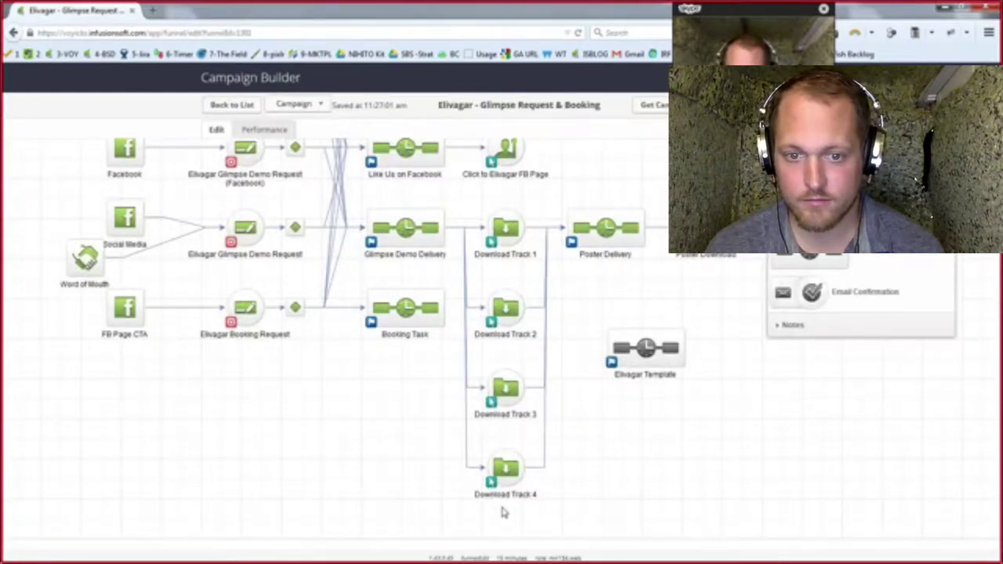
left_click(264, 130)
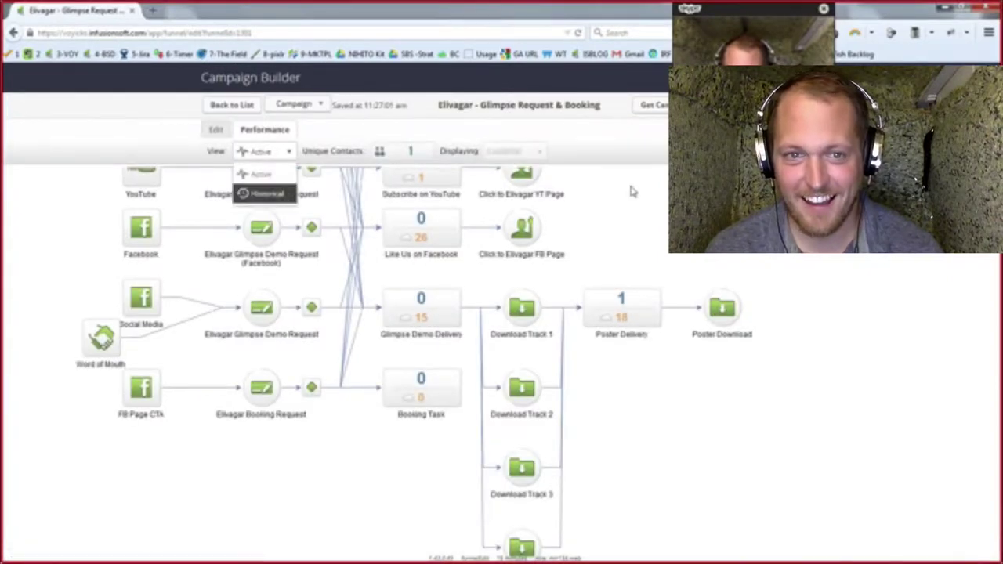
left_click(539, 152)
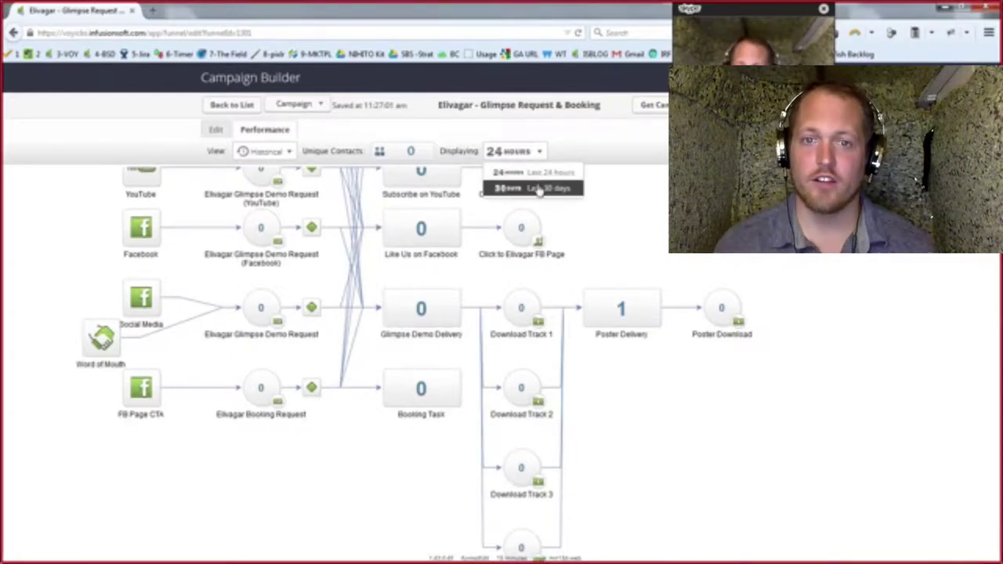
left_click(539, 189)
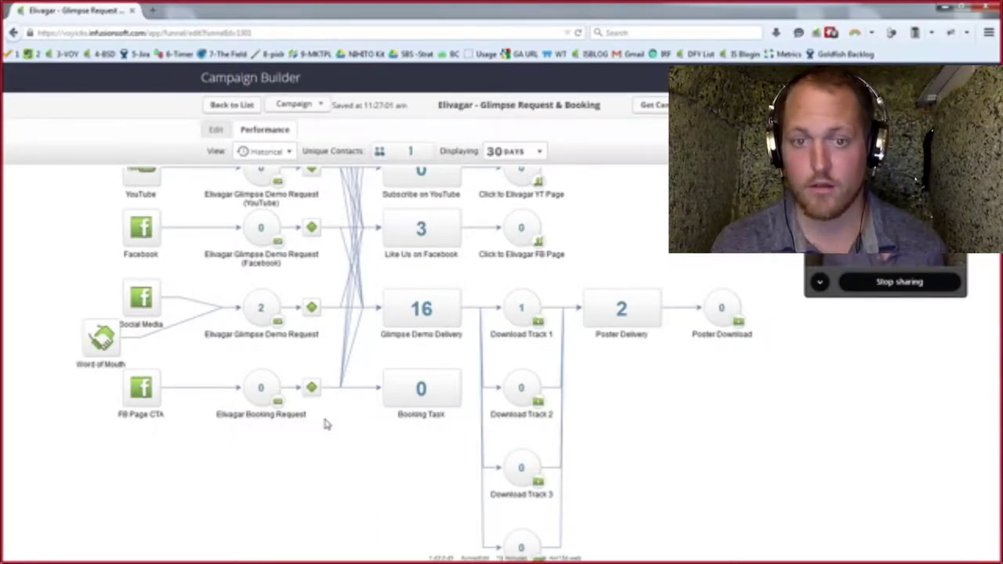
- Switch the campaign performance to active contacts and examine the counts on each sequence, including Like Us on Facebook
left_click(267, 152)
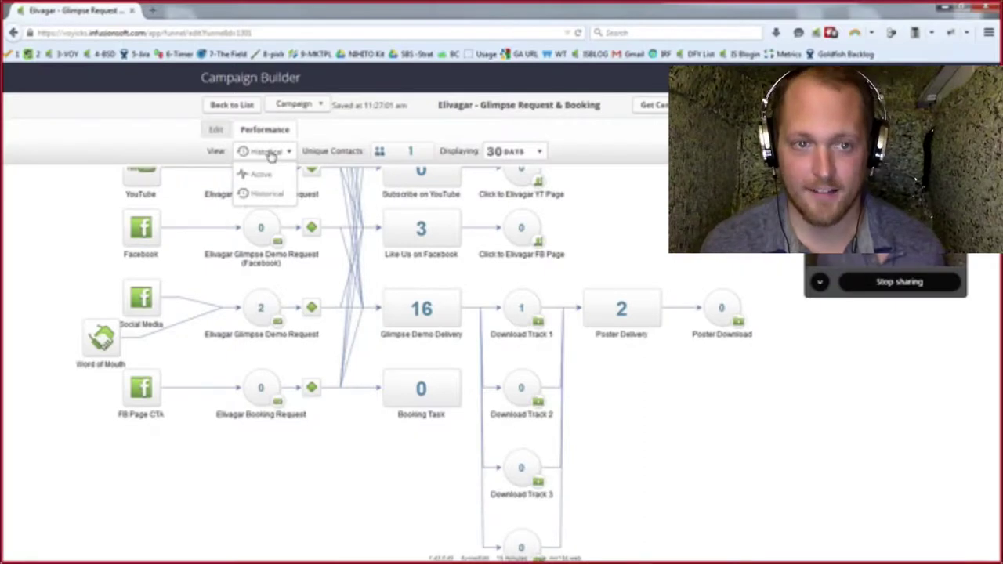
left_click(263, 174)
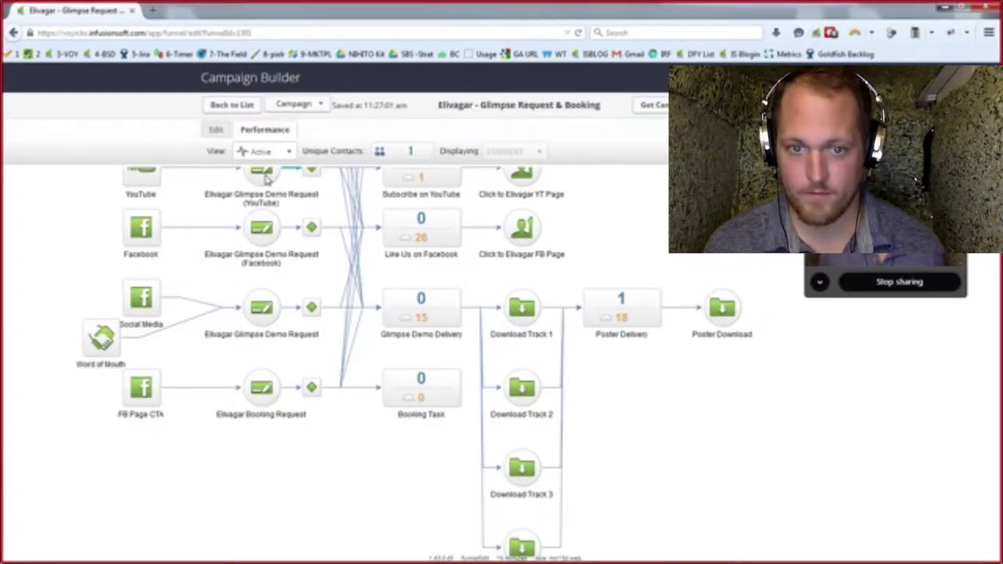
mouse_move(634, 311)
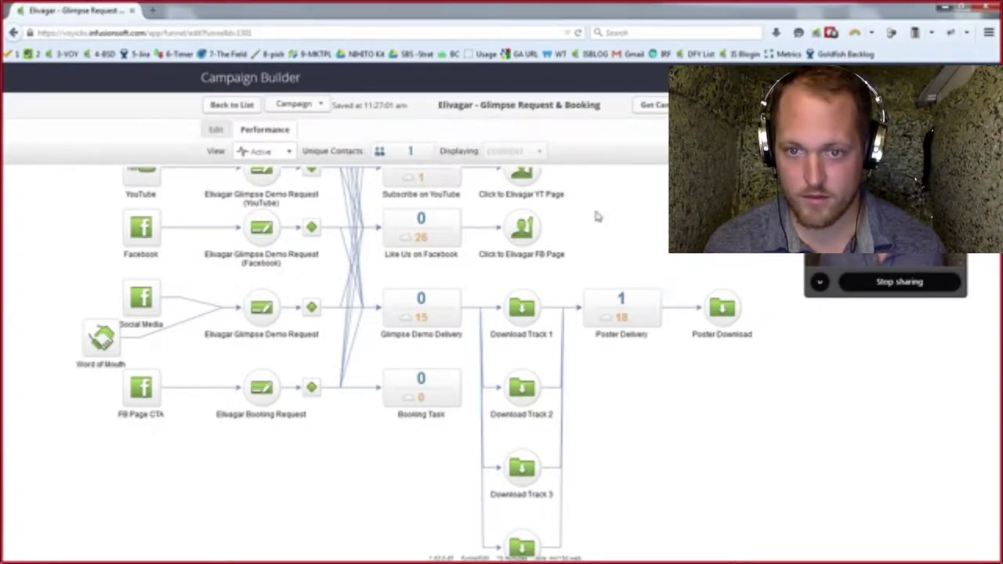
scroll(605, 361, "up", 5)
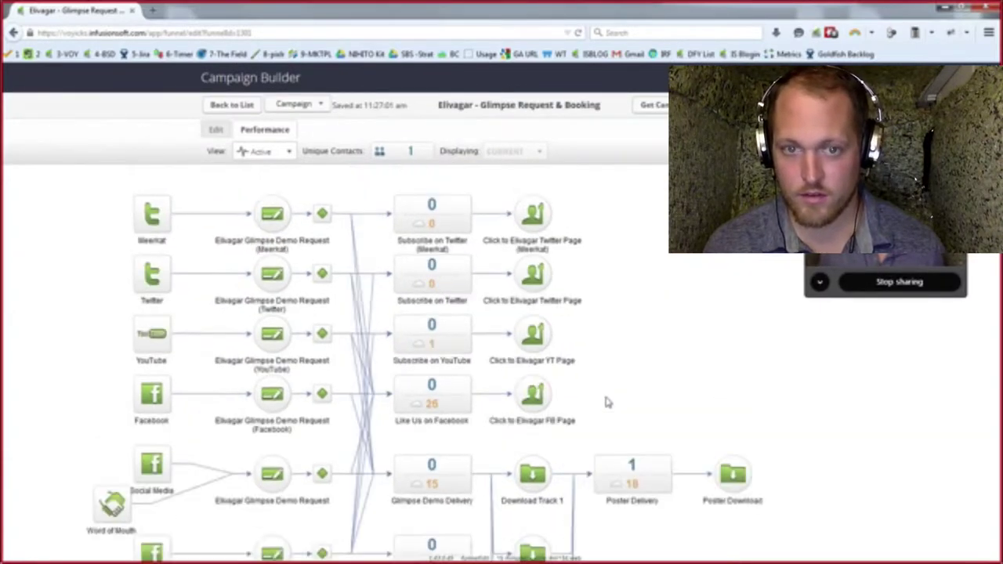
scroll(587, 371, "down", 3)
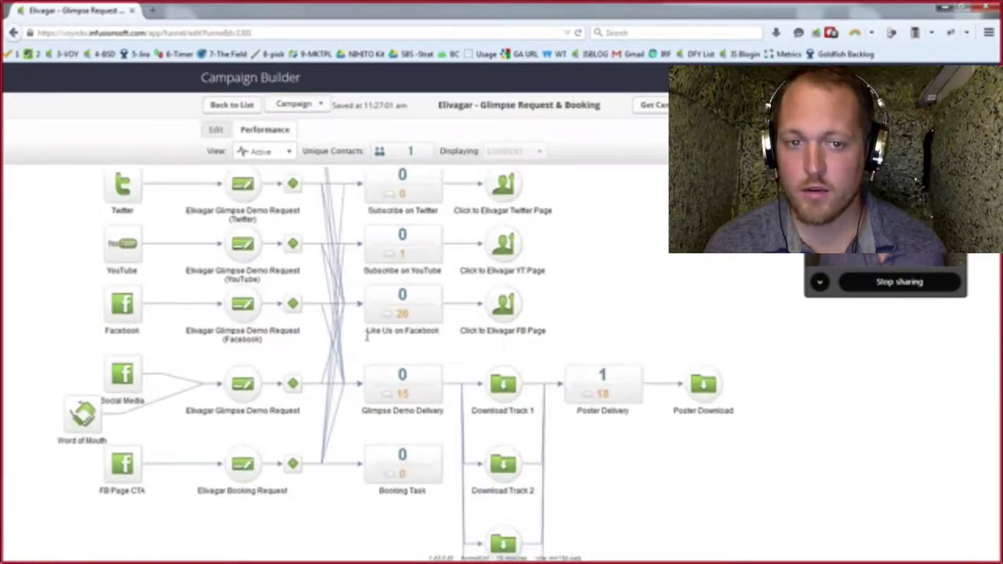
mouse_move(403, 317)
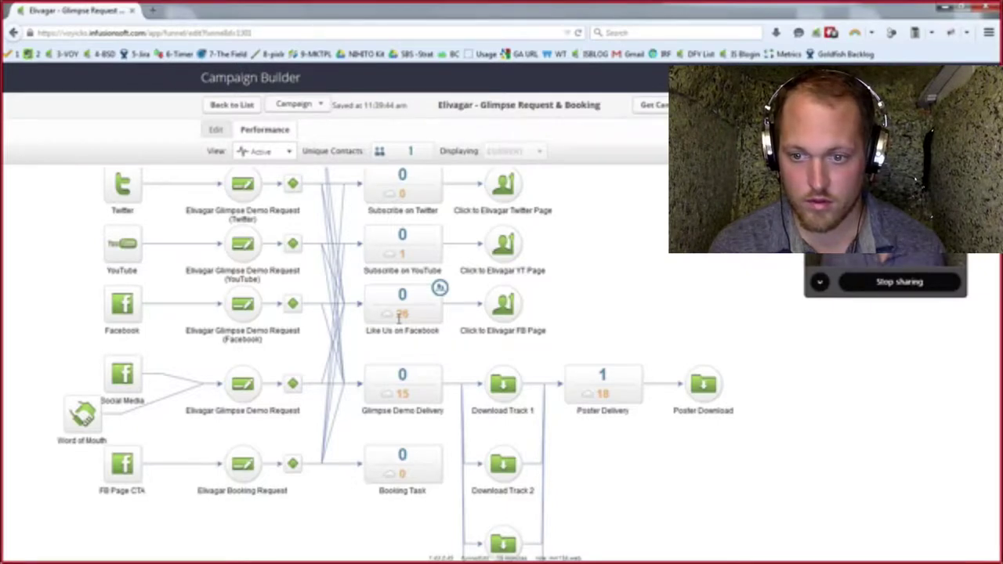
- Look into the Poster Delivery sequence, try connecting a new untitled sequence after it, and delete the trial sequence
double_click(611, 379)
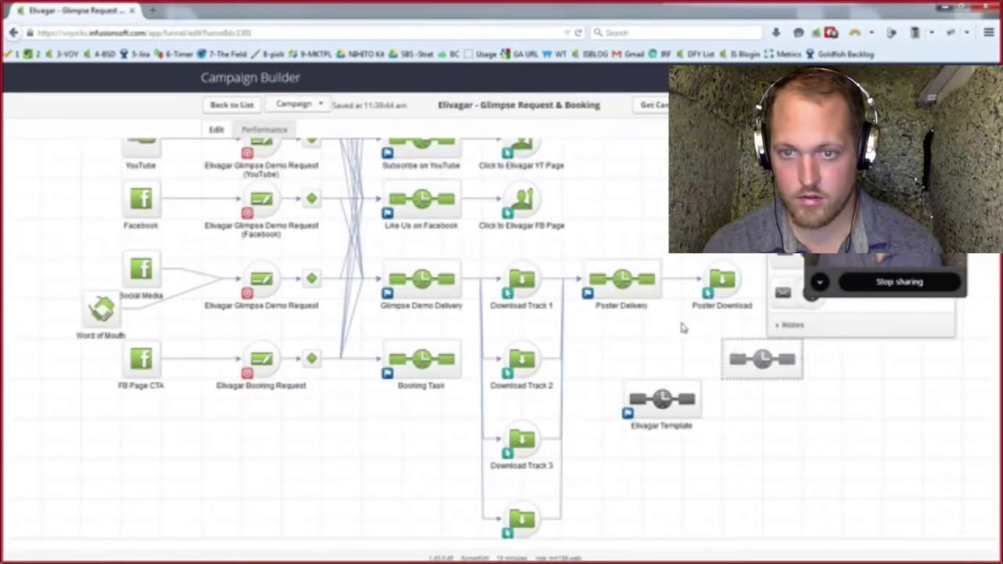
left_click_drag(660, 278, 725, 358)
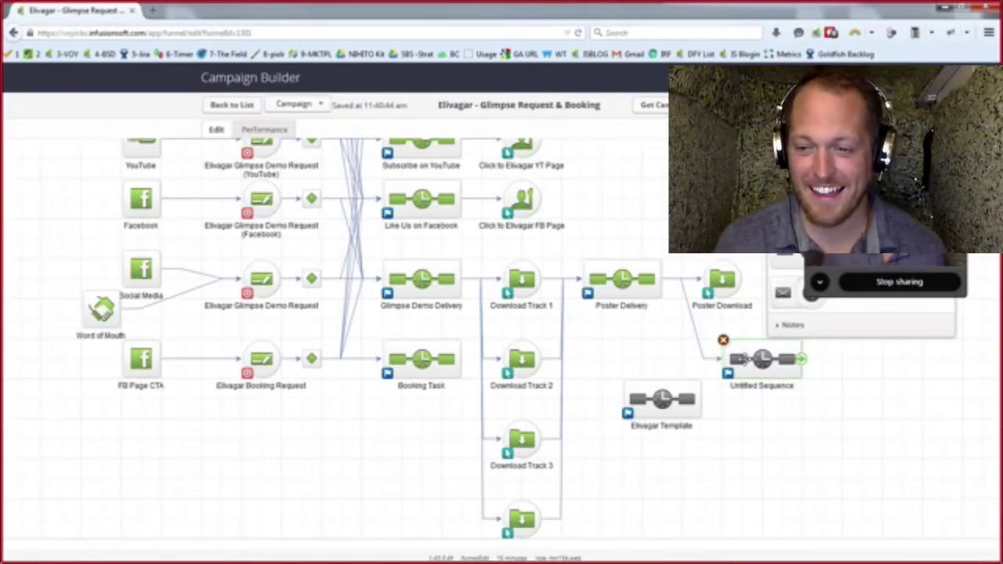
left_click(723, 340)
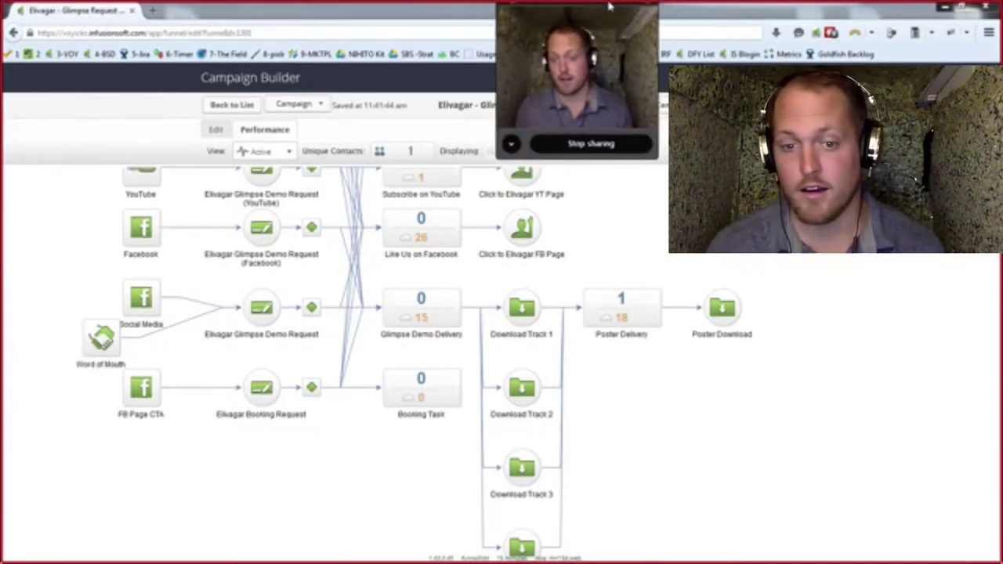
- Move the Skype call window aside, exit the background application running in the system tray, and minimize the browser to show the desktop
left_click_drag(595, 7, 660, 6)
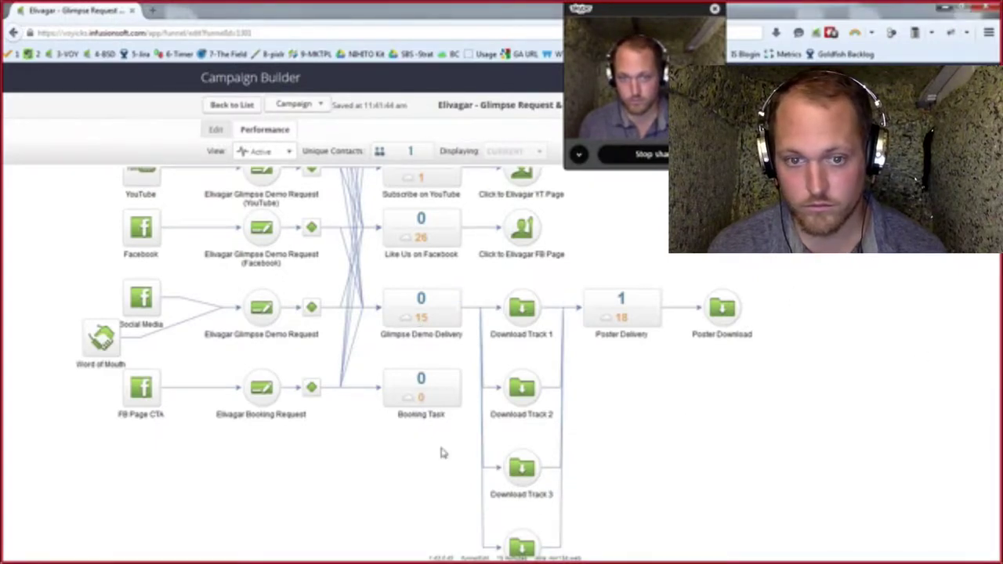
key("super")
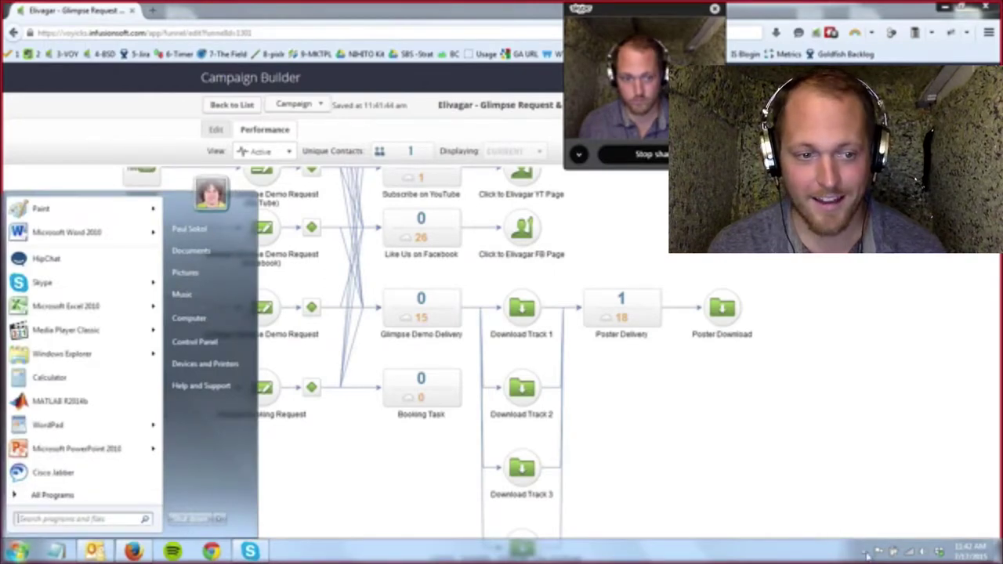
left_click(865, 552)
right_click(871, 469)
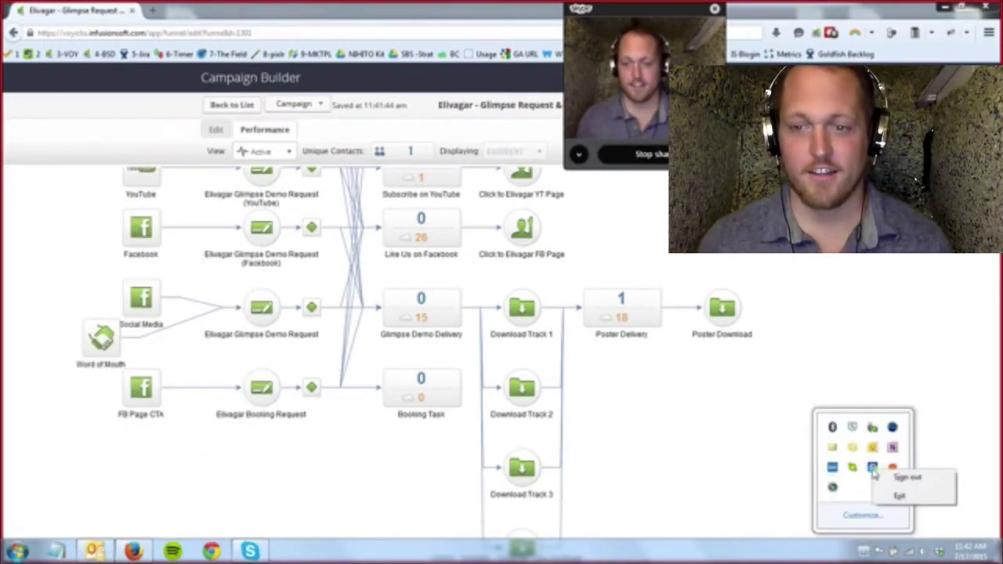
left_click(898, 497)
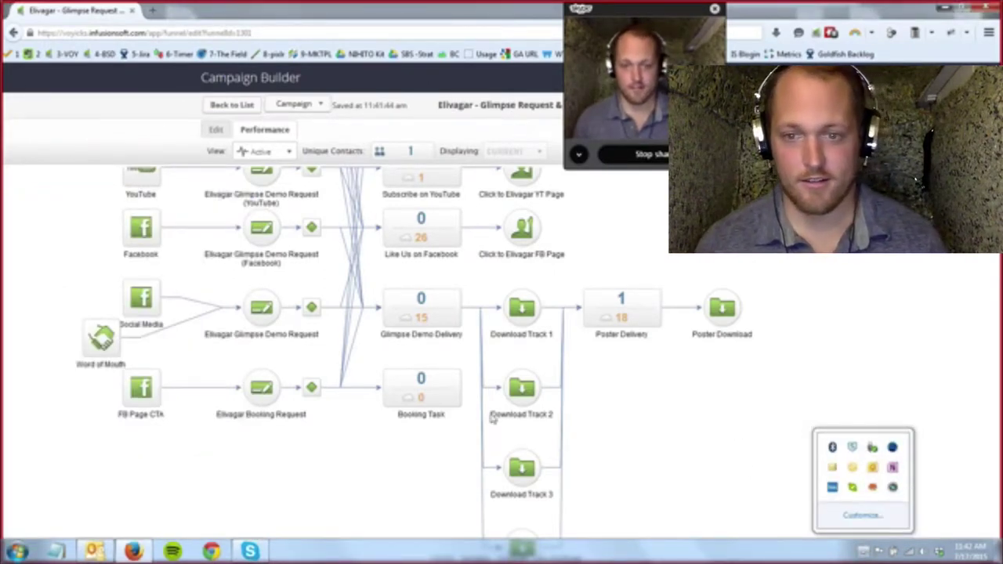
left_click(133, 552)
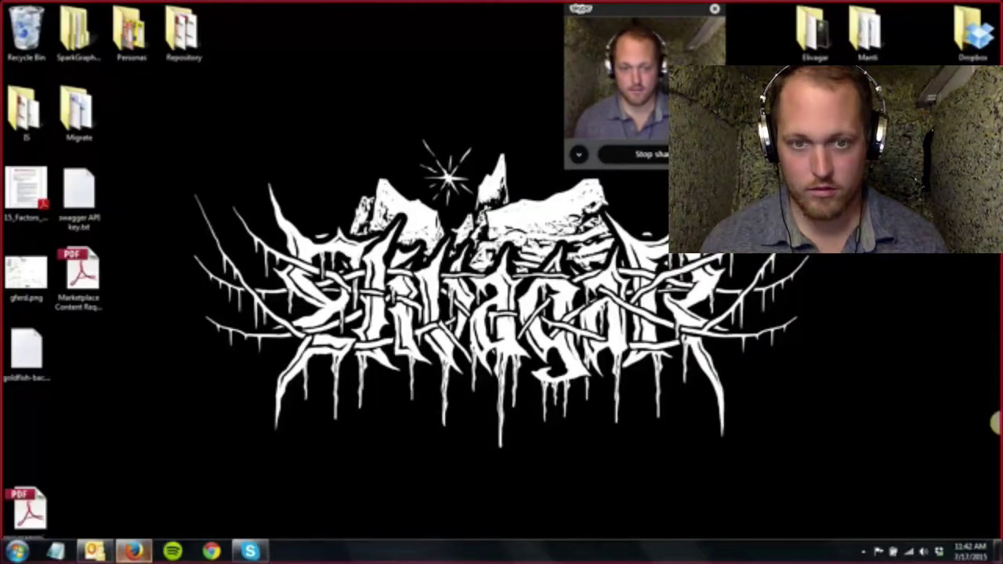
- Bring the browser back, end the hipchat.exe process in Windows Task Manager, and close Task Manager
left_click(134, 552)
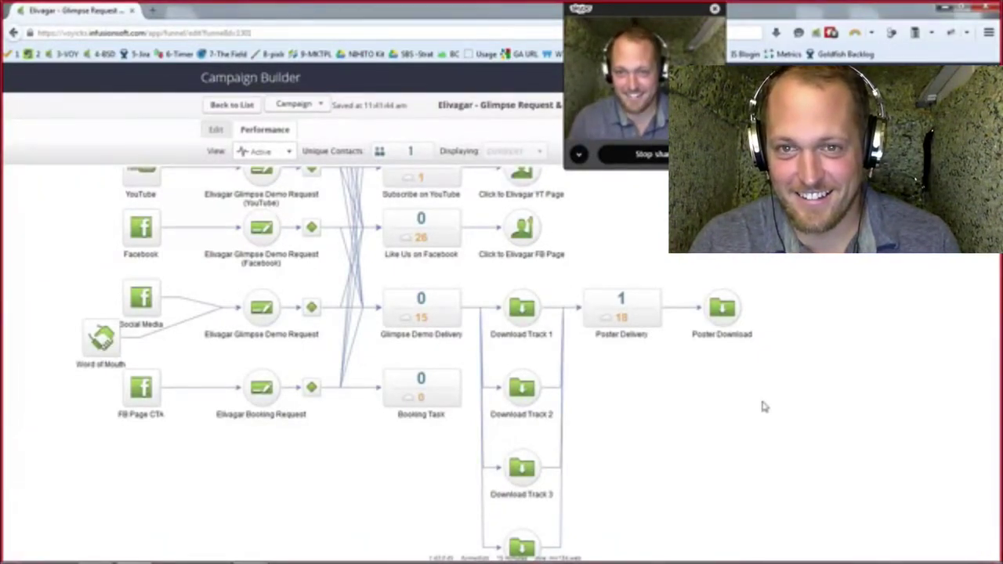
key("ctrl+shift+Escape")
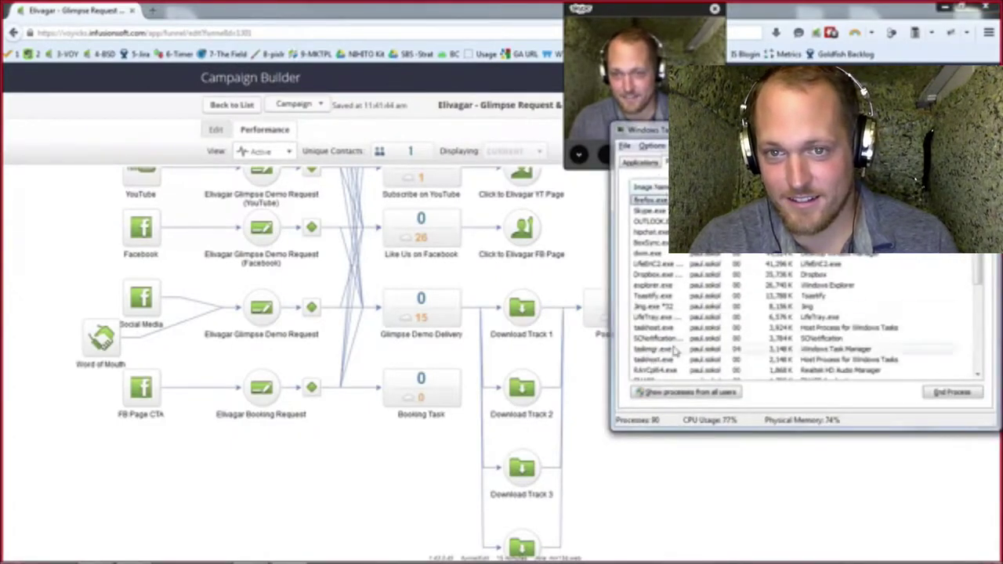
left_click(661, 186)
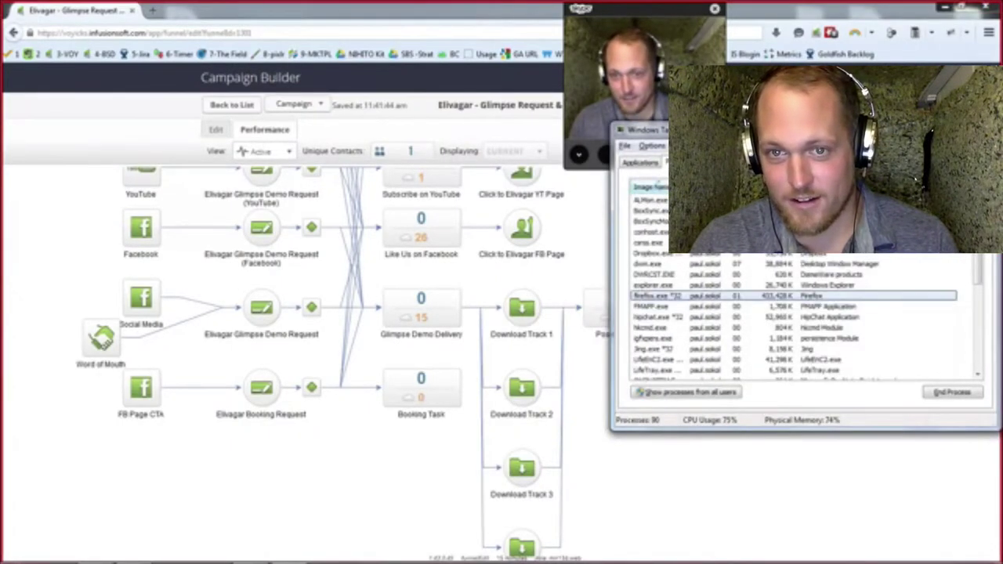
left_click(674, 317)
key("Delete")
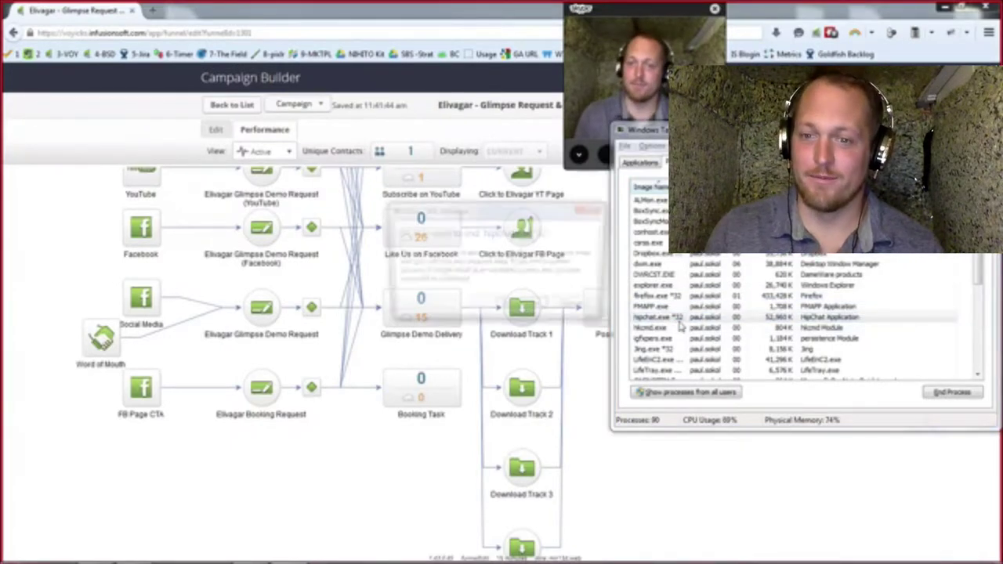
key("Return")
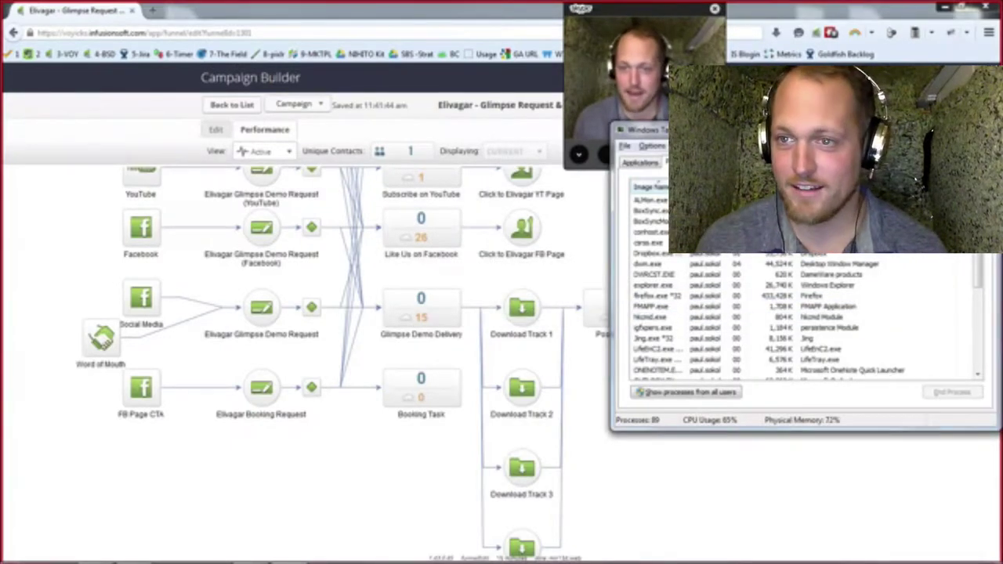
left_click(710, 452)
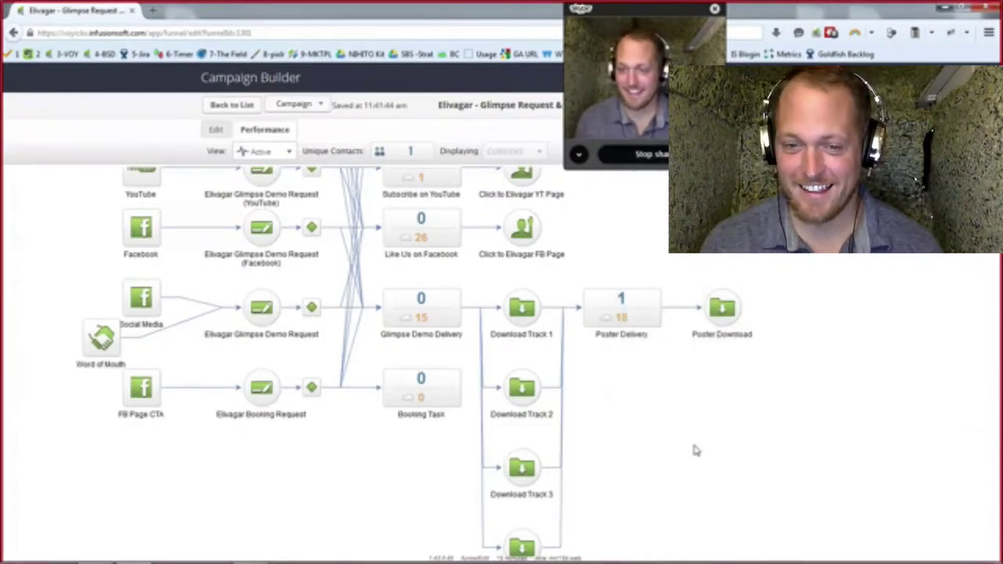
- Open the contacts report for the Glimpse Demo Delivery sequence and edit its criteria to list contacts with Queued status
mouse_move(624, 313)
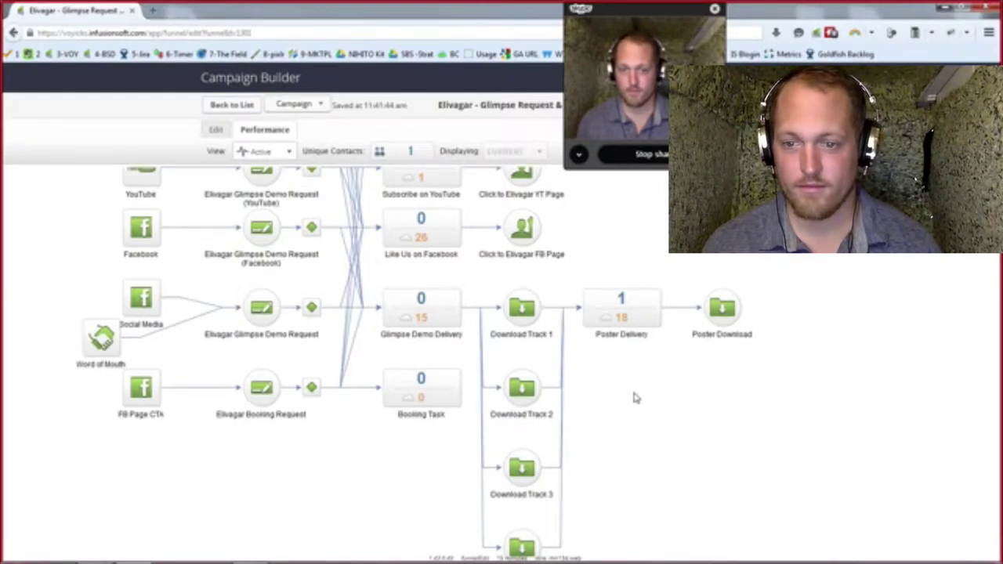
mouse_move(419, 311)
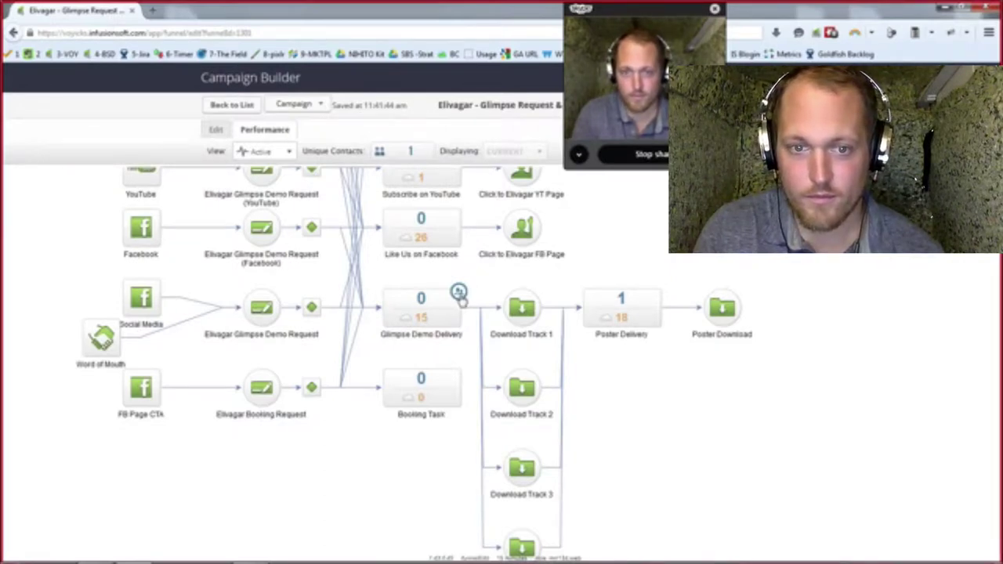
left_click(460, 297)
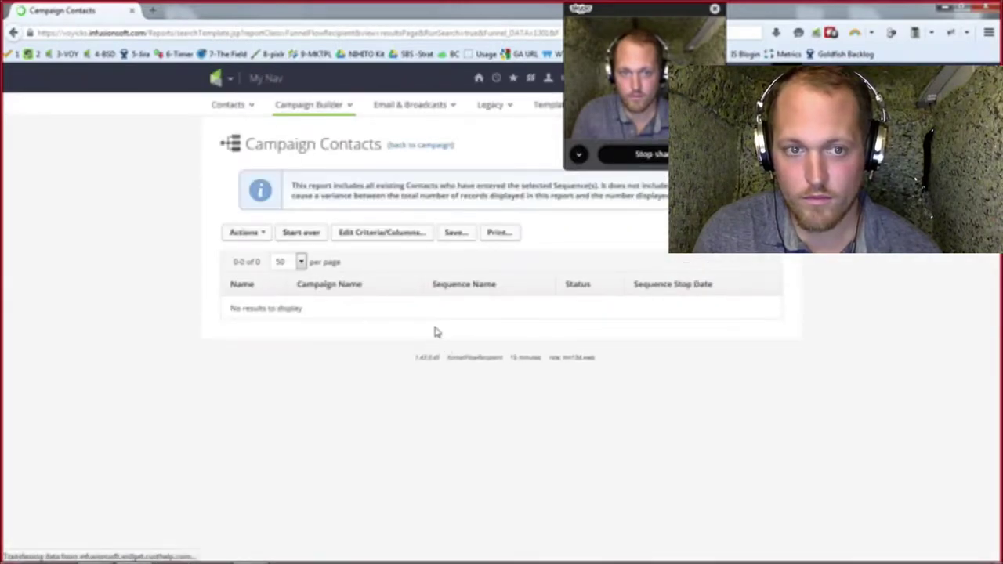
left_click(379, 233)
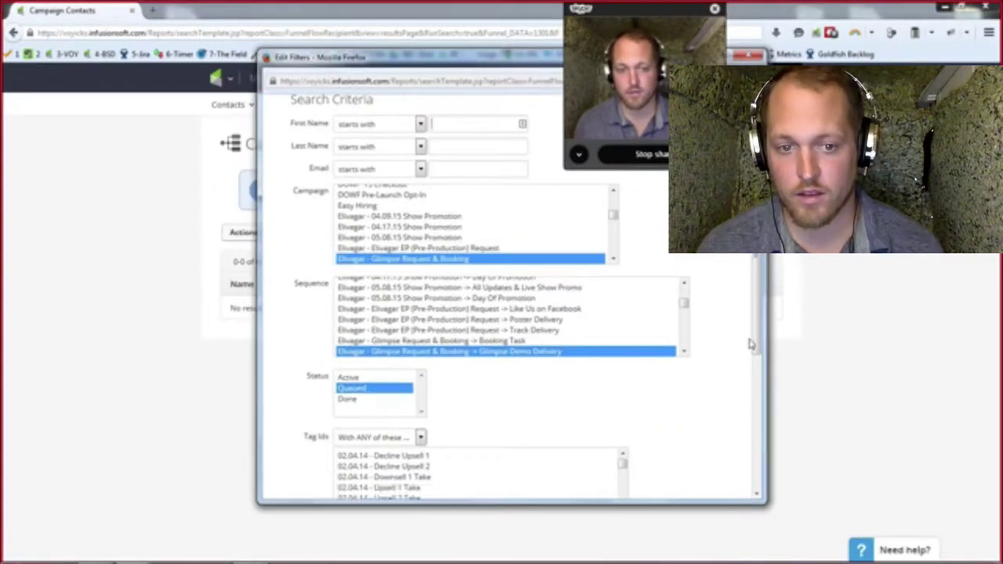
left_click_drag(750, 345, 757, 495)
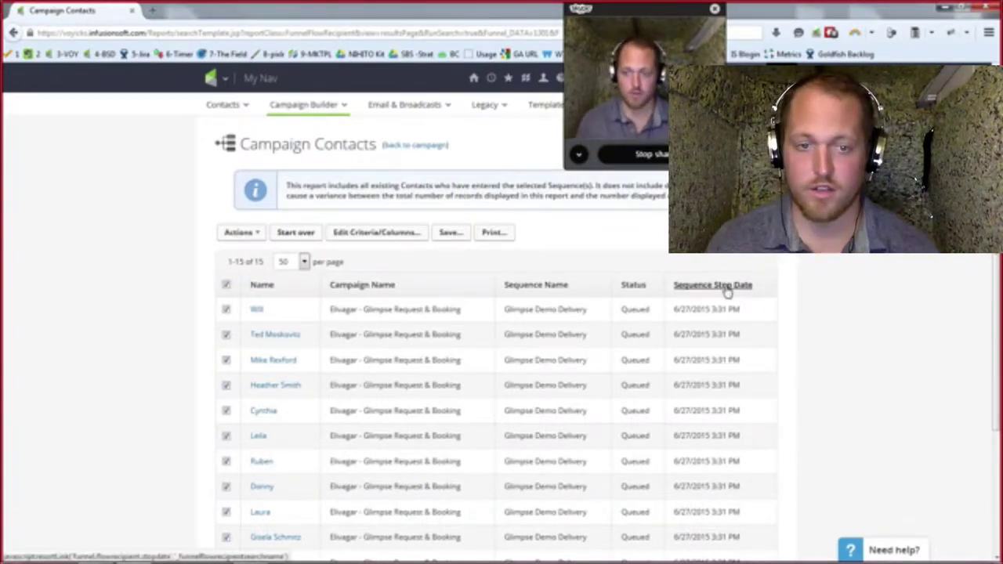
- Sort the queued contacts by Sequence Stop Date, oldest first, review the dates, and return to the campaign
scroll(658, 397, "down", 2)
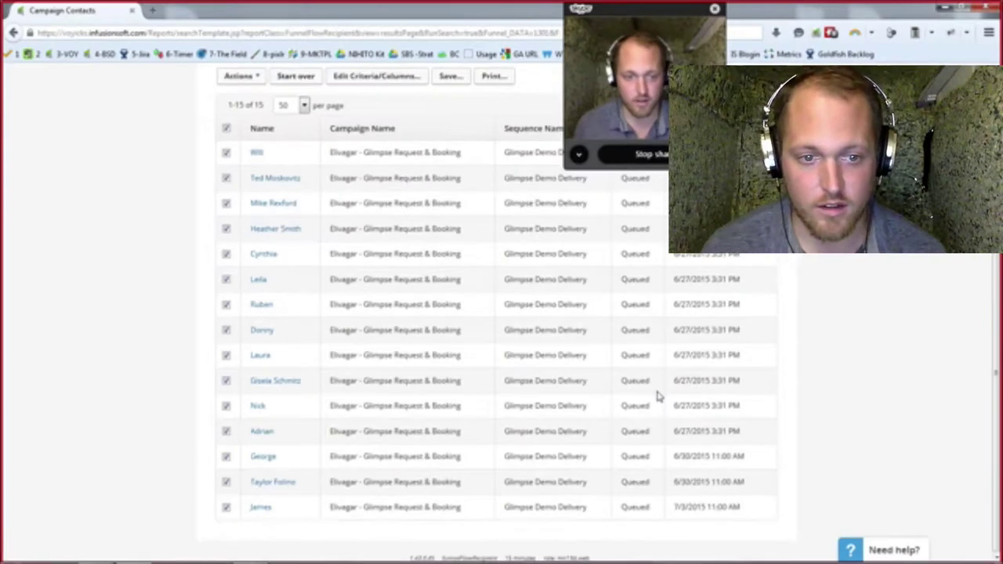
scroll(659, 397, "up", 2)
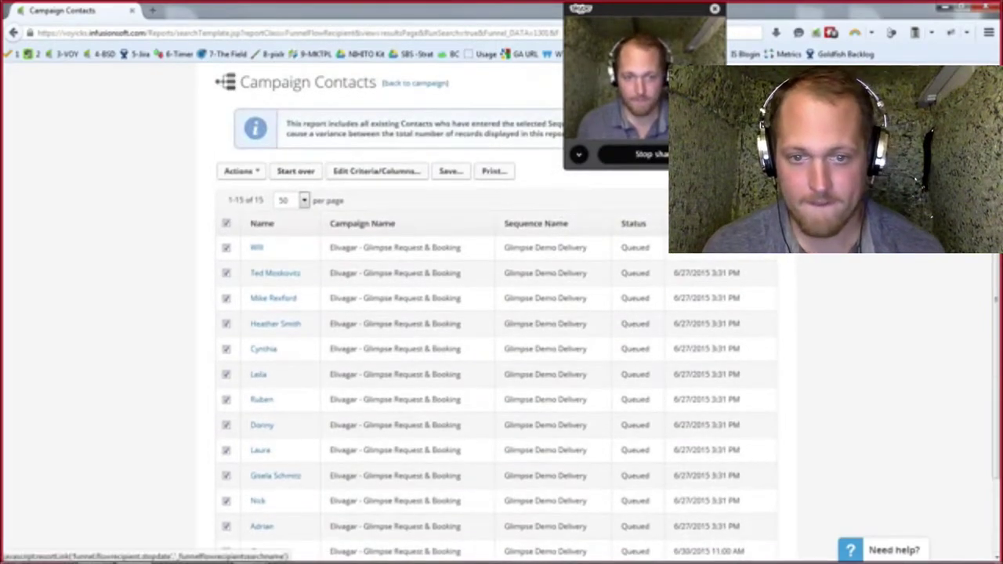
left_click(701, 224)
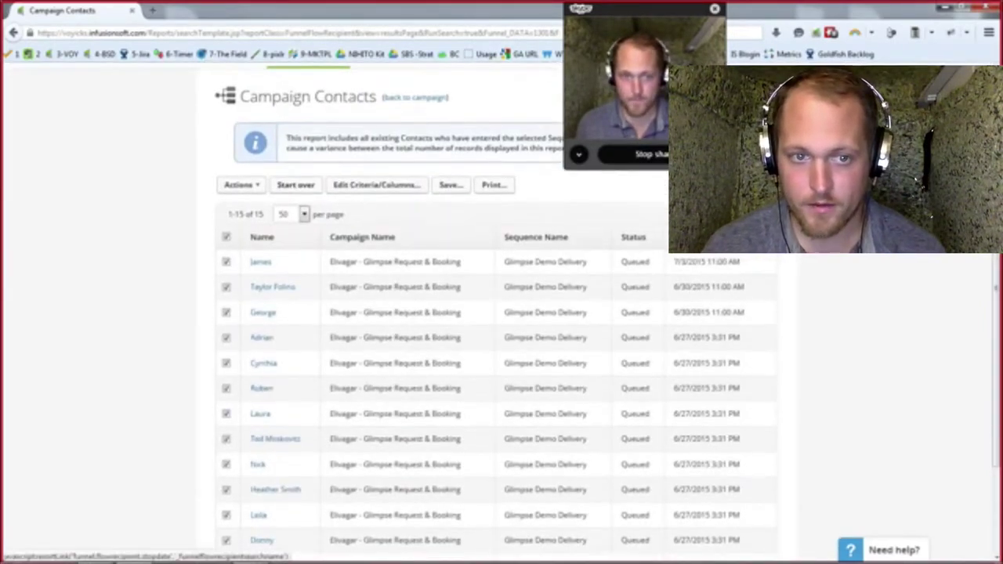
left_click(689, 249)
scroll(716, 324, "down", 2)
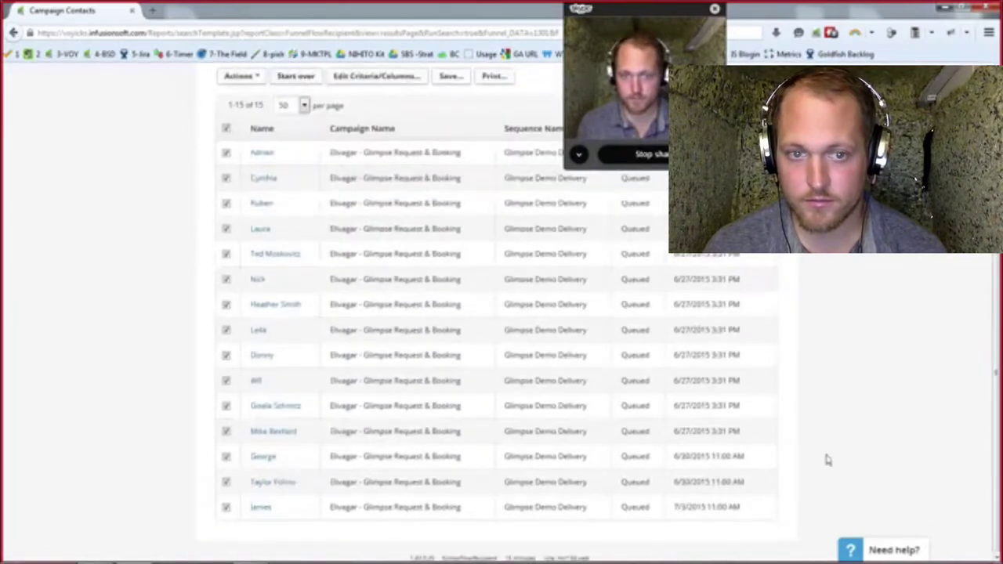
scroll(828, 459, "up", 3)
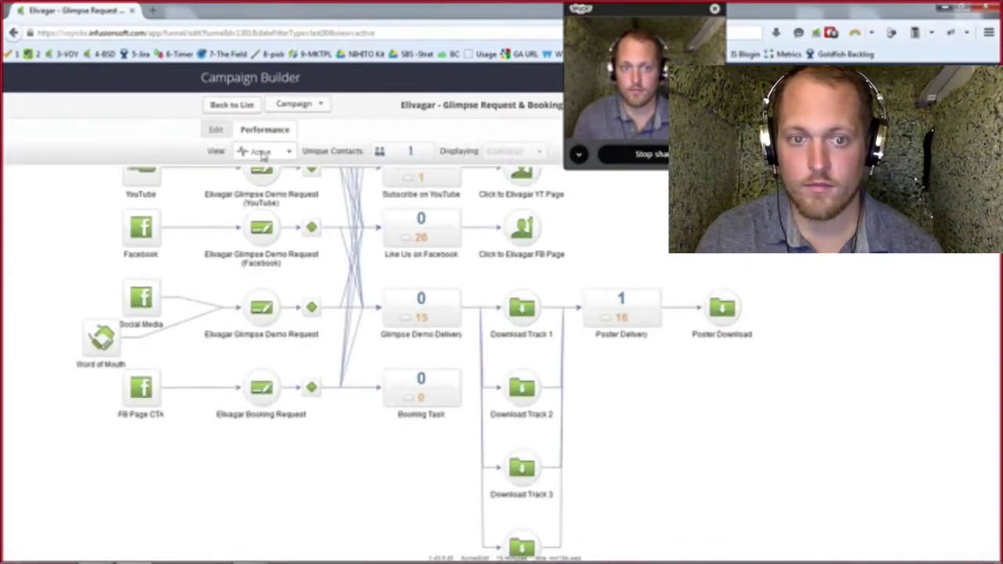
- Switch the campaign to editing and add a sequence named "< 6 months queued" below the Poster Download goal
left_click(216, 130)
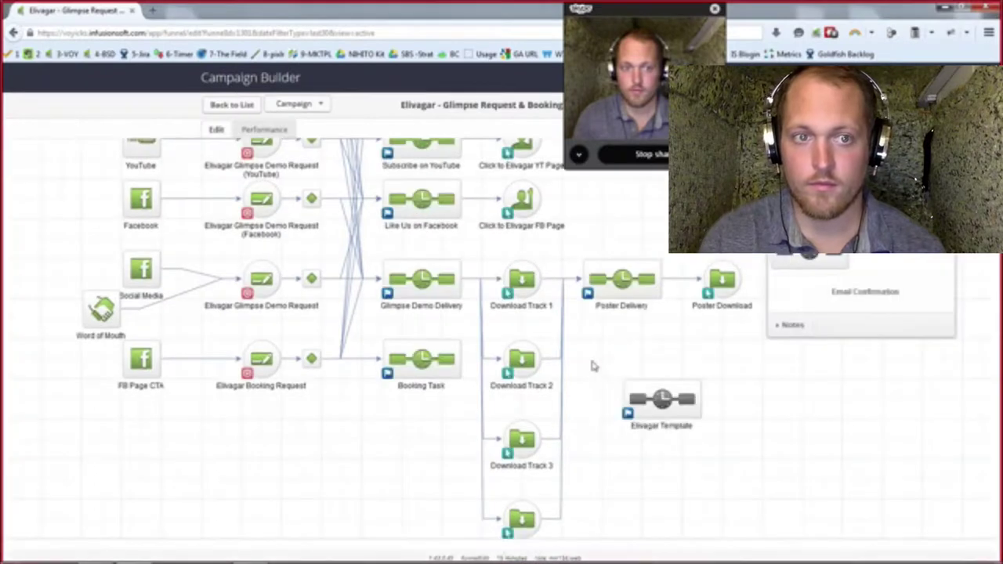
left_click_drag(807, 259, 762, 339)
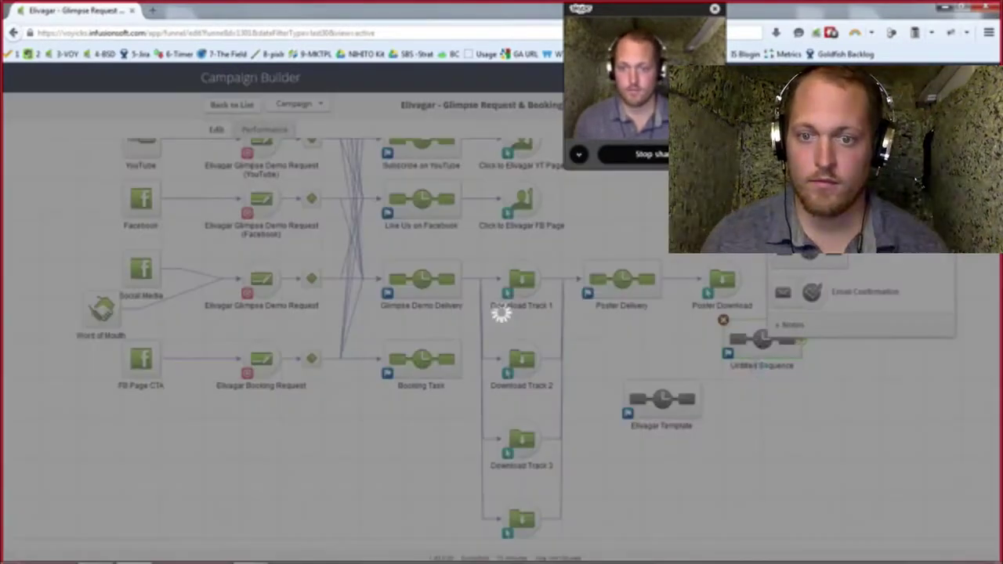
type("< 9months o")
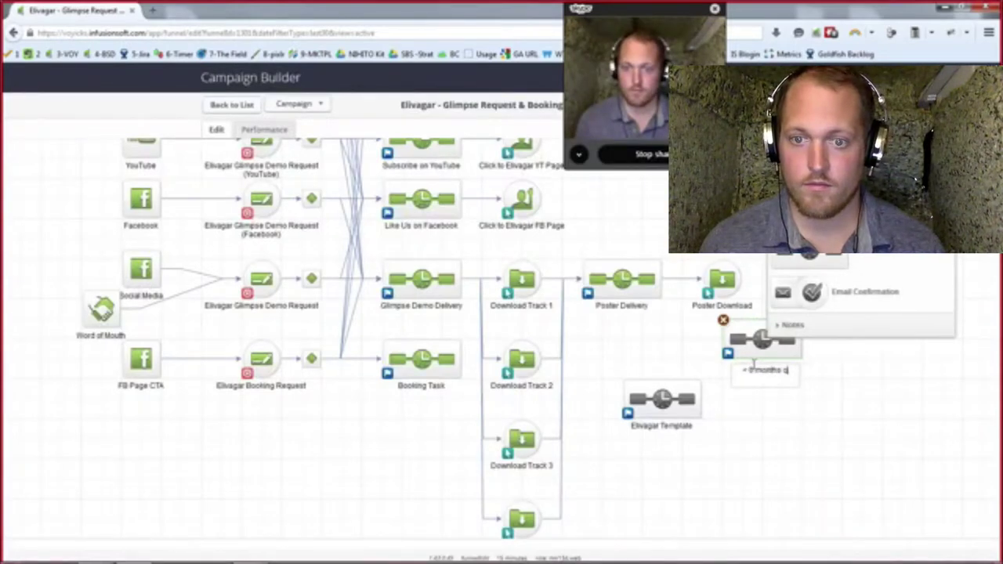
type("ueued")
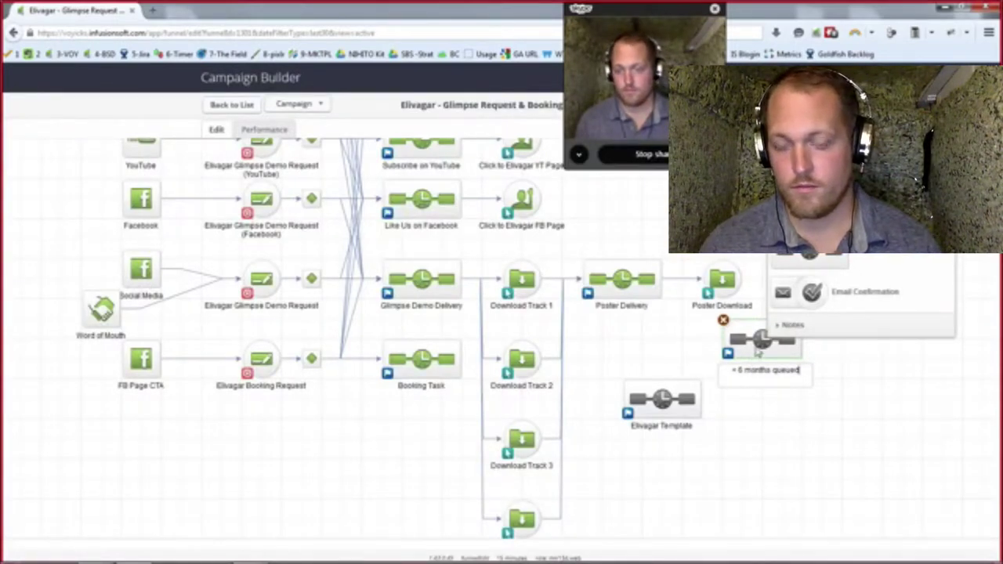
key("Return")
- Duplicate the "< 6 months queued" sequence and rename the copy "> 6 months queued"
left_click(740, 331)
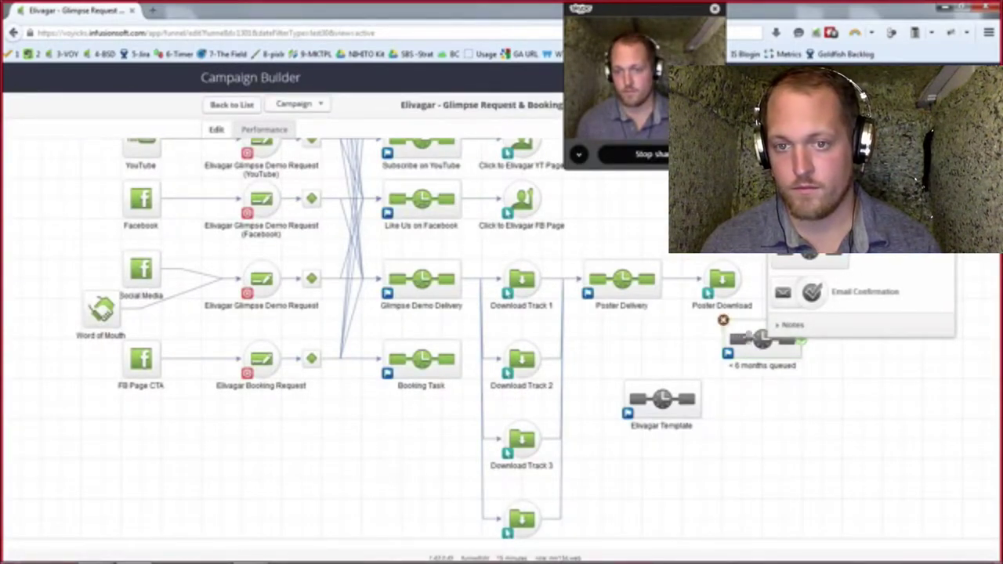
key("ctrl+c")
key("ctrl+v")
left_click(766, 465)
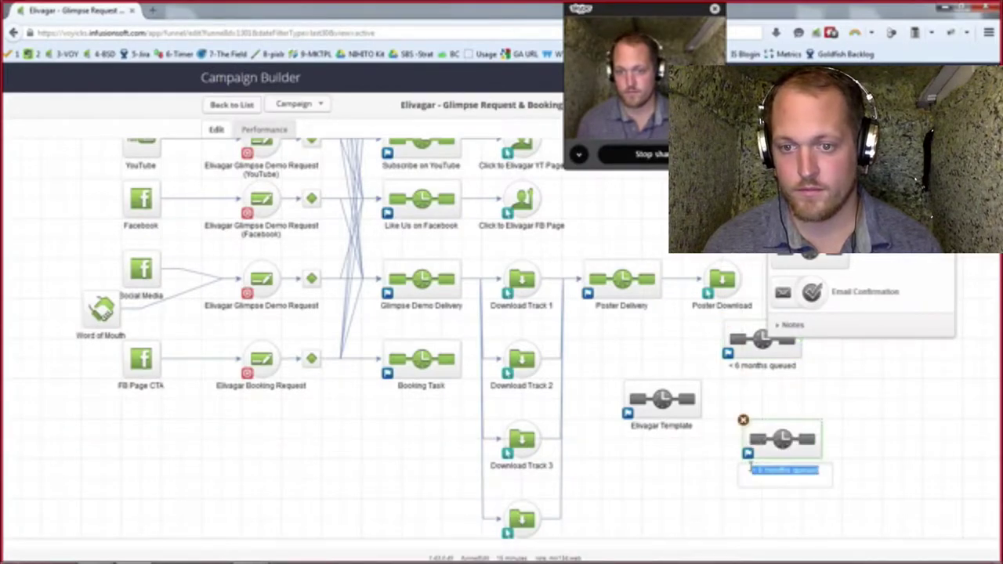
left_click_drag(763, 470, 752, 468)
type("> 6")
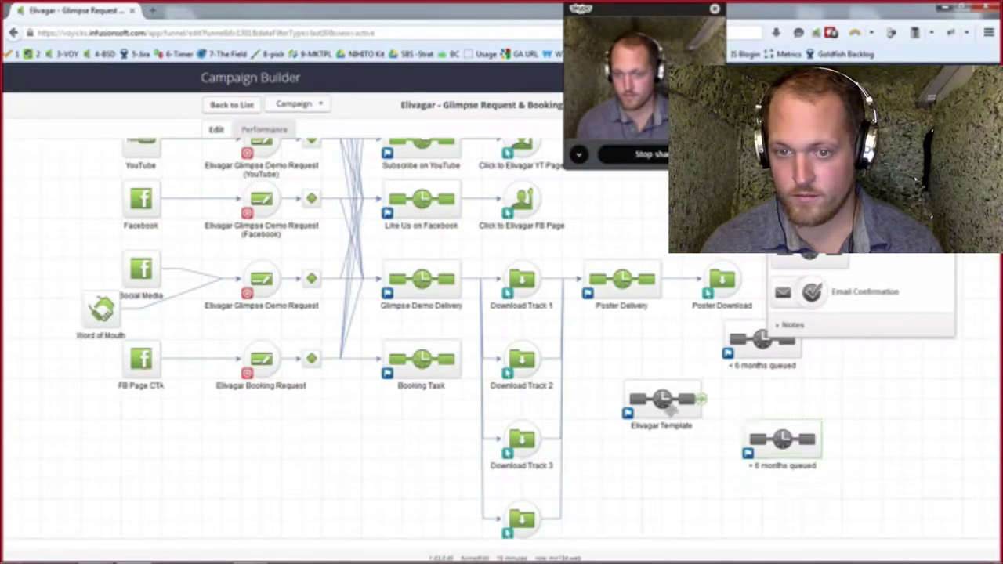
- Move the Elivagar Template sequence below Booking Task and align "> 6 months queued" directly under "< 6 months queued"
left_click_drag(661, 400, 361, 458)
left_click_drag(775, 441, 755, 401)
left_click(693, 462)
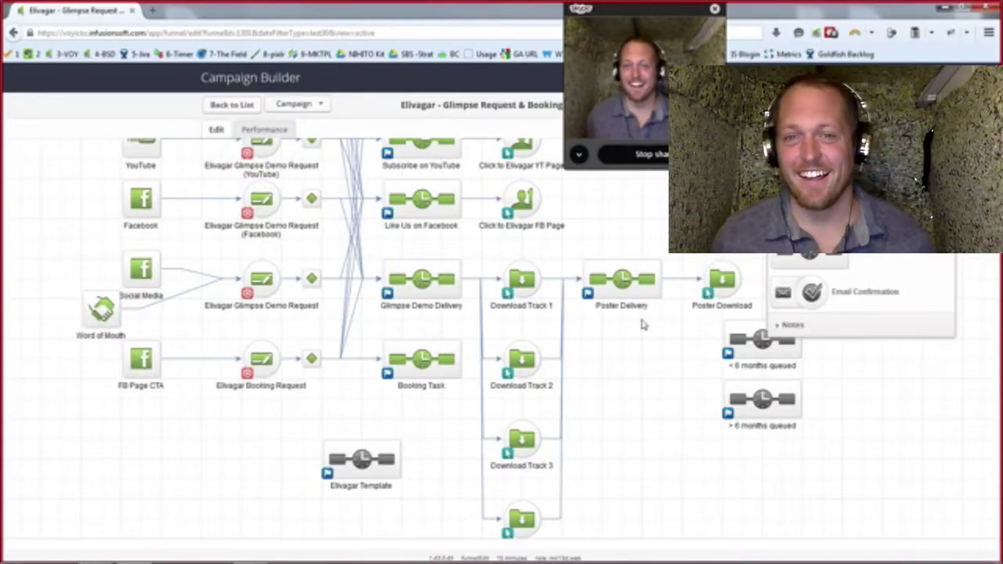
- Try duplicating the two months-queued sequences together below Poster Delivery, and delete the copies
left_click_drag(622, 284, 830, 436)
left_click(620, 439)
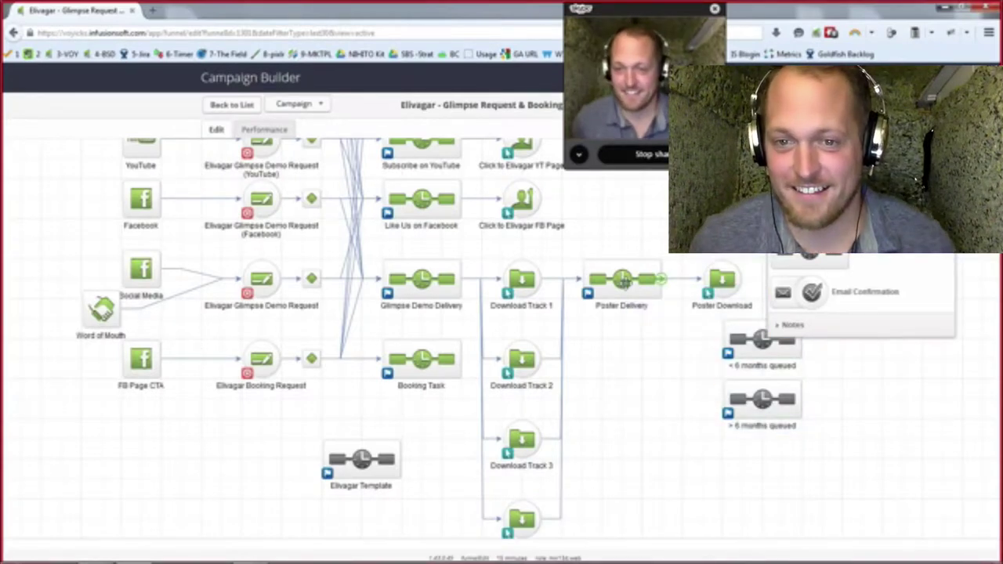
left_click_drag(694, 325, 878, 467)
mouse_move(768, 398)
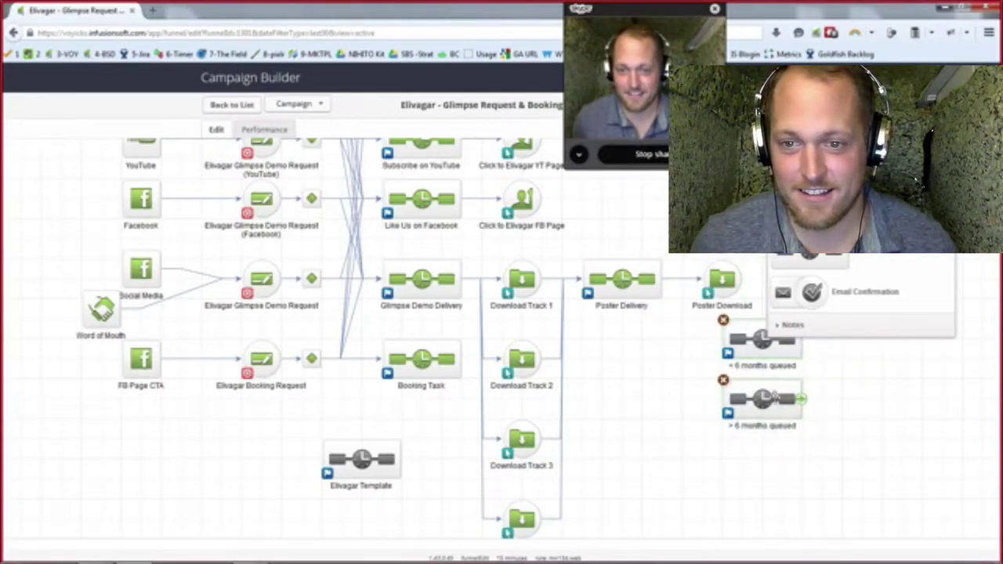
left_click_drag(768, 398, 645, 464)
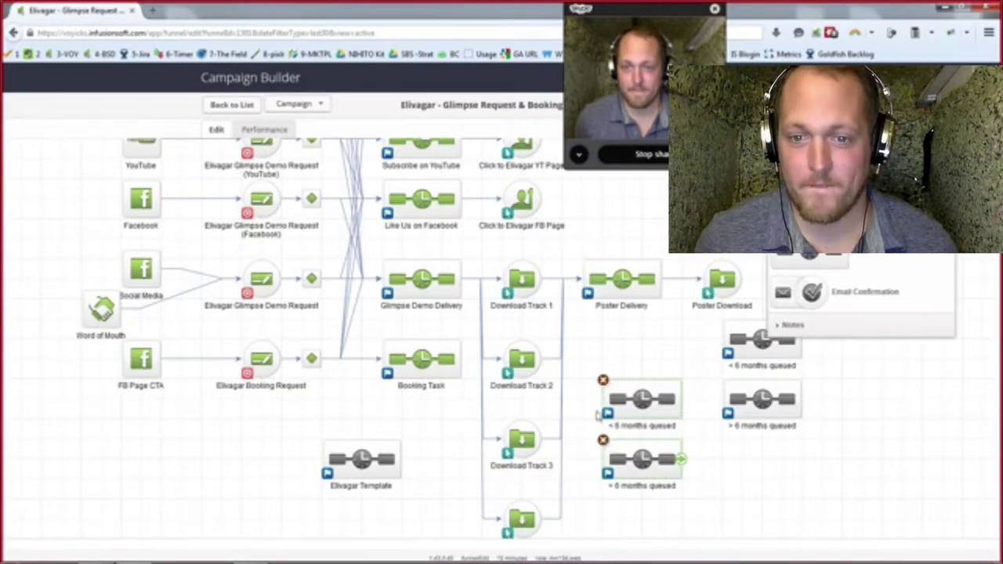
left_click(602, 381)
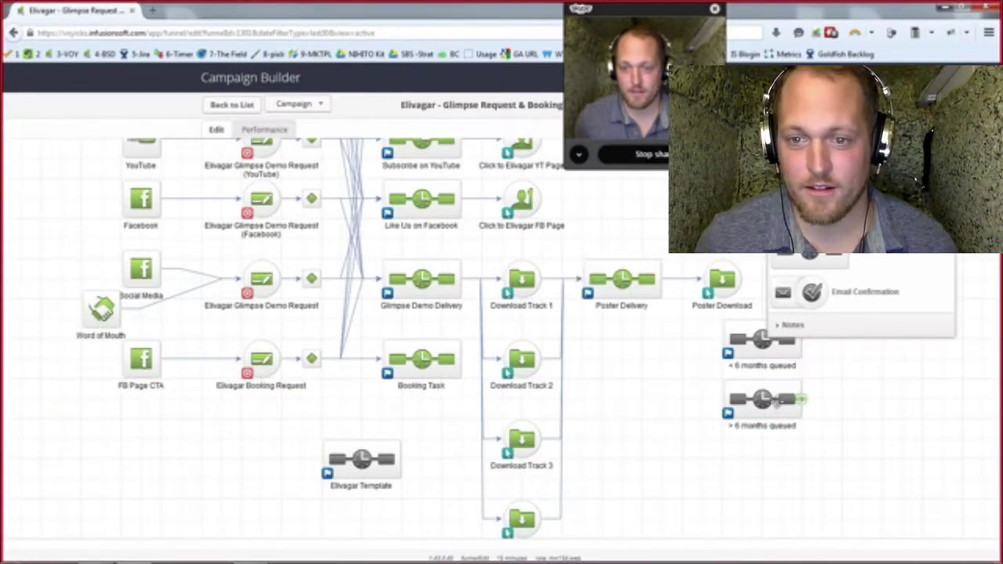
mouse_move(765, 403)
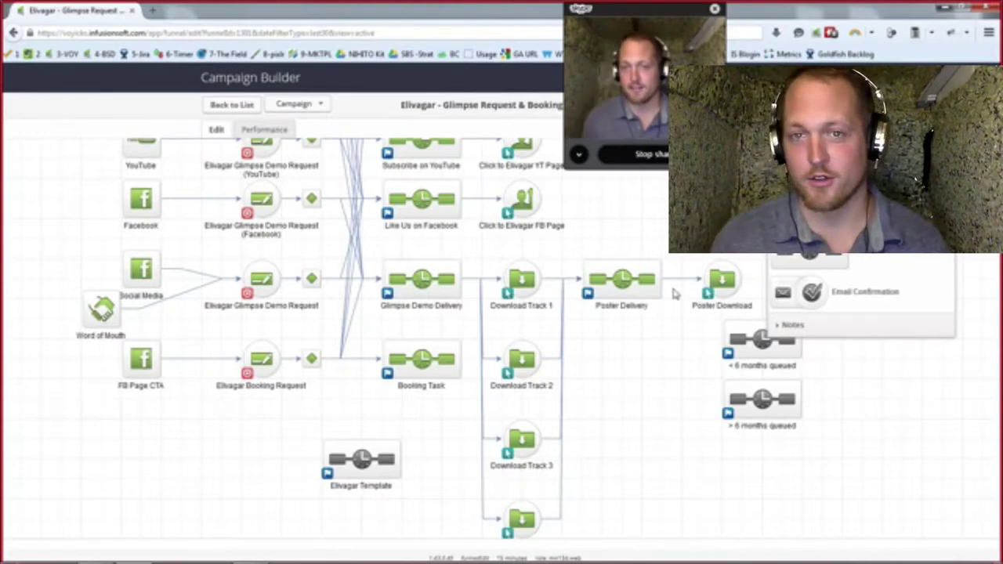
- Try connecting Poster Delivery to the "< 6 months queued" sequence and delete the connection
left_click_drag(662, 279, 723, 341)
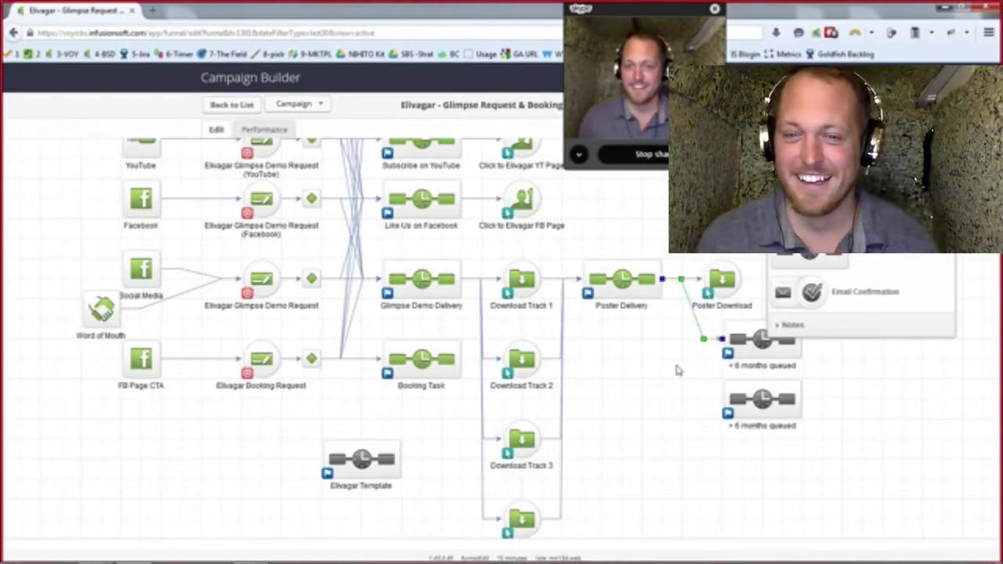
left_click(688, 299)
key("Delete")
left_click_drag(801, 338, 801, 399)
left_click_drag(728, 403, 680, 364)
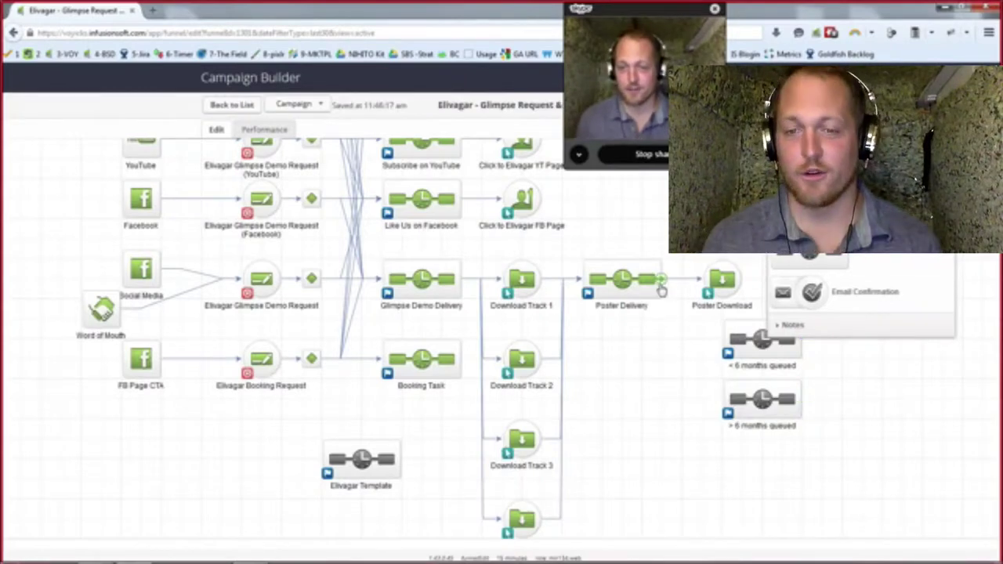
- Connect Poster Delivery to both months-queued sequences, move them lower, and place the decision diamond just before them
left_click_drag(662, 279, 709, 338)
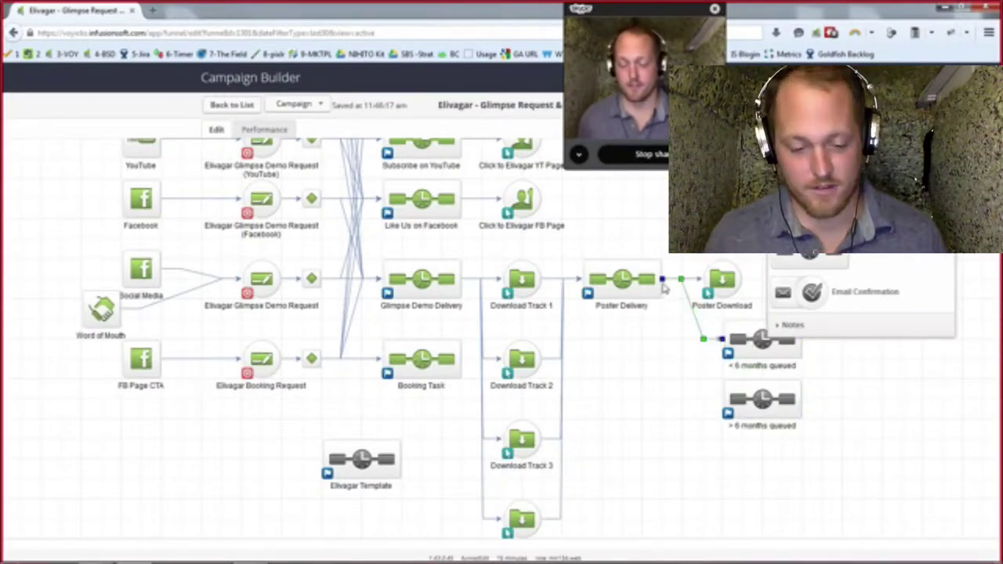
left_click_drag(662, 280, 730, 401)
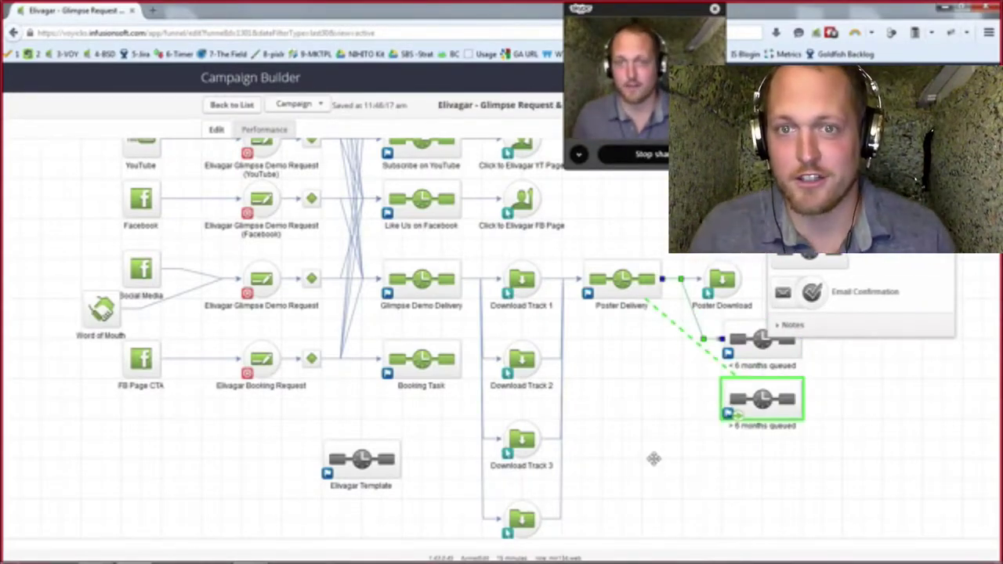
left_click_drag(835, 442, 701, 302)
left_click_drag(799, 392, 797, 387)
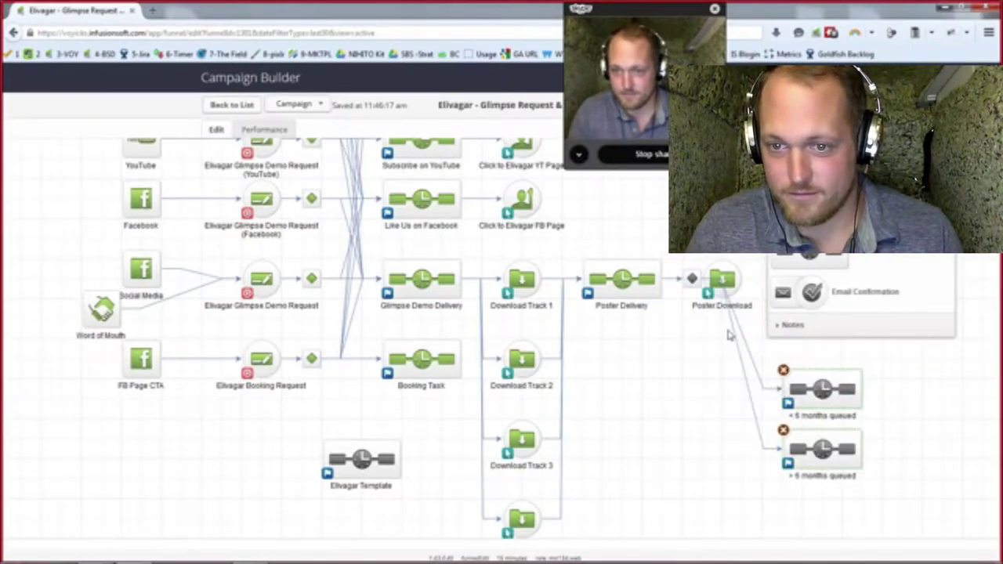
left_click_drag(694, 280, 721, 379)
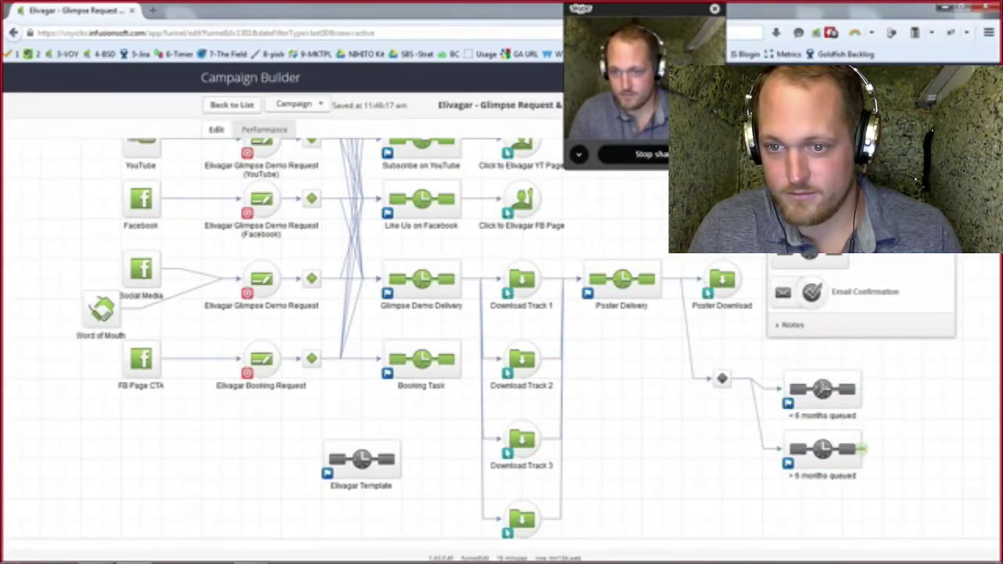
- Delete the "< 6 months queued" and "> 6 months queued" sequences from the campaign
left_click_drag(805, 379, 805, 370)
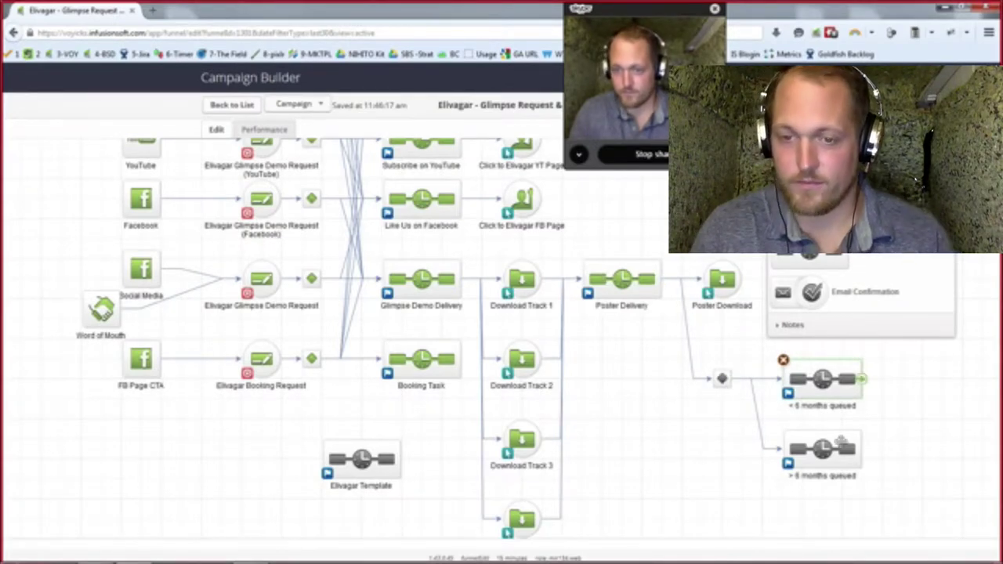
left_click(715, 454)
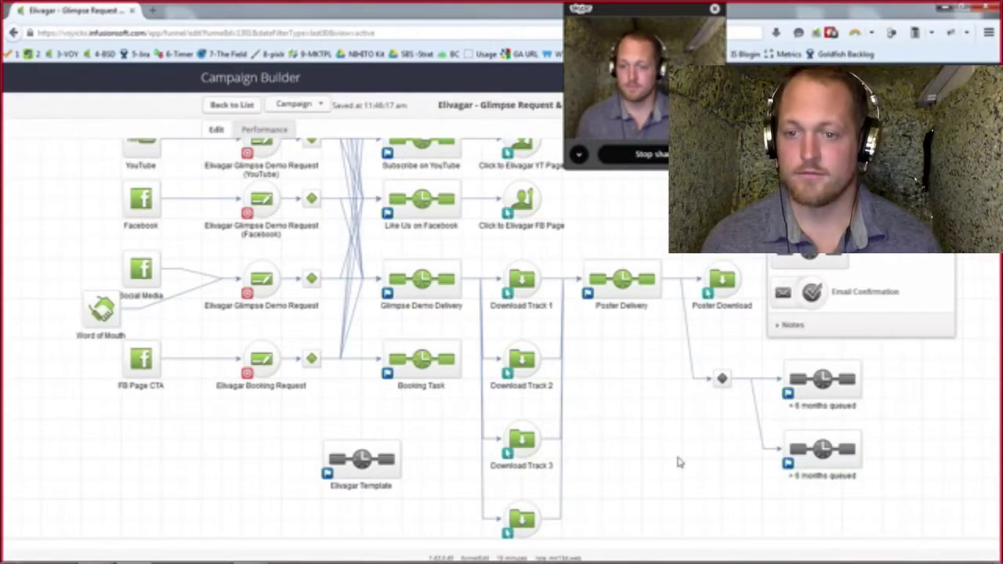
left_click(783, 362)
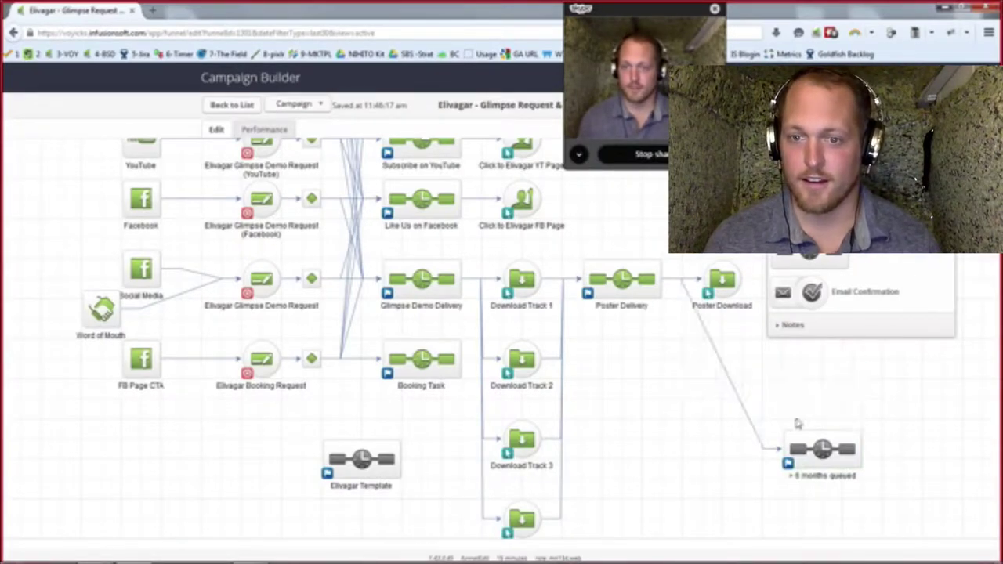
left_click(783, 430)
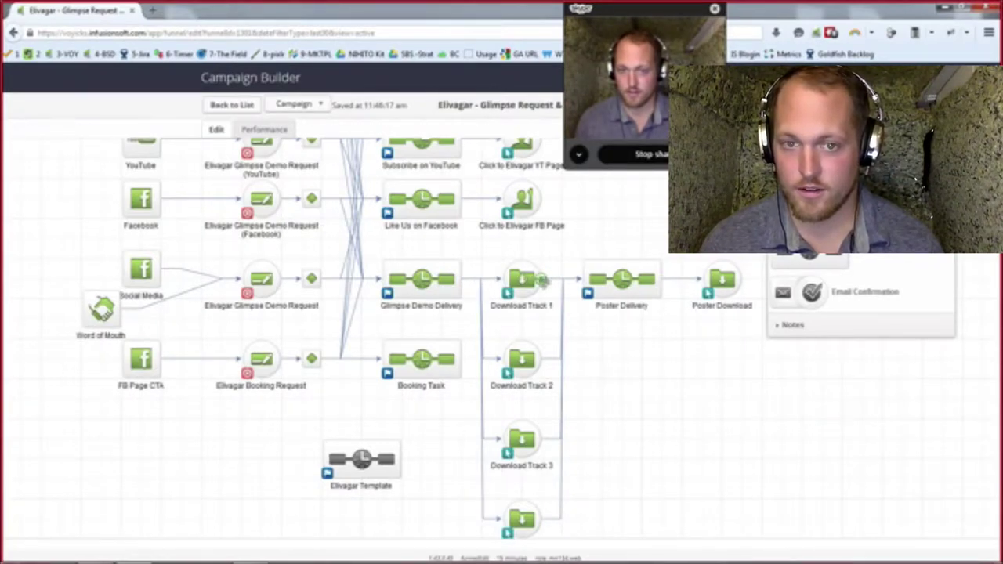
- Open the Poster Delivery sequence and inspect its tag settings, leaving them unchanged
double_click(643, 281)
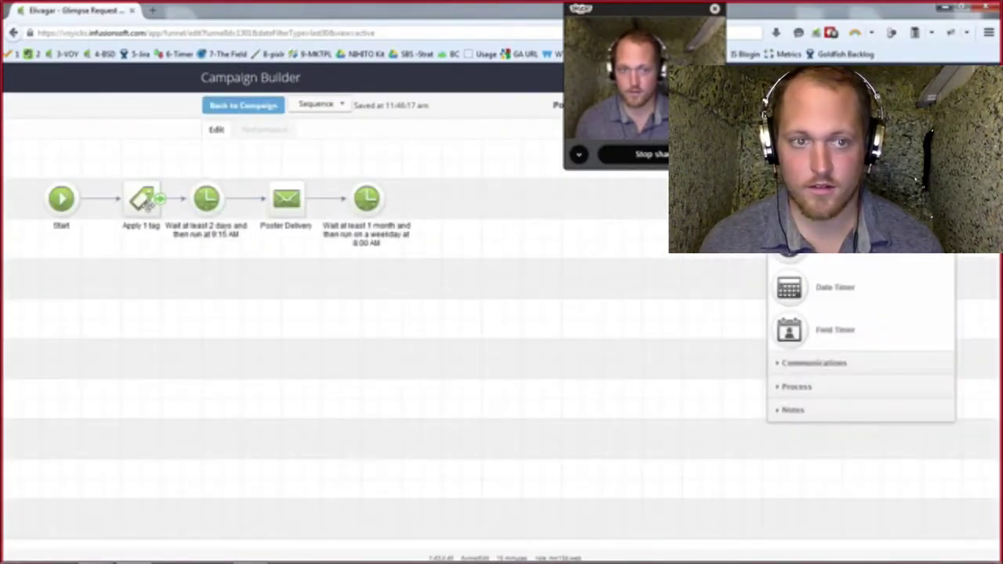
double_click(146, 200)
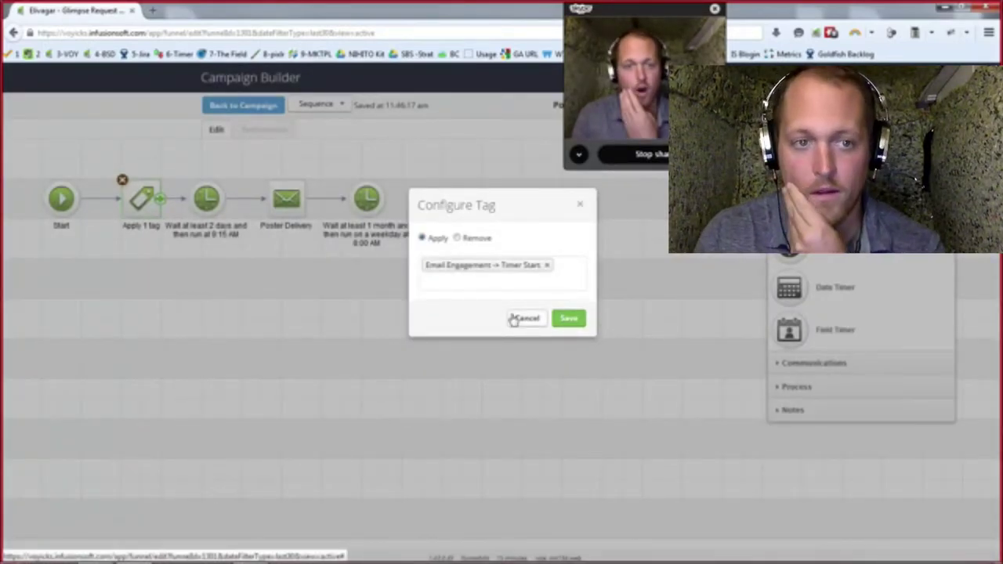
left_click(525, 318)
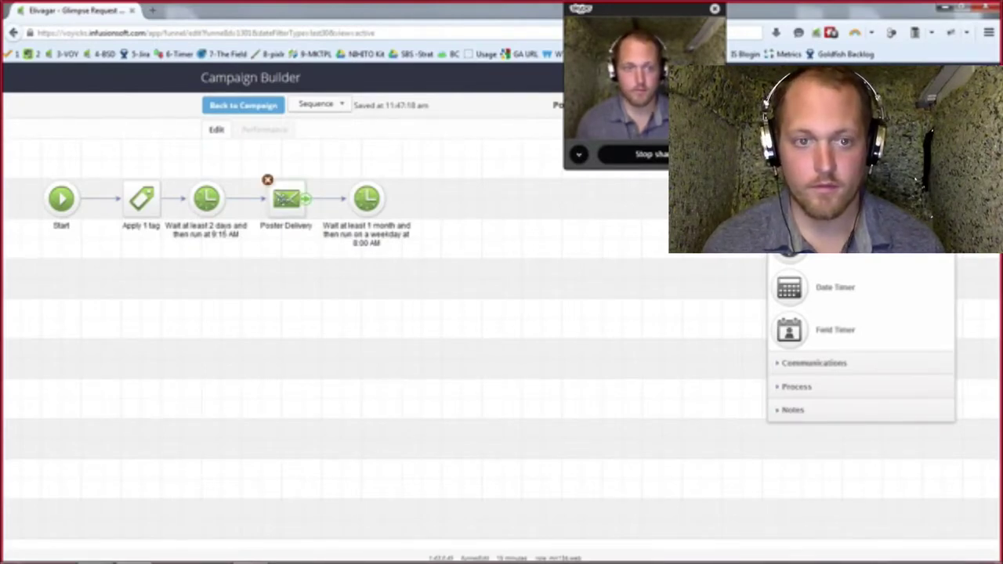
- Read through the Poster Delivery email in the sequence and return to the campaign overview
double_click(286, 198)
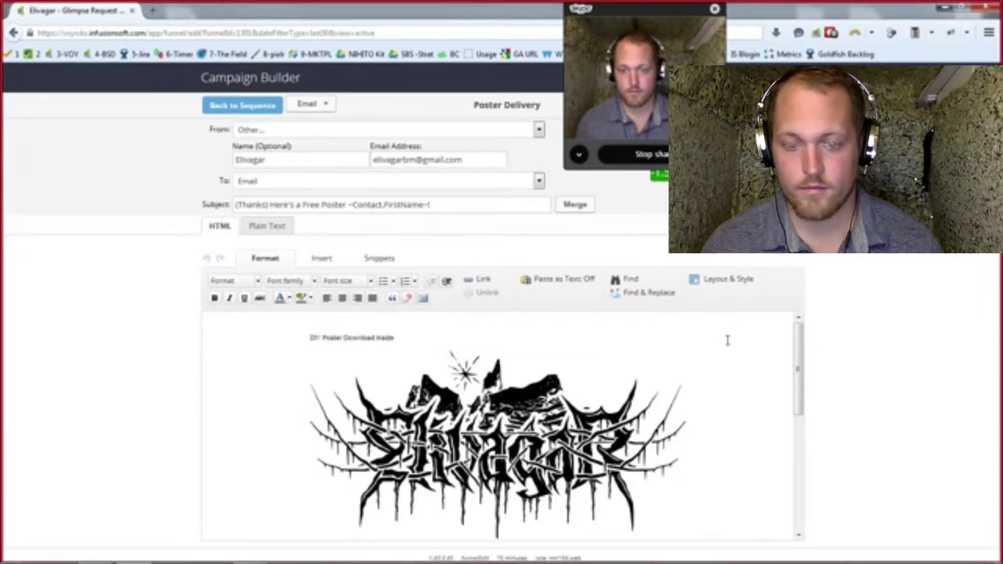
left_click_drag(799, 338, 807, 437)
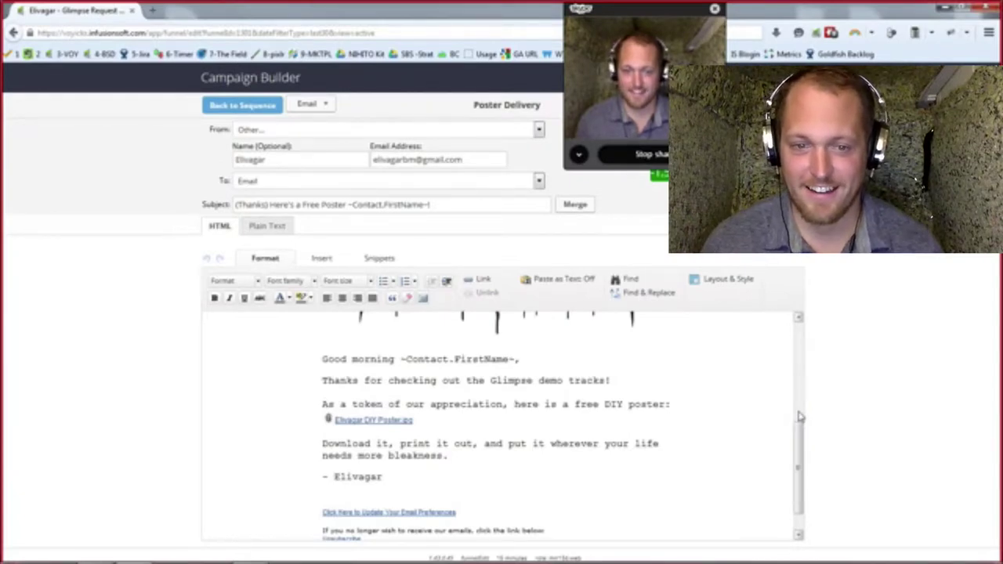
key("ctrl+z")
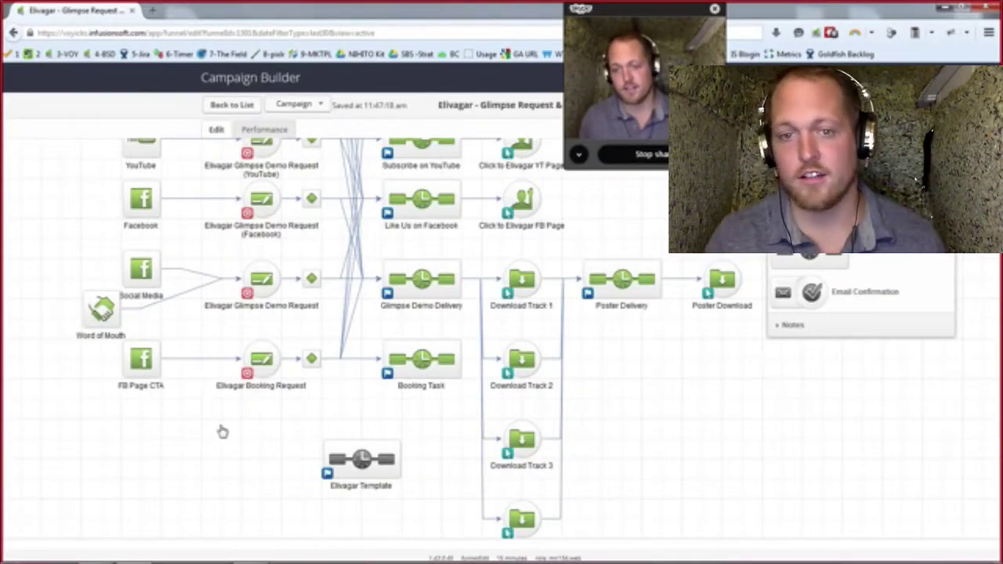
- Open the voyicks.infusionsoft.com dashboard in a new browser tab
key("ctrl+t")
type("voyicks")
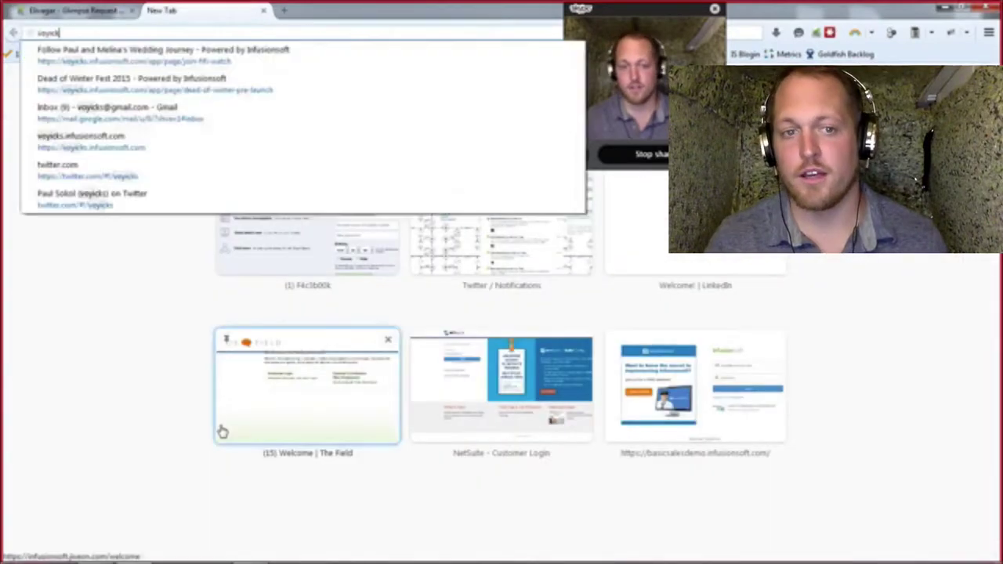
key("Down")
key("Down")
key("Down")
key("Down")
key("Return")
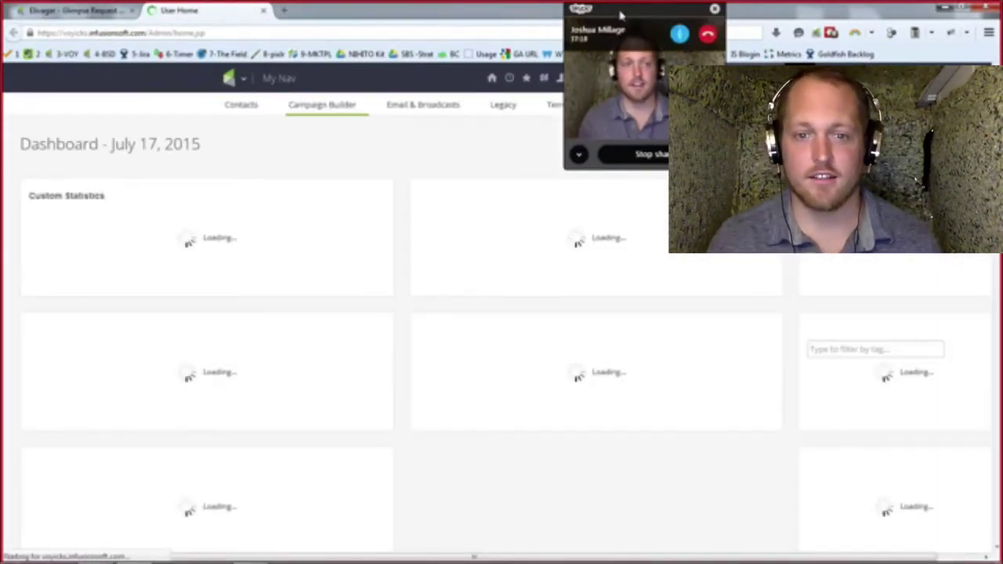
- Open the Company Images section of the account's files and list 100 files per page
mouse_move(492, 78)
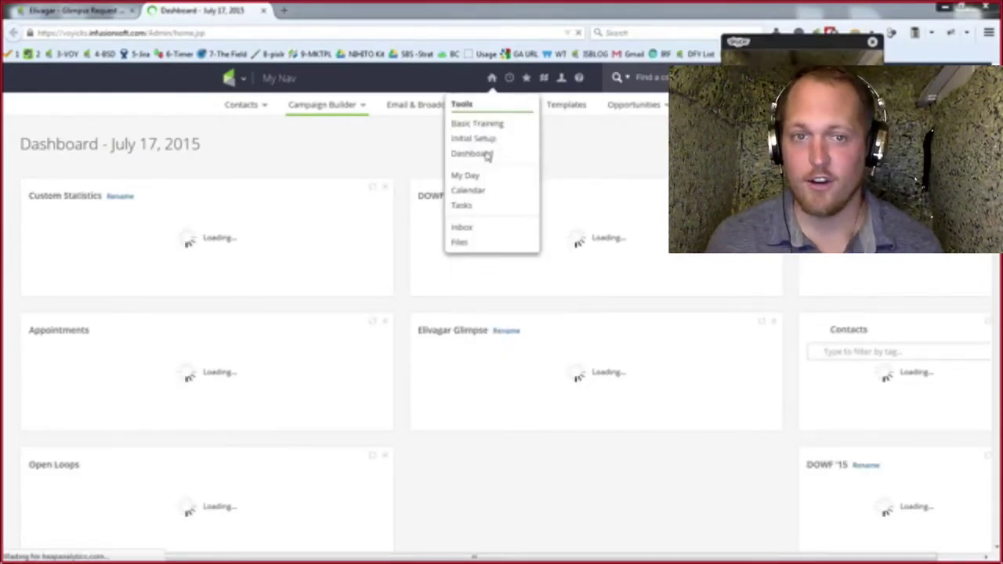
left_click(465, 243)
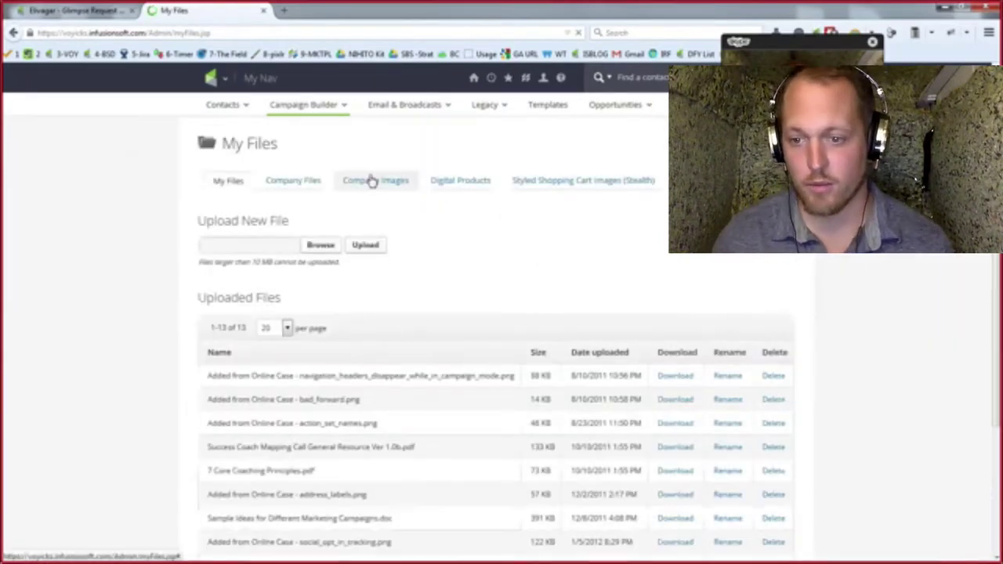
left_click(369, 180)
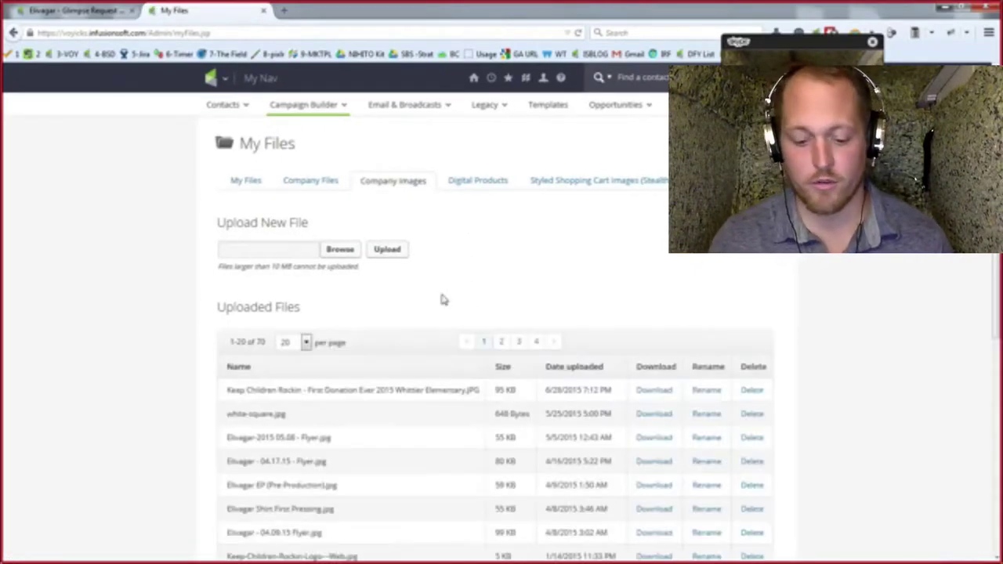
scroll(441, 300, "down", 5)
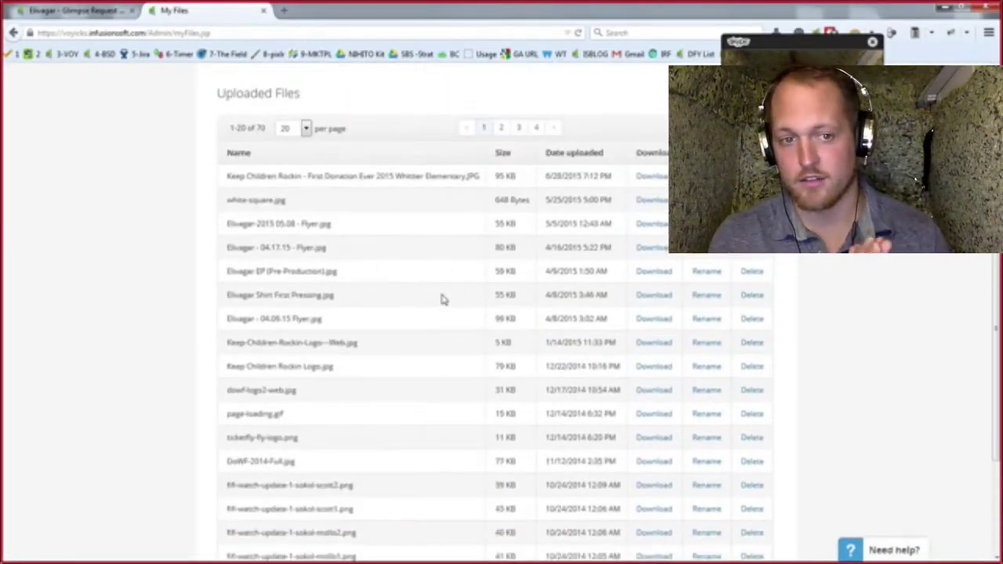
scroll(407, 330, "down", 3)
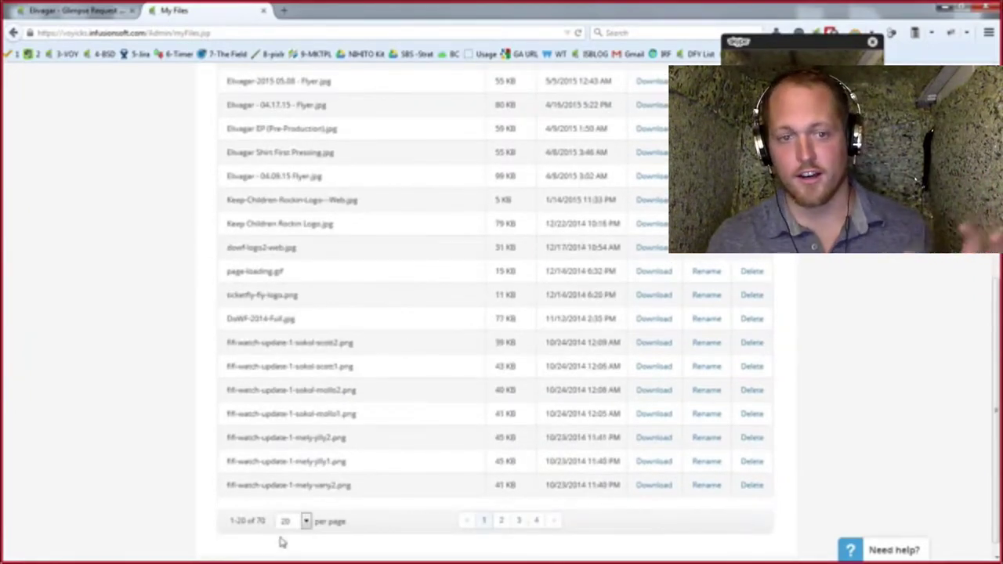
left_click(291, 521)
left_click(298, 505)
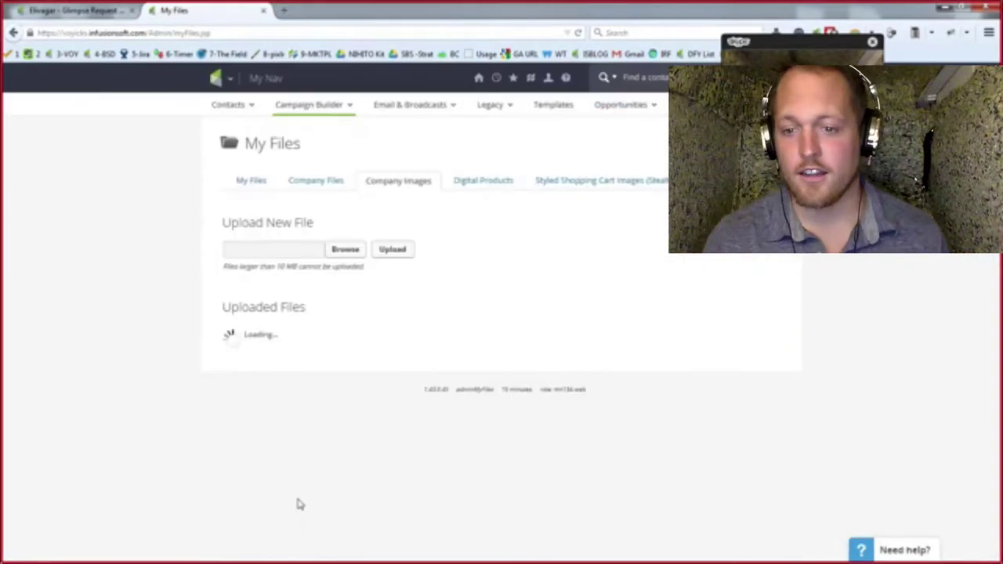
- Look through the company images for the DIY poster file, searching the page for "diy"
scroll(376, 353, "down", 8)
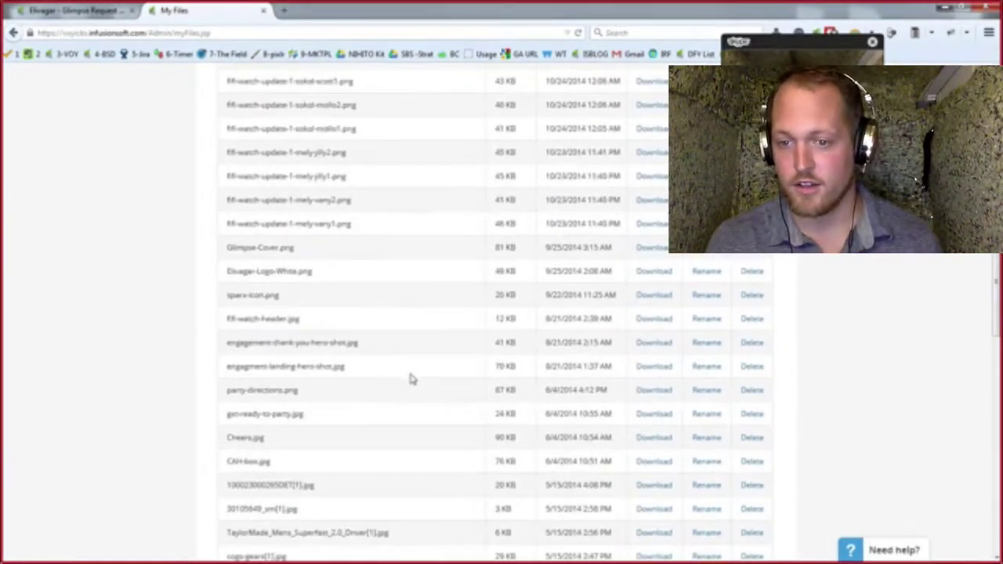
scroll(414, 377, "up", 4)
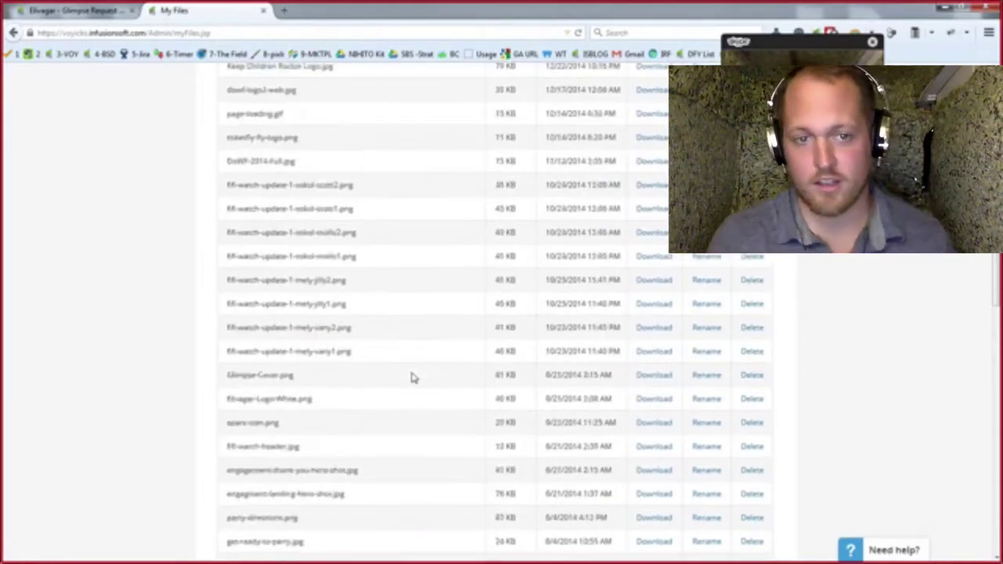
scroll(413, 377, "up", 2)
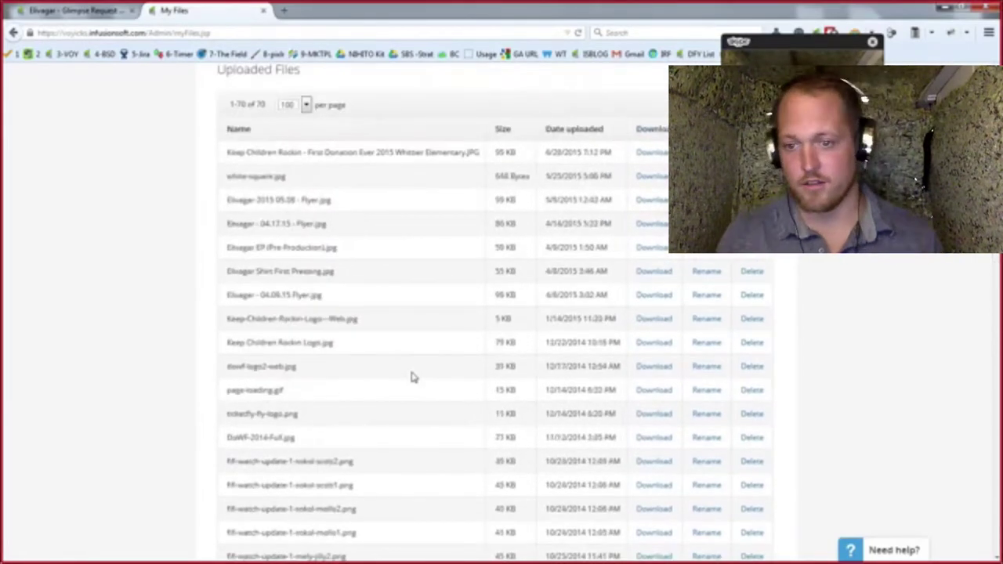
scroll(413, 377, "up", 1)
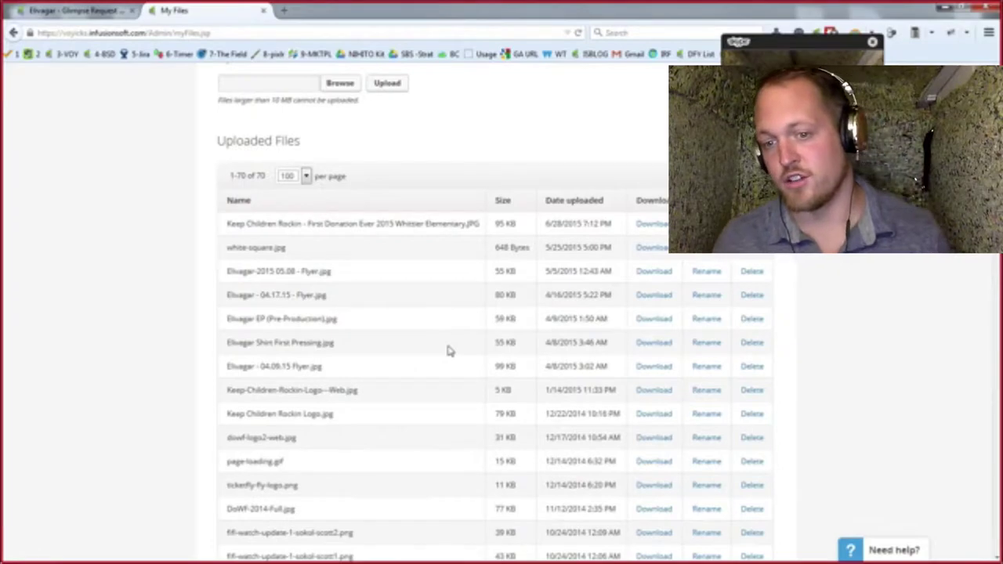
scroll(449, 350, "down", 3)
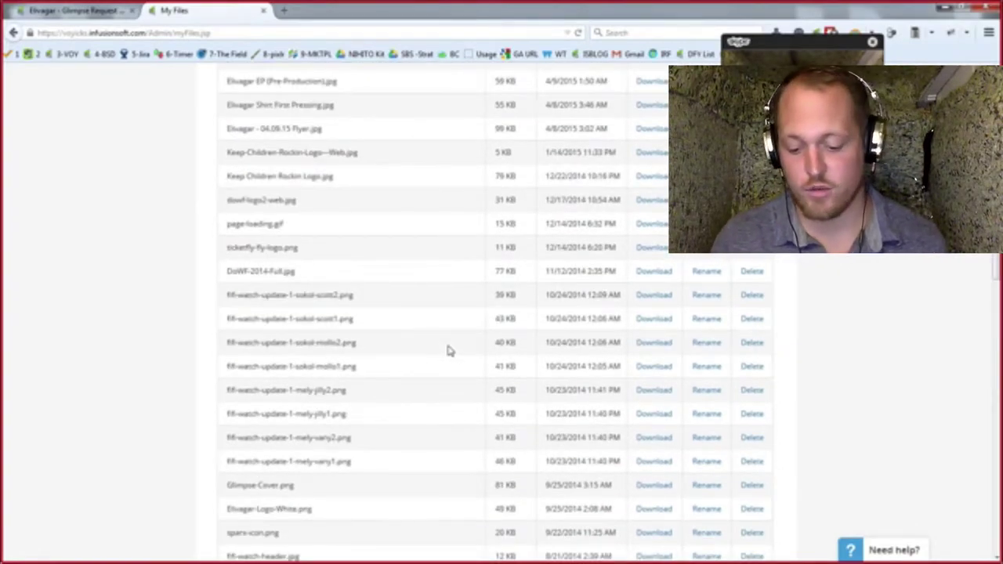
key("ctrl+f")
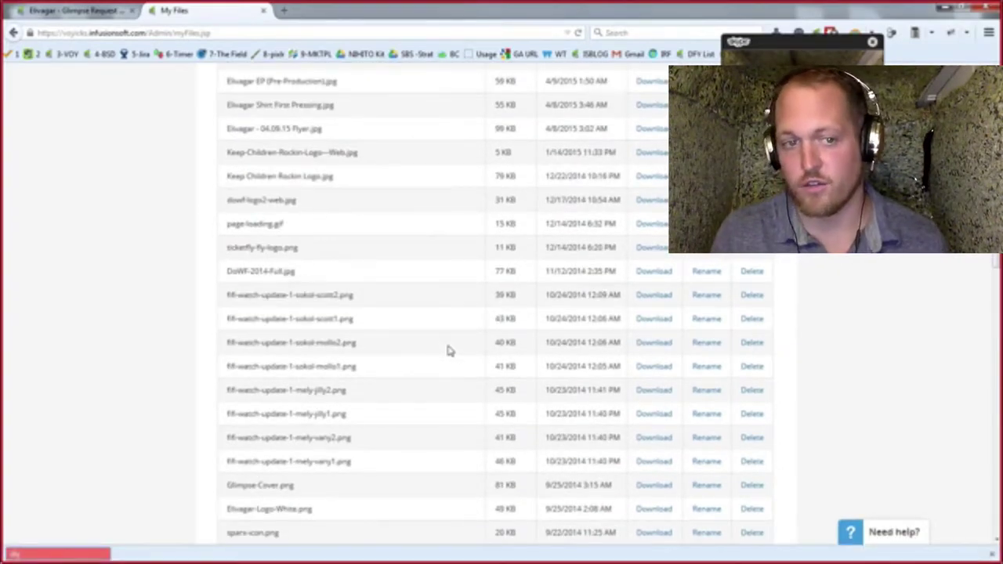
key("Escape")
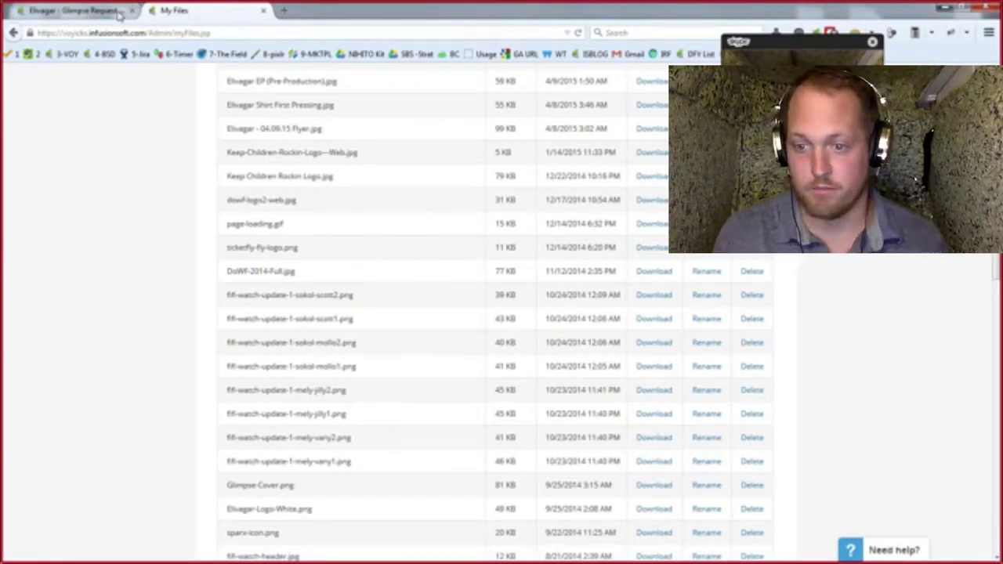
- Check which poster file the campaign's Poster Download goal links to, and search the company images for "poster"
left_click(119, 13)
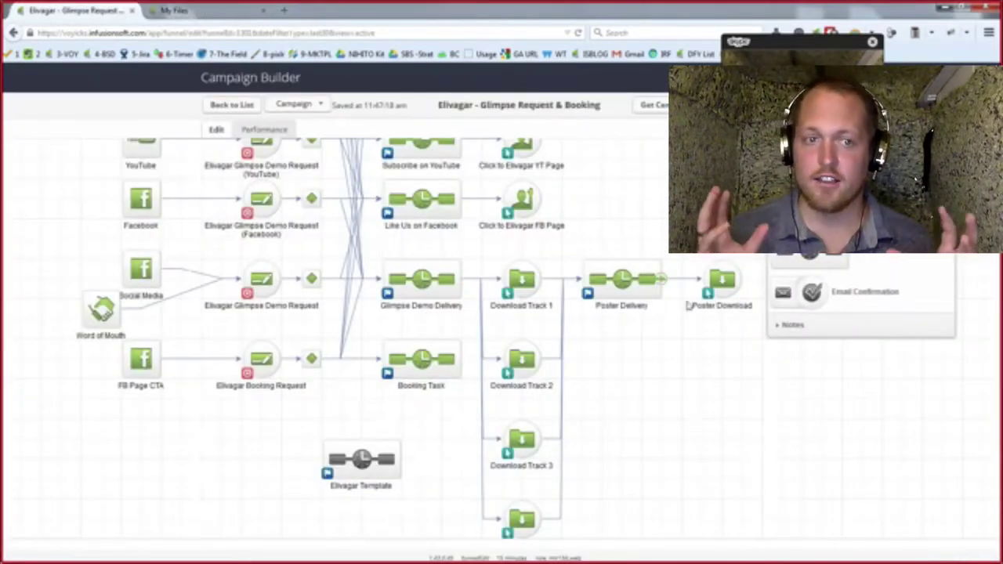
double_click(722, 282)
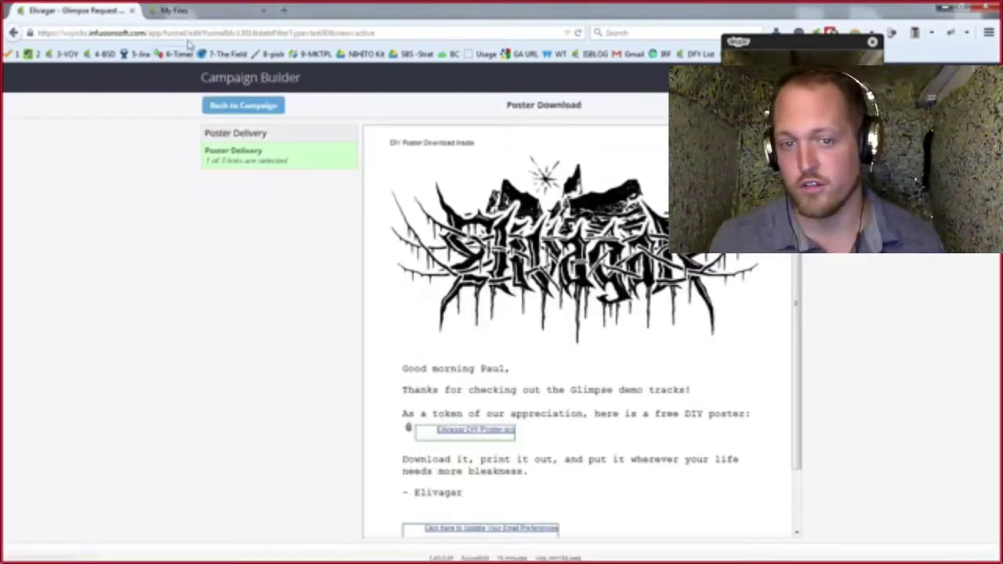
left_click(174, 16)
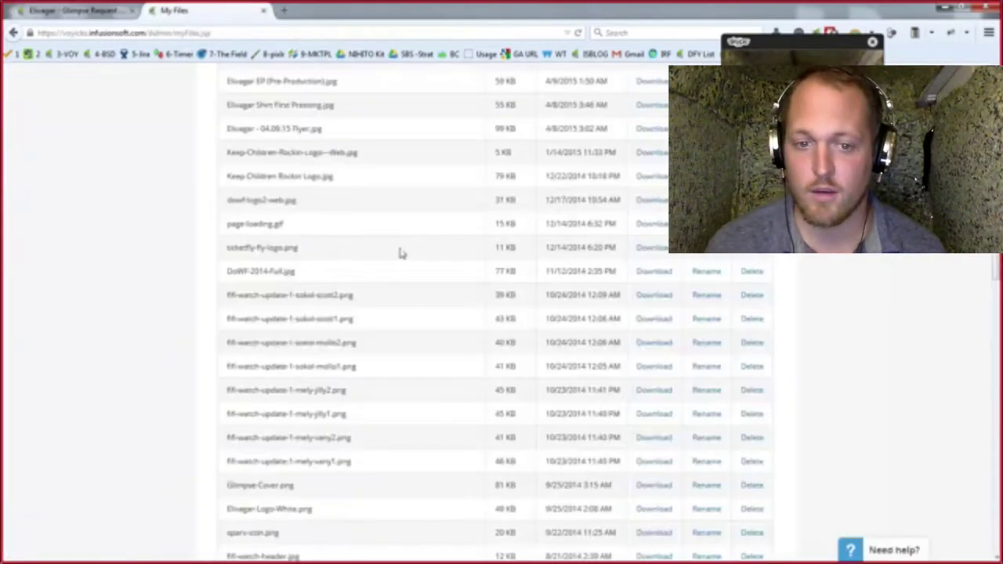
scroll(418, 264, "down", 4)
scroll(420, 266, "down", 2)
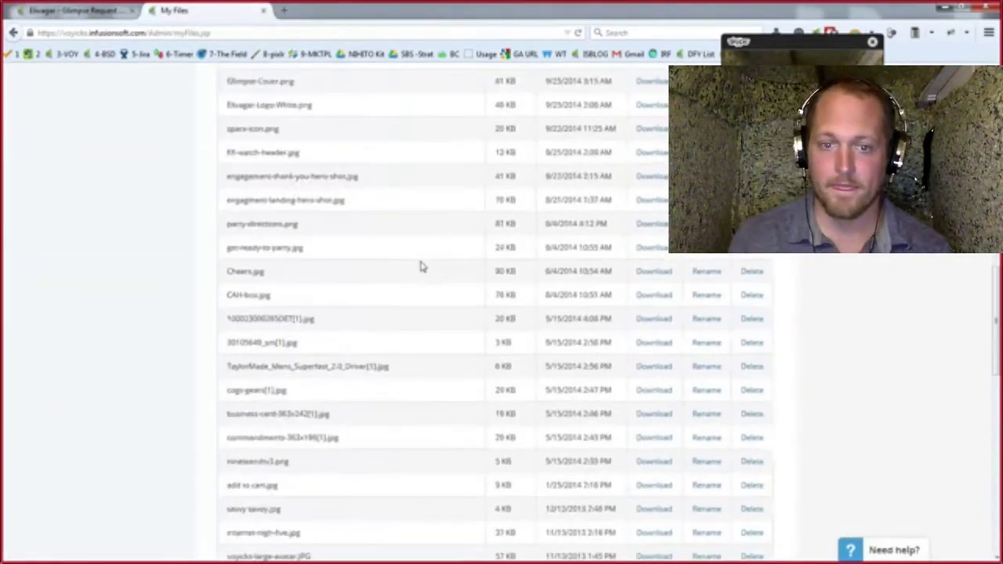
scroll(420, 267, "up", 12)
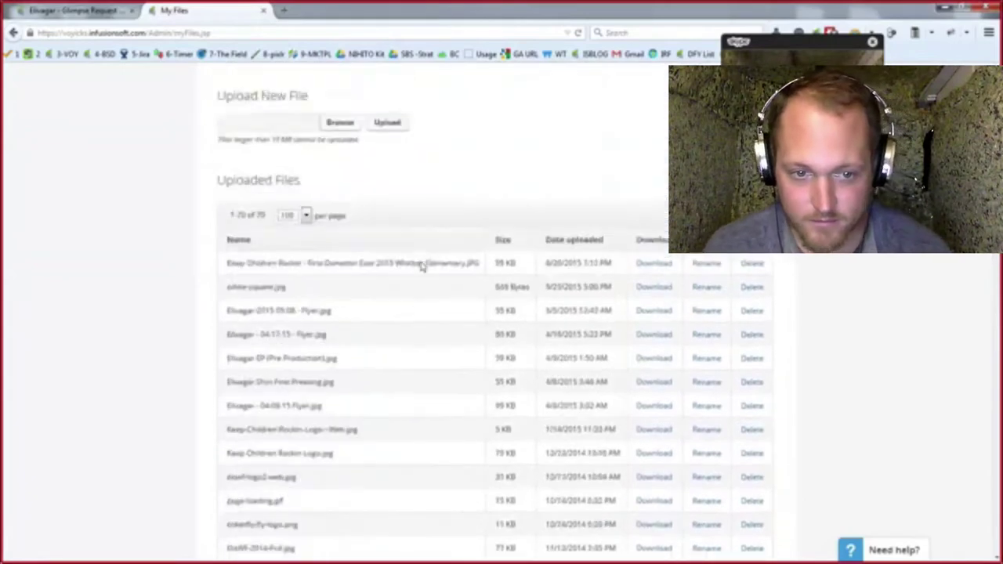
scroll(459, 354, "up", 2)
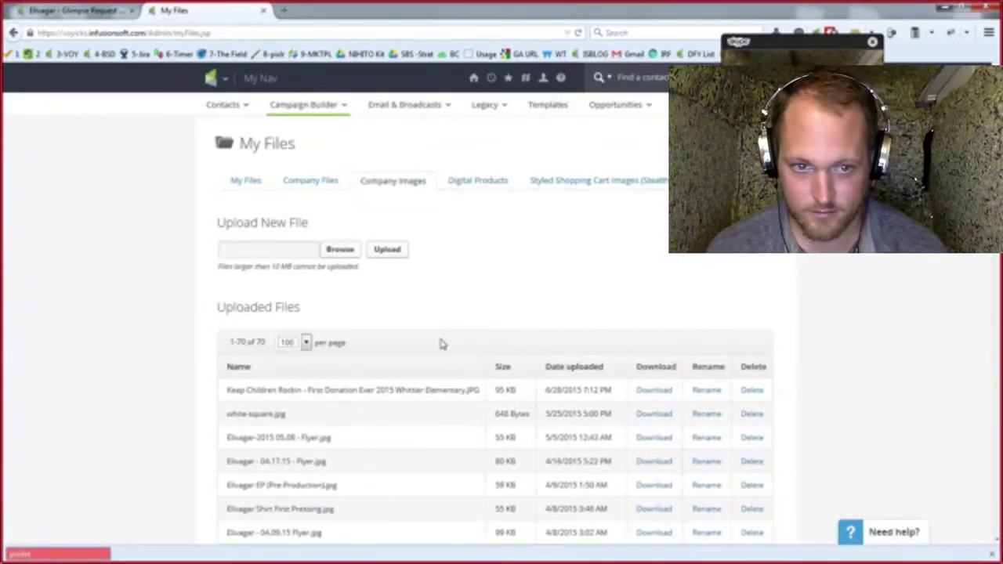
- Switch to the company files, sort them by upload date with the newest first, and look for Elivagar DIY Poster.jpg
left_click(310, 180)
scroll(397, 382, "down", 5)
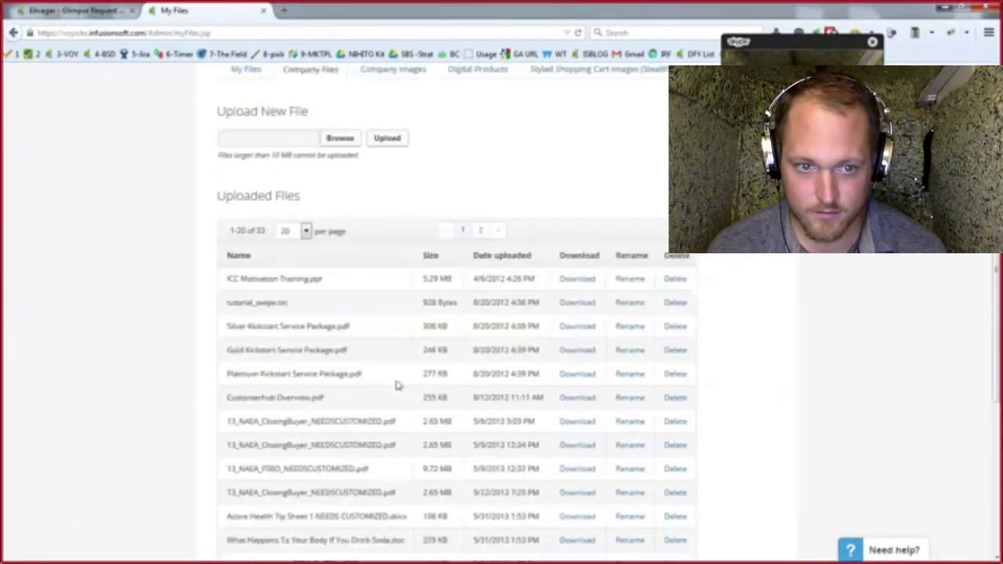
scroll(396, 381, "up", 4)
scroll(397, 383, "down", 4)
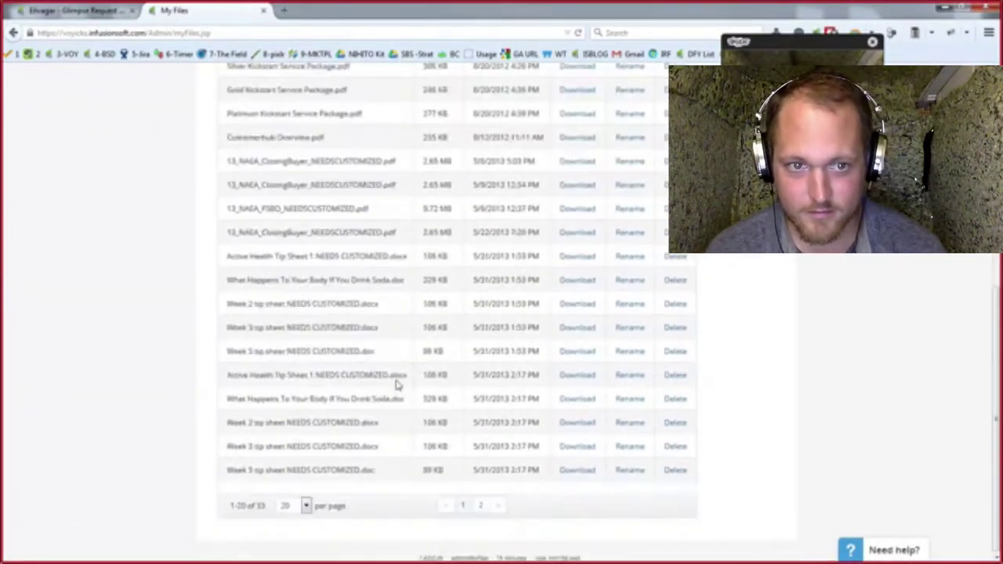
scroll(397, 384, "up", 4)
left_click(495, 256)
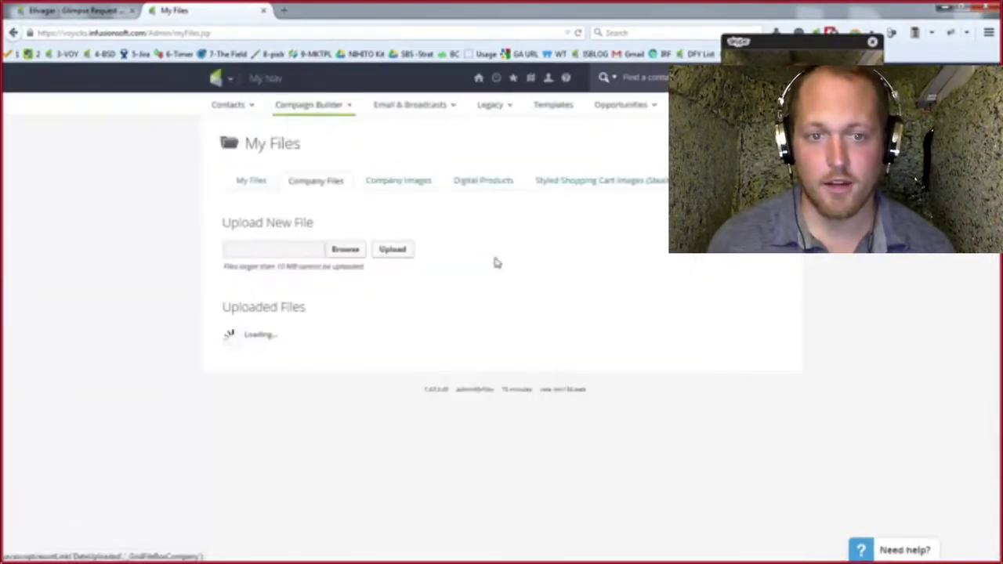
scroll(494, 314, "down", 2)
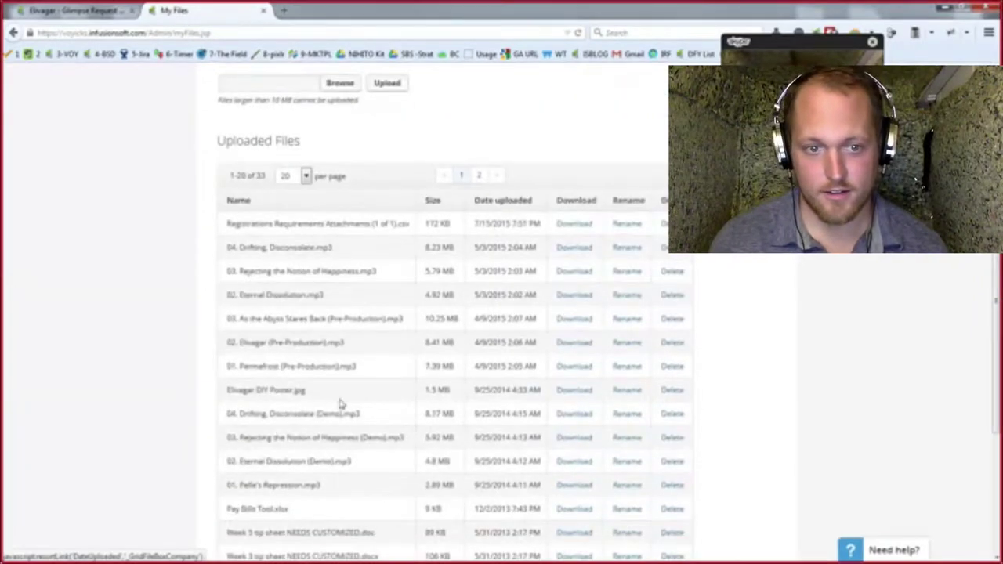
- Open Elivagar DIY Poster.jpg from the company files to view it, close it and return to the campaign canvas
left_click(578, 391)
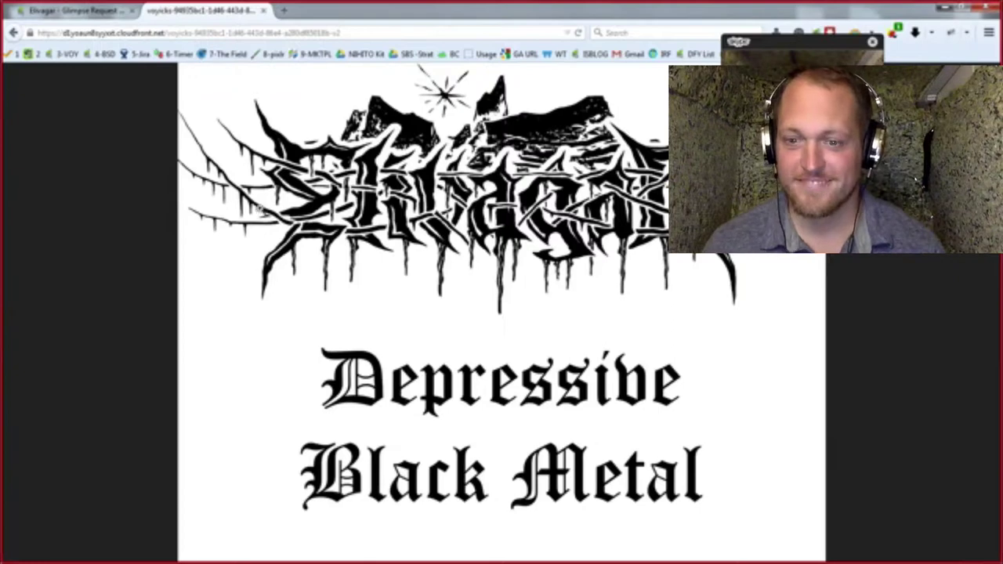
left_click(263, 10)
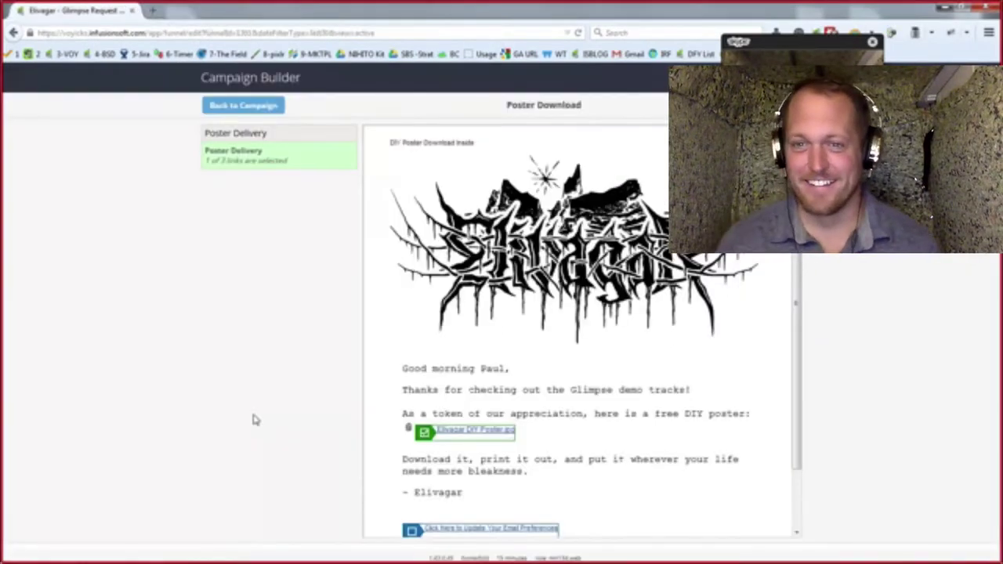
left_click(217, 110)
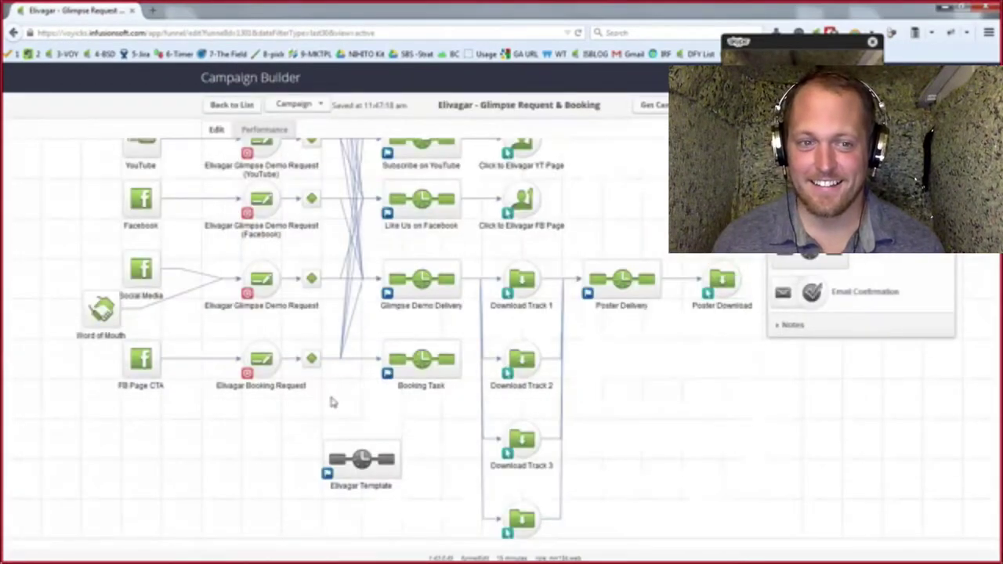
left_click_drag(331, 402, 288, 541)
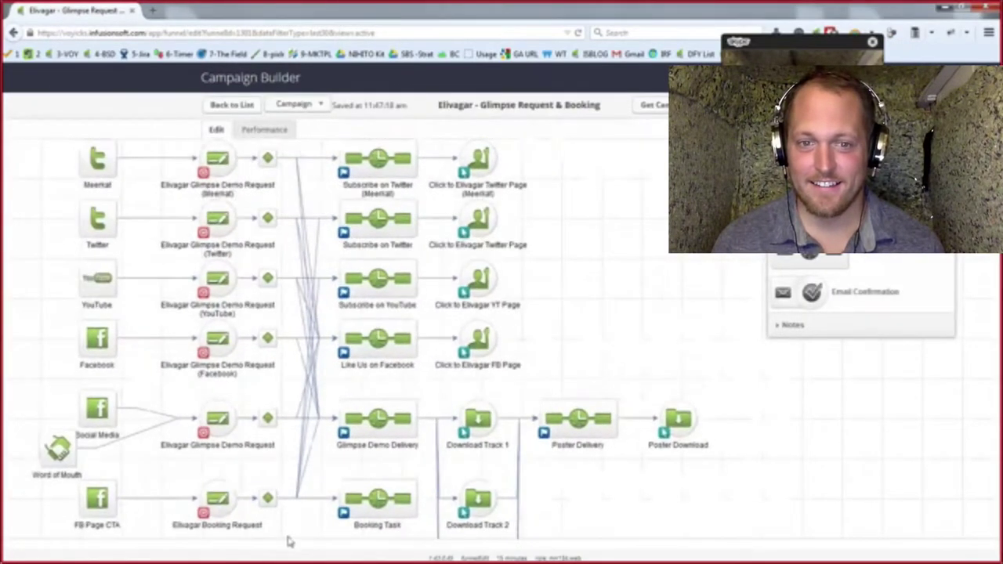
key("super")
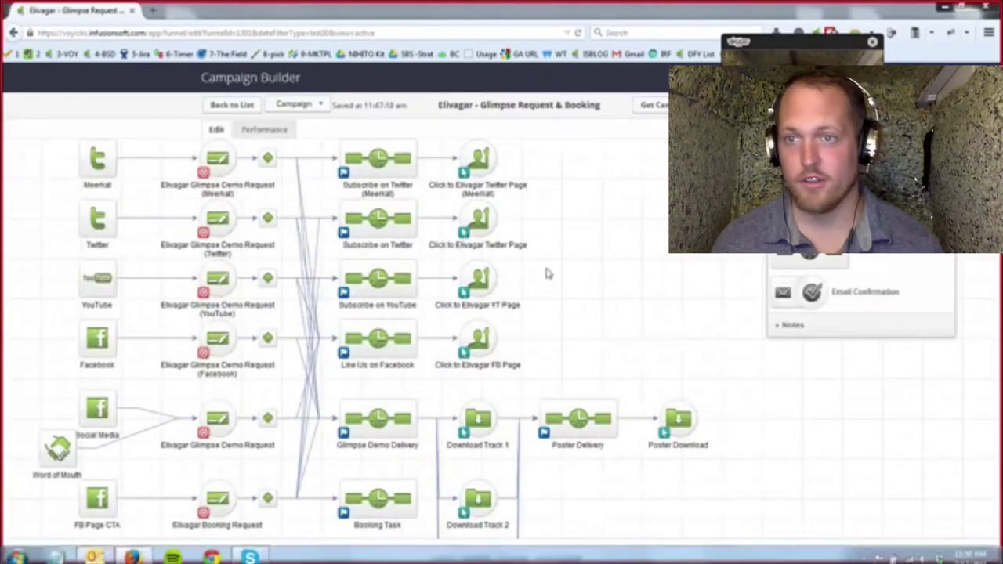
key("super")
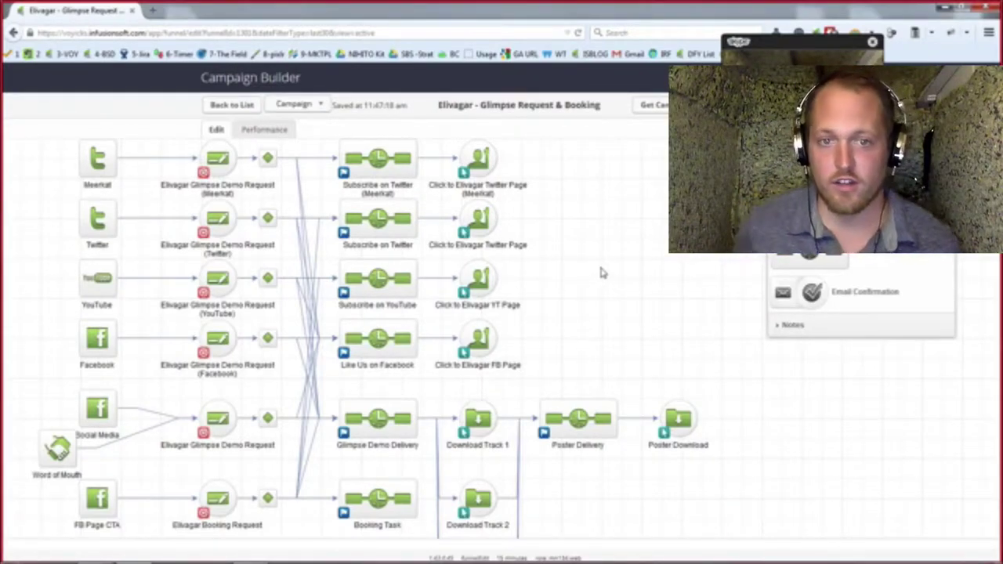
left_click_drag(618, 249, 621, 267)
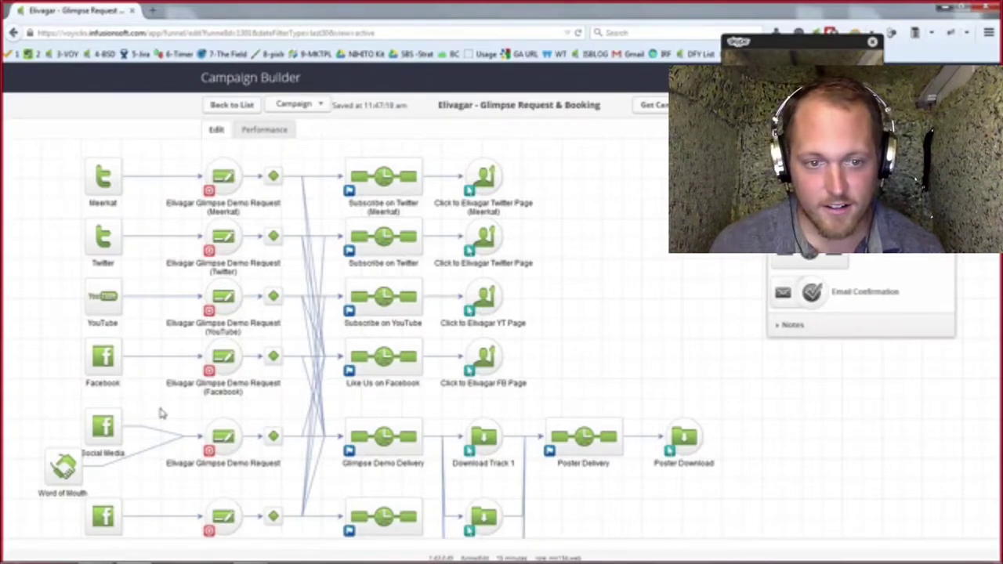
left_click_drag(159, 410, 739, 484)
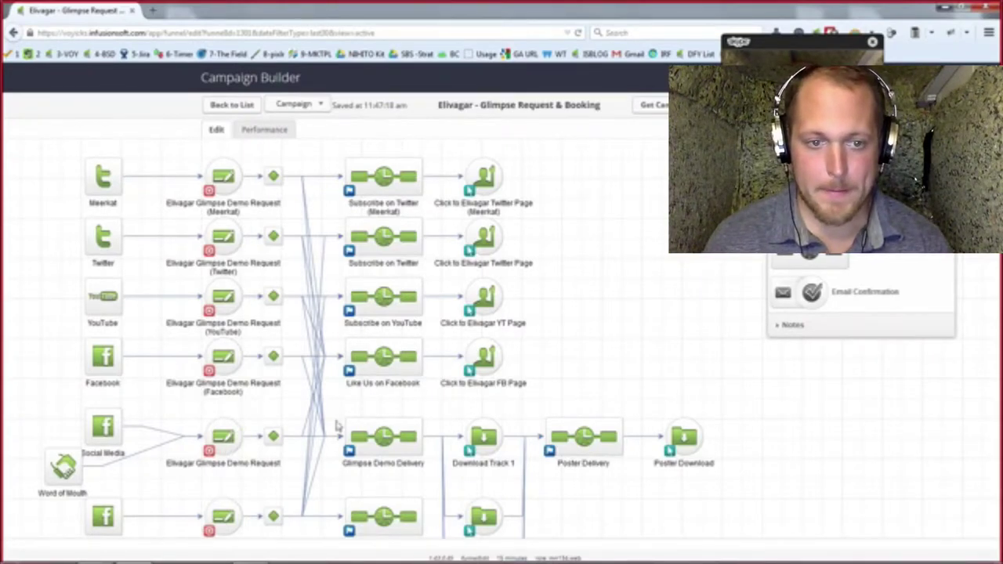
- Review the Like Us on Facebook and Glimpse Demo Delivery sequences, including the delivery emails and tag steps, and return to the campaign
double_click(373, 374)
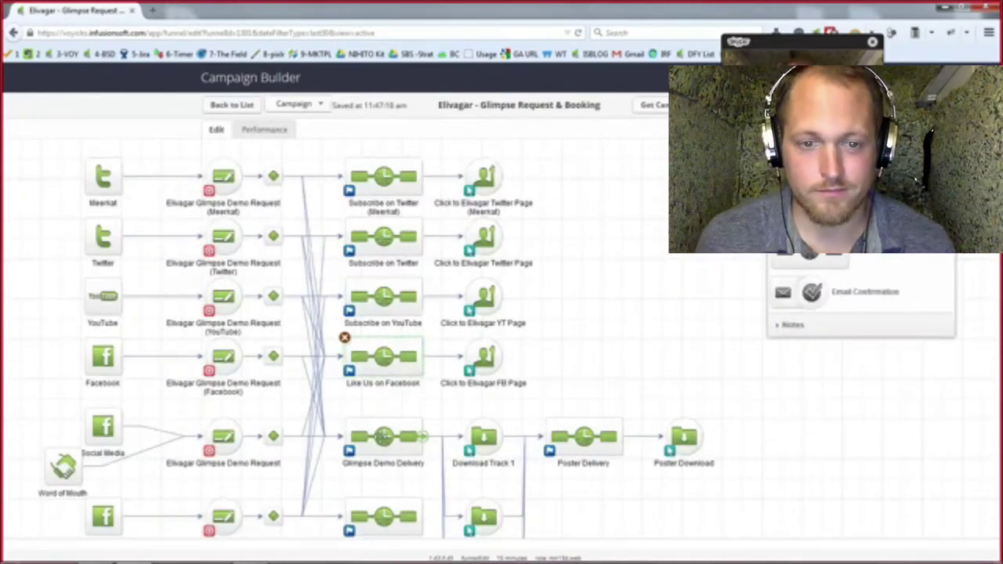
double_click(383, 441)
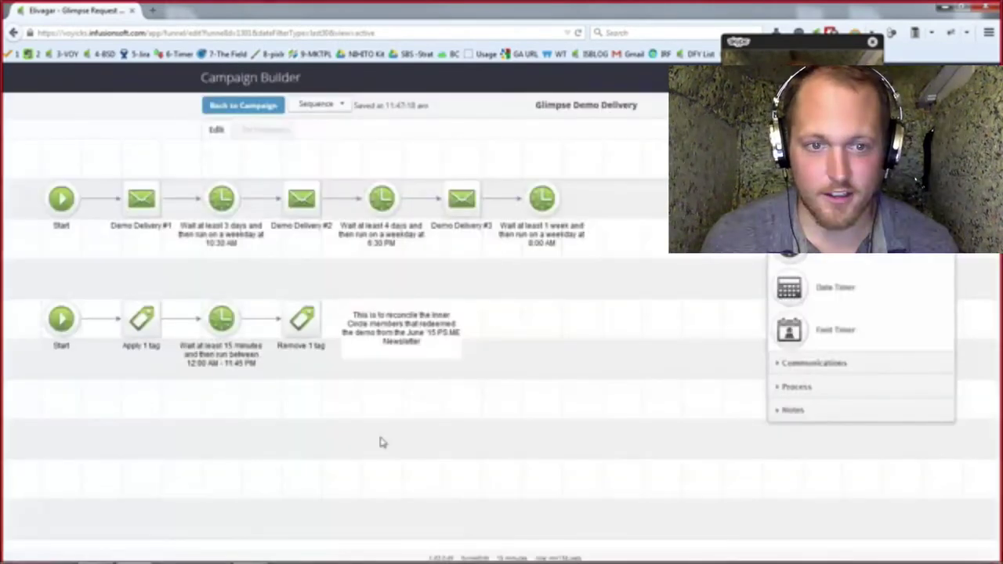
left_click_drag(28, 163, 179, 262)
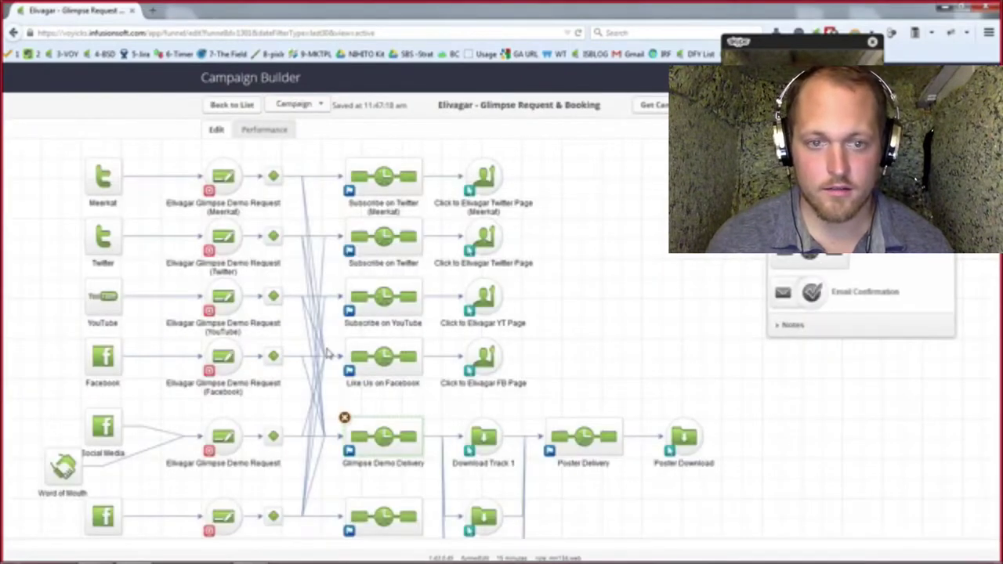
- Open the Like Us On Facebook email in the Like Us on Facebook sequence and read it through to the end
double_click(385, 362)
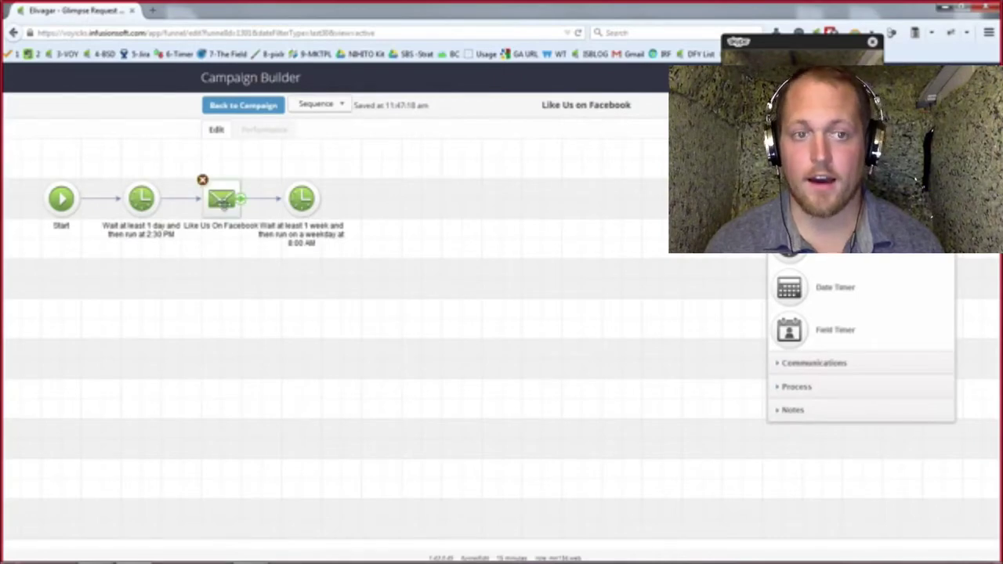
double_click(223, 201)
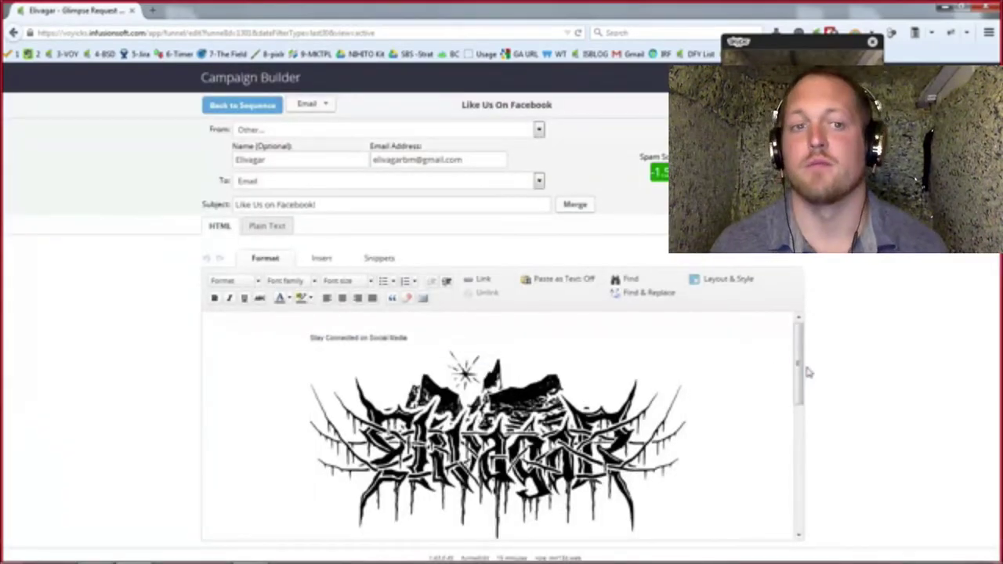
left_click_drag(799, 368, 797, 459)
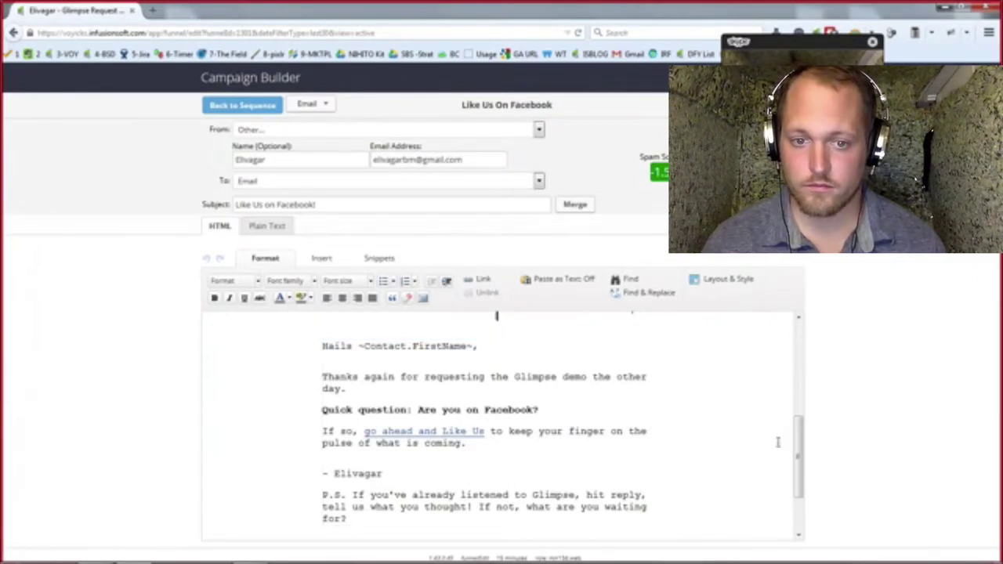
mouse_move(796, 454)
left_mouse_down()
mouse_move(797, 408)
mouse_move(800, 468)
left_mouse_up()
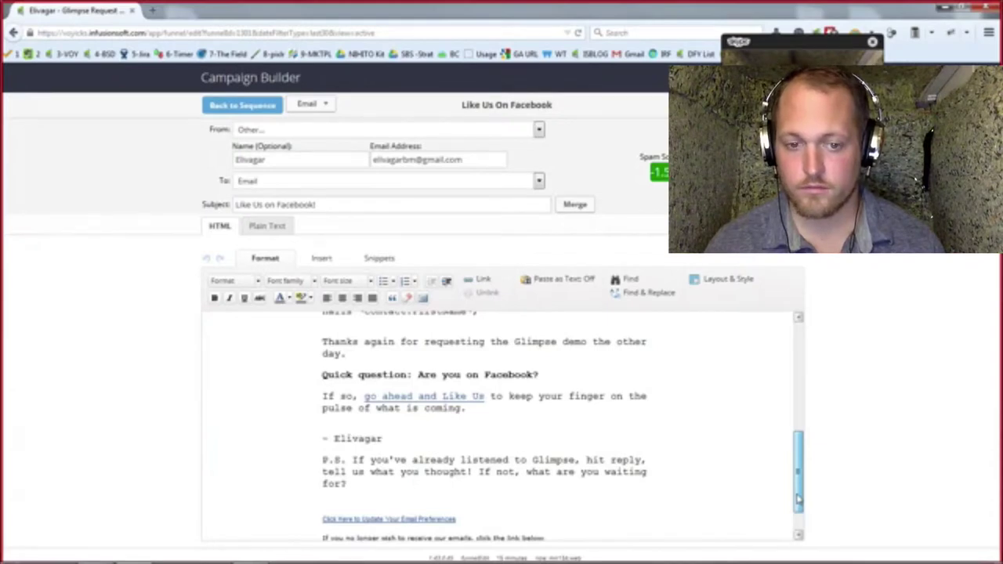
left_click_drag(803, 455, 801, 368)
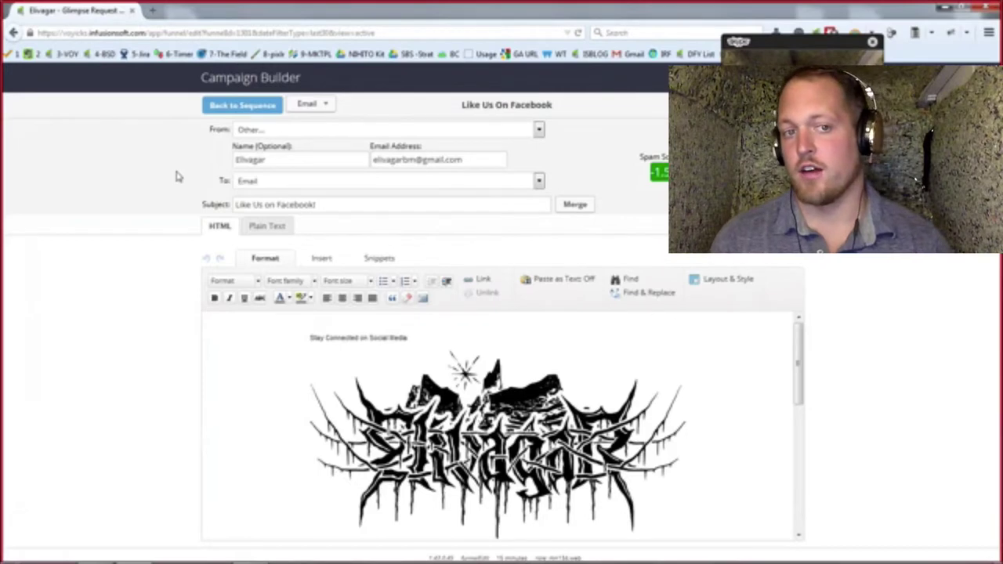
- Return to the campaign and check which email link the Click to Elivagar FB Page goal tracks
left_click(232, 110)
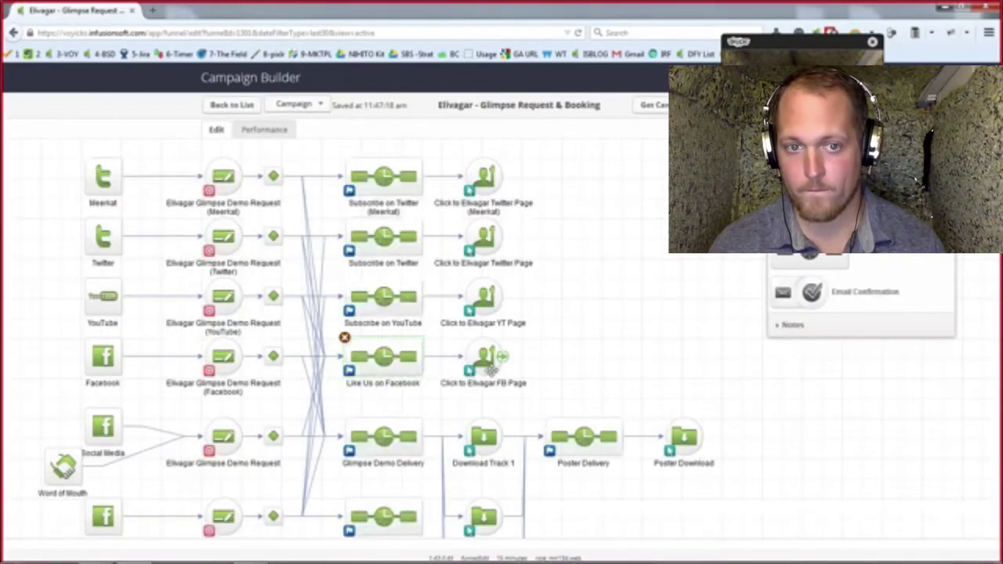
double_click(493, 374)
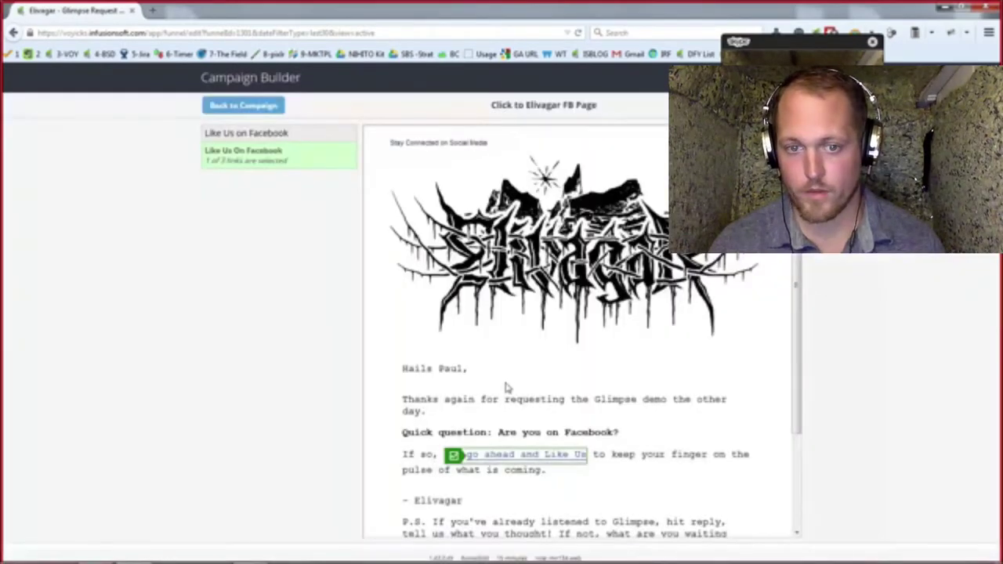
left_click(232, 110)
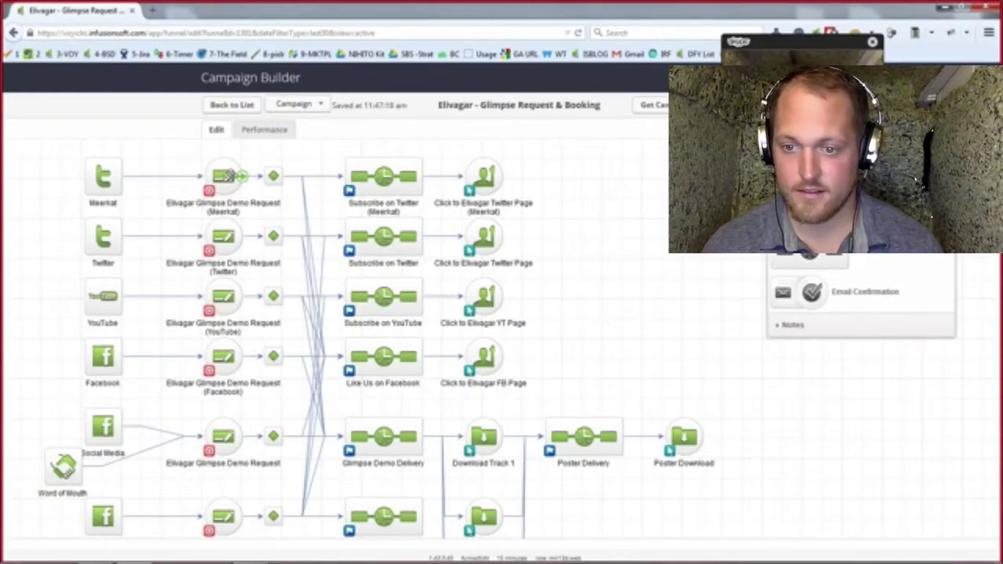
- Open the Elivagar Glimpse Demo Request (Meerkat) landing page and review its headline, artwork and request form
left_click(229, 174)
double_click(229, 176)
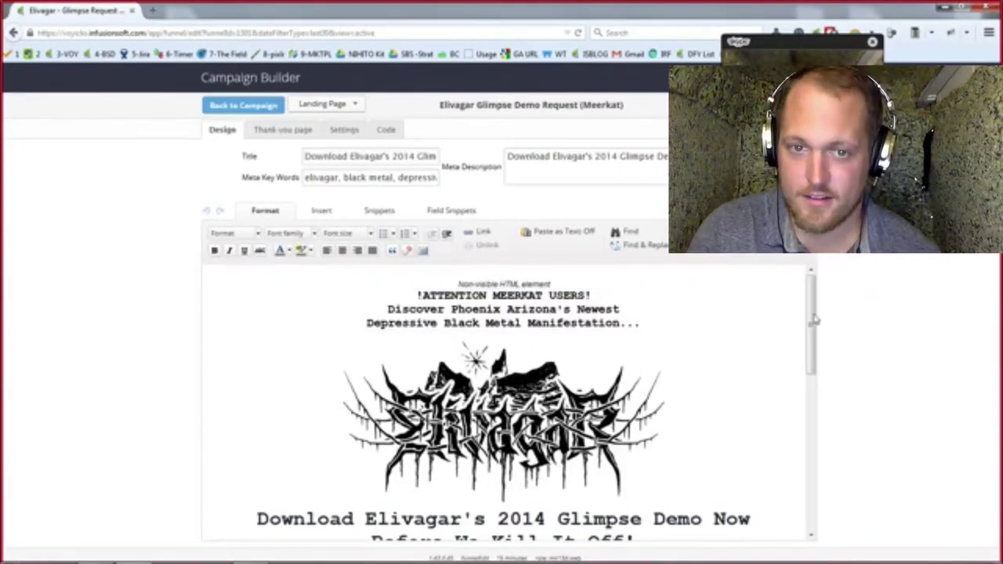
left_click_drag(812, 332, 786, 370)
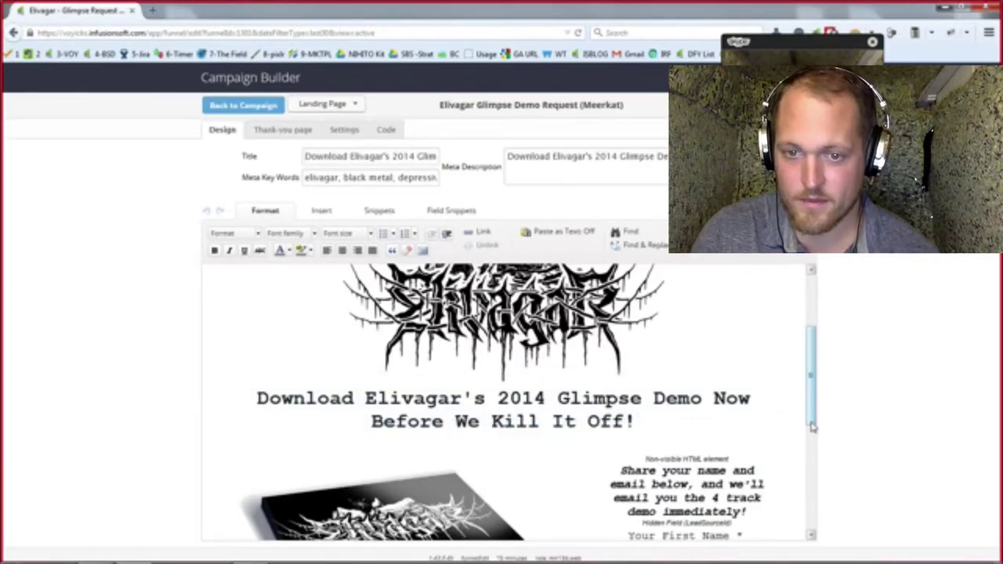
left_click_drag(811, 427, 817, 305)
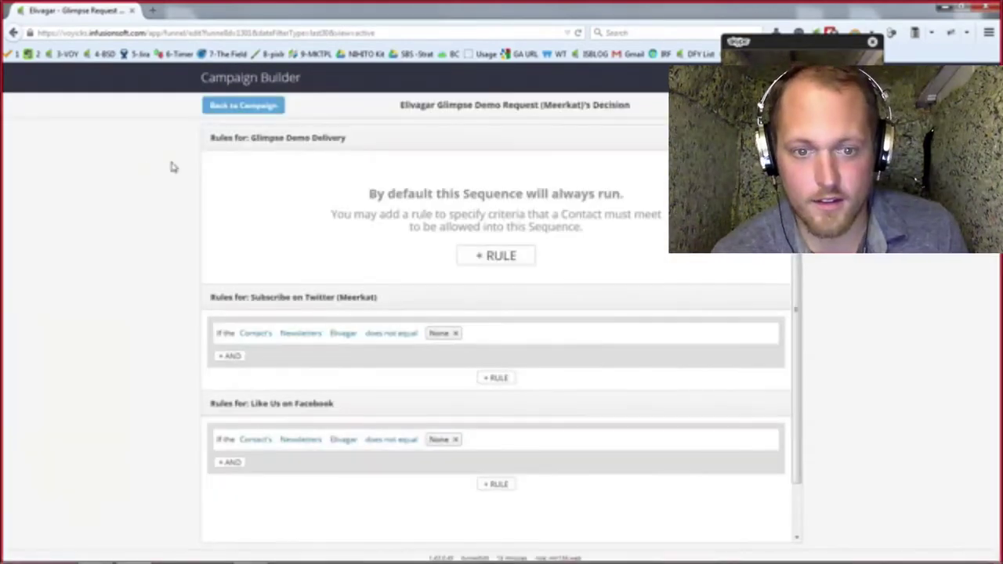
- Examine the Meerkat request's decision rules for Glimpse Demo Delivery, Subscribe on Twitter (Meerkat) and Like Us on Facebook, and return to the campaign
double_click(267, 138)
left_click(365, 141)
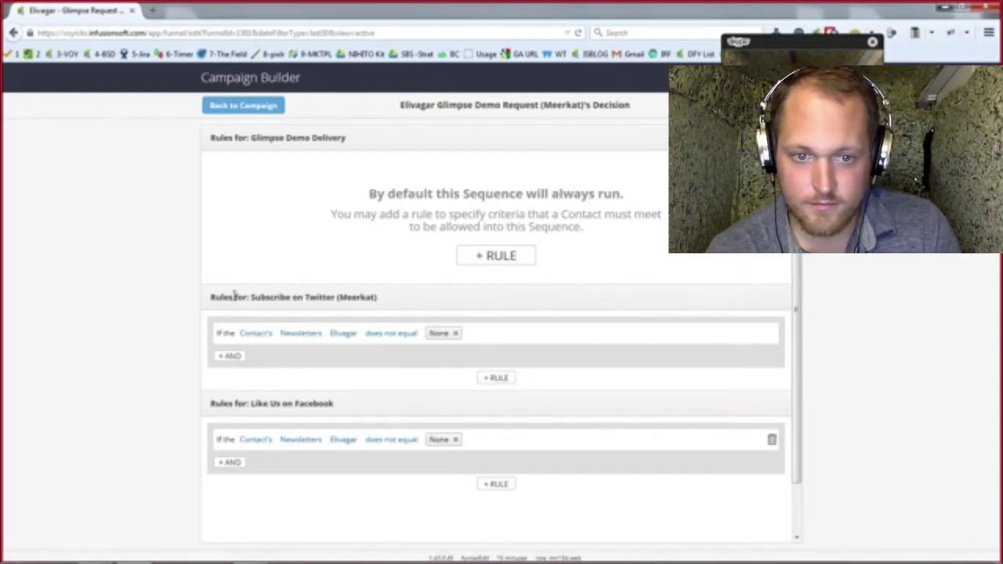
left_click_drag(234, 296, 353, 302)
left_click(354, 303)
left_click_drag(248, 403, 313, 404)
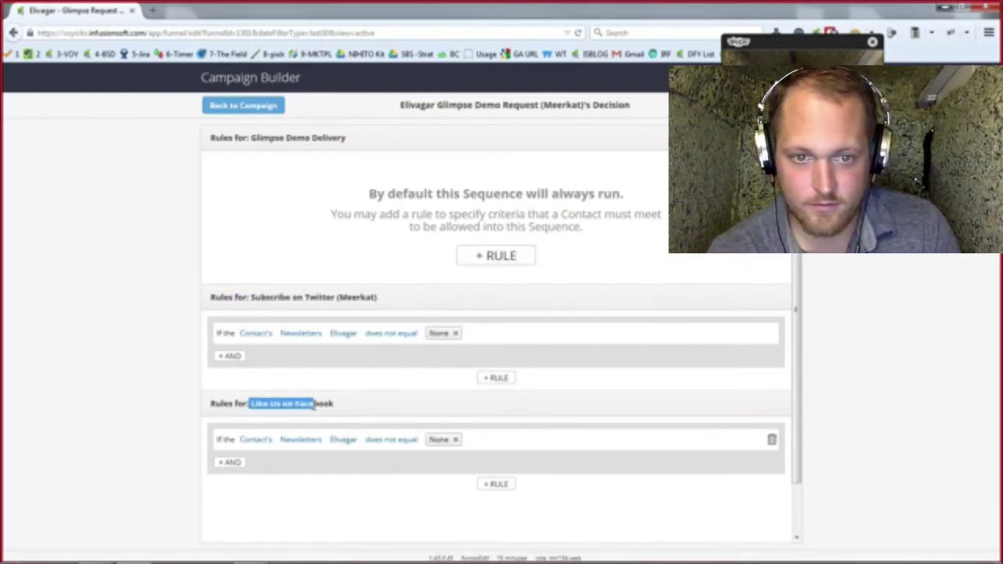
left_click(314, 405)
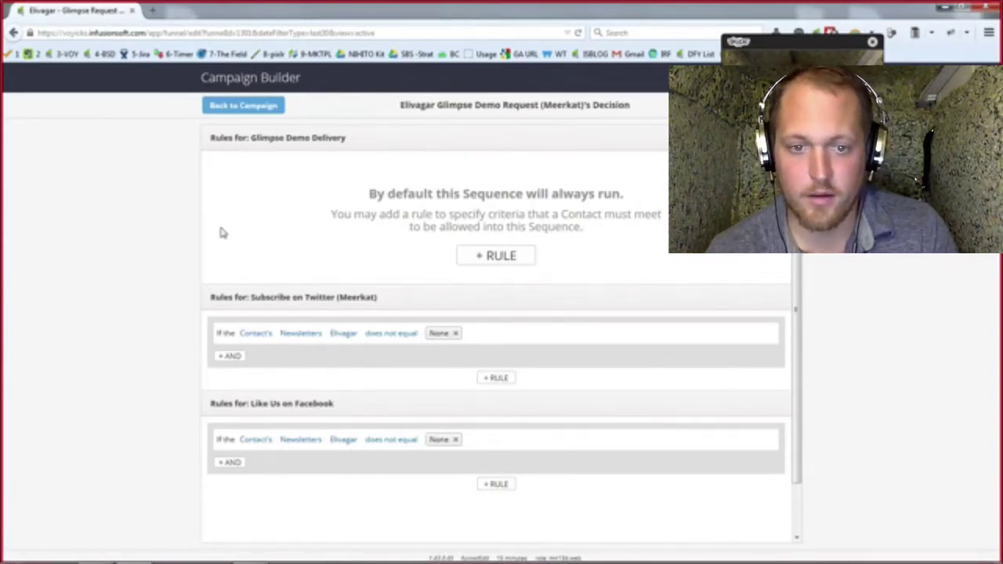
left_click(248, 112)
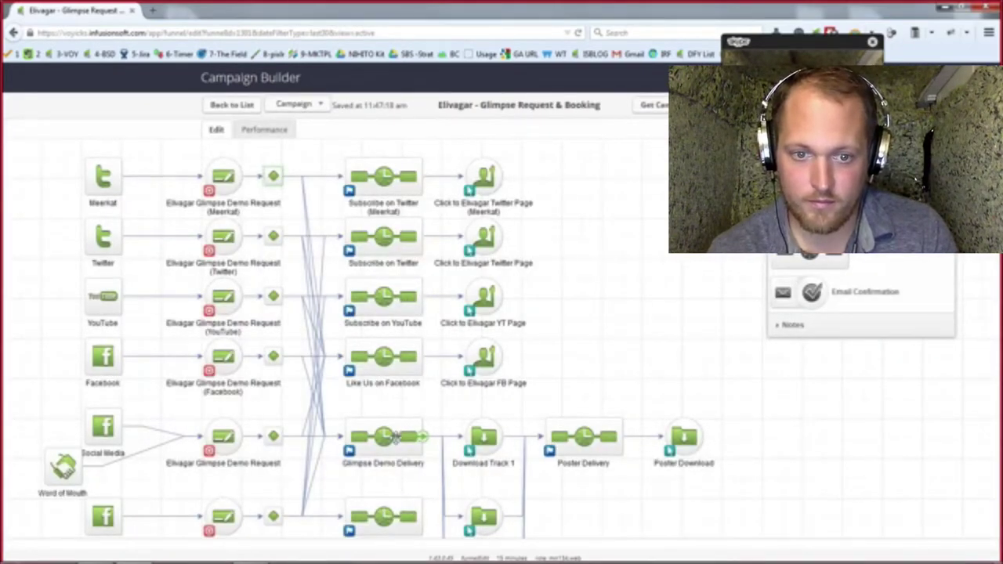
- Review the Like Us on Facebook, Subscribe on Twitter and Subscribe on YouTube sequences, and look over the lower part of the campaign
double_click(388, 367)
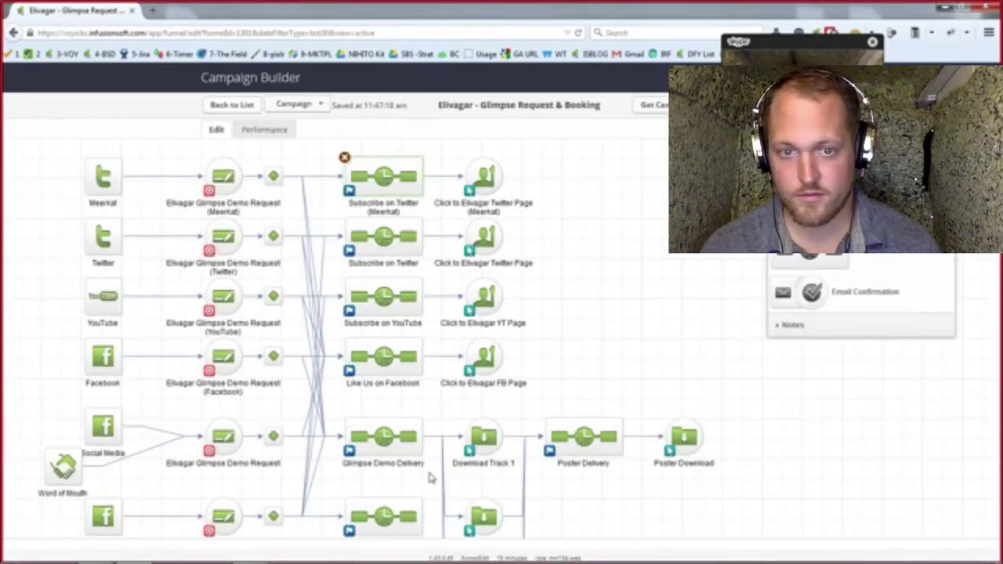
double_click(399, 246)
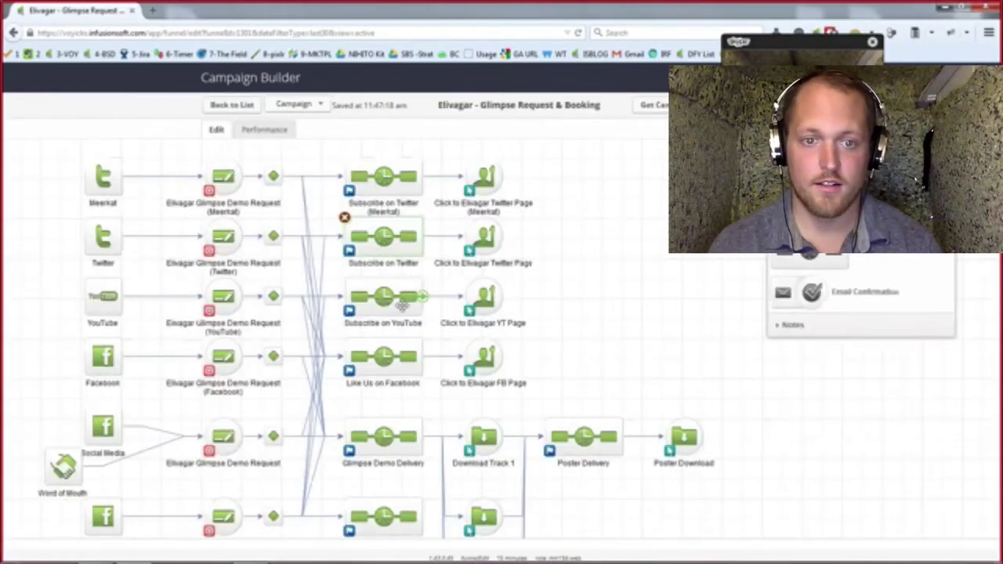
double_click(401, 302)
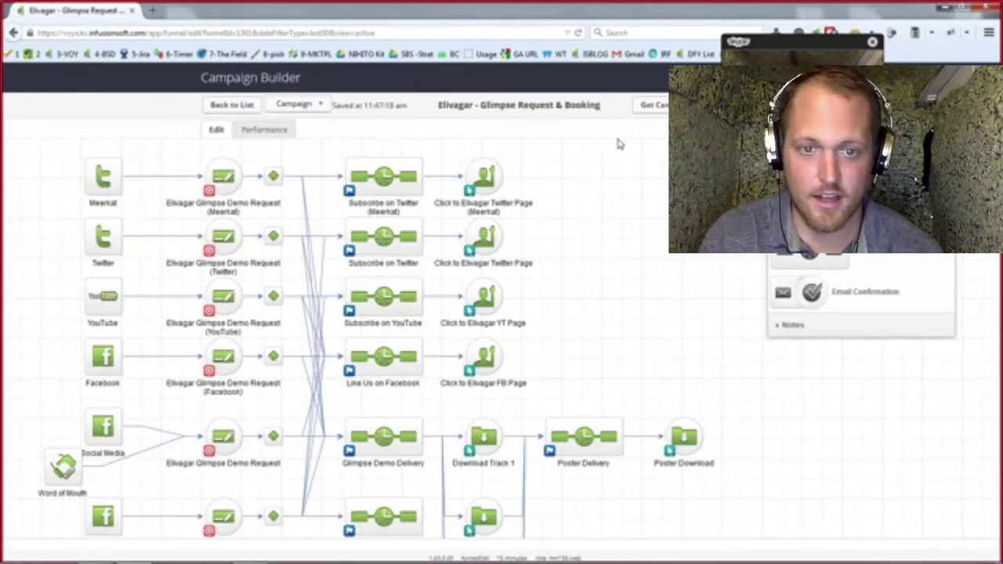
scroll(619, 144, "down", 5)
scroll(649, 183, "up", 2)
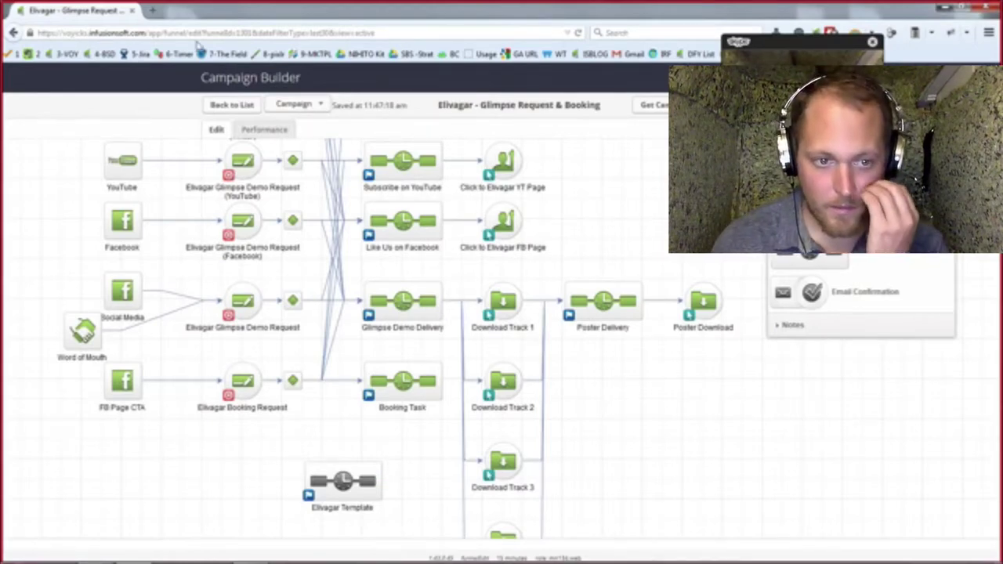
- Open the Elivagar band page on Facebook in a new browser tab
left_click(154, 17)
type("face")
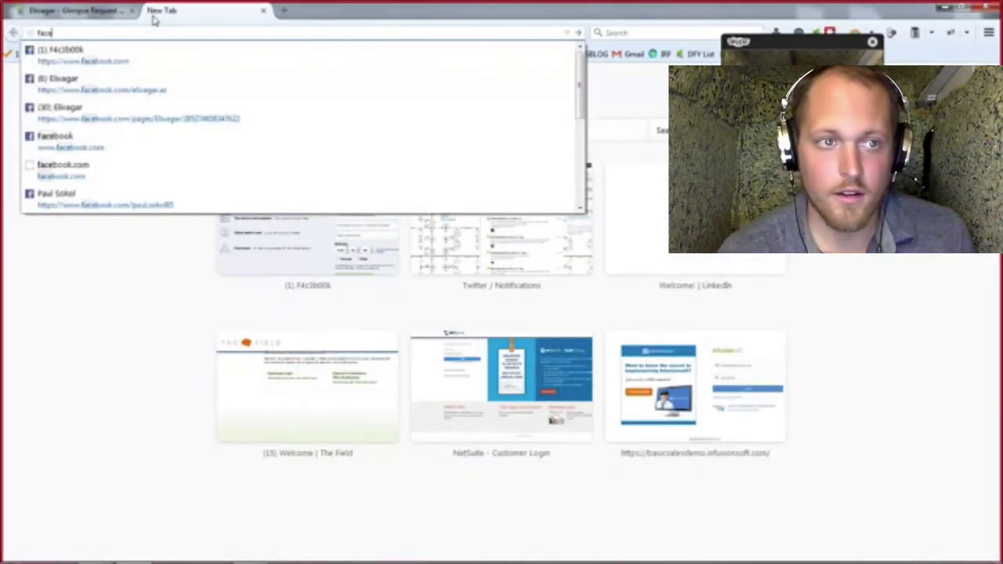
key("Down")
key("Return")
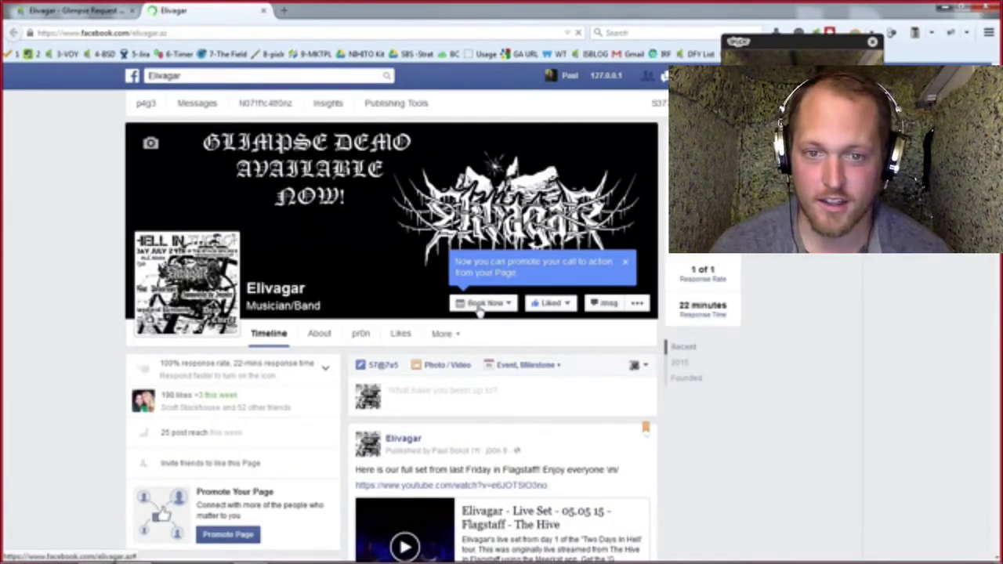
- Follow the Elivagar Facebook page's Book Now call-to-action link to the booking page and close the Facebook tab
left_click(506, 306)
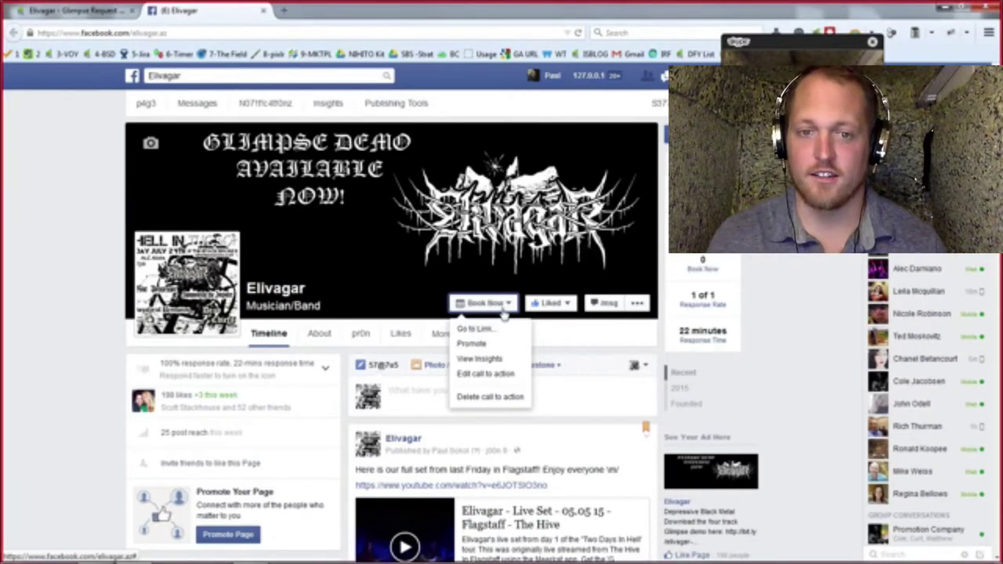
left_click(511, 304)
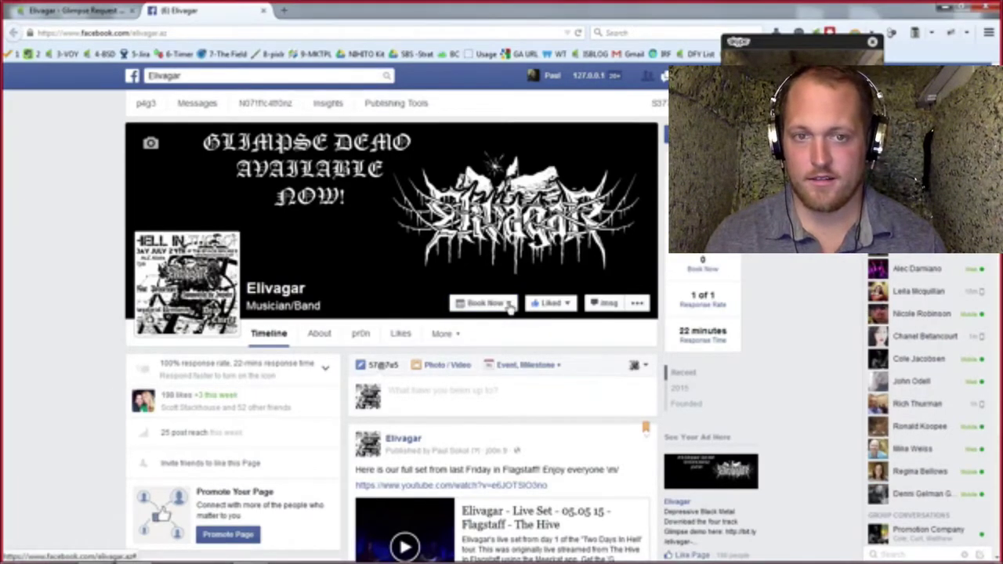
left_click(511, 306)
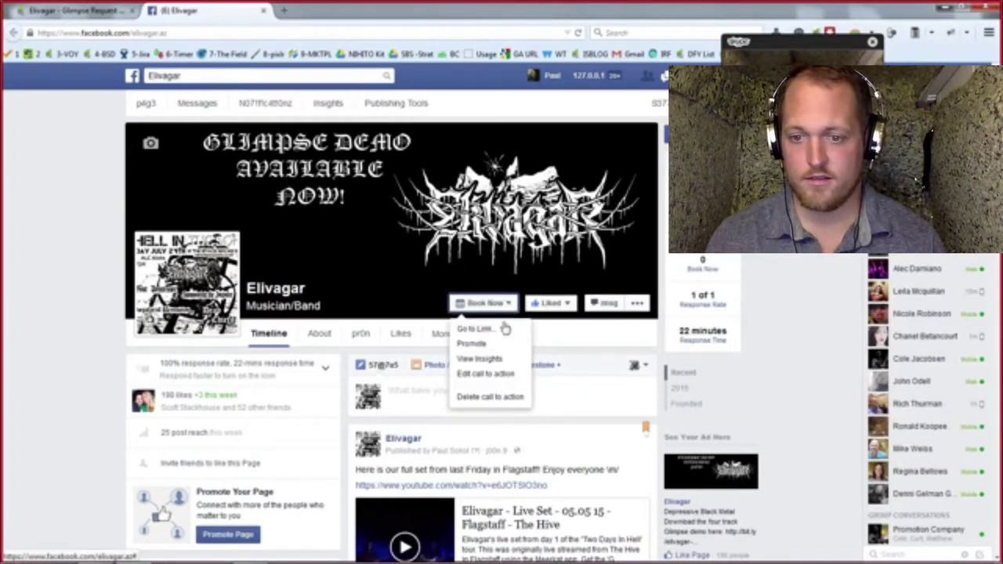
left_click(506, 327)
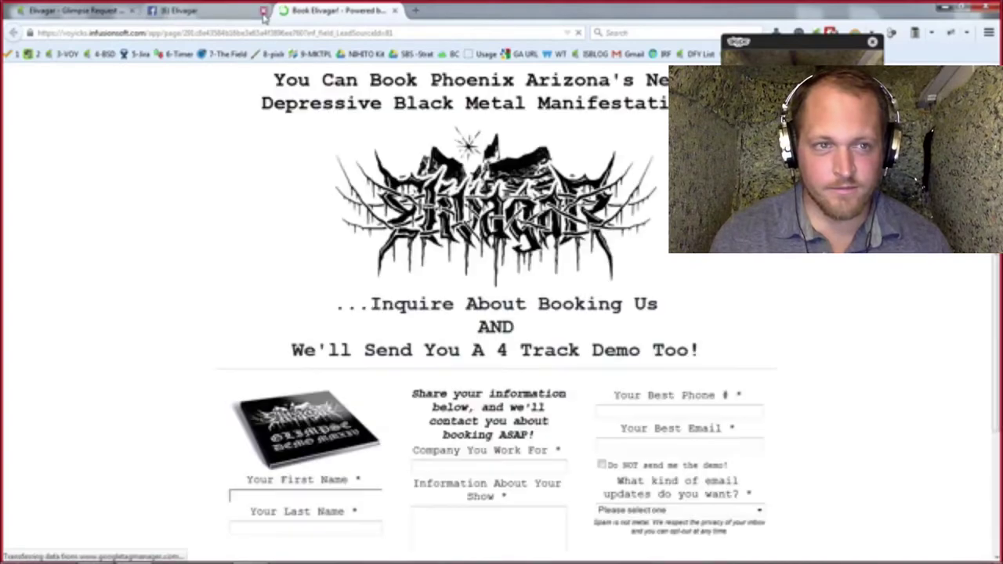
left_click(263, 11)
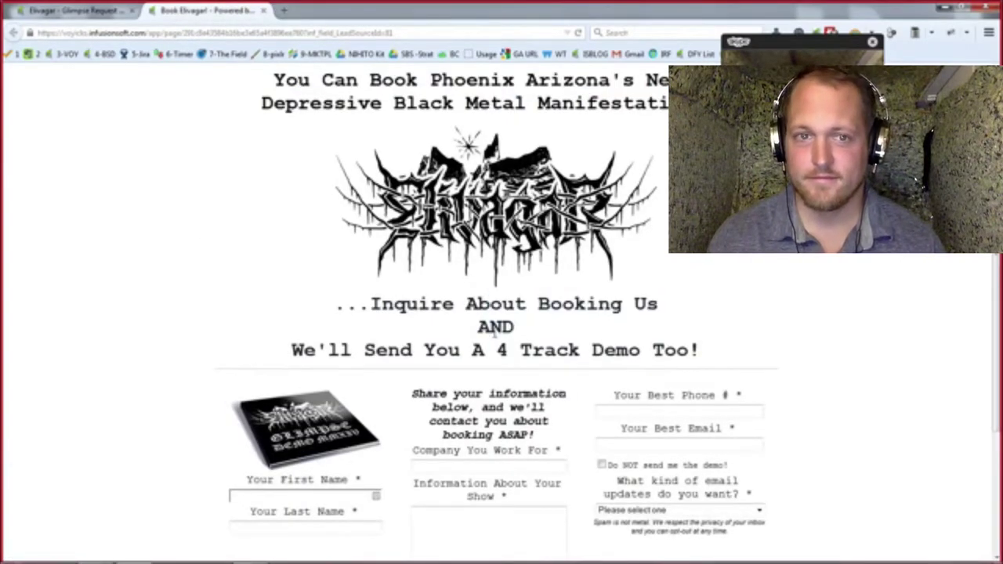
- Review the Book Elivagar! page's headline, contact fields, show information field and demo opt-out option, and close the page
scroll(600, 324, "down", 2)
scroll(600, 323, "down", 1)
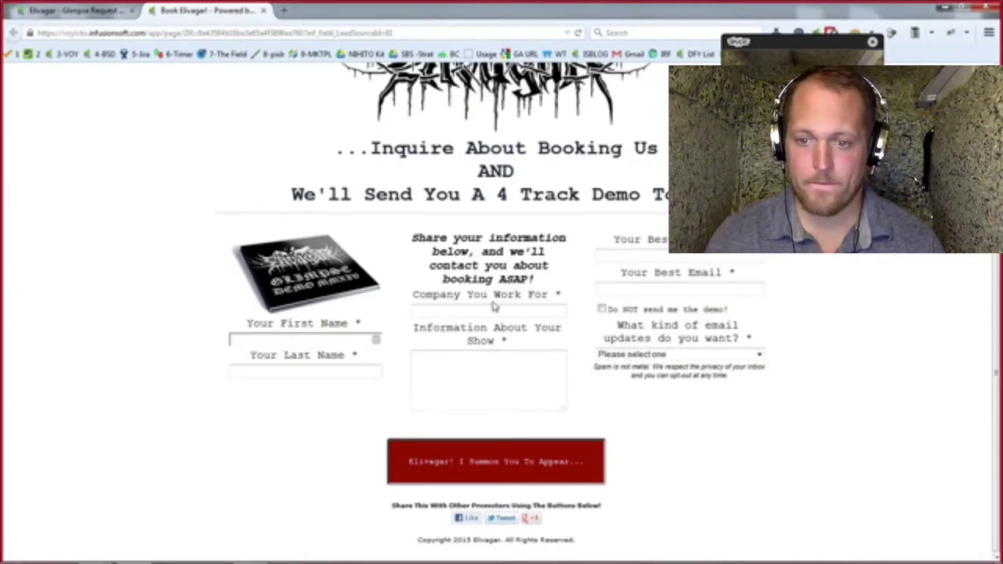
left_click(479, 384)
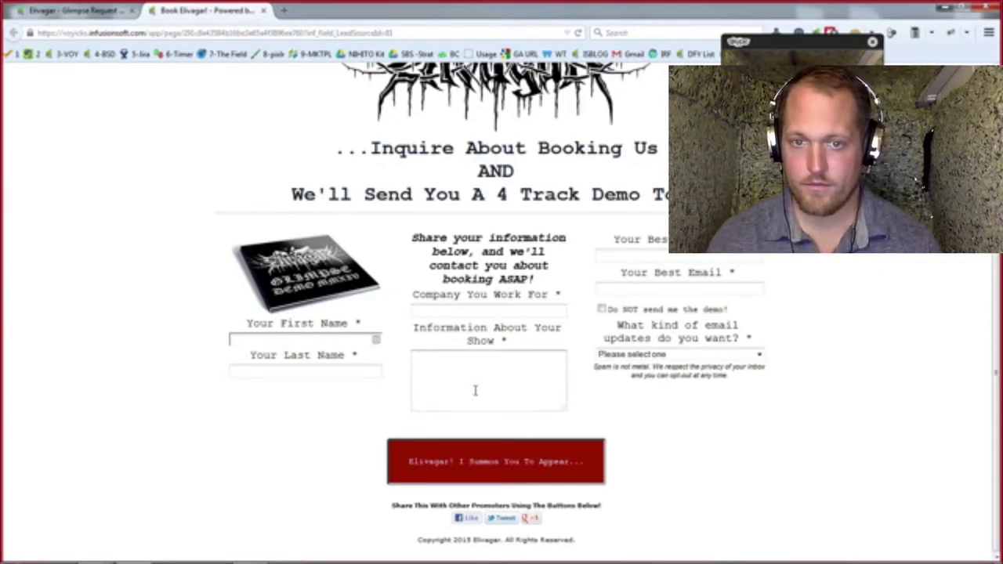
left_click(662, 254)
left_click(659, 286)
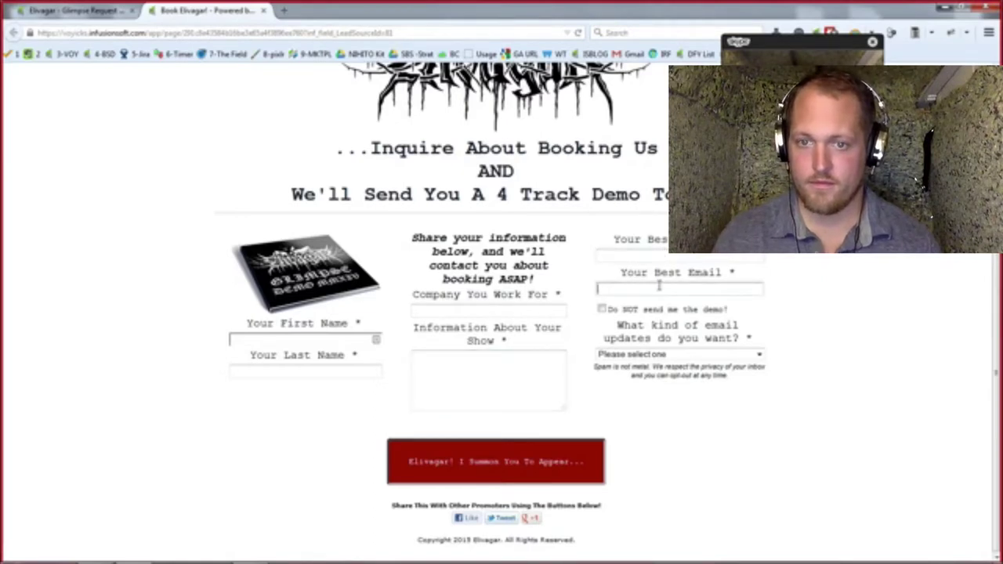
left_click(601, 310)
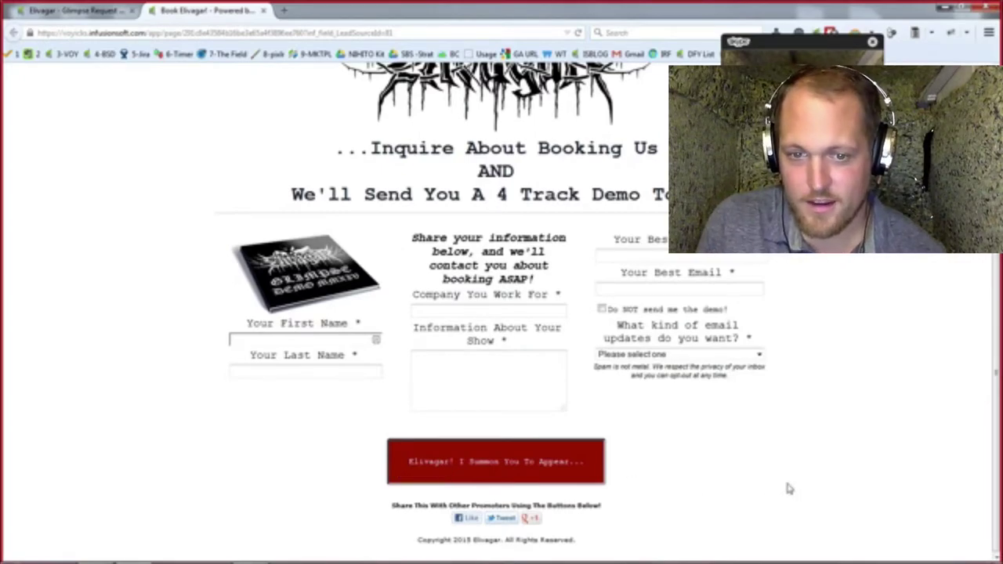
scroll(789, 488, "up", 3)
scroll(789, 488, "down", 3)
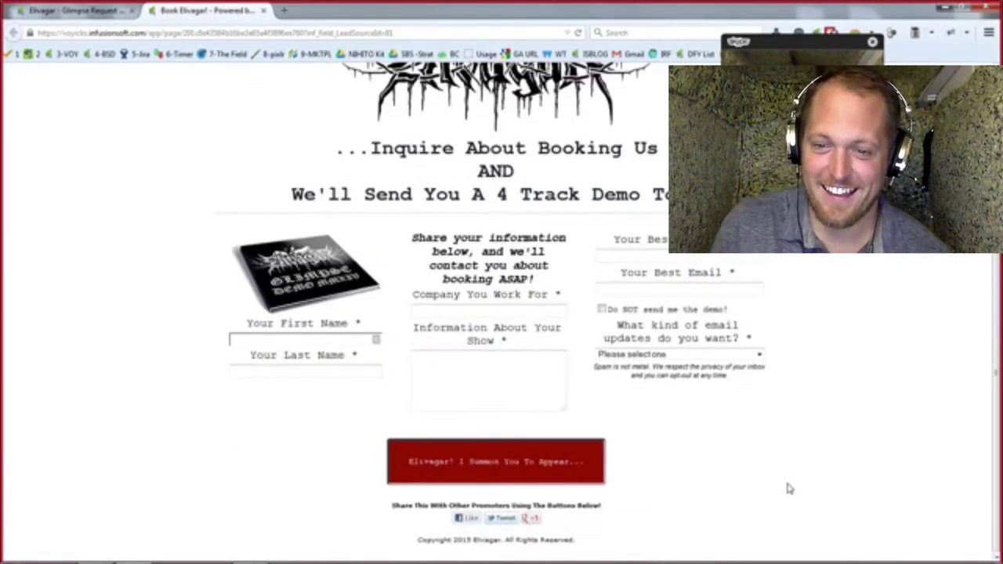
scroll(789, 488, "up", 2)
scroll(789, 488, "up", 2)
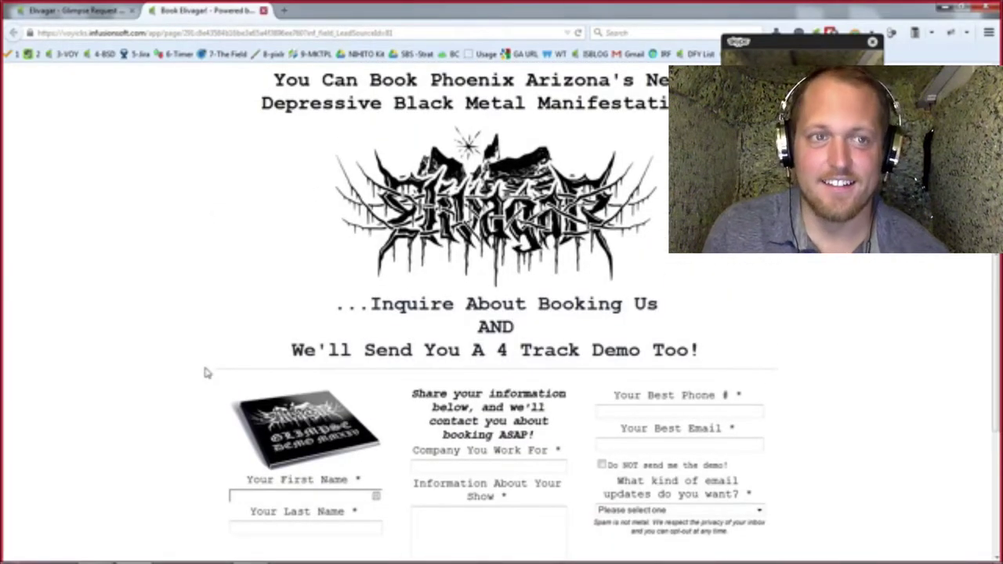
key("ctrl+w")
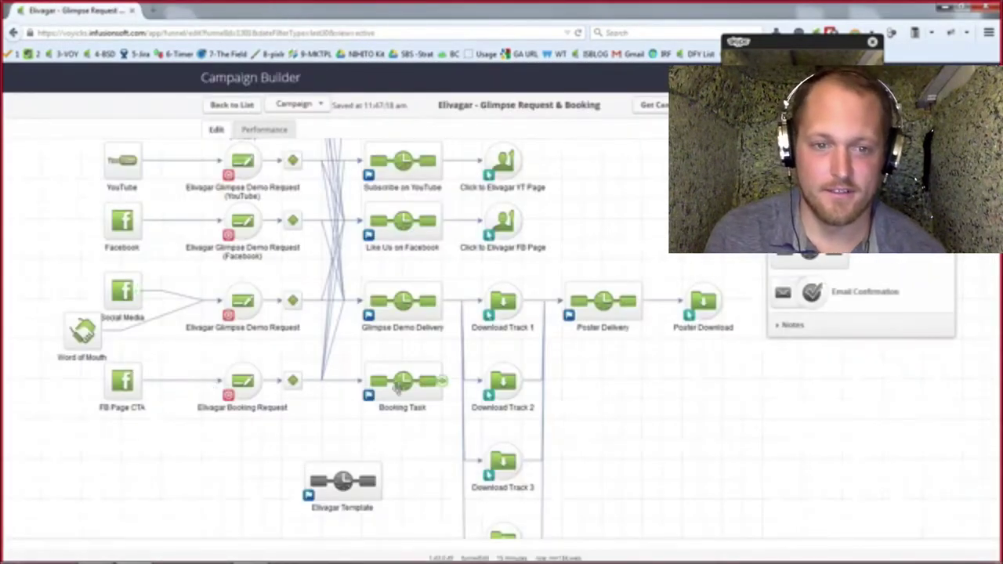
- Examine the Elivagar Booking Request's decision rules for Booking Task, Glimpse Demo Delivery, Like Us on Facebook, Subscribe on YouTube and Subscribe on Twitter
double_click(294, 380)
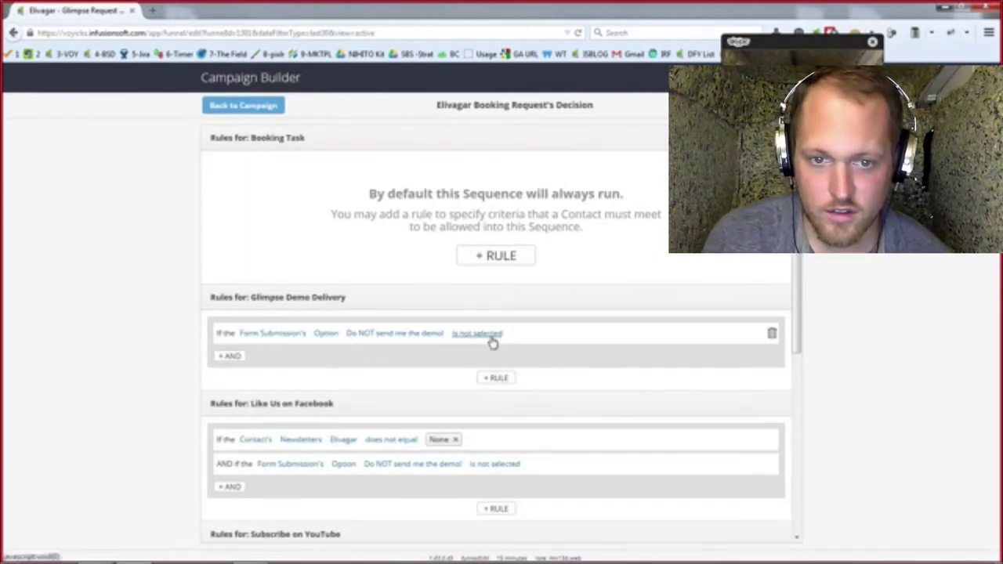
left_click_drag(236, 297, 345, 298)
left_click(345, 298)
scroll(436, 414, "down", 2)
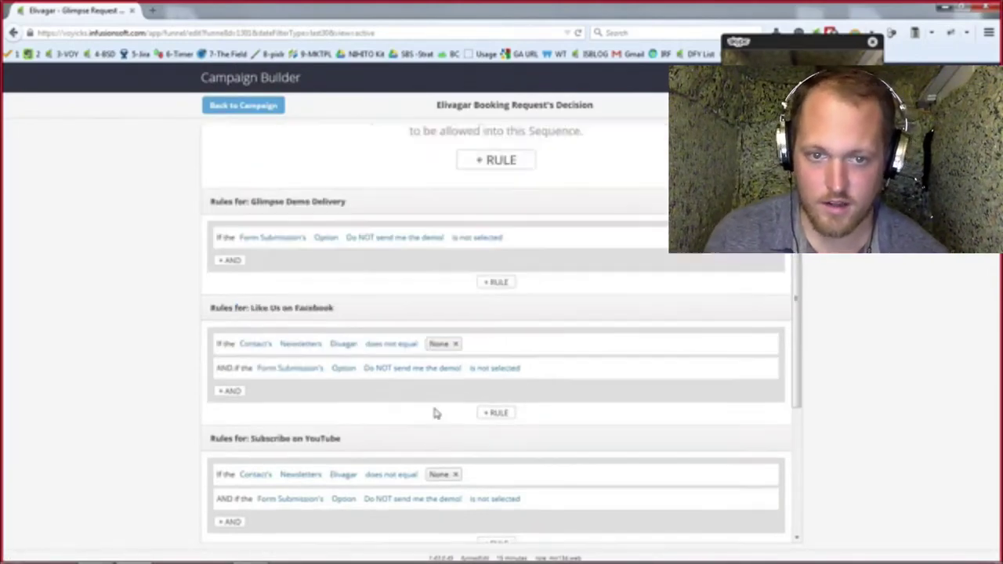
scroll(436, 414, "down", 1)
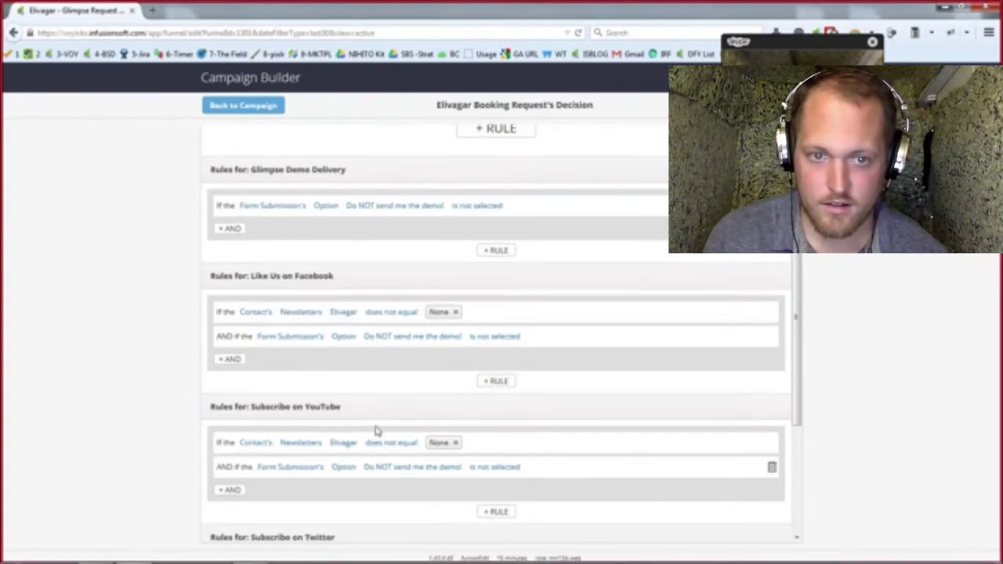
scroll(425, 411, "down", 4)
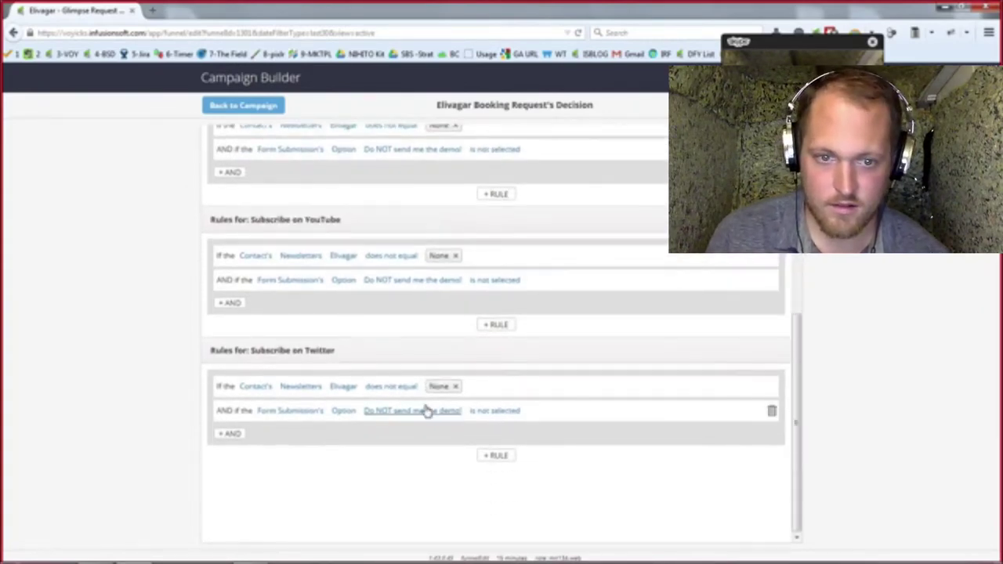
scroll(425, 411, "up", 3)
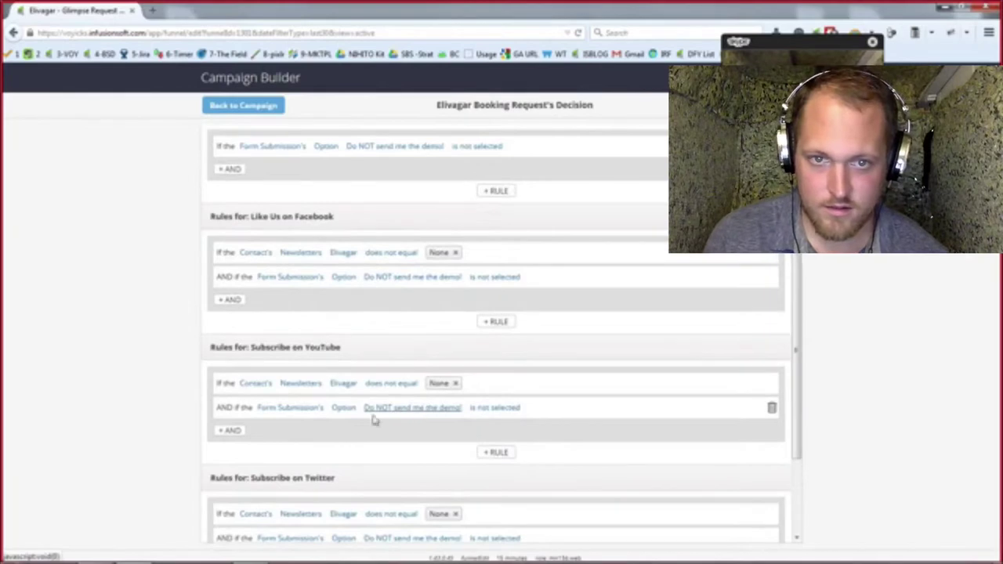
scroll(324, 442, "up", 4)
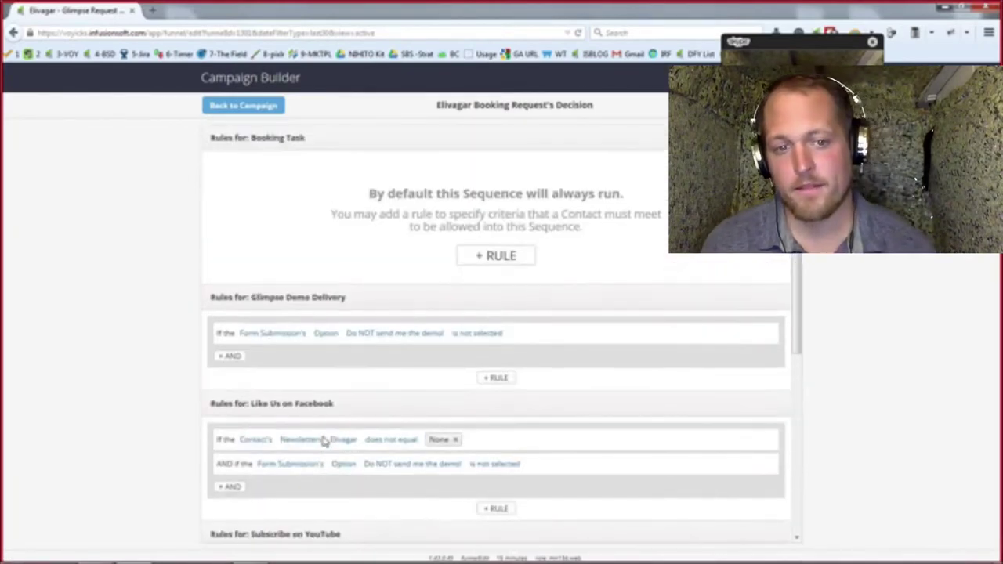
left_click_drag(211, 140, 362, 161)
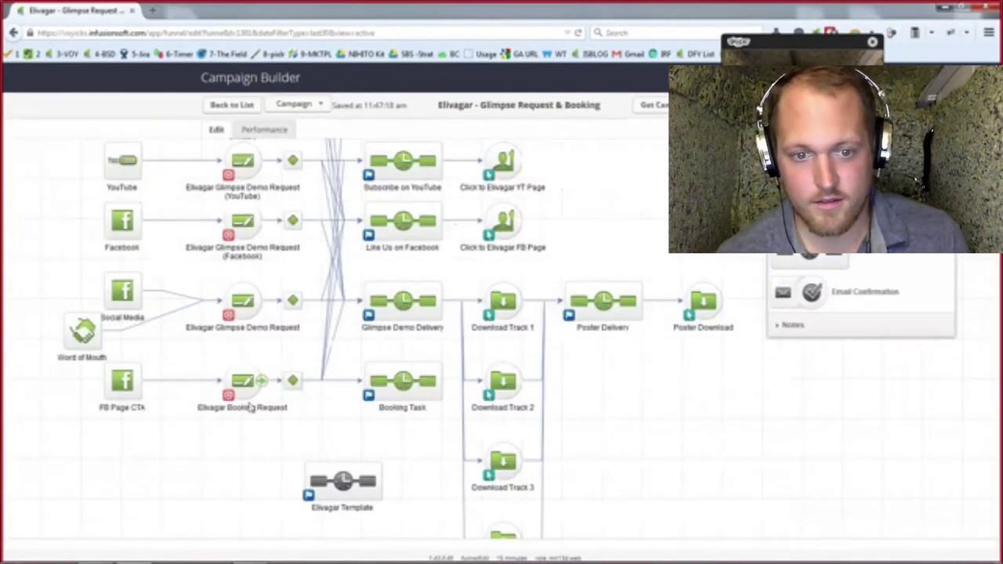
- Examine the notification email recipient and subject in the Elivagar Booking Request landing page's settings, and return to the campaign
double_click(244, 382)
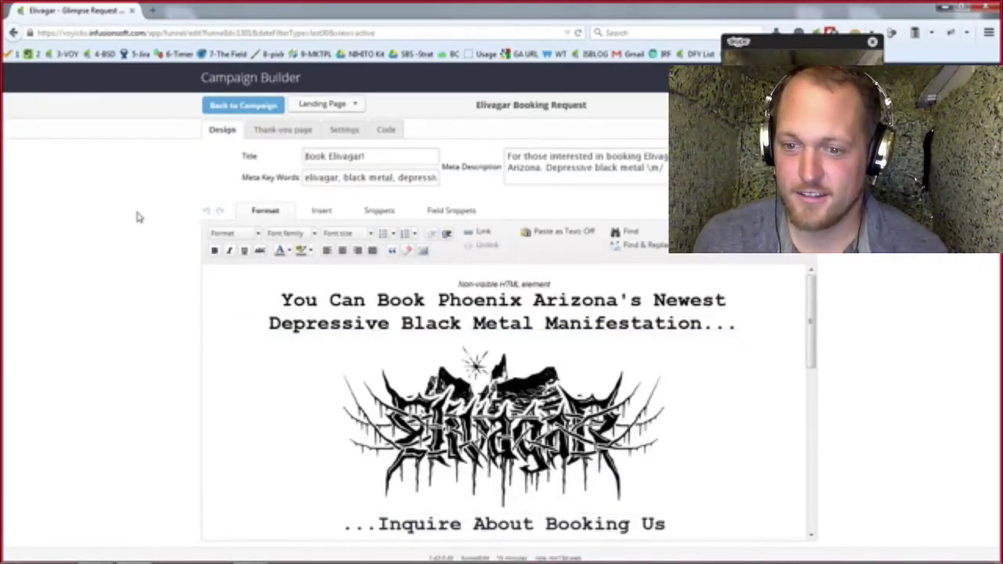
left_click(337, 130)
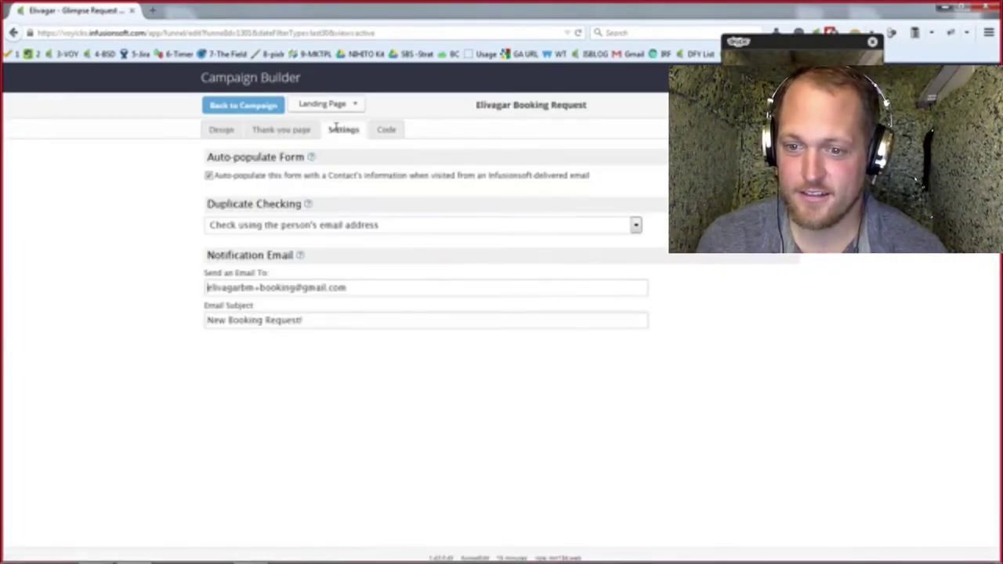
left_click_drag(258, 288, 143, 285)
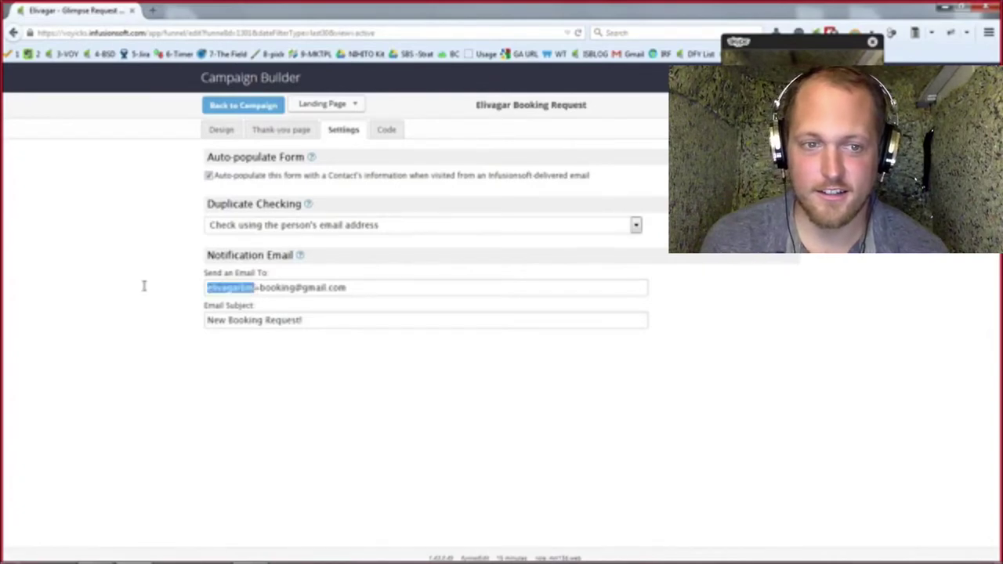
left_click(144, 286)
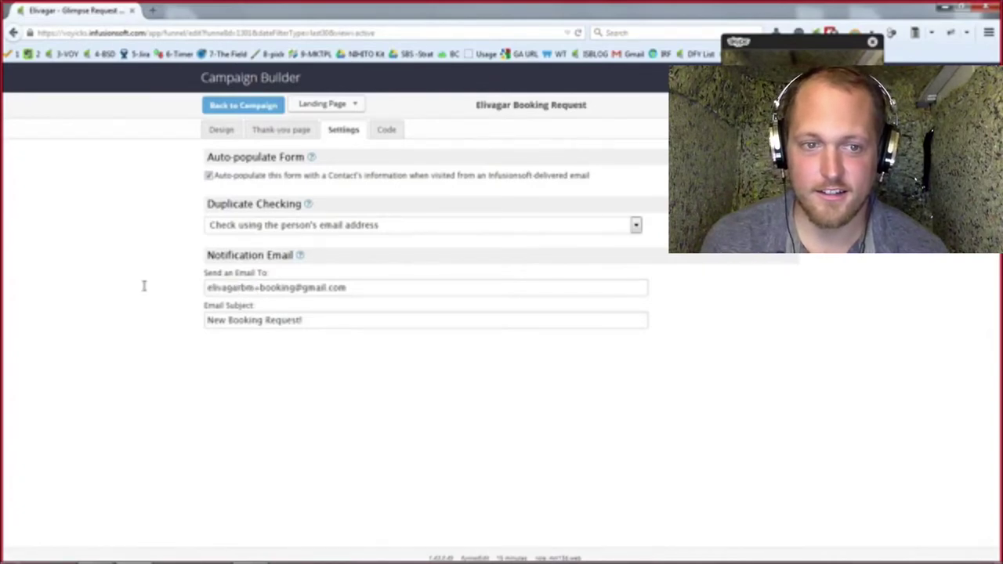
double_click(258, 290)
left_click(289, 290)
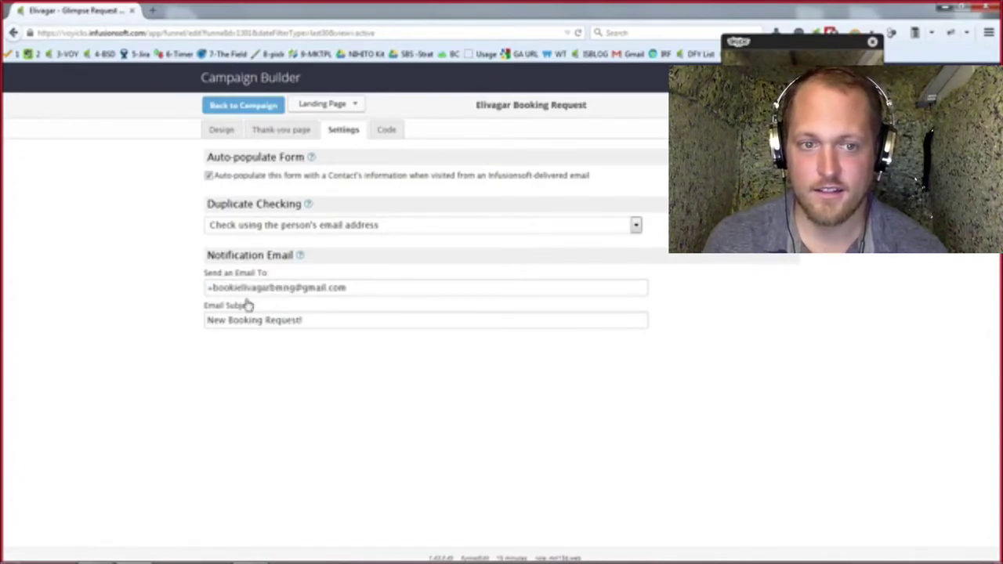
double_click(251, 290)
left_click(194, 299)
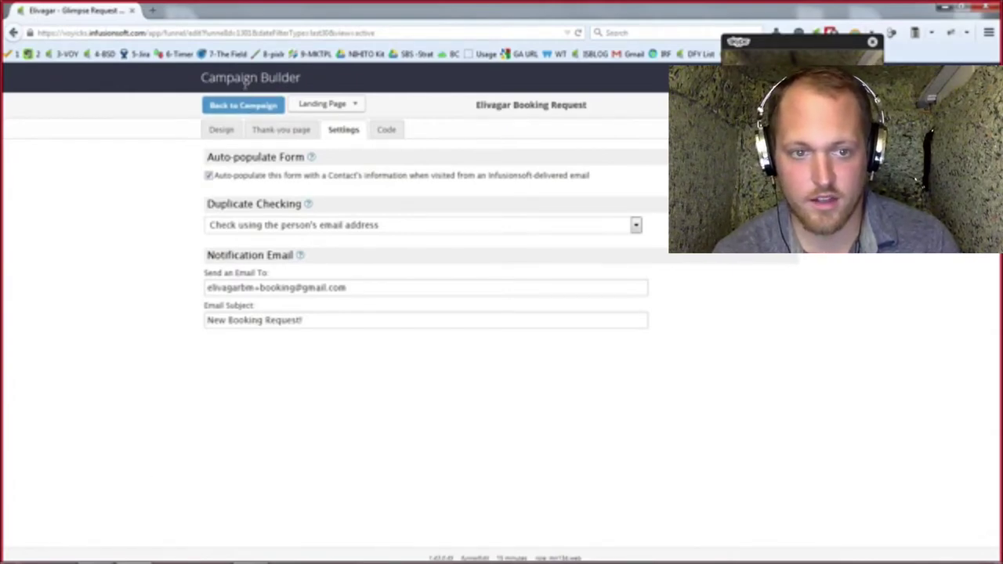
left_click(243, 105)
- Open the task in the Booking Task sequence, review its title and assignment settings, and enlarge the body field to read it fully
double_click(396, 371)
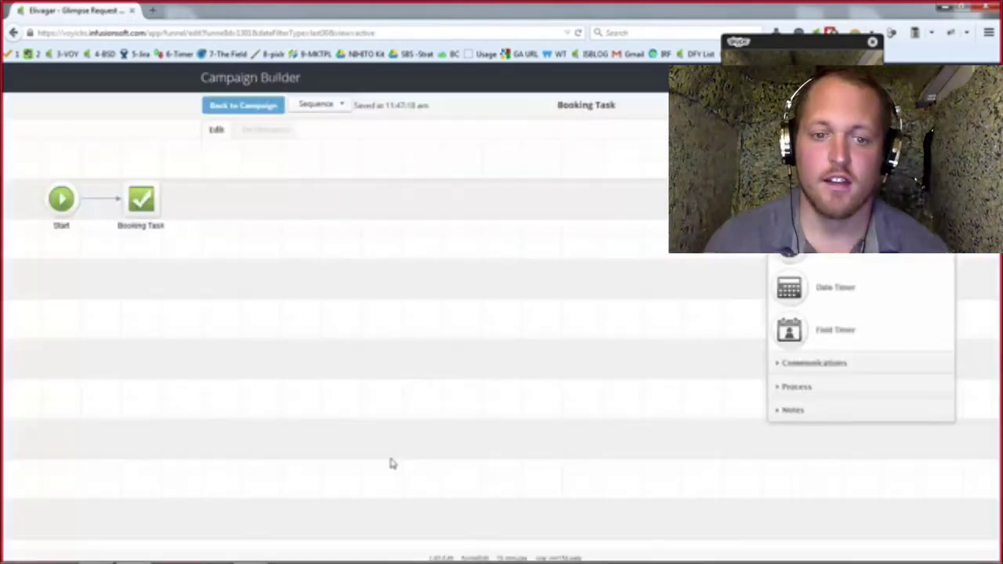
double_click(142, 201)
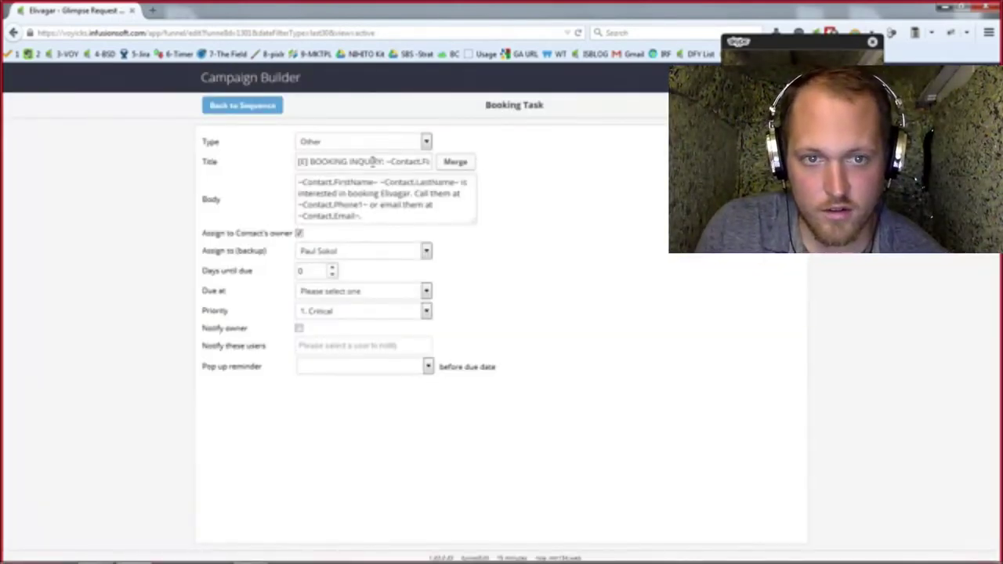
left_click(373, 161)
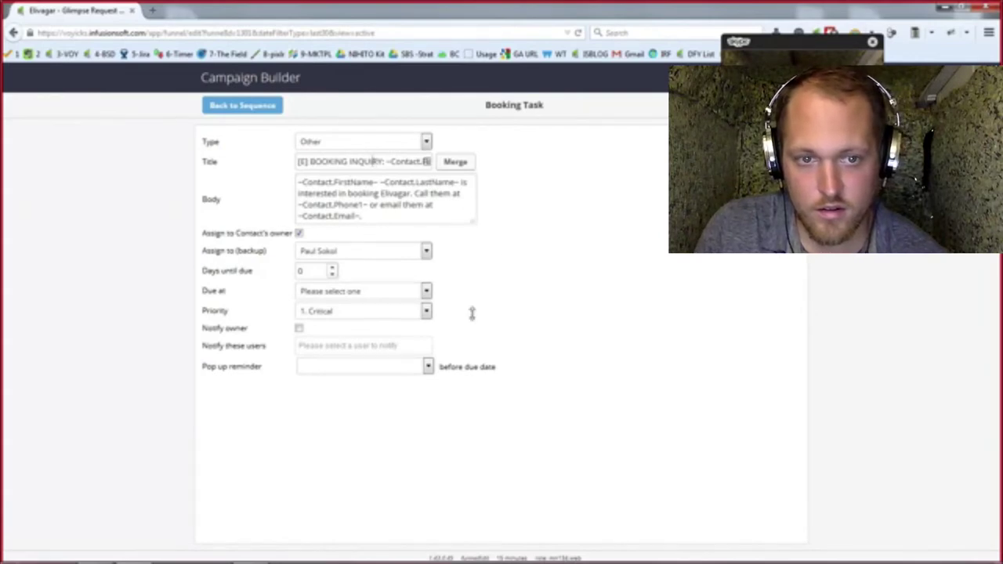
left_click_drag(471, 313, 483, 257)
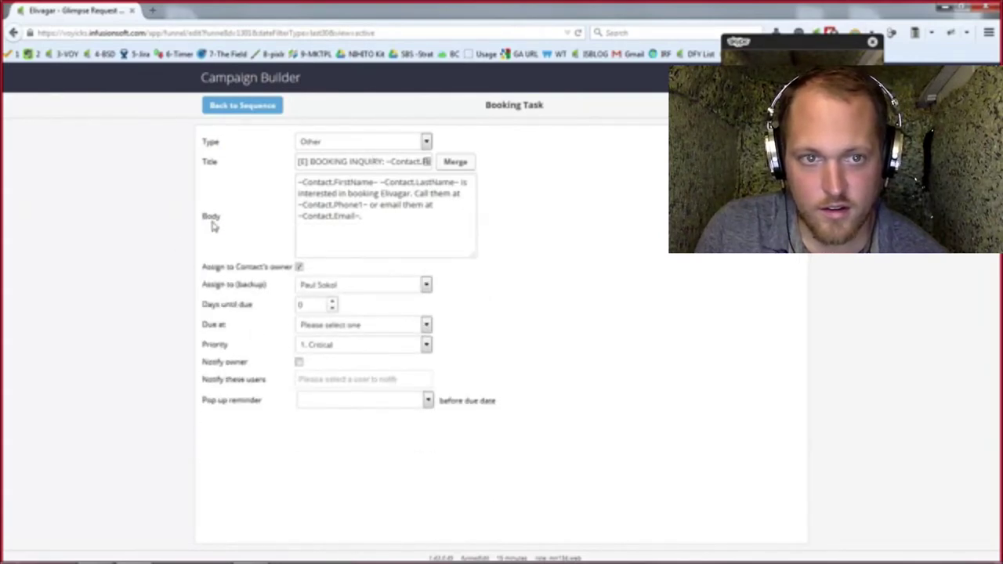
left_click(224, 108)
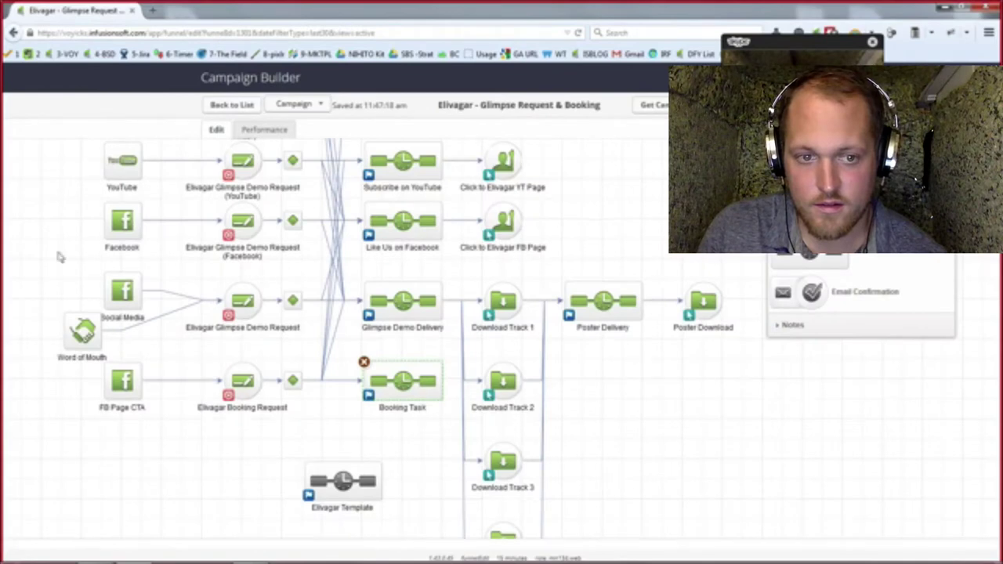
- Look over the campaign map and examine the selected track link in the Download Track 1 goal's Demo Delivery #1 email
left_click_drag(60, 255, 813, 401)
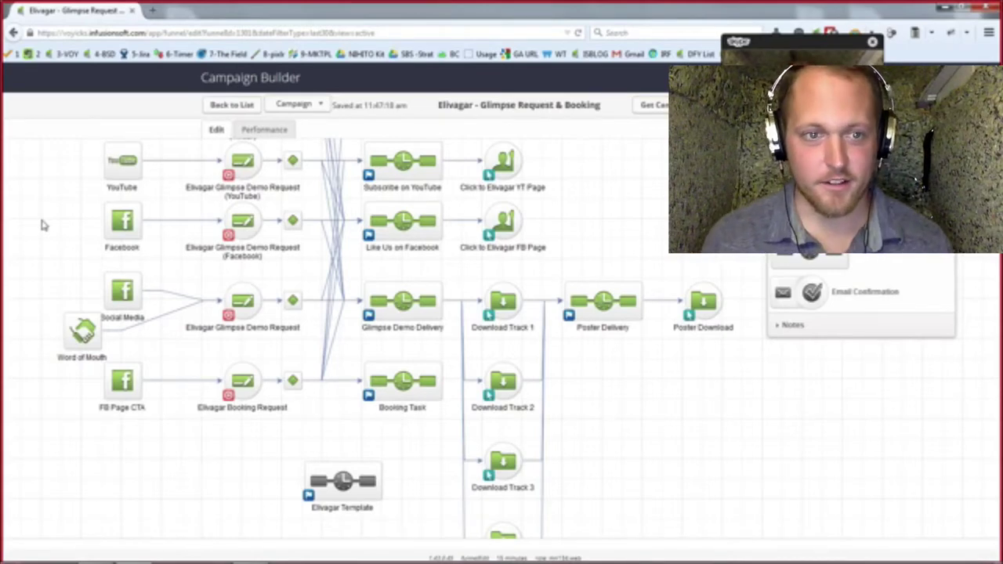
double_click(506, 298)
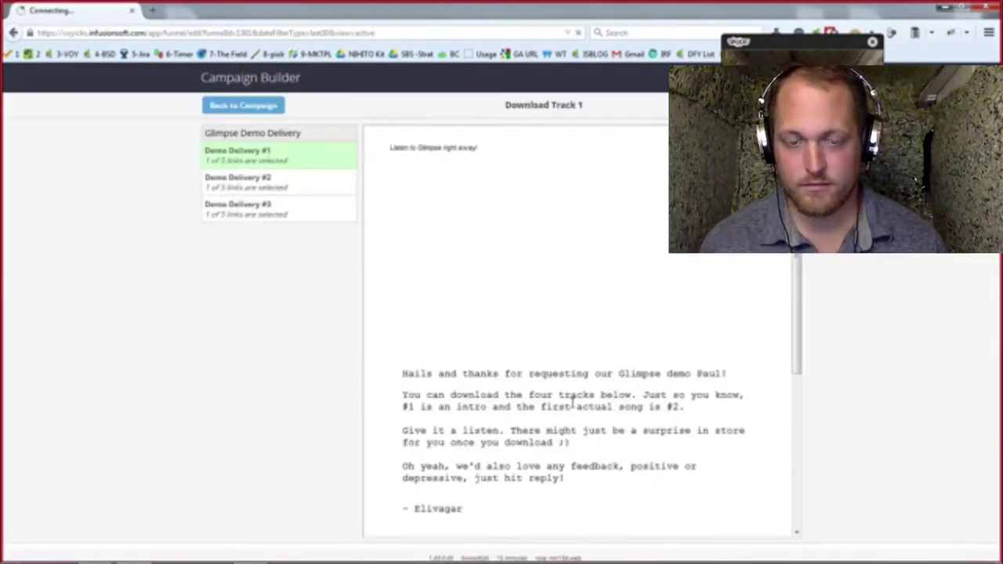
scroll(572, 401, "down", 5)
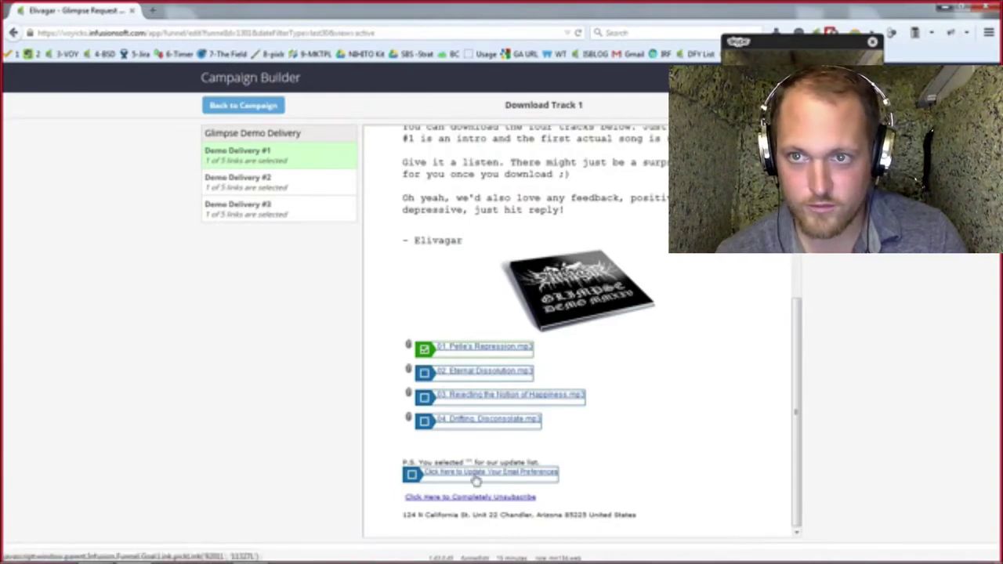
- Return to the campaigns list and search it for Elivagar campaigns
left_click(239, 107)
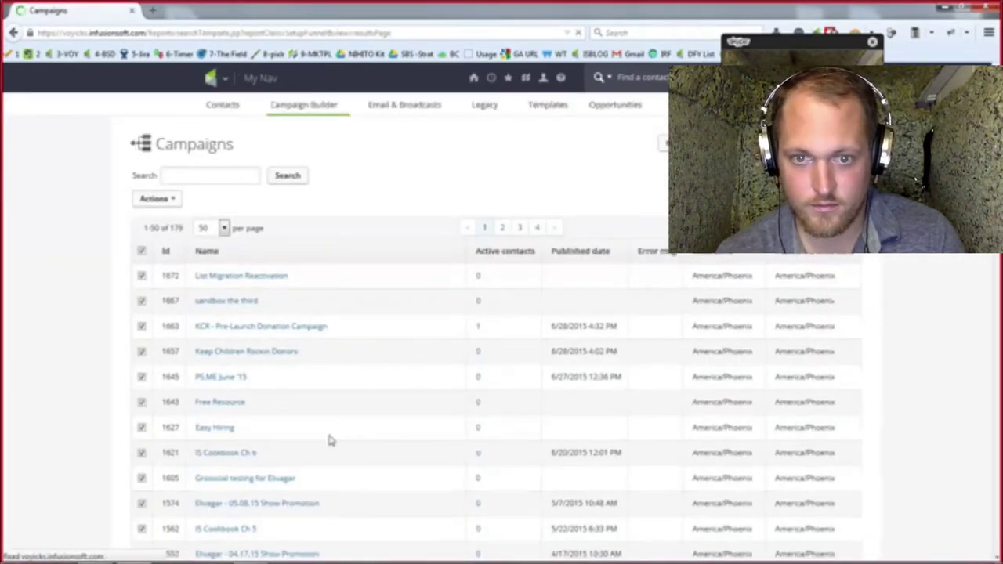
type("elvagar")
key("Return")
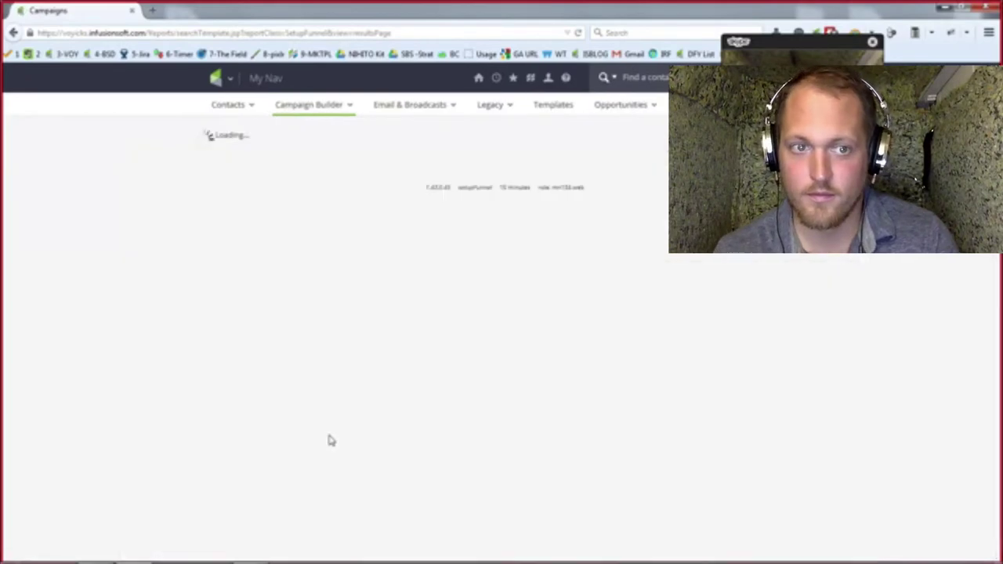
- Open the Elivagar Preferences campaign in a new tab and examine the non-visible HTML element in its Elivagar Preferences web form
left_click(305, 426)
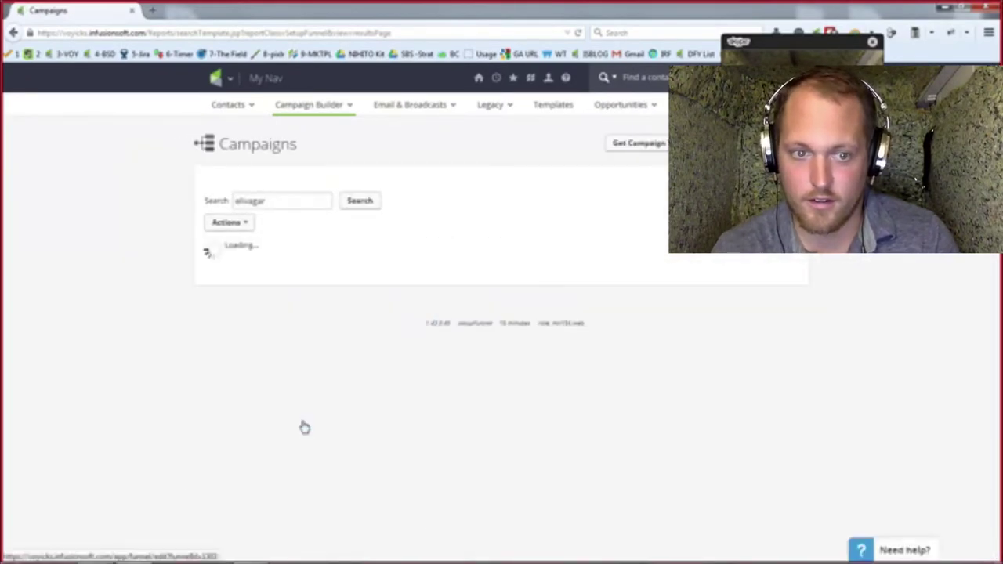
middle_click(304, 425)
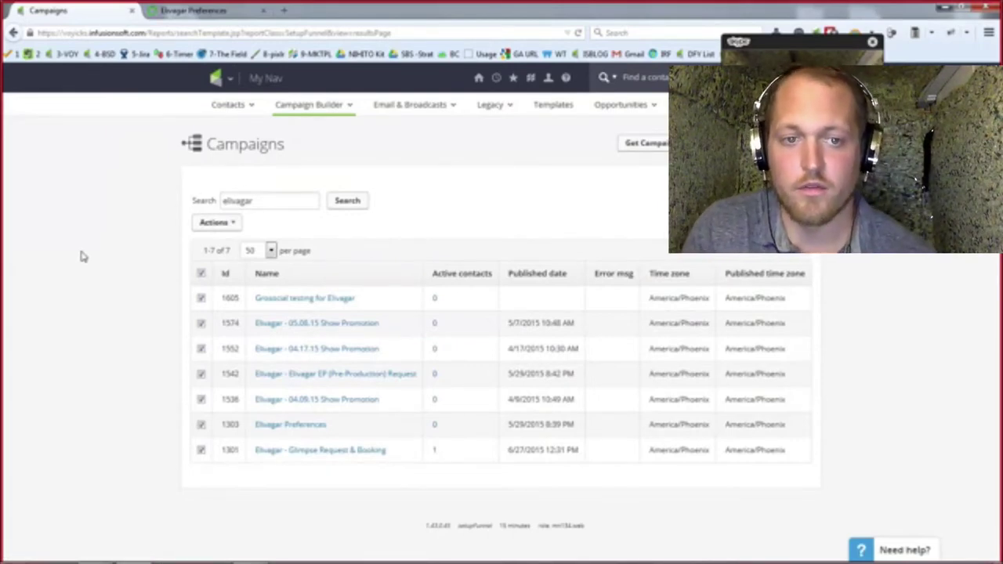
left_click(204, 11)
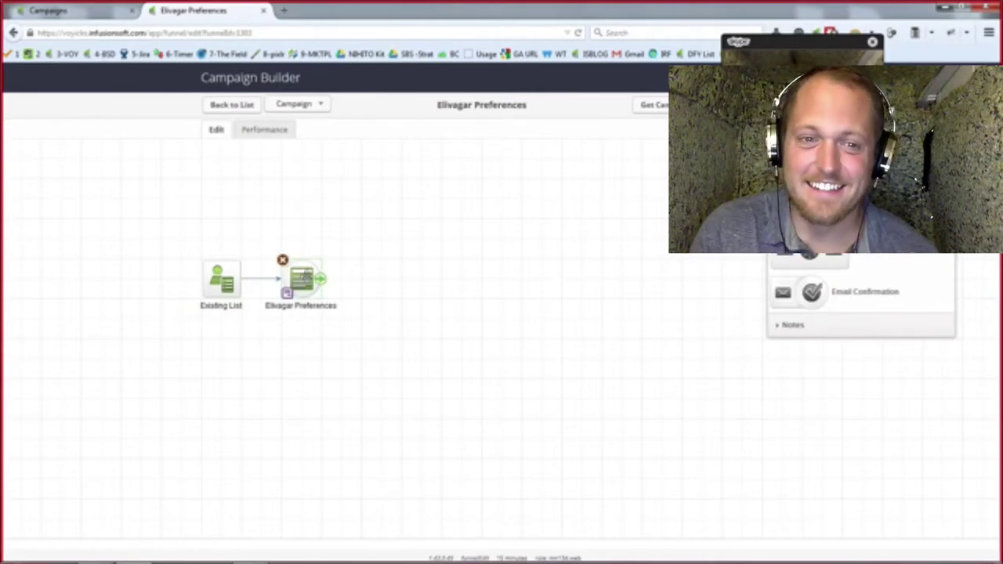
double_click(302, 280)
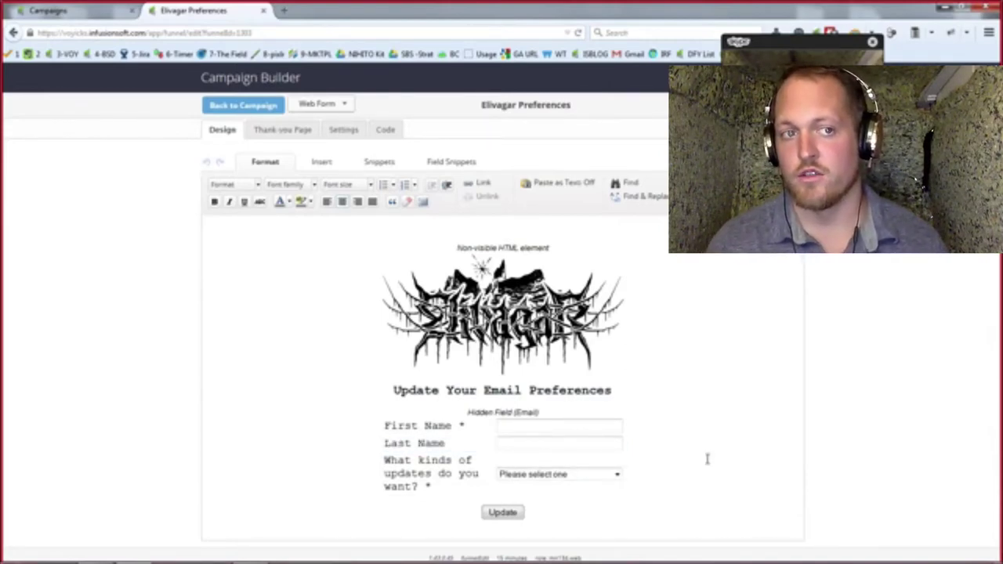
left_click(508, 248)
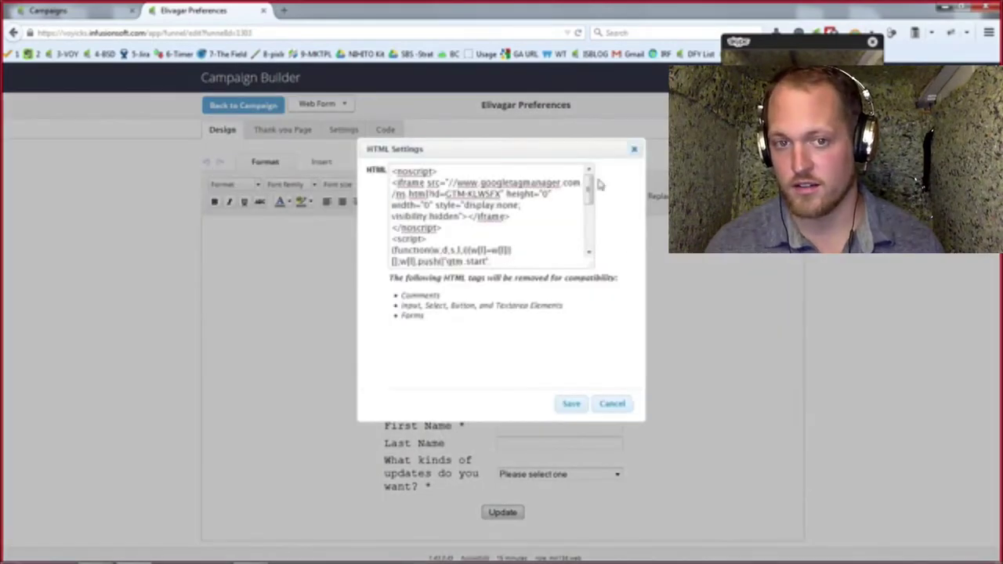
left_click(634, 150)
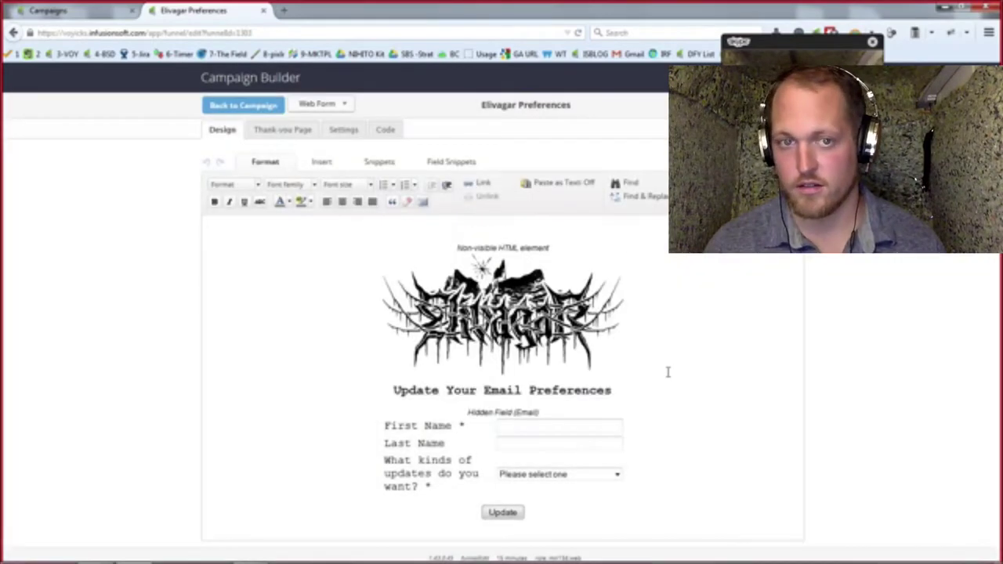
- Set the web form to auto-populate with a contact's information when visited from an Infusionsoft-delivered email
left_click(342, 129)
left_click_drag(216, 176, 506, 176)
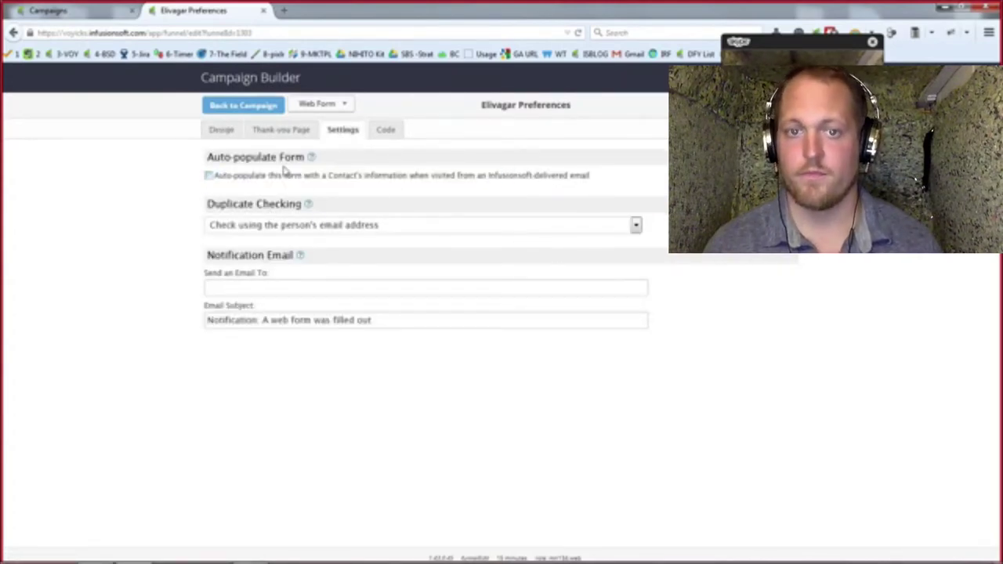
left_click(209, 176)
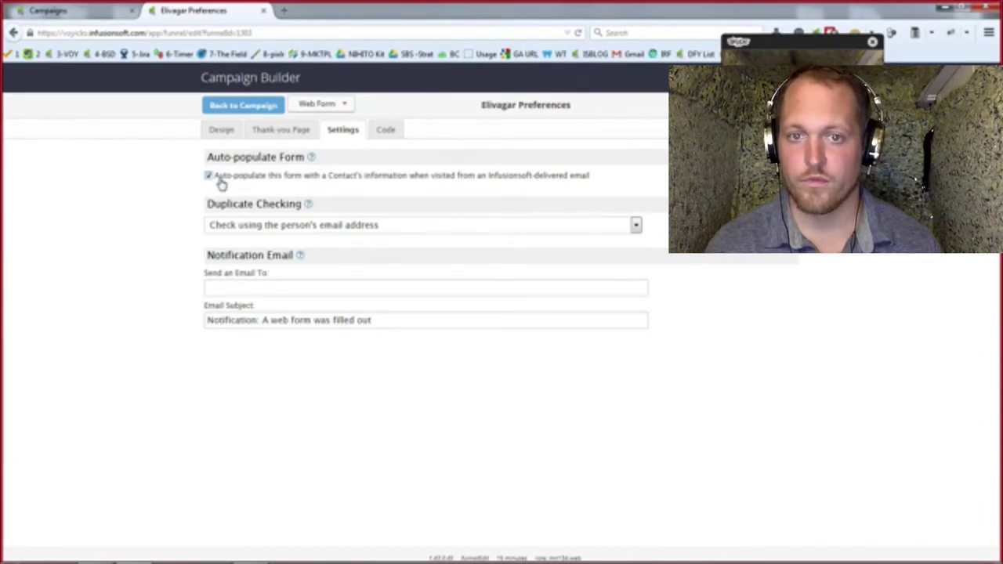
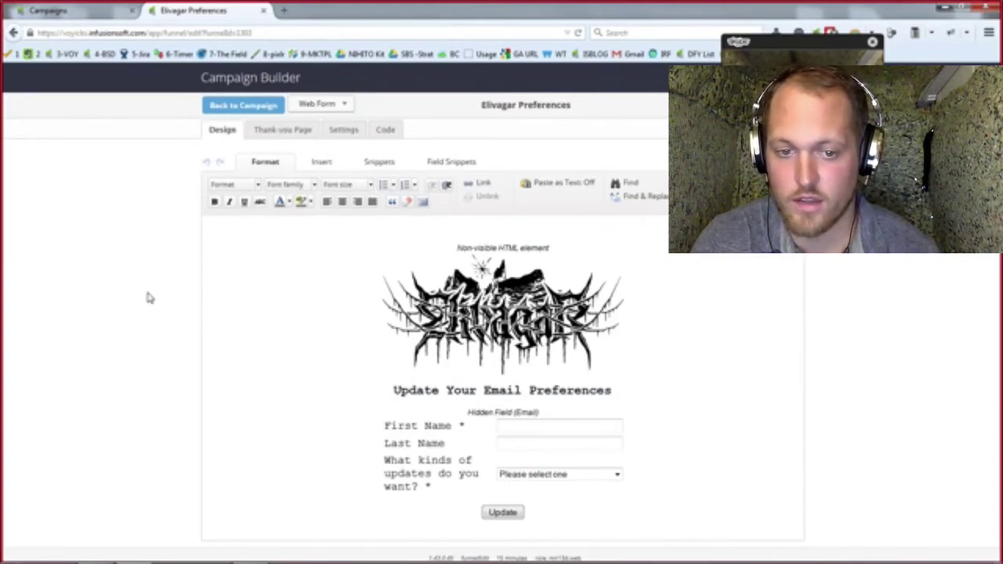
- Review the web form's thank-you page message and its merge fields, and recheck the form's settings
left_click(283, 134)
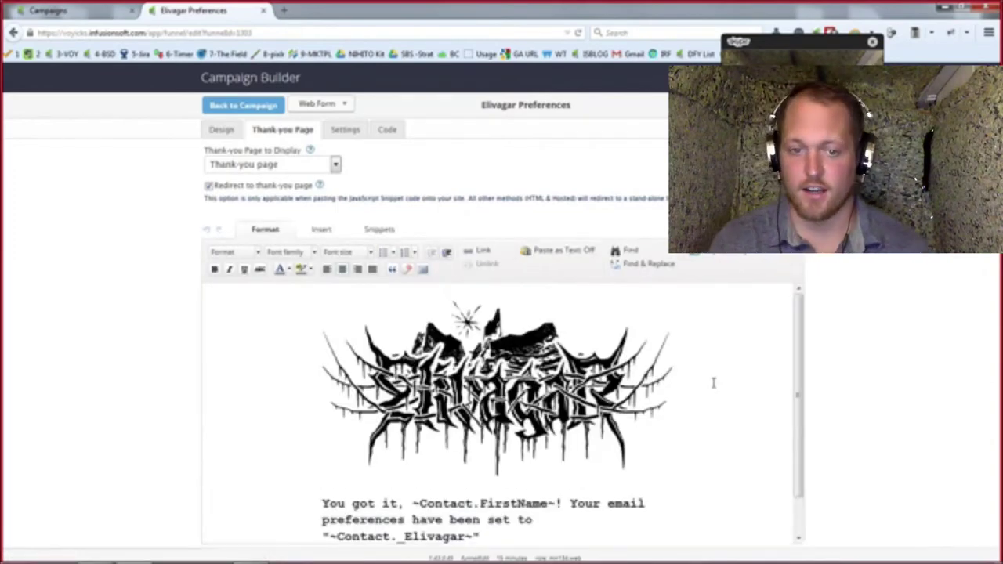
scroll(713, 384, "down", 2)
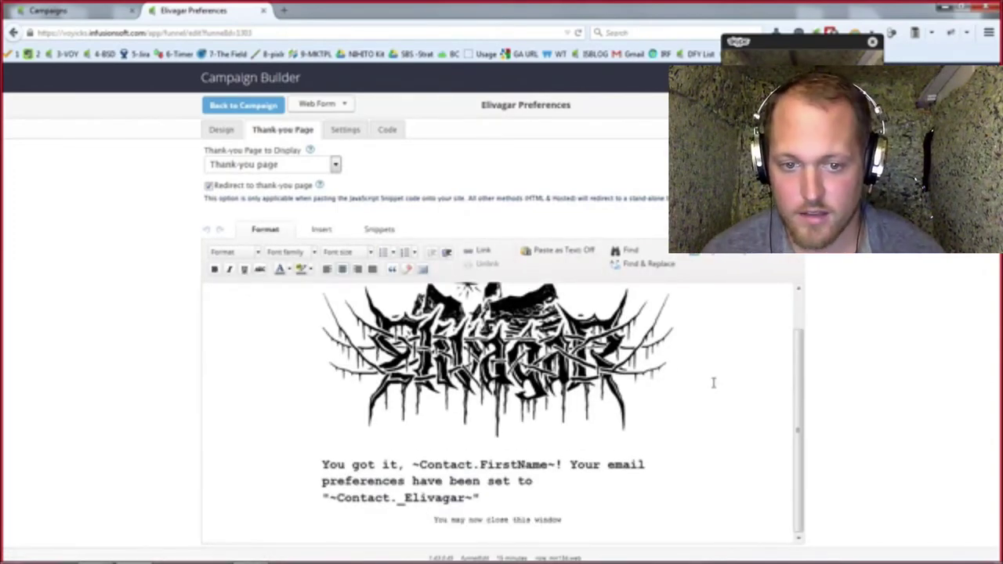
left_click(368, 501)
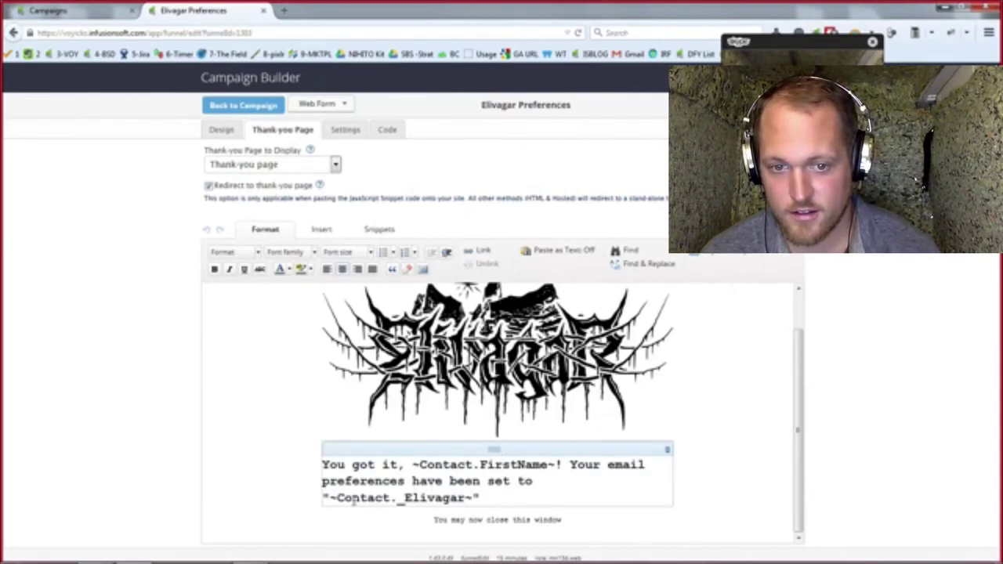
left_click(698, 506)
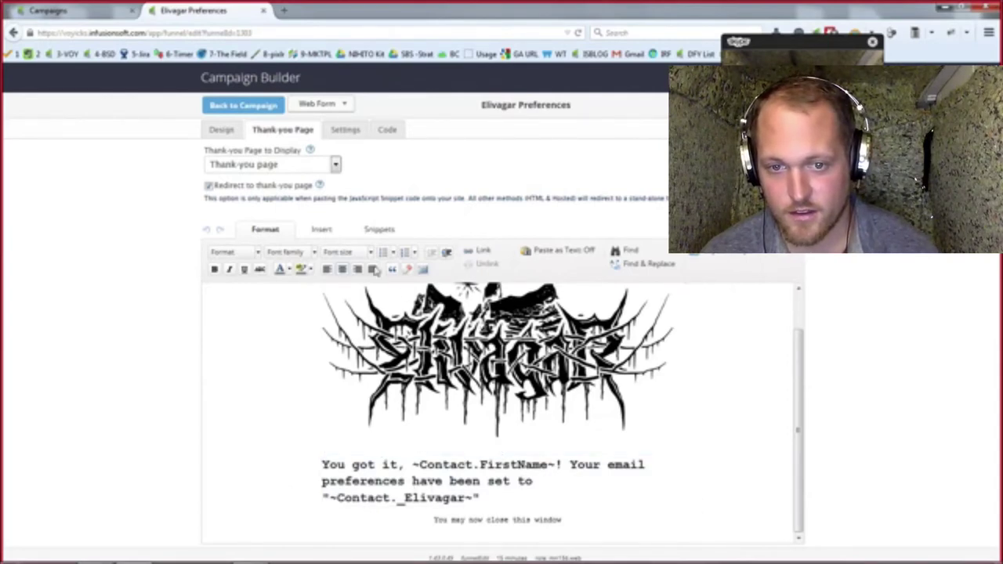
left_click(345, 131)
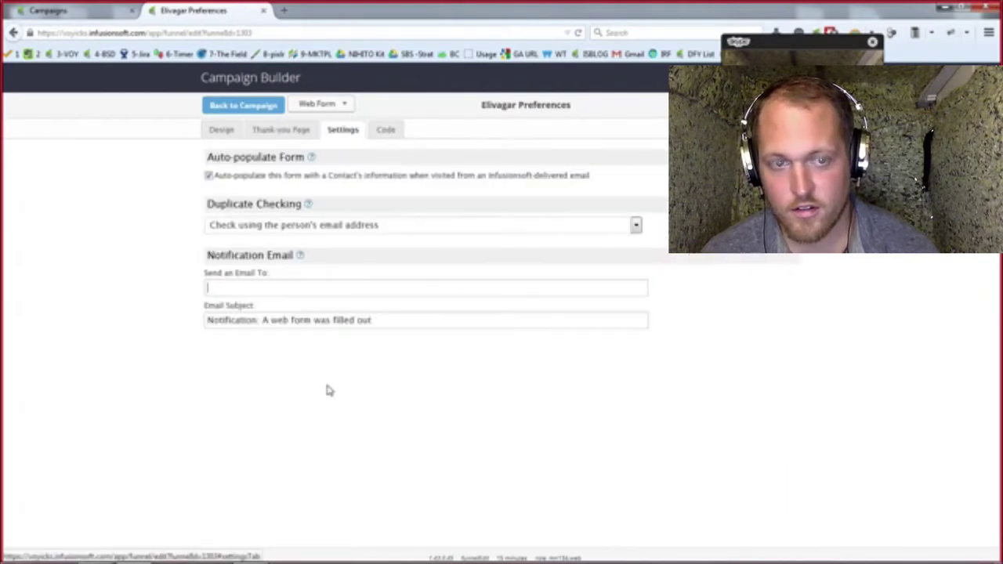
- Return from the web form to the campaign and publish the Elivagar Preferences campaign
left_click(260, 109)
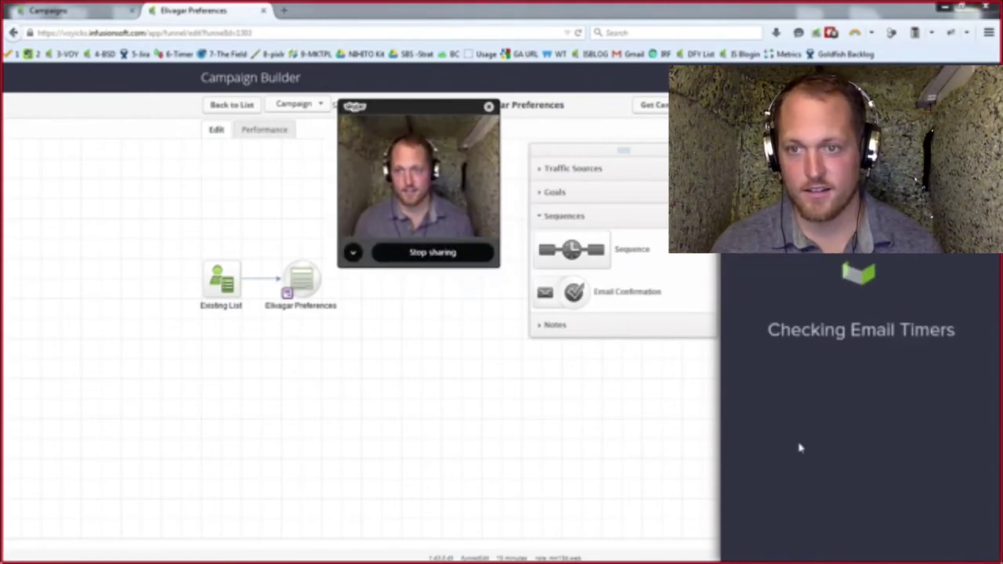
left_click(961, 345)
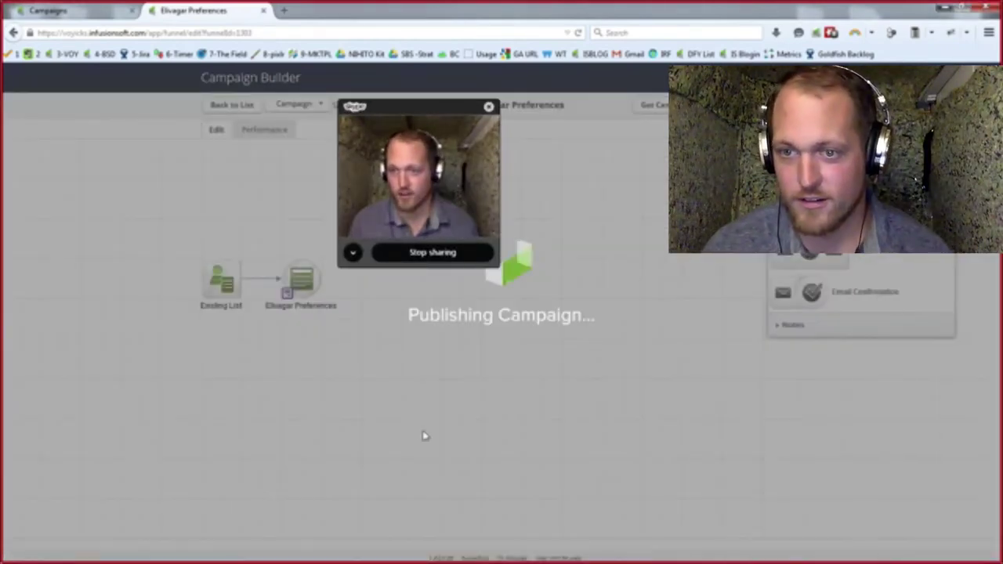
mouse_move(409, 120)
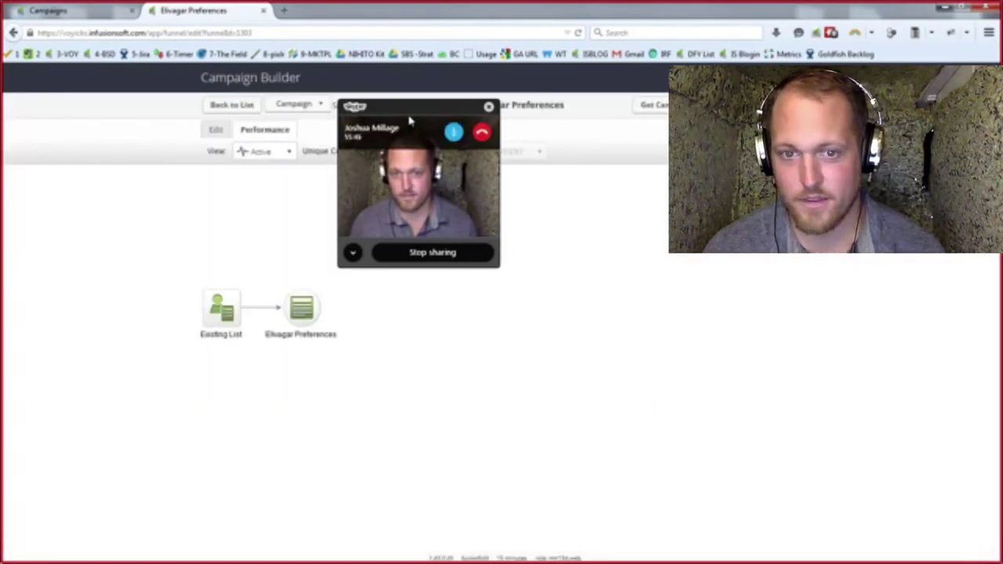
left_click_drag(409, 119, 681, 49)
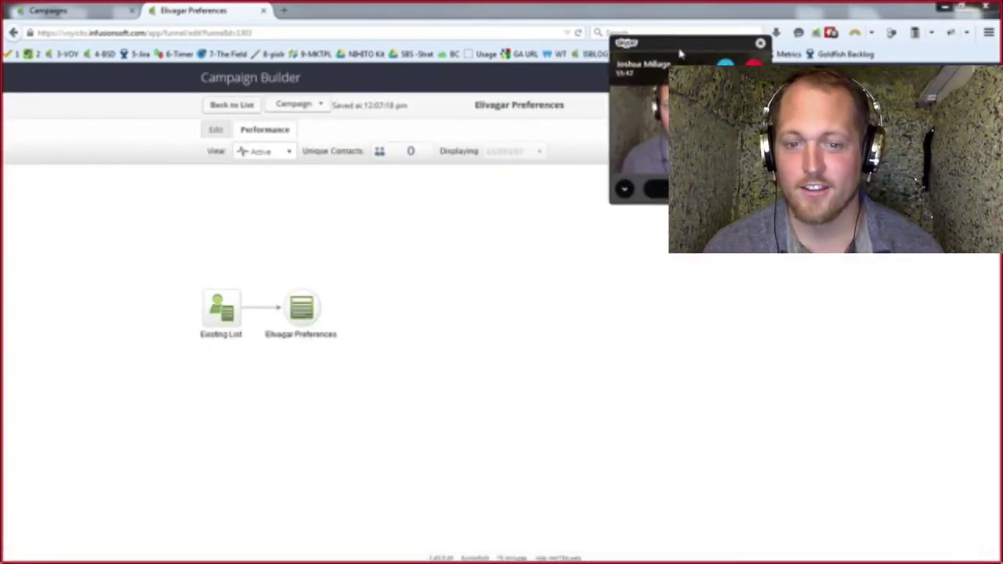
- Go back to the campaigns list and search it for elivagar
left_click(241, 109)
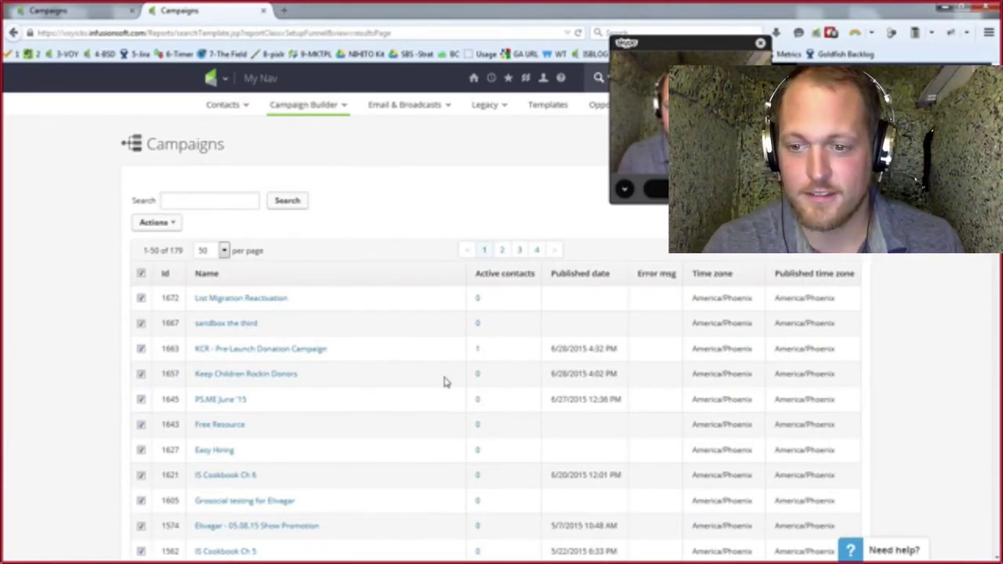
left_click(226, 204)
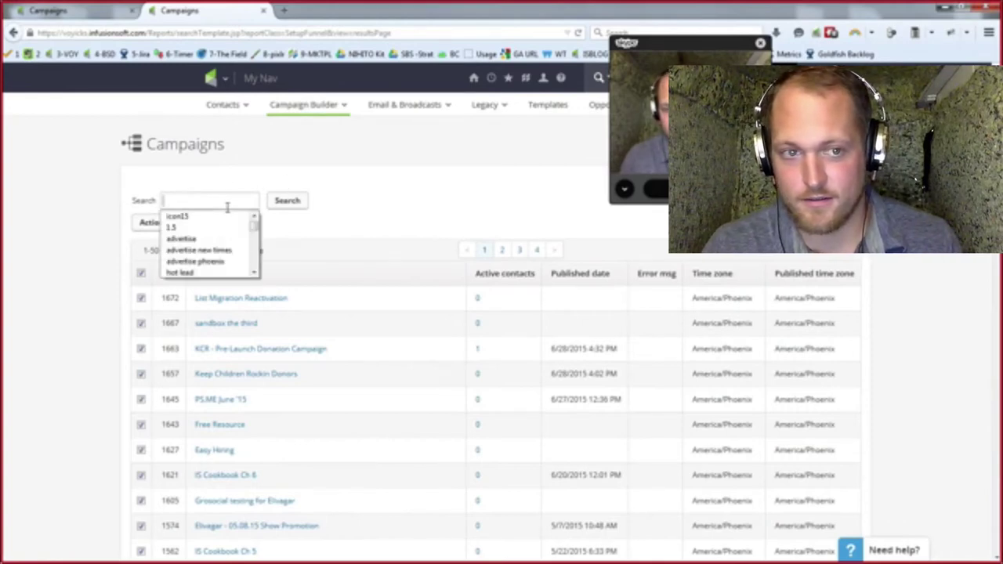
type("eliv")
key("BackSpace")
key("BackSpace")
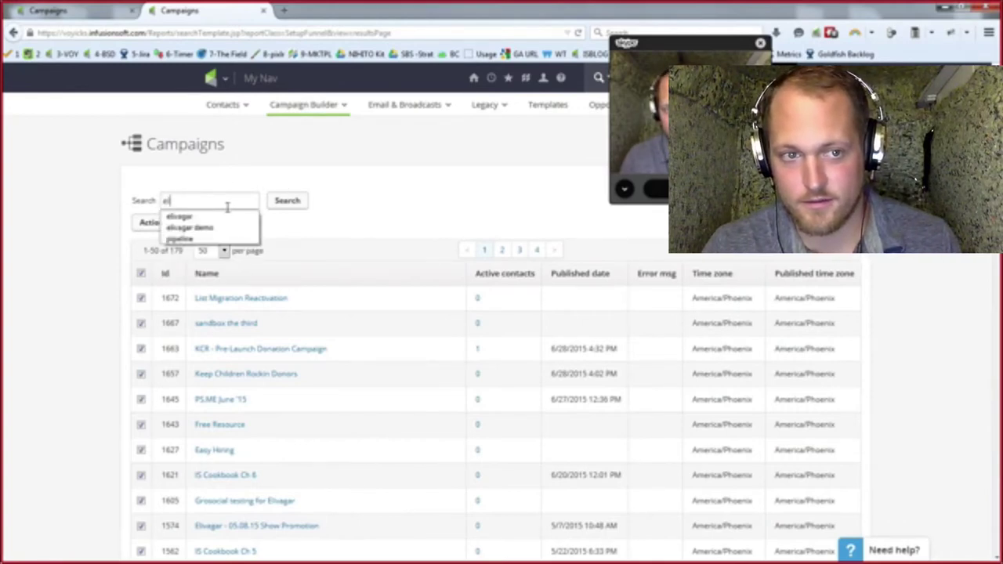
type("ivagar")
key("Return")
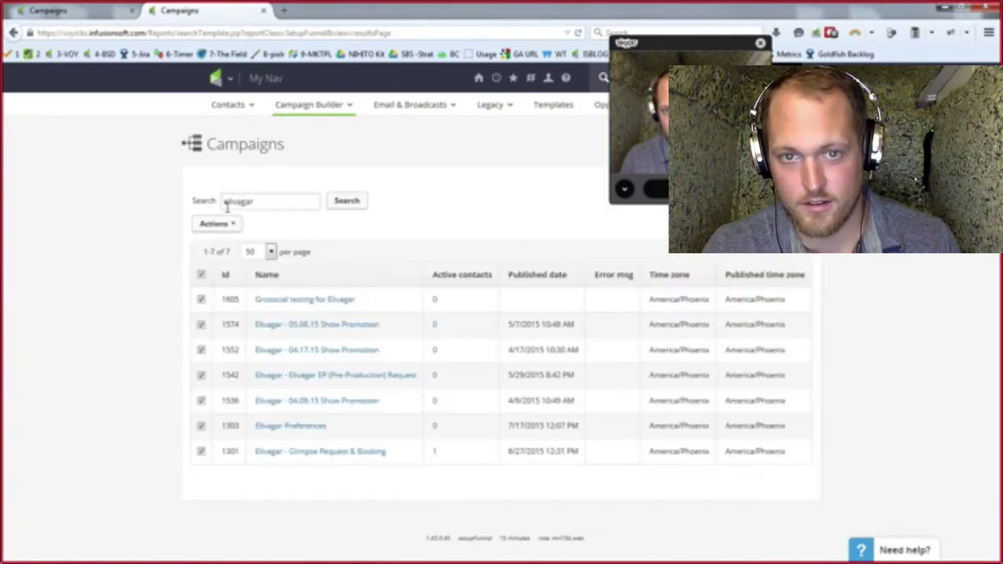
- Close the extra campaigns tab and open the Elivagar - 05.08.15 Show Promotion campaign in a new tab
left_click(264, 10)
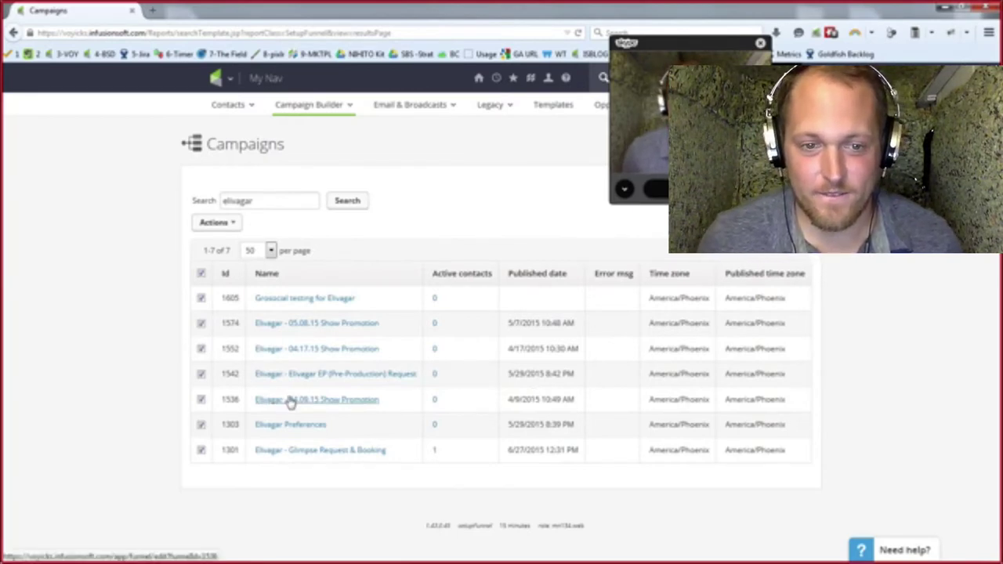
middle_click(324, 328)
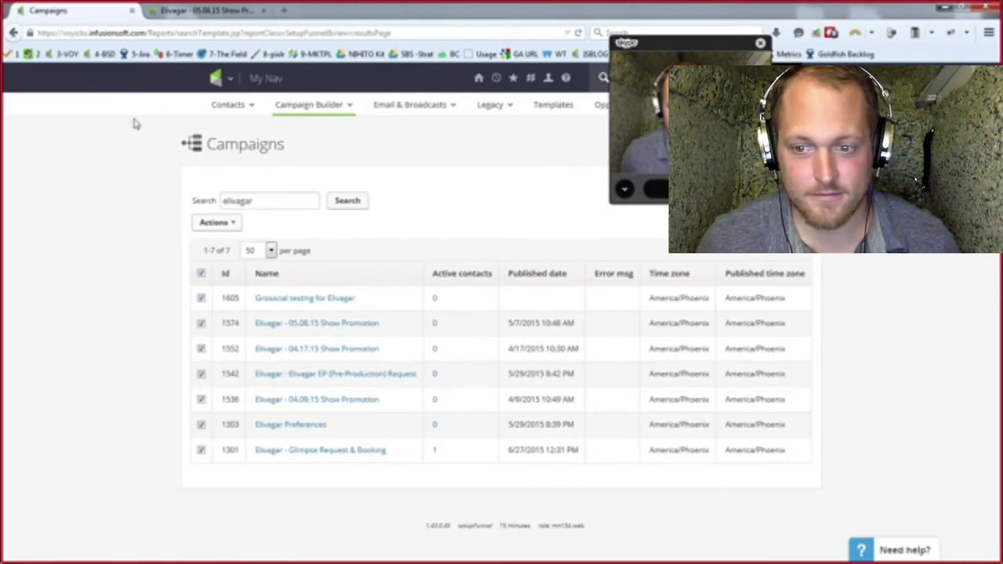
left_click(158, 11)
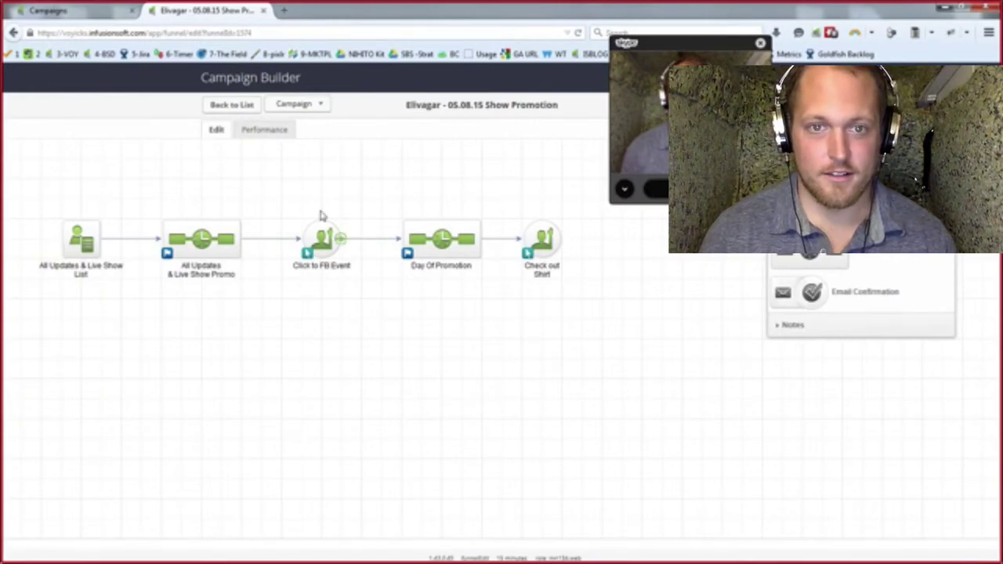
- Examine the show promotion campaign's merge fields and its campaign links, closing each dialog
left_click(326, 105)
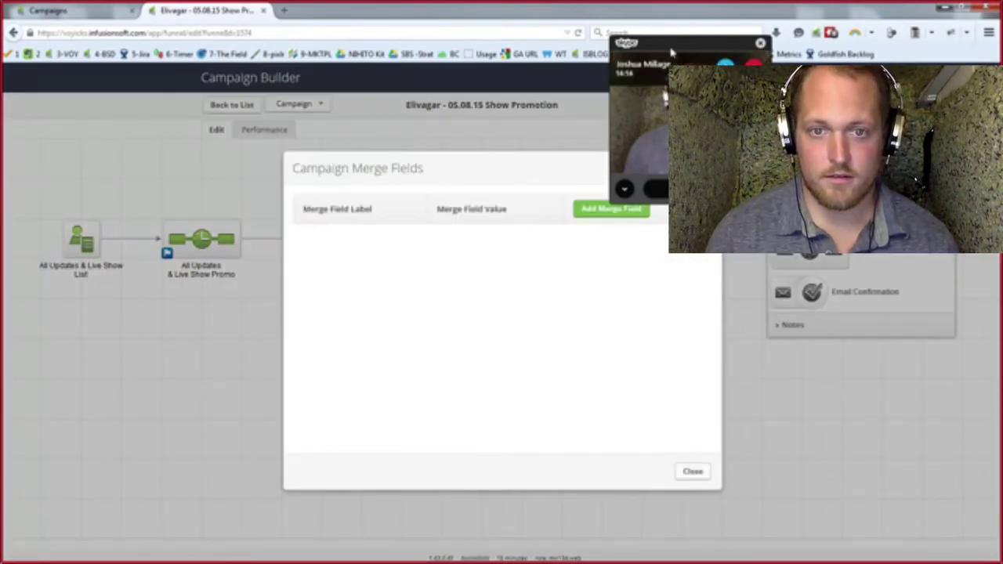
left_click_drag(671, 45, 810, 29)
left_click(321, 71)
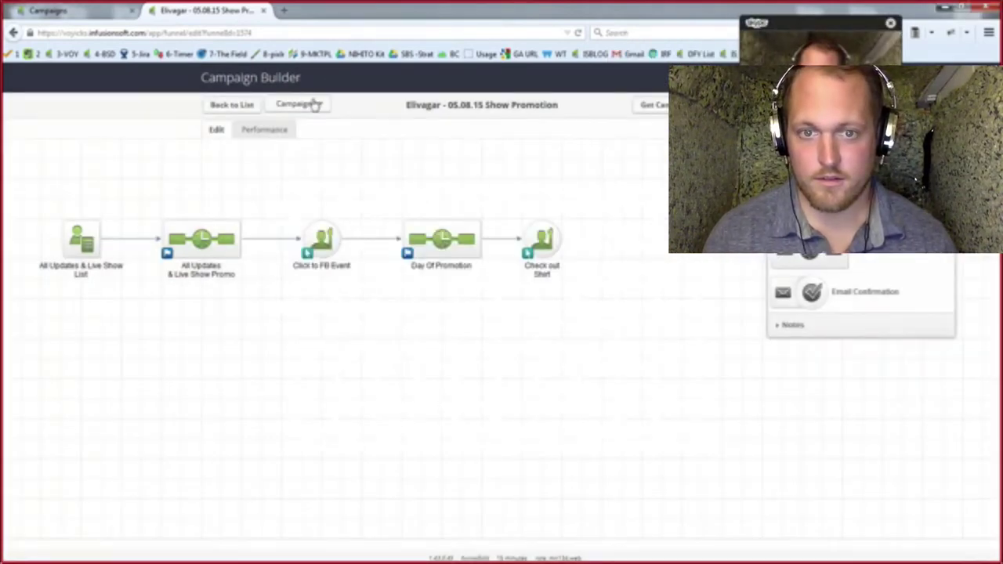
left_click(314, 103)
left_click(314, 222)
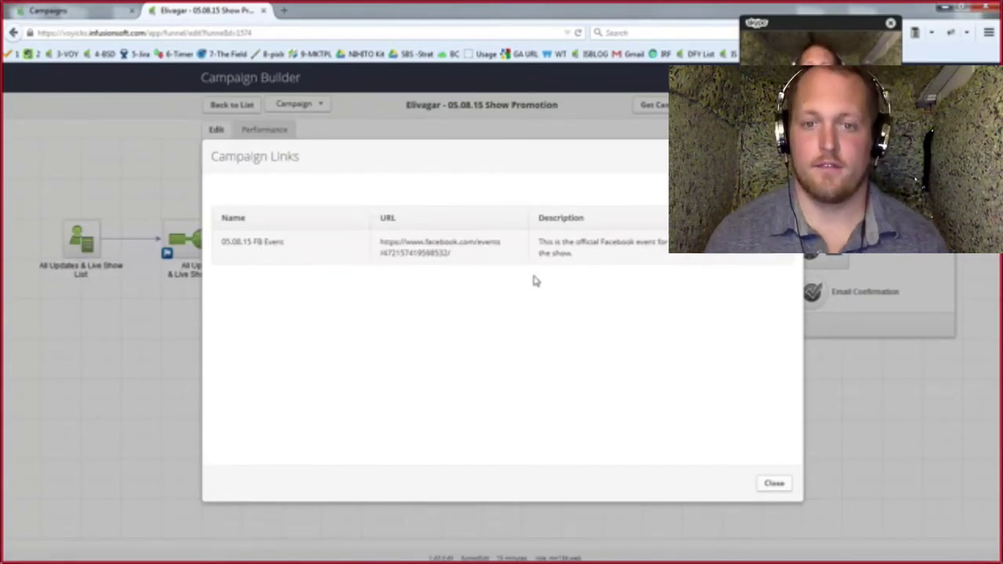
left_click(772, 486)
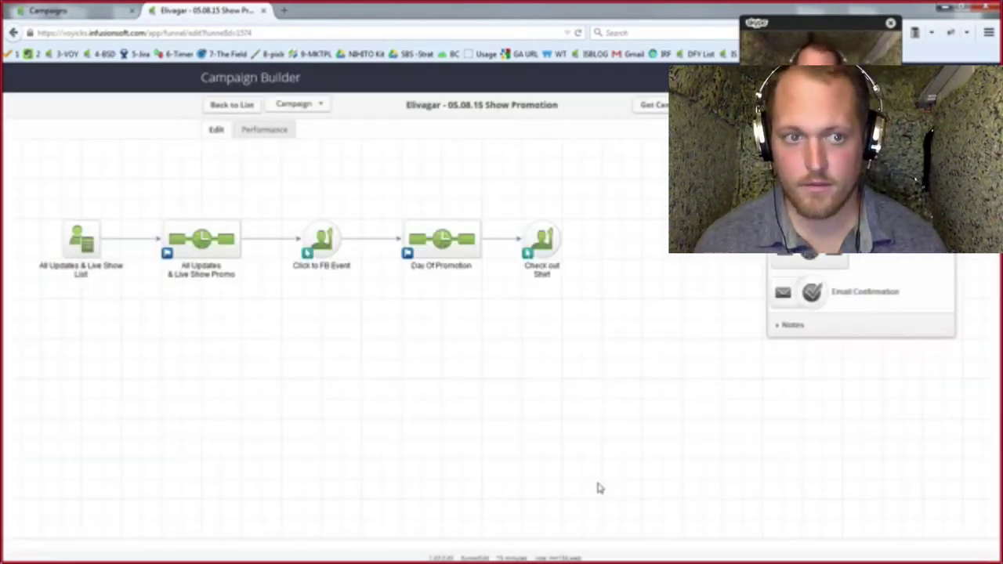
left_click(296, 103)
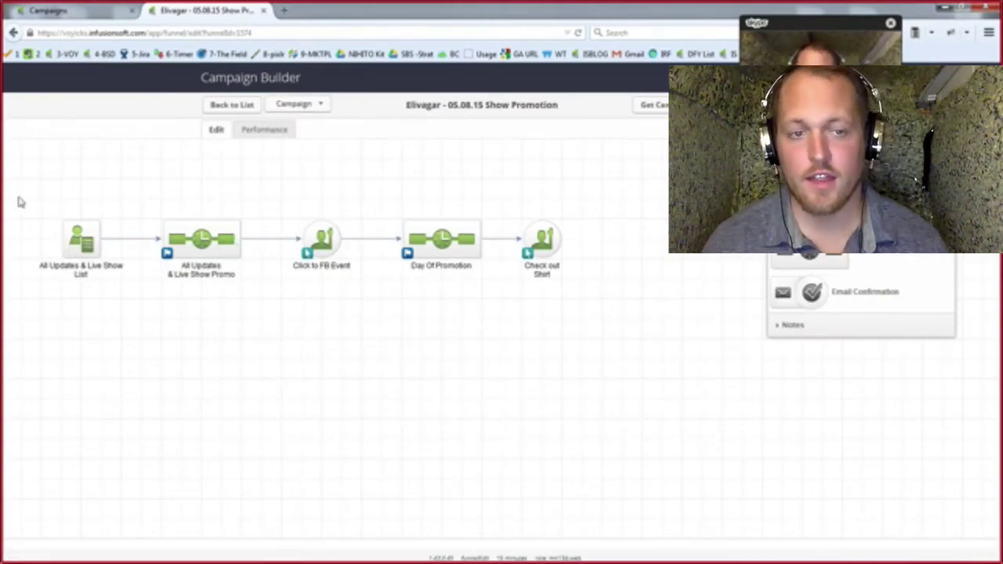
- Look over the campaign map and open the All Updates & Live Show Promo #1 email in the All Updates & Live Show Promo sequence
left_click_drag(18, 196, 179, 332)
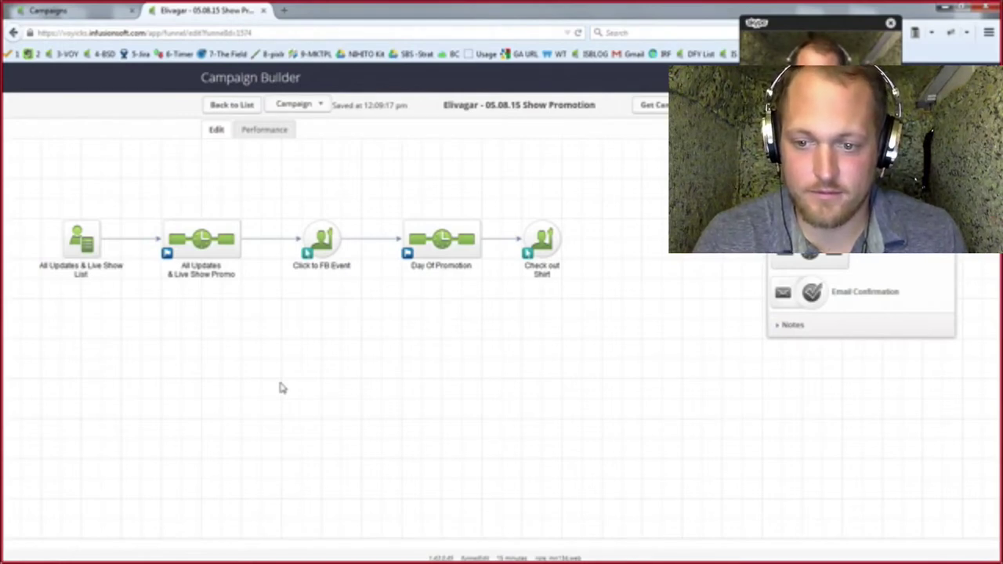
double_click(203, 234)
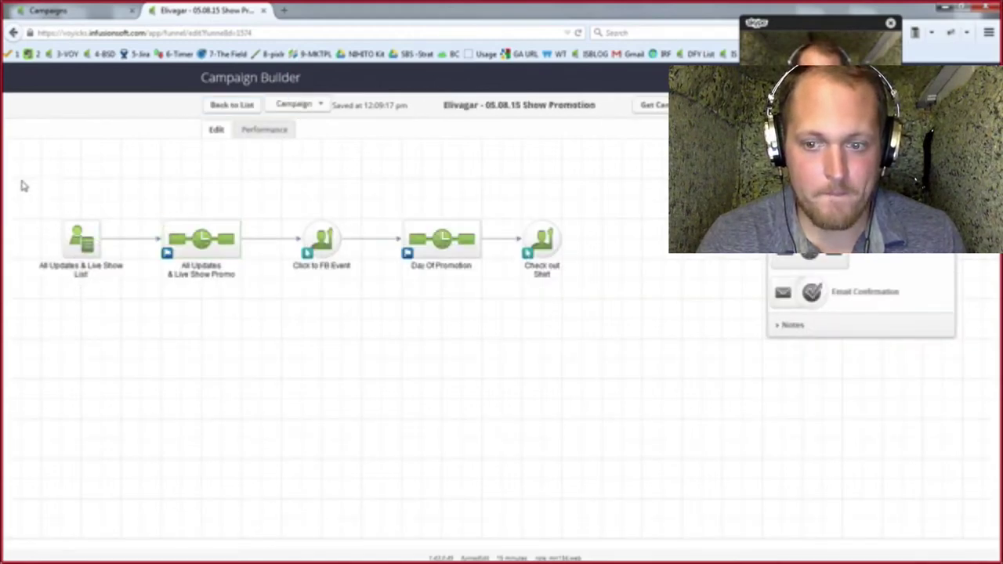
left_click_drag(23, 183, 277, 303)
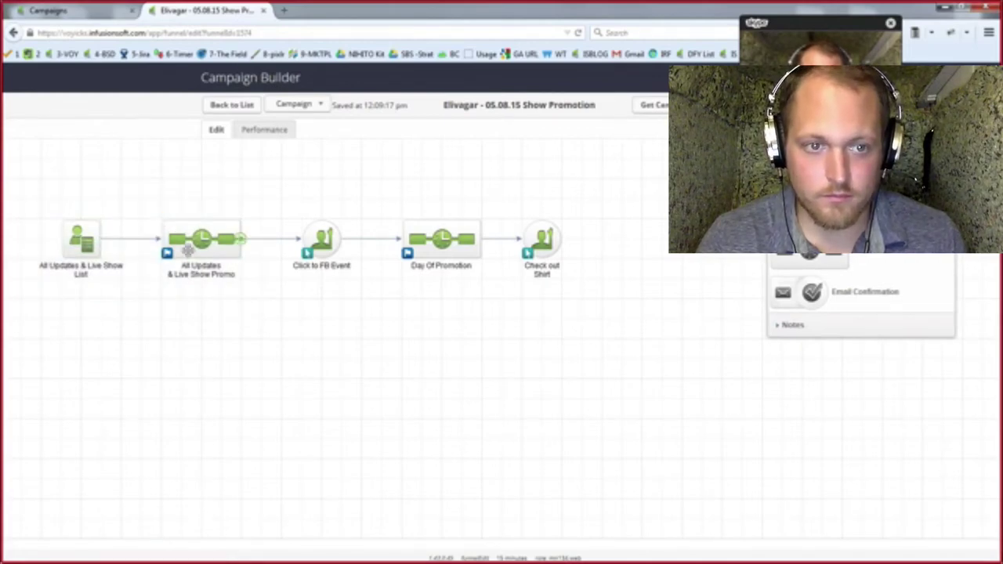
double_click(235, 239)
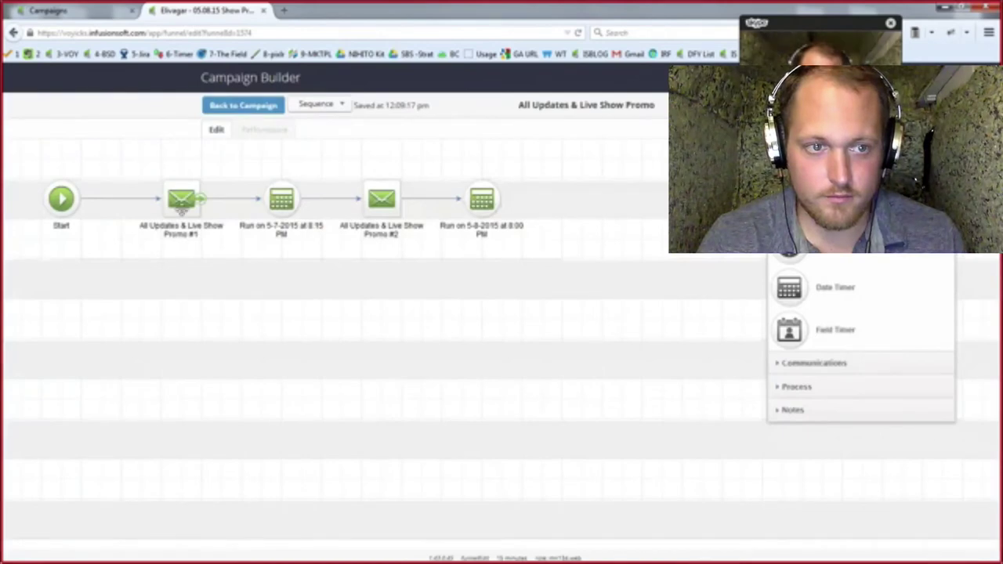
double_click(184, 199)
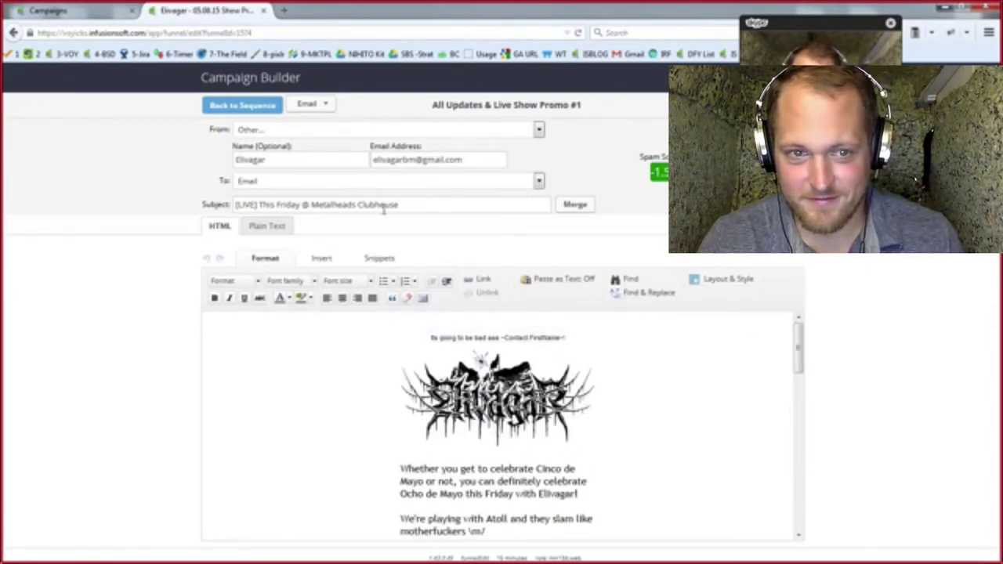
- Read through the email body and check the "you seen all the photos" link's address and click tags, closing the link options unchanged
mouse_move(518, 342)
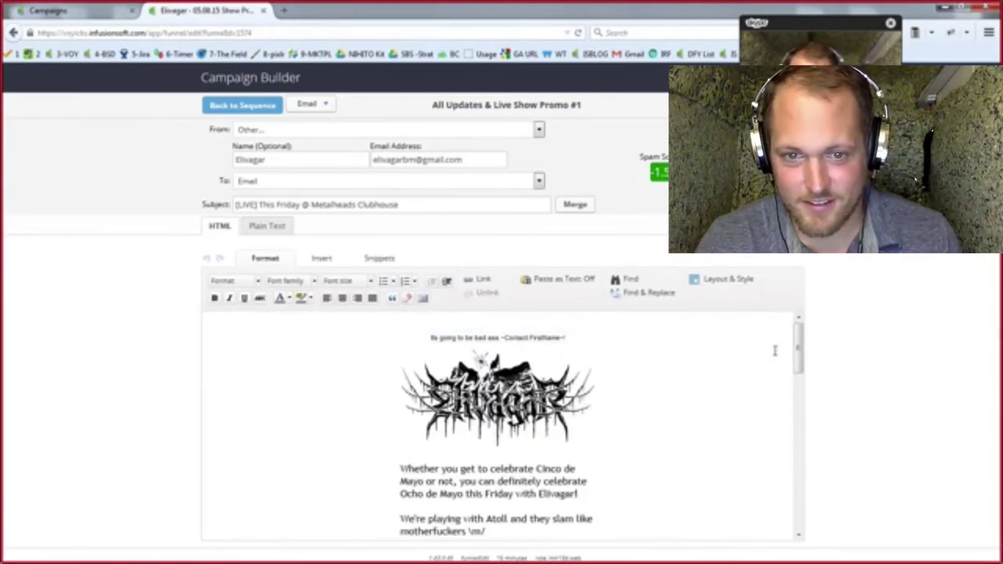
left_click_drag(798, 350, 801, 370)
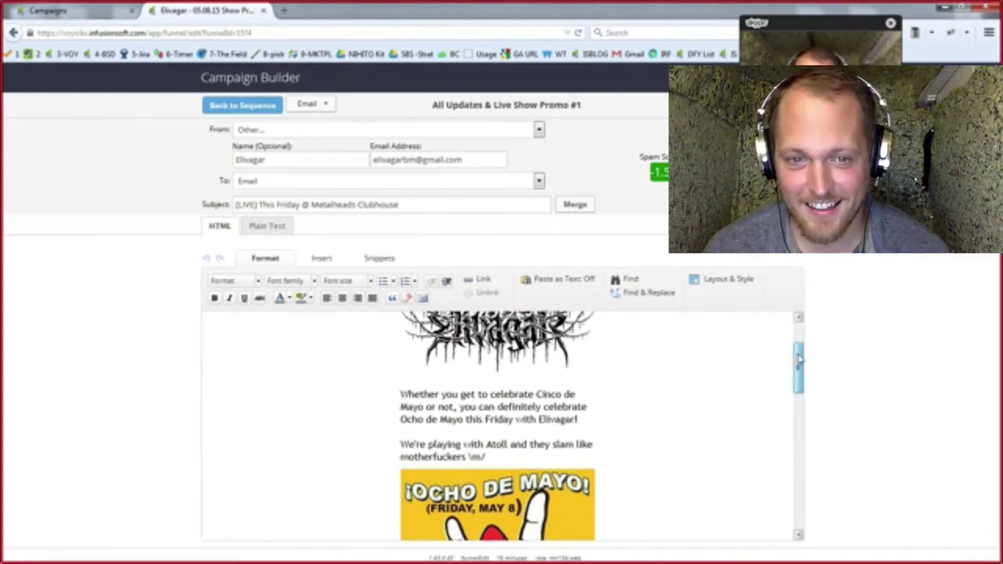
left_click_drag(798, 358, 796, 462)
scroll(688, 468, "down", 3)
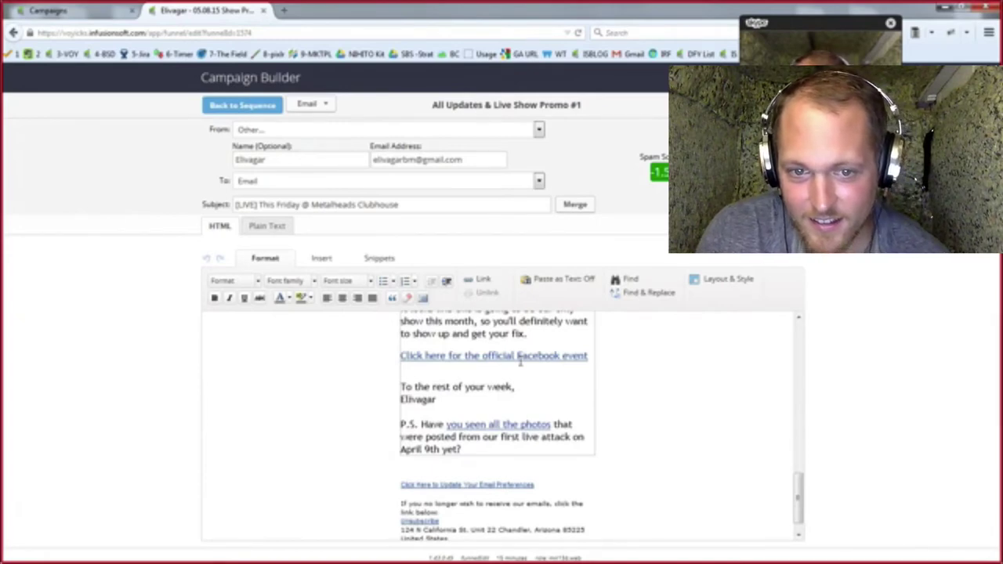
left_click(481, 424)
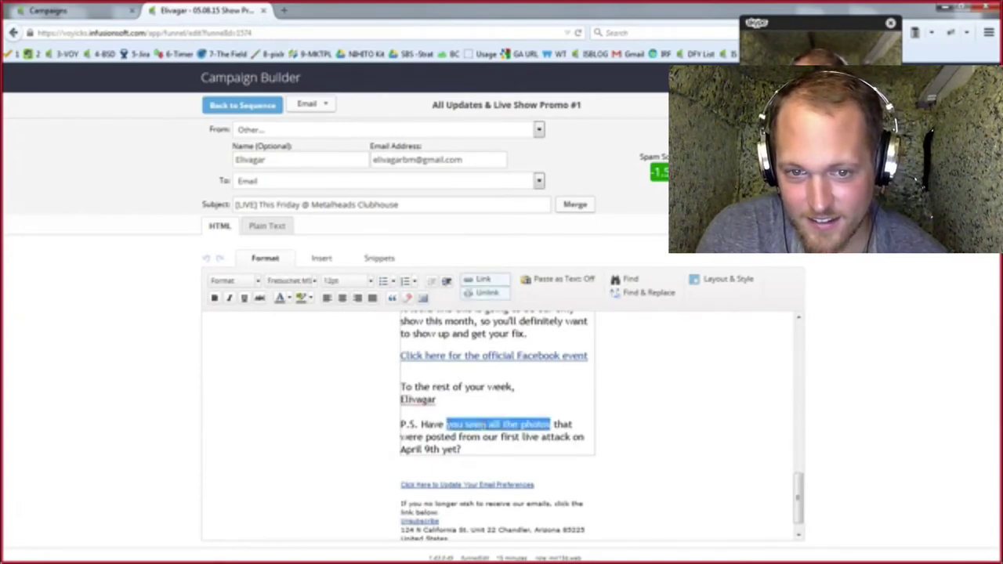
double_click(467, 430)
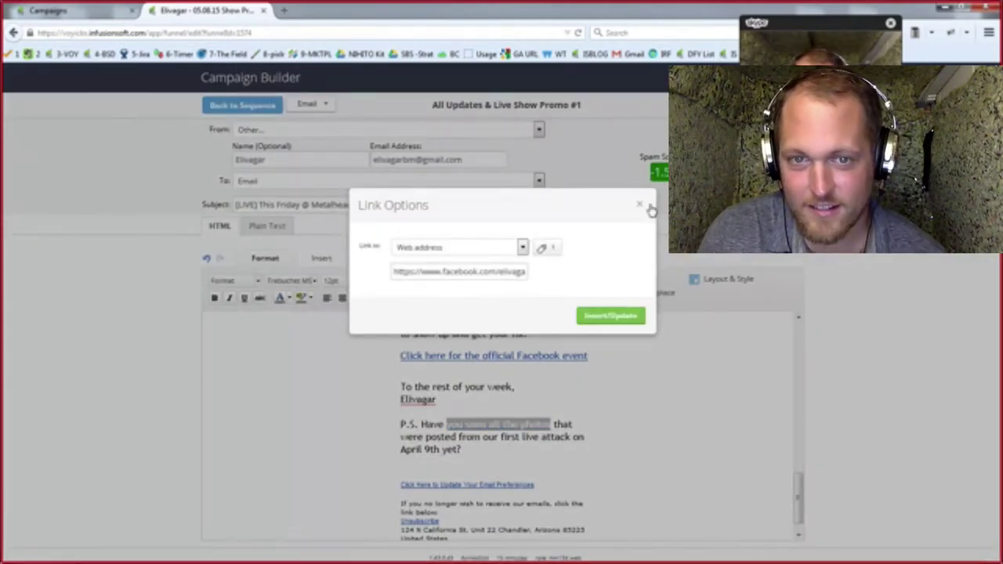
left_click(544, 249)
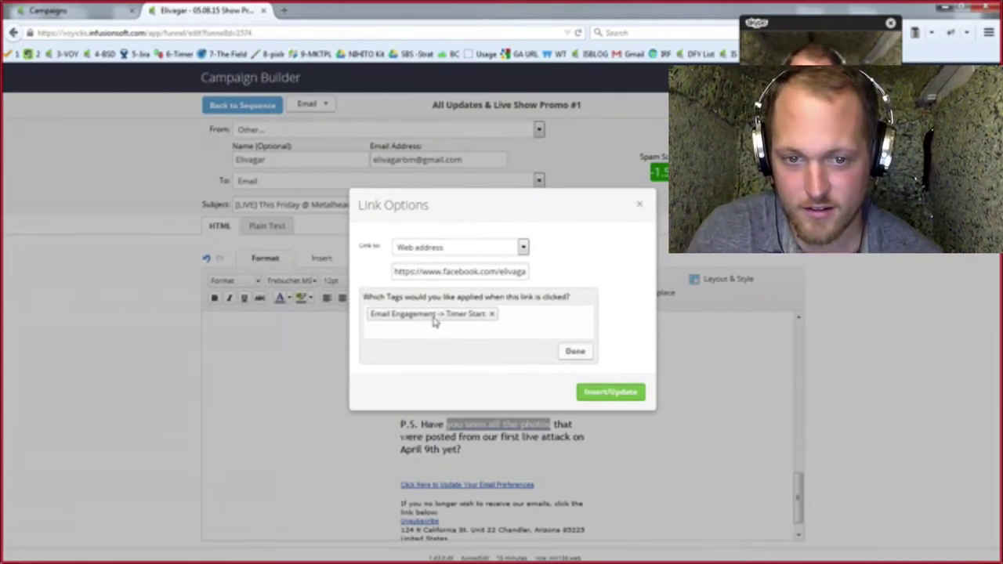
left_click(640, 206)
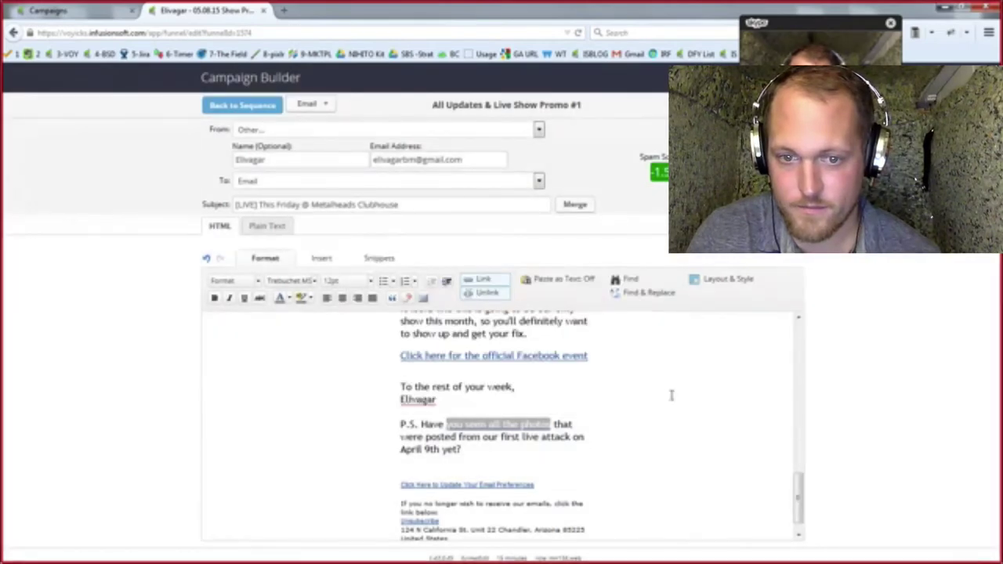
- Inspect the show flyer image's link options, switching the link type to Campaign link and closing without updating
left_click_drag(800, 498, 797, 427)
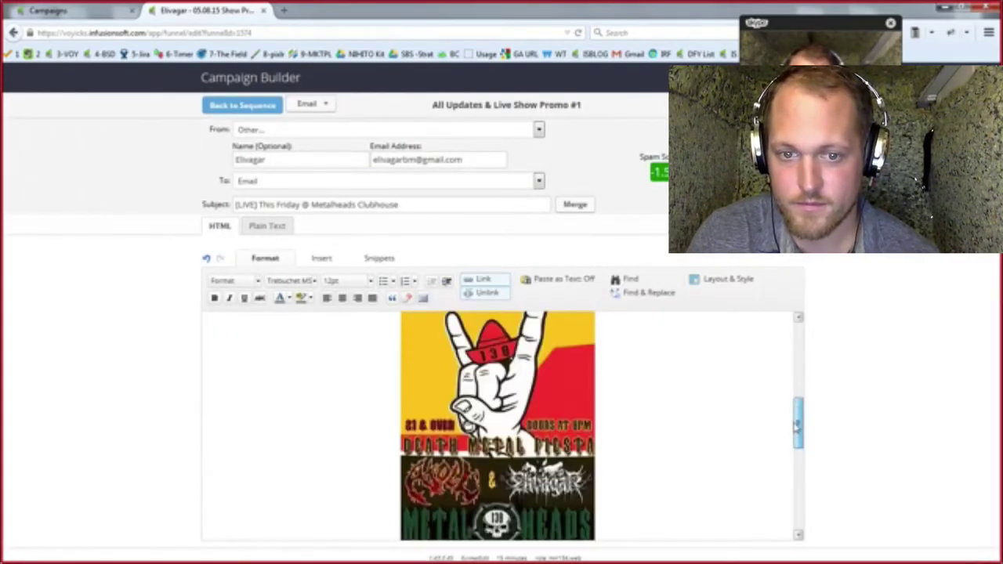
left_click(551, 424)
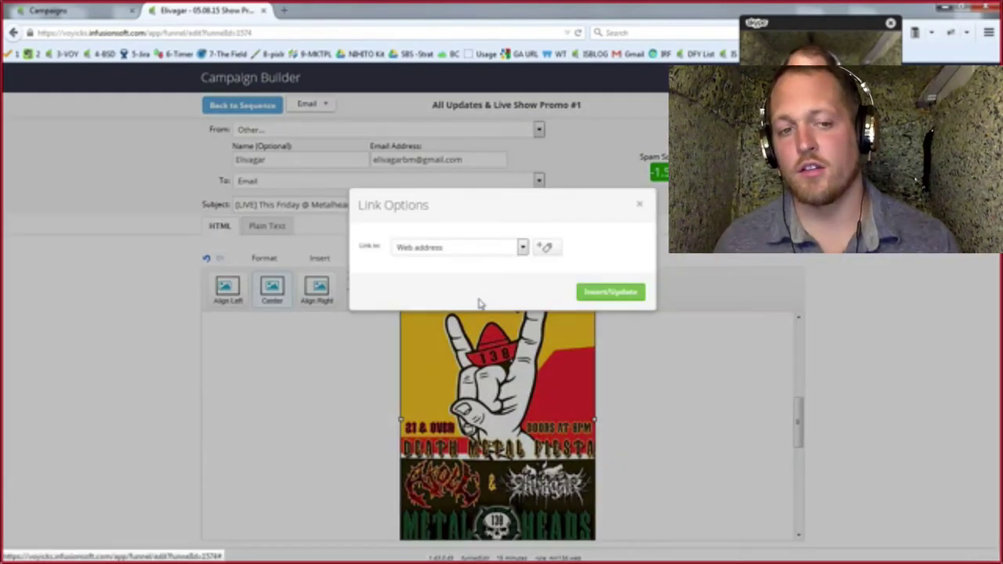
left_click(459, 246)
left_click(459, 305)
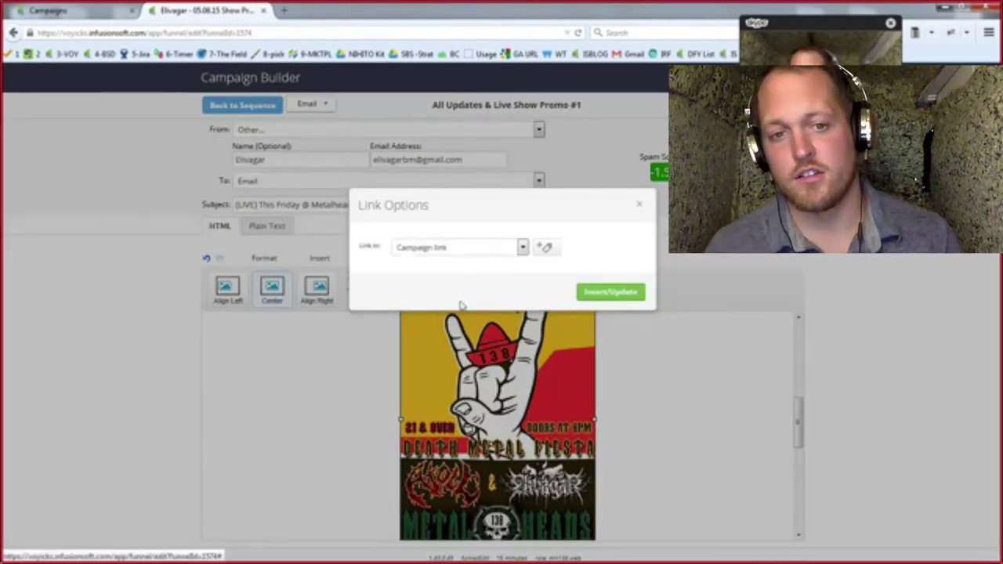
left_click(639, 207)
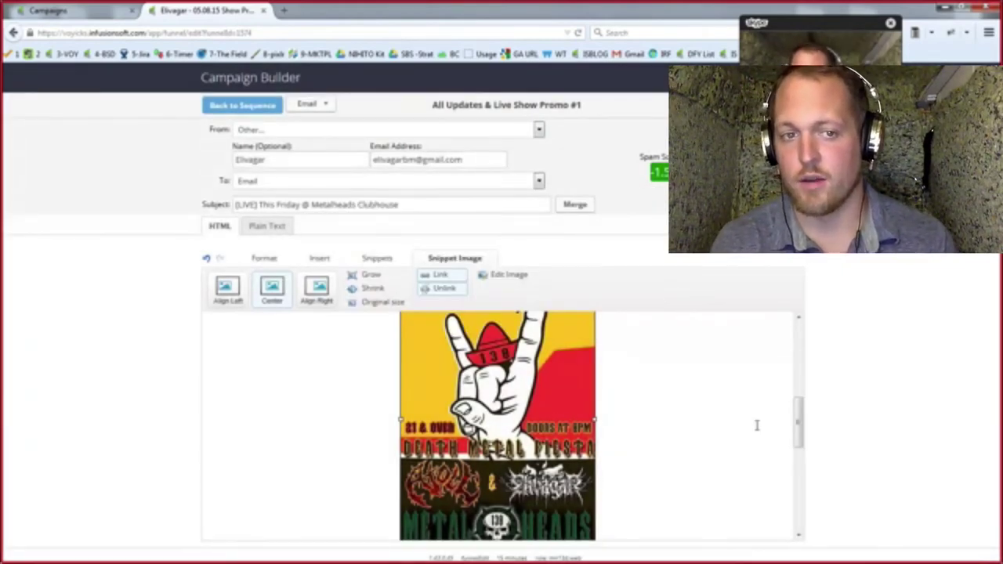
- Open the Infusionsoft Marketplace campaign search in a new tab and search it for engagement
left_click(284, 11)
type("marketplace.infusionsoft.com/search?type=campaign")
key("Return")
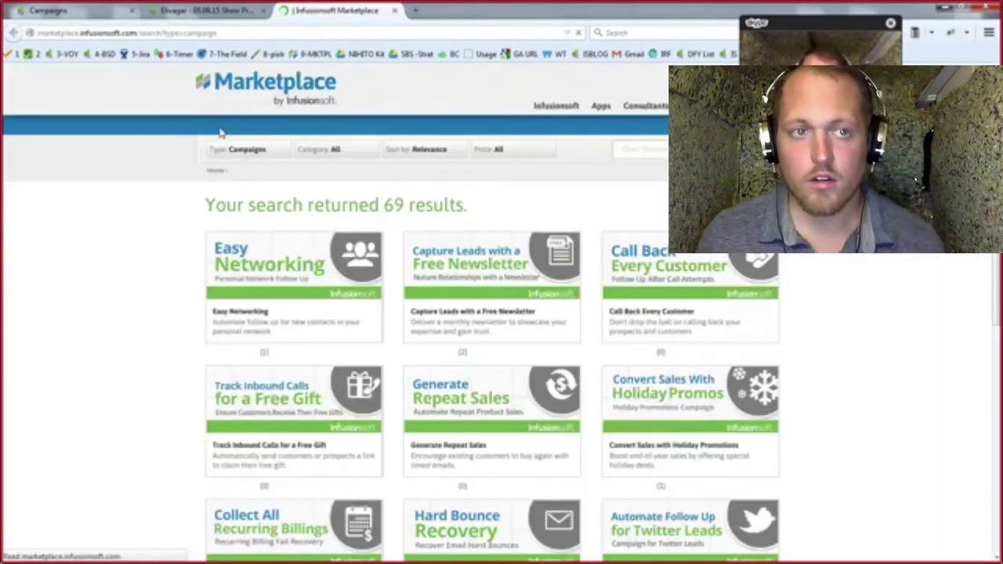
type("engag")
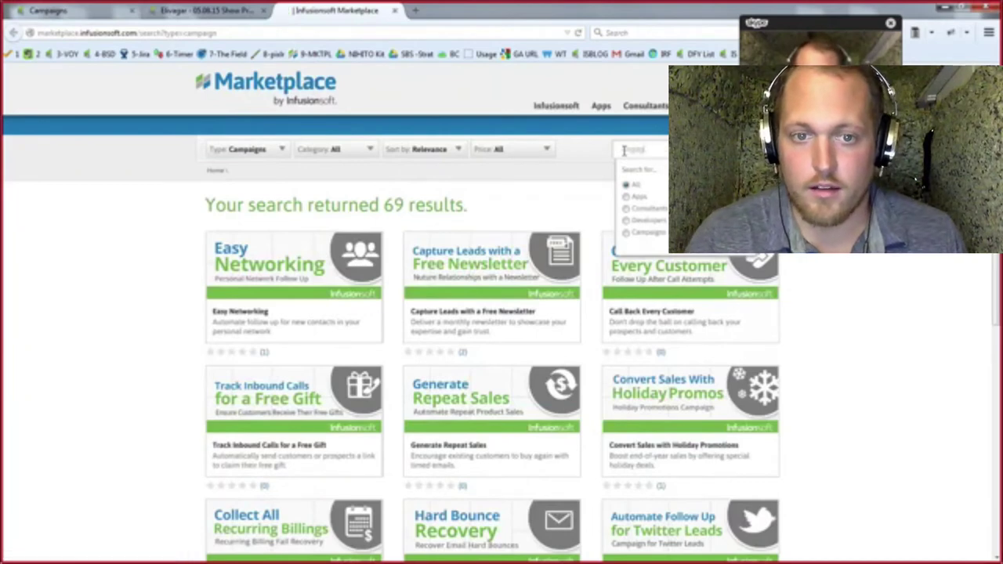
type("ement")
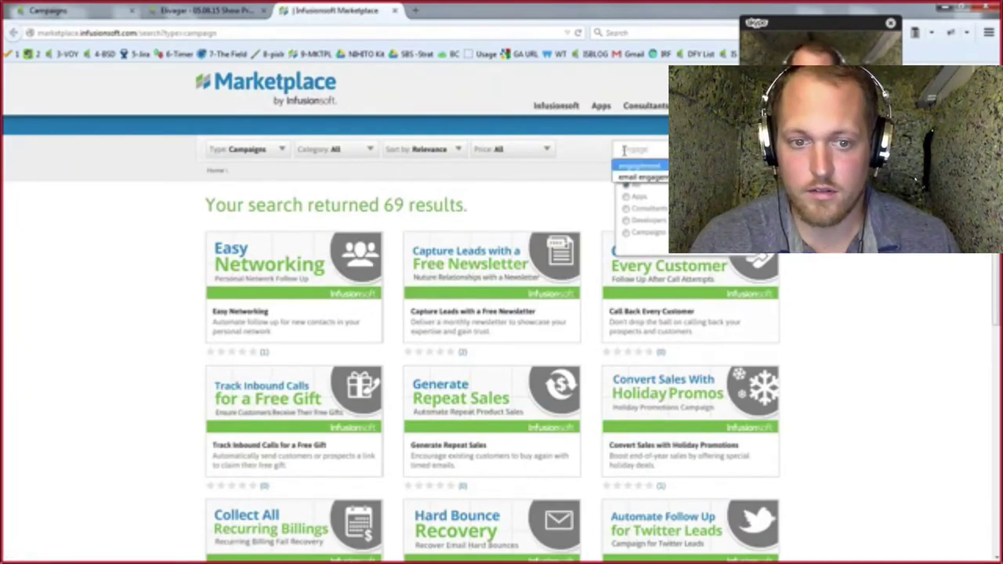
key("Return")
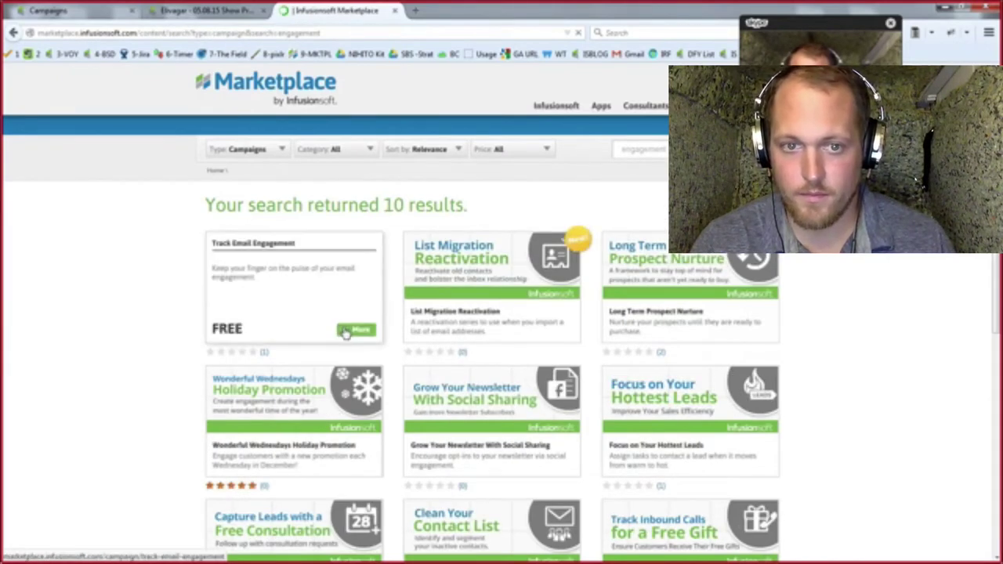
- Open the Track Email Engagement listing, examine its campaign map and sequence screenshots, and close the Marketplace tab
left_click(345, 333)
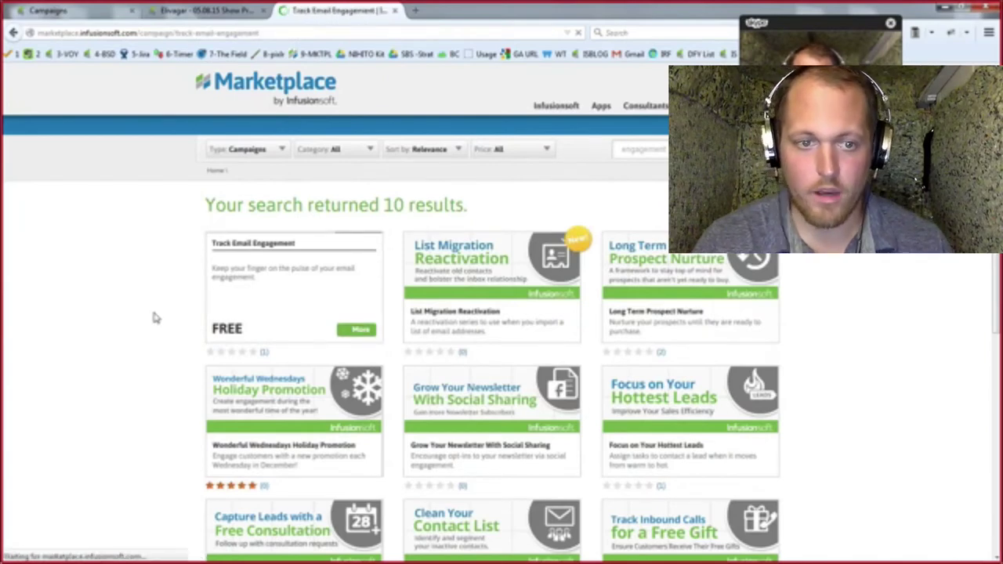
scroll(256, 498, "down", 2)
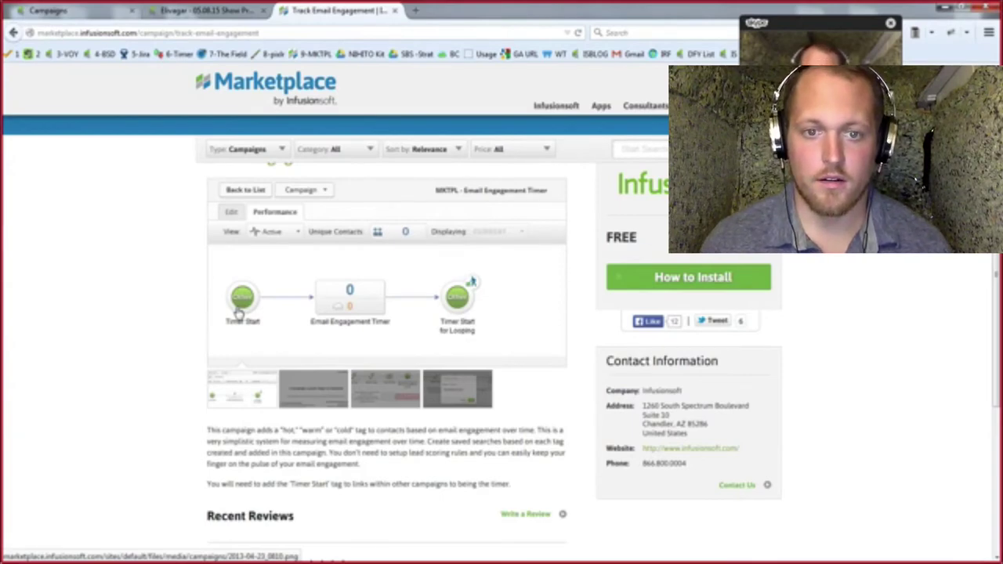
scroll(346, 310, "up", 1)
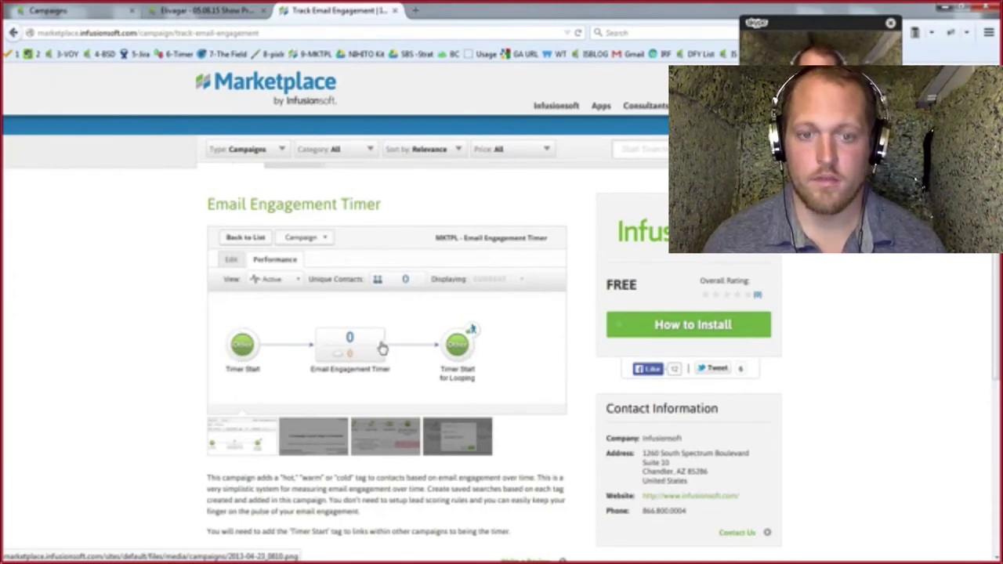
left_click(392, 445)
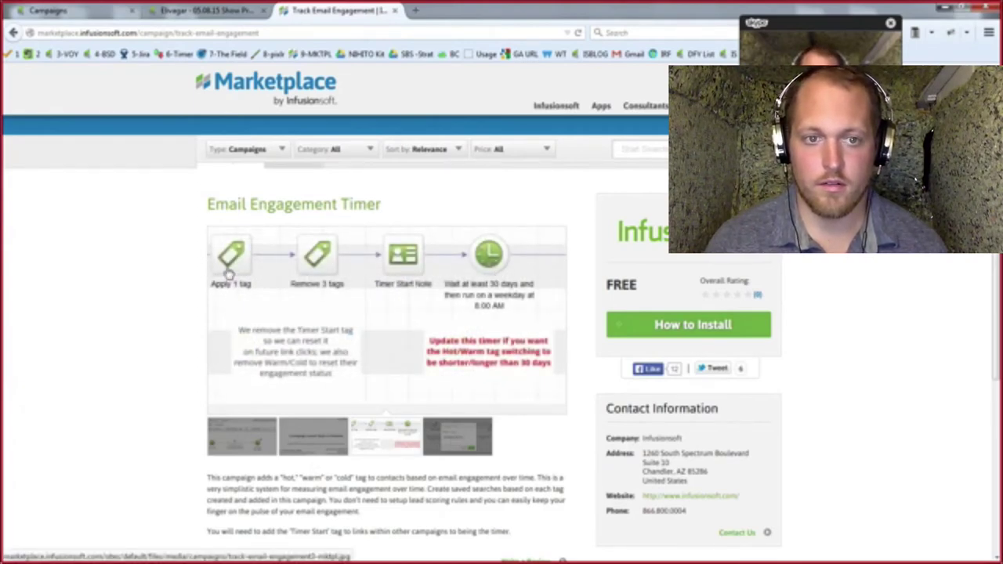
left_click(398, 11)
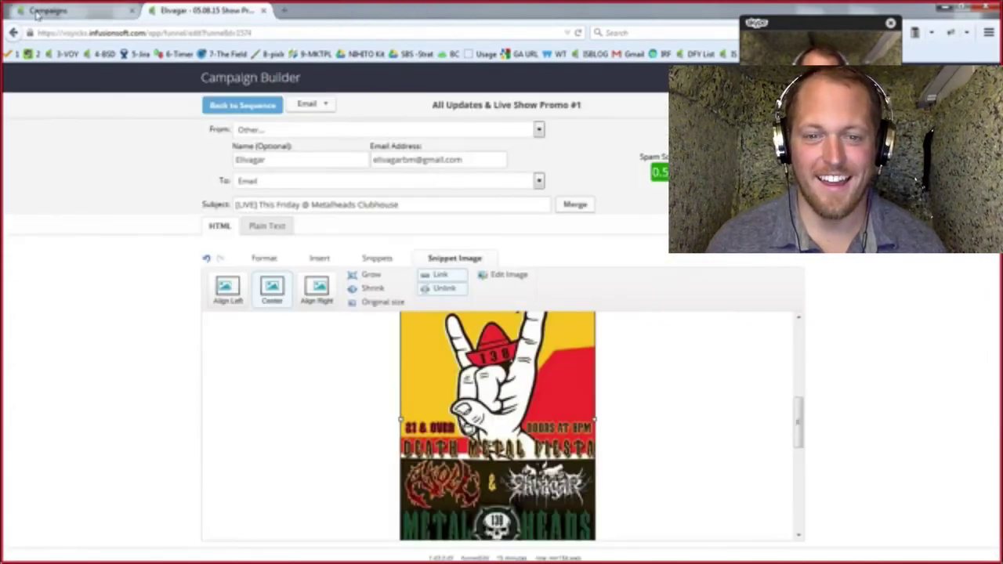
- Return to the campaigns list and search it for timer and for engagement
left_click(47, 10)
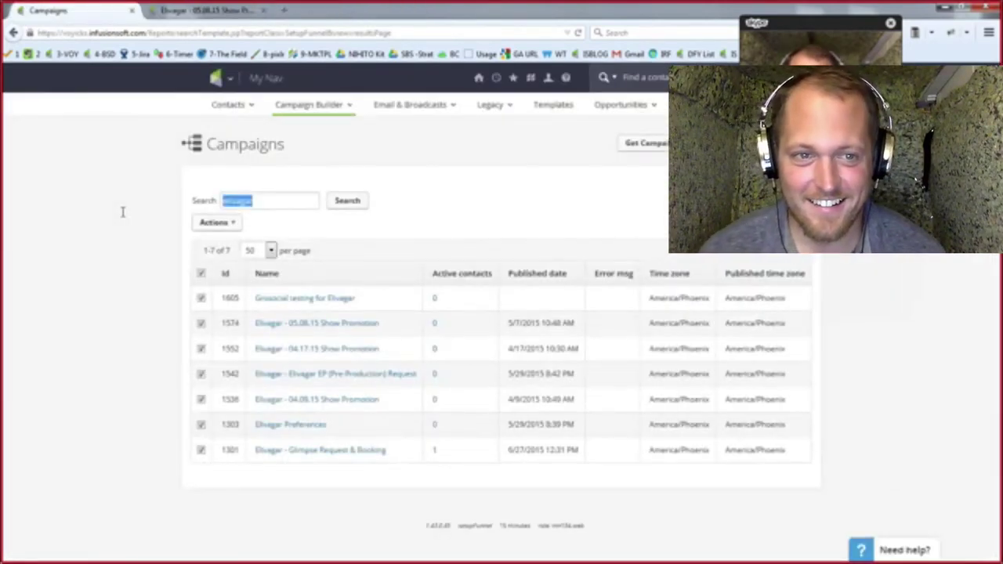
key("Return")
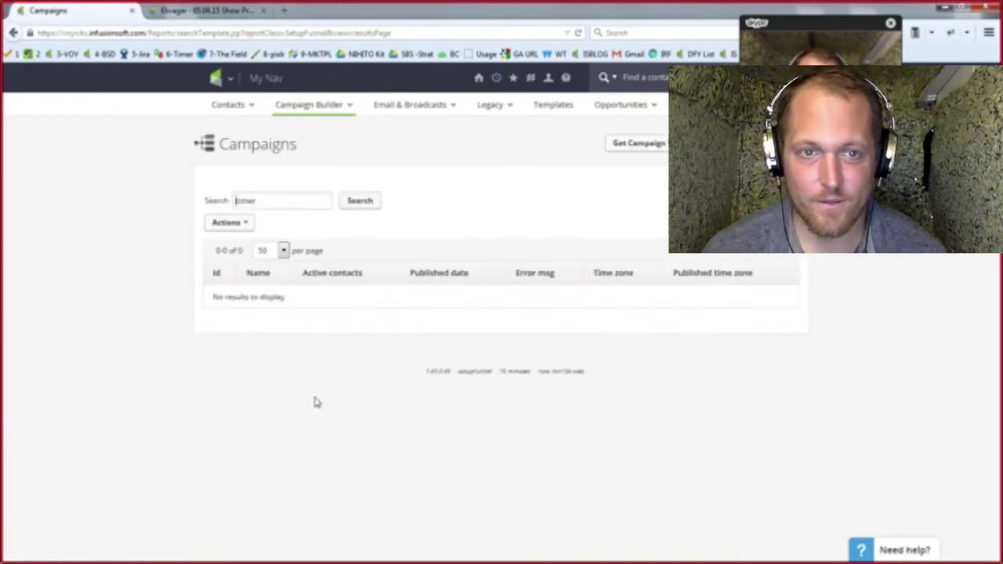
key("ctrl+a")
type("engagement")
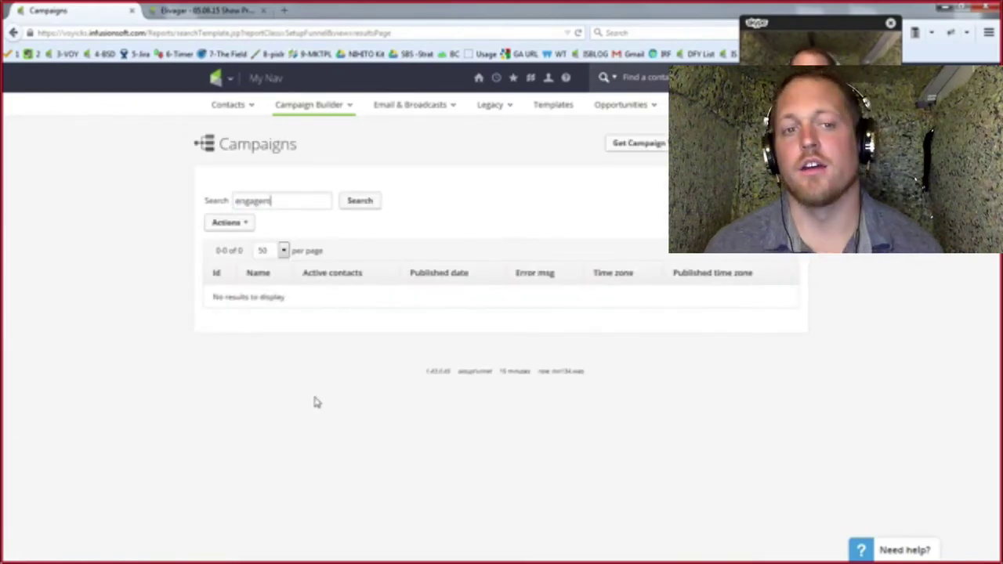
key("Return")
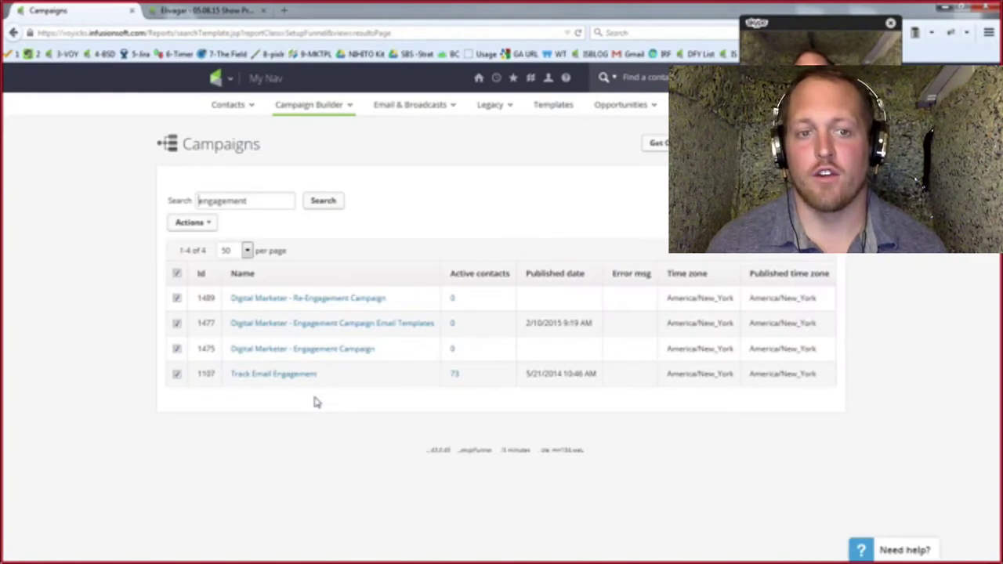
- Open the Track Email Engagement campaign and check the tags of the Timer Start and Timer Start for Looping goals, cancelling each dialog
left_click(295, 379)
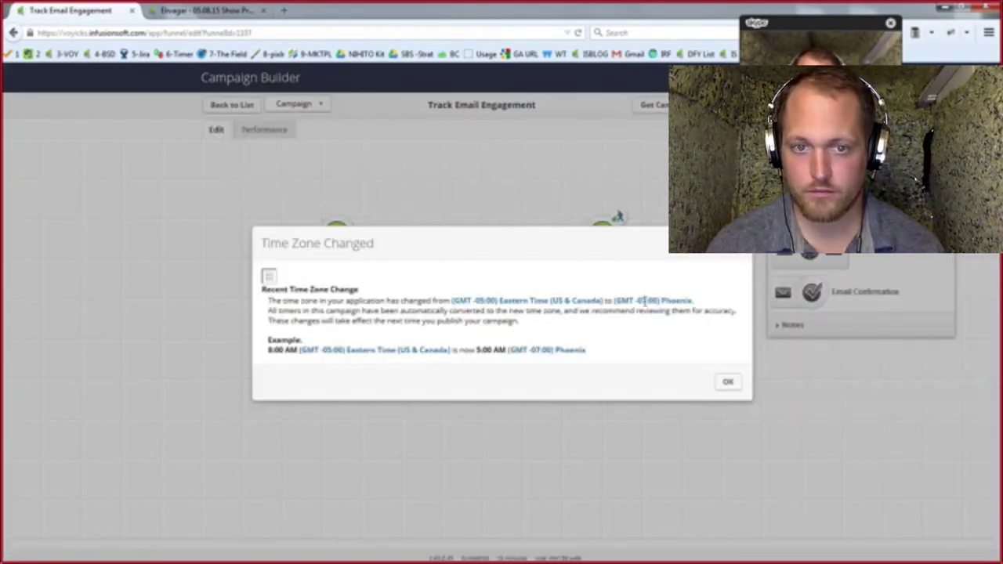
left_click(728, 381)
double_click(336, 233)
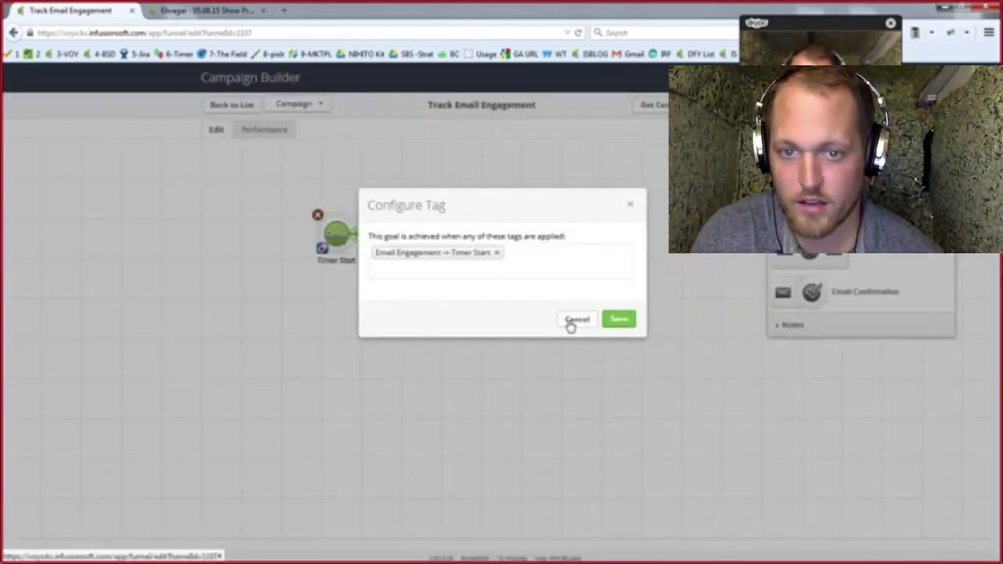
left_click(577, 320)
double_click(601, 233)
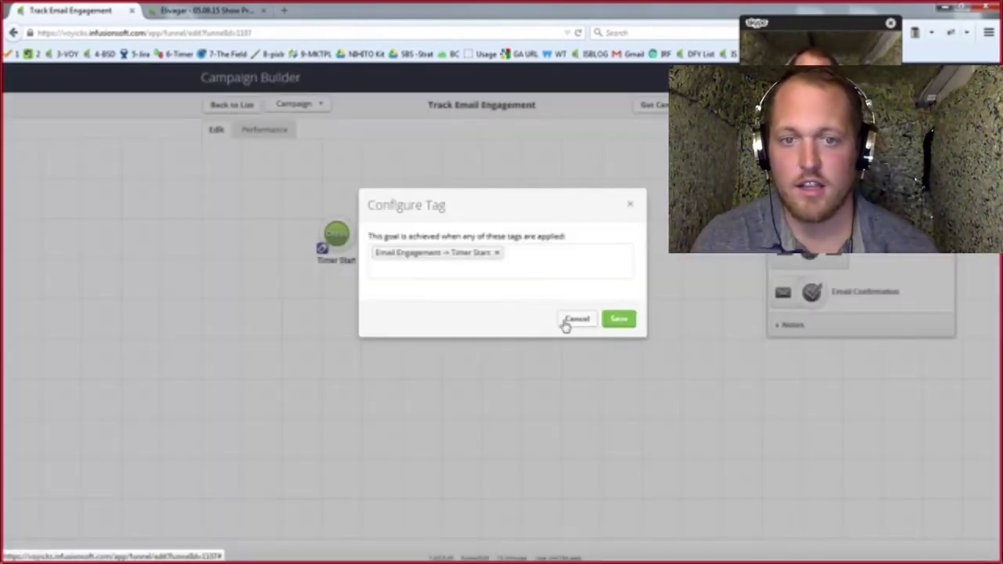
left_click(570, 321)
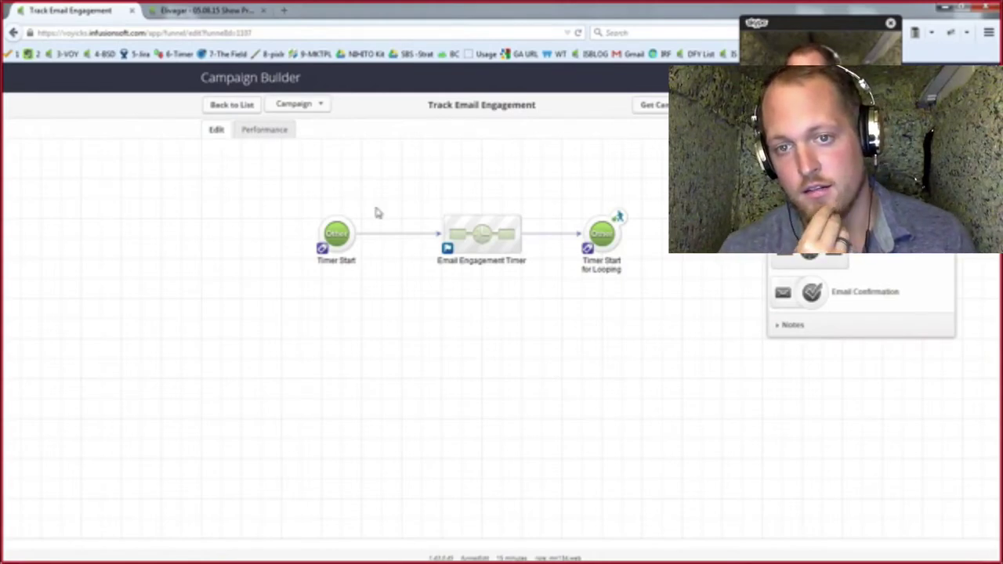
- Open the Email Engagement Timer sequence and check the tags in its first apply-tag and remove-tag steps, cancelling each dialog
left_click_drag(408, 189, 532, 283)
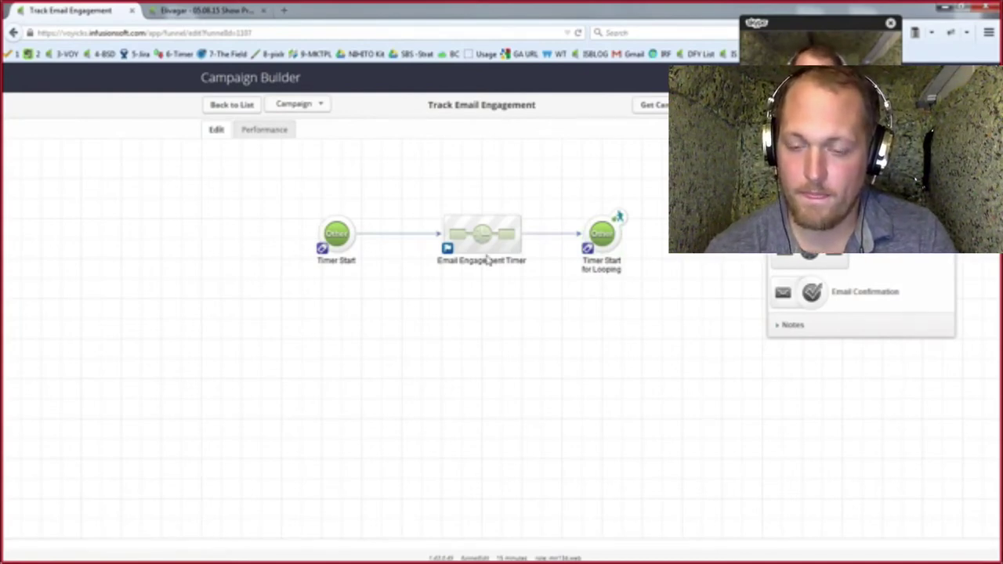
left_click(337, 233)
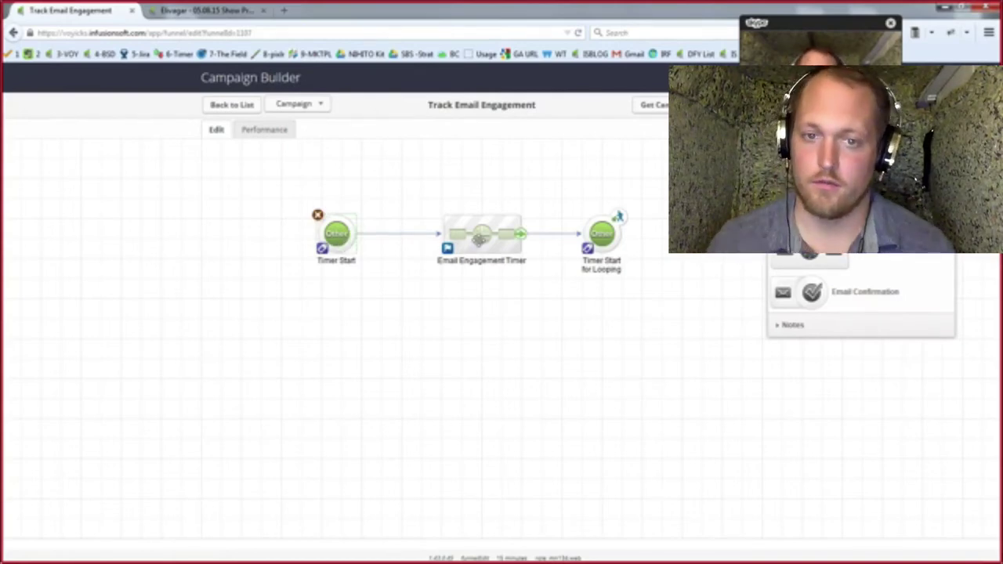
left_click(478, 239)
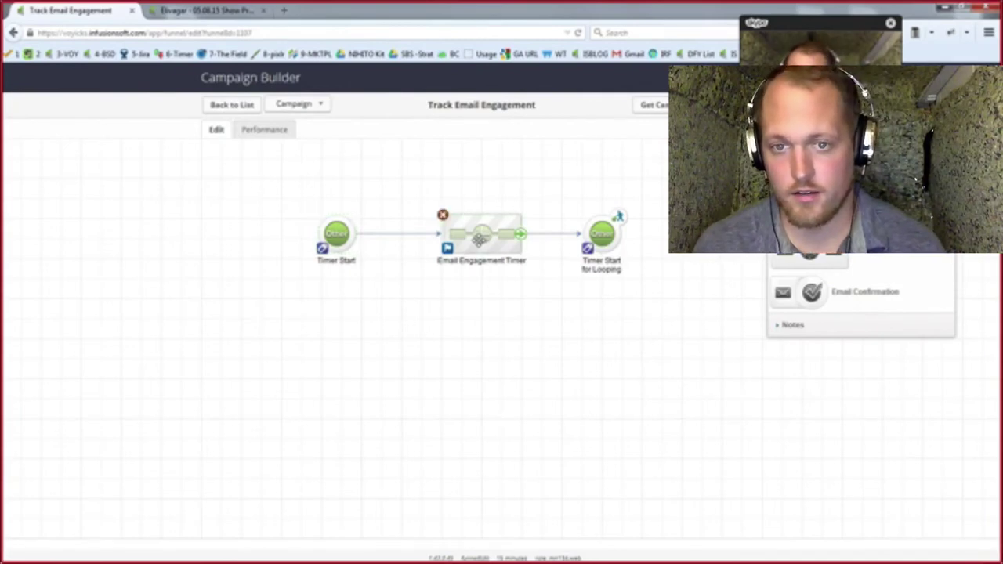
double_click(478, 239)
double_click(100, 200)
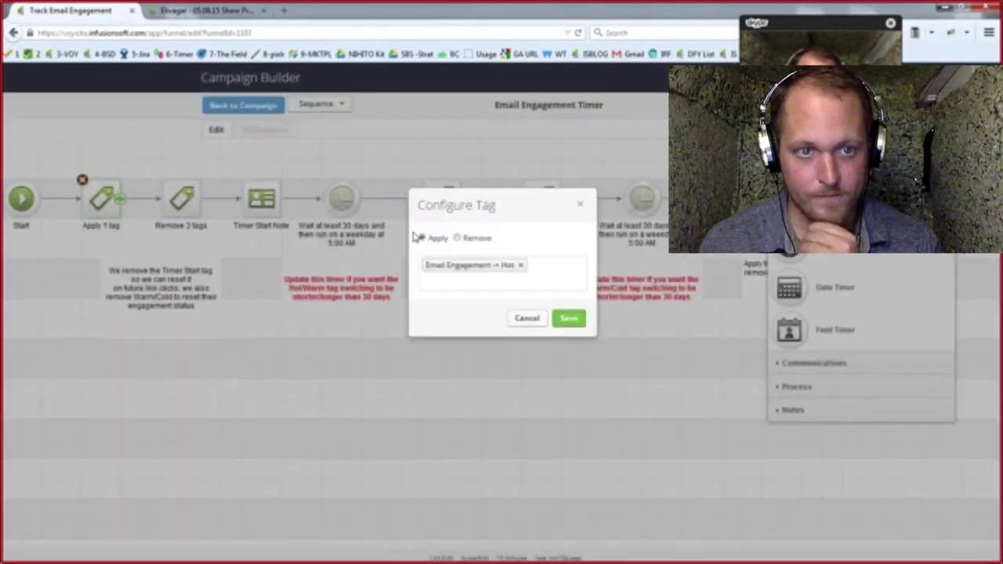
left_click(529, 318)
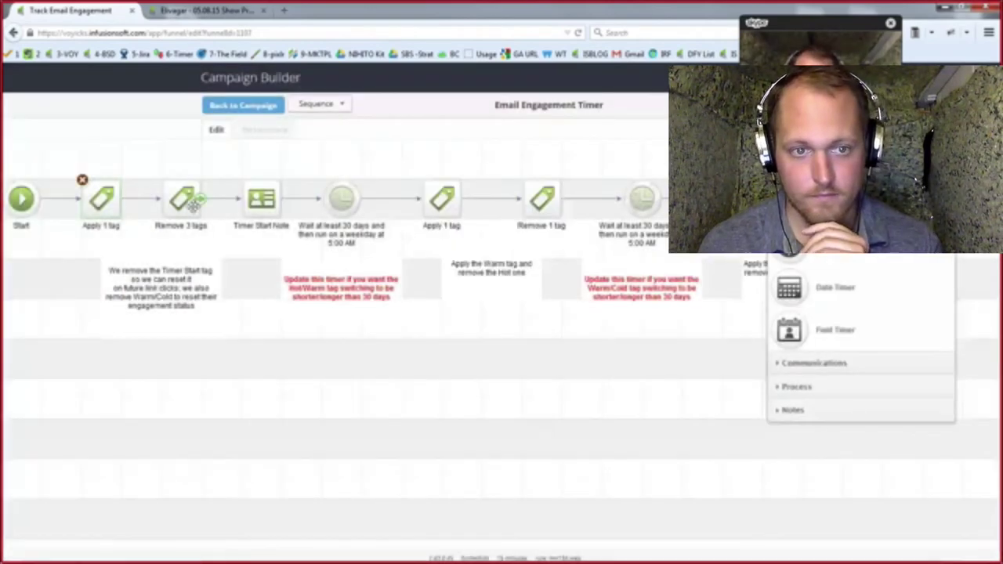
left_click(191, 202)
double_click(192, 202)
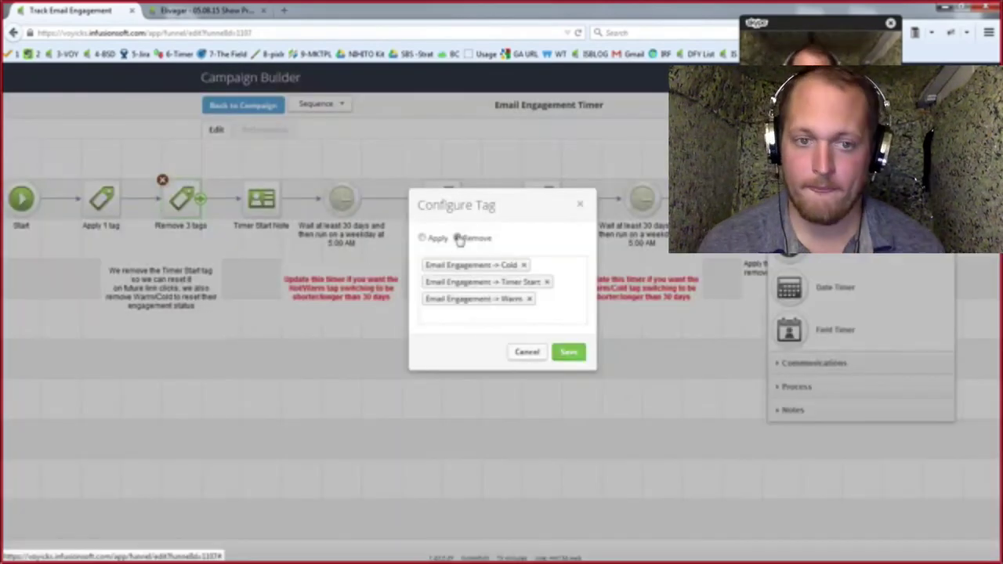
left_click(527, 353)
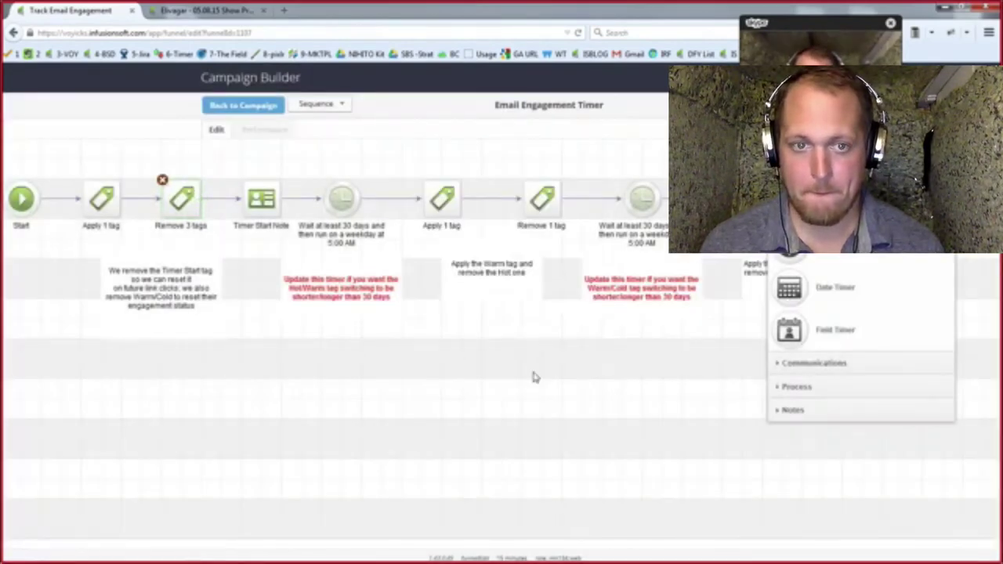
- Examine the rest of the Email Engagement Timer sequence, then leave the campaign and return to the dashboard
left_click_drag(542, 414, 270, 487)
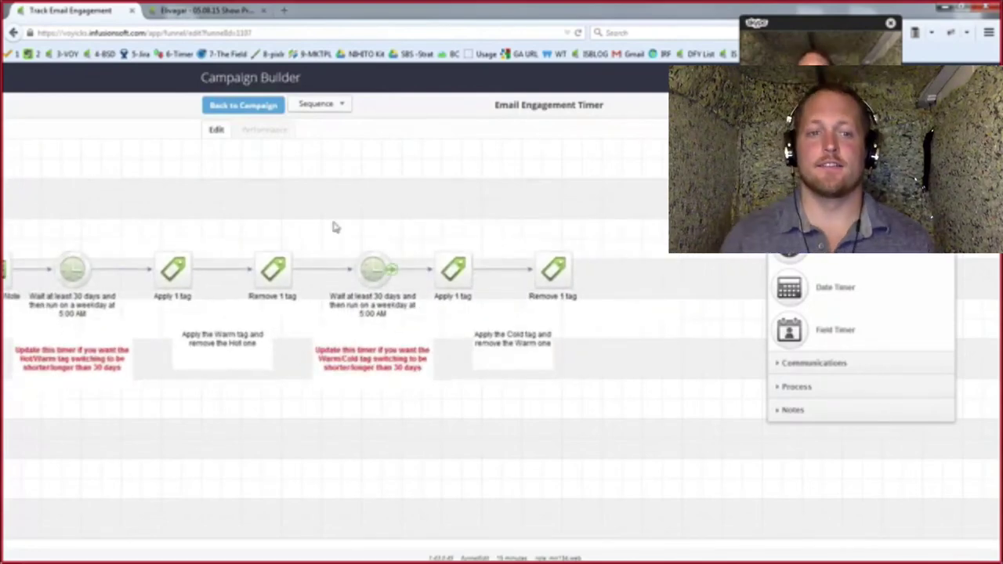
left_click(228, 105)
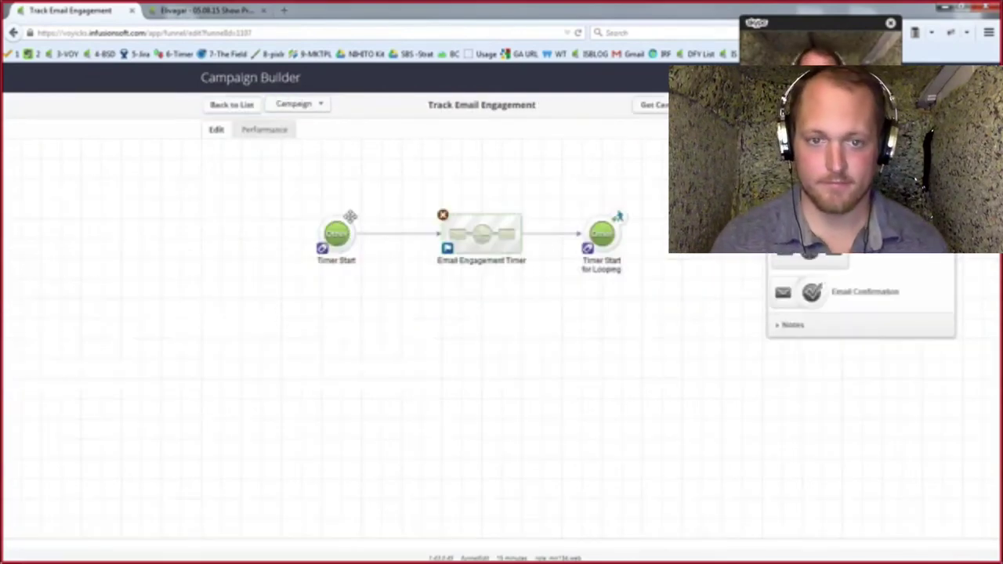
left_click(219, 106)
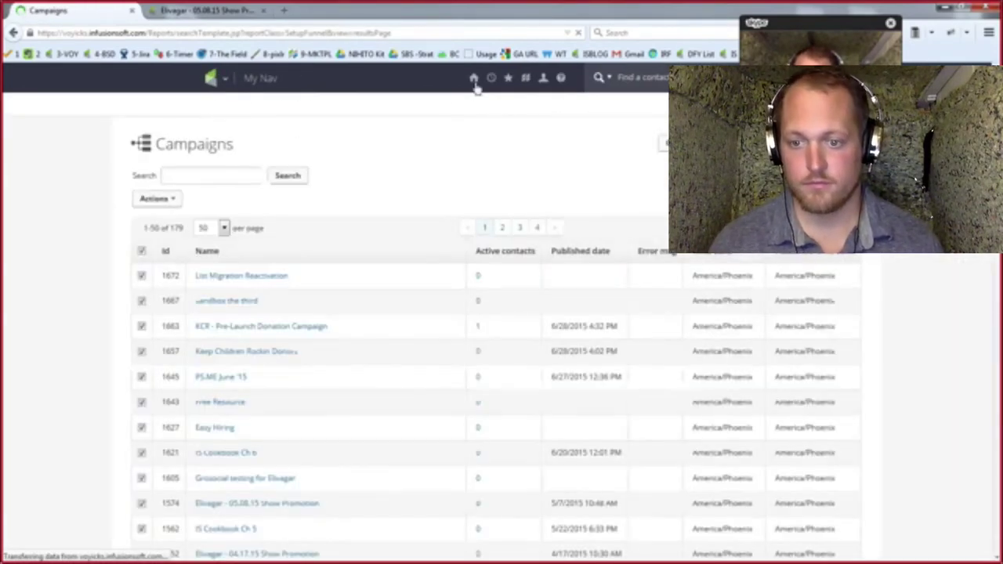
mouse_move(470, 80)
left_click(471, 157)
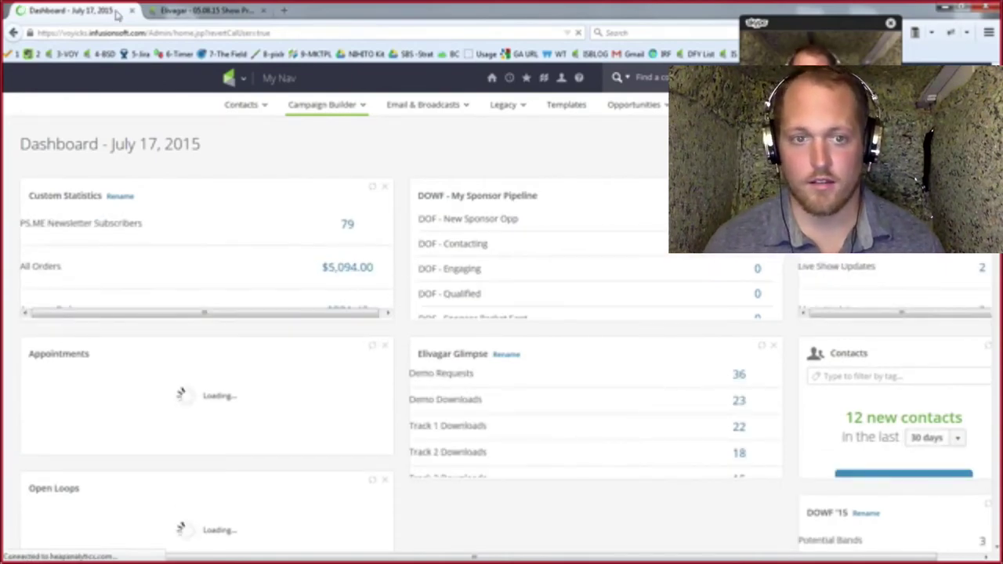
- Return to the 05.08.15 Show Promotion campaign and check the layout and style options of the All Updates & Live Show Promo #1 email
left_click(170, 10)
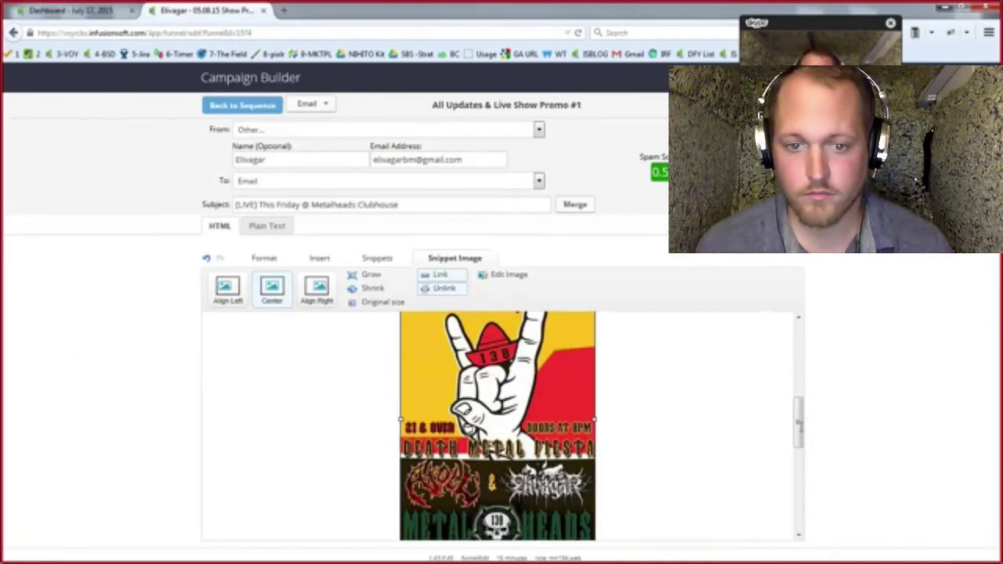
left_click_drag(798, 429, 802, 452)
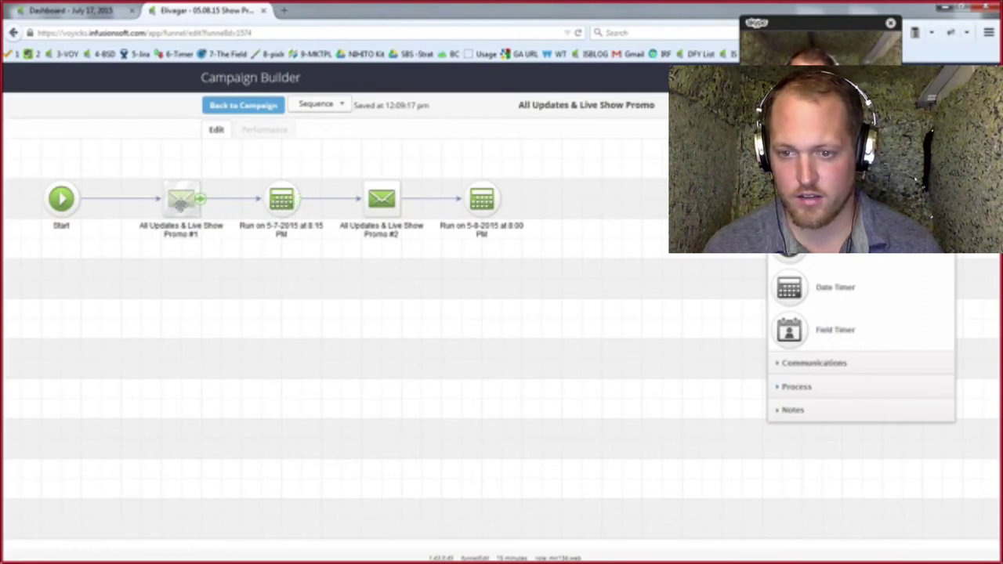
double_click(181, 199)
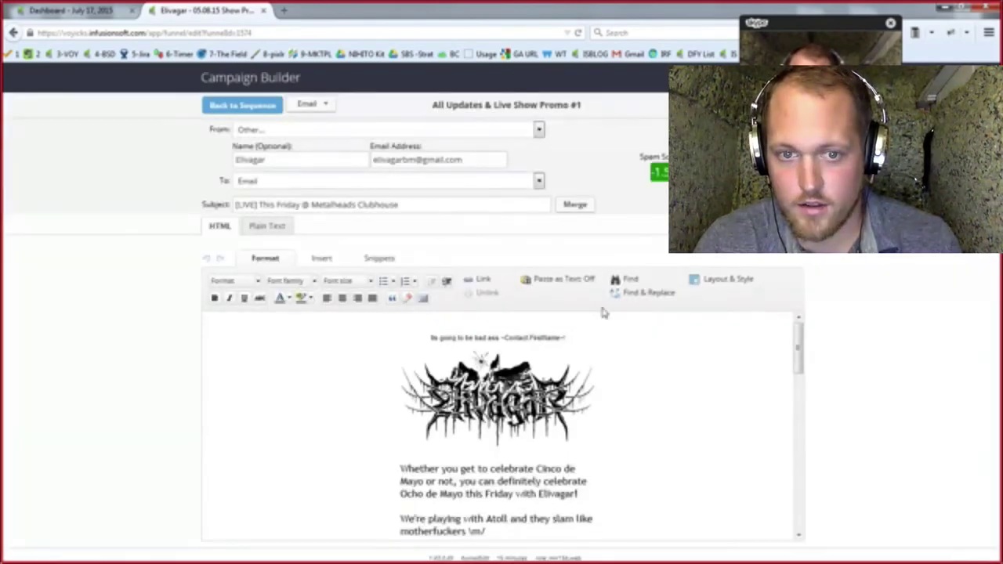
left_click(722, 279)
left_click(793, 312)
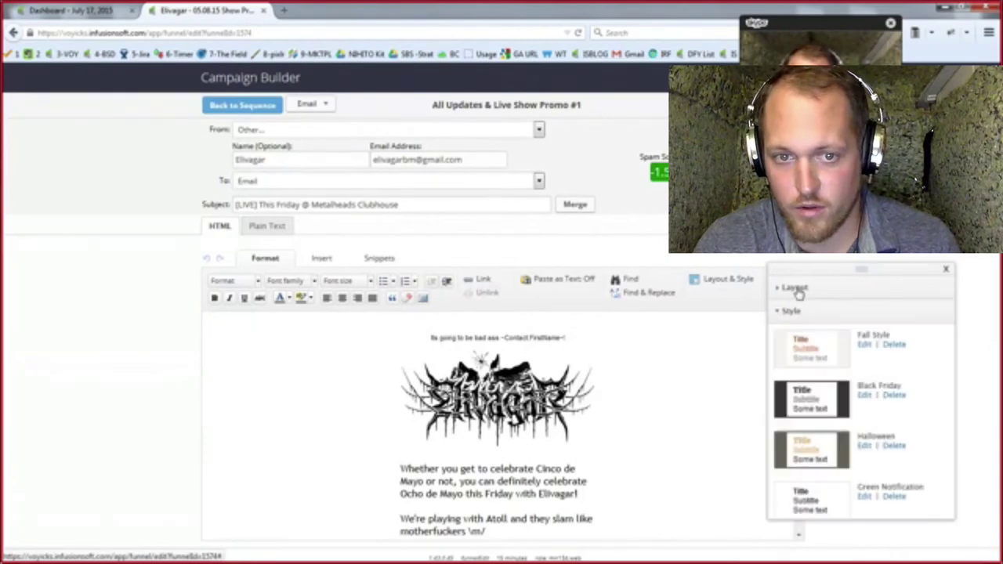
left_click(795, 288)
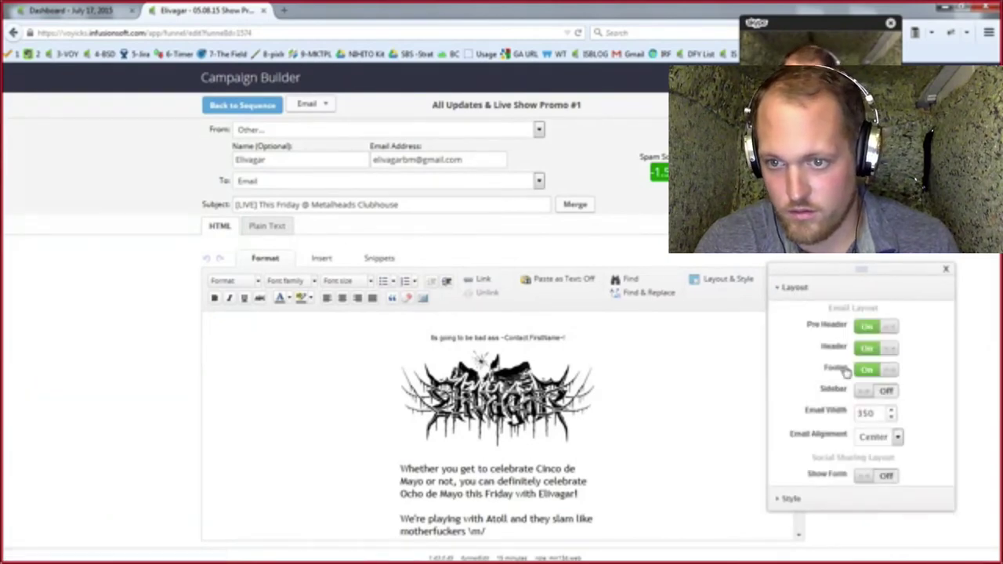
left_click(946, 270)
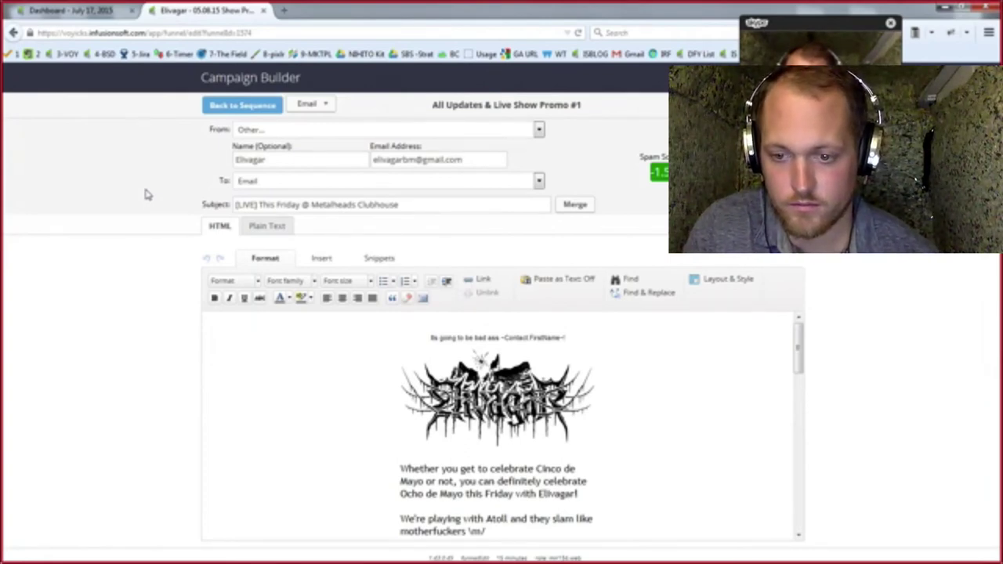
left_click(219, 107)
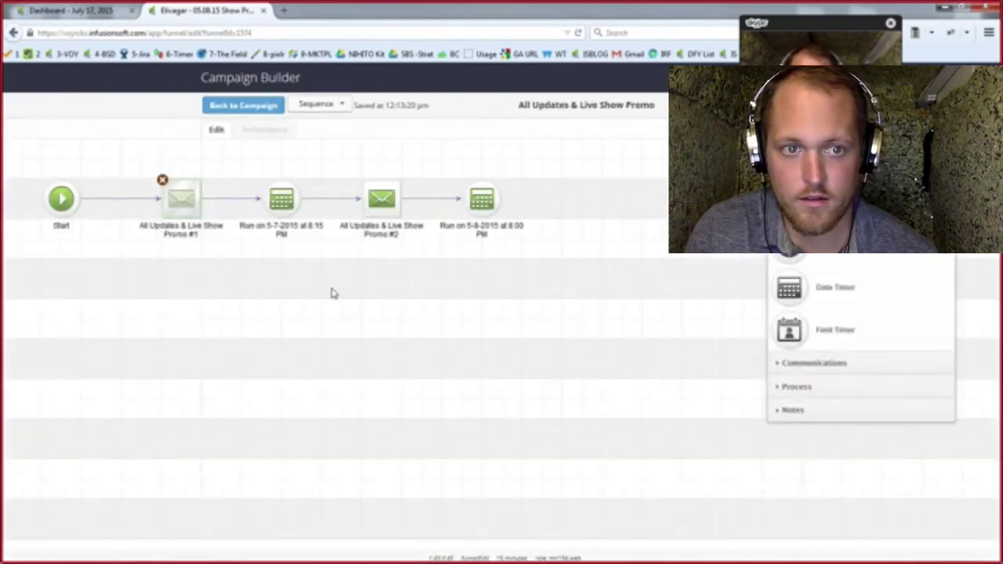
- Check the date settings and calendar of the timer between the two promo emails, and cancel the dialog
double_click(281, 209)
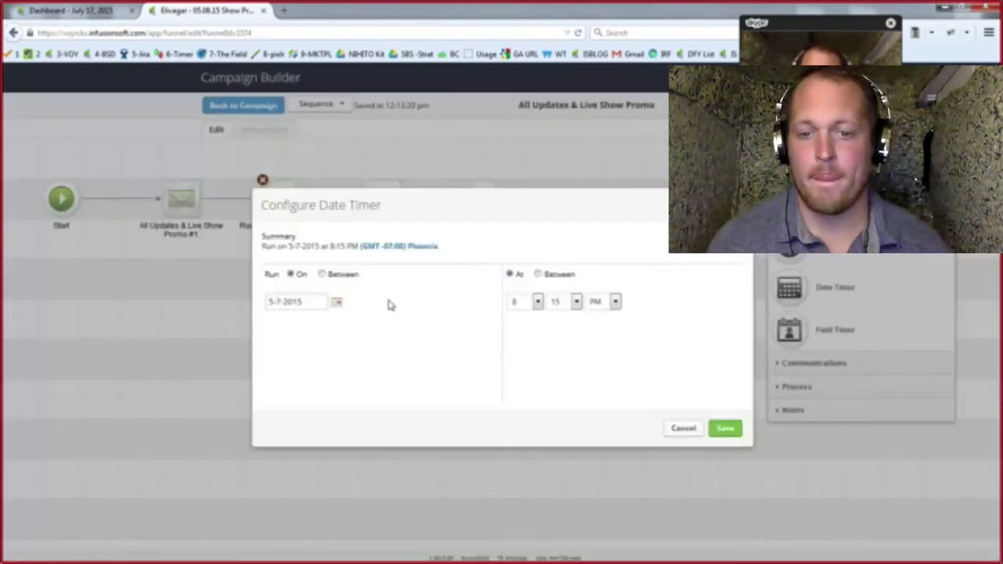
left_click(340, 304)
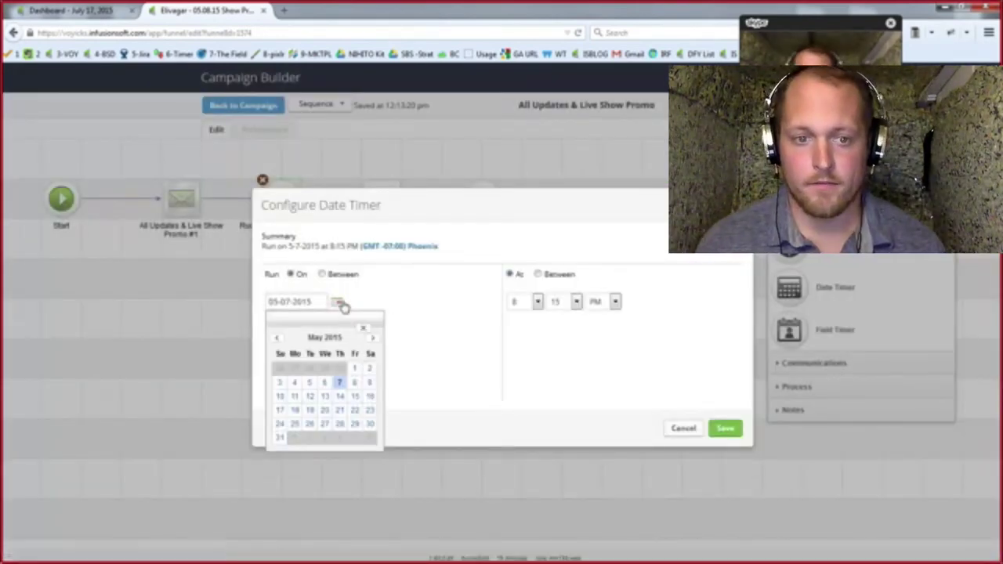
left_click(686, 429)
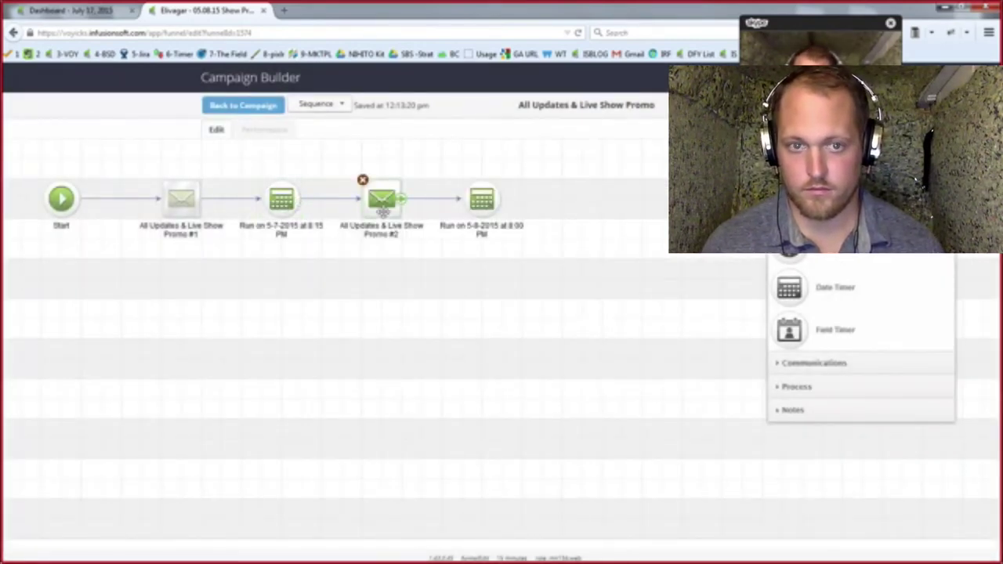
- Open the All Updates & Live Show Promo #2 email, copy the web address of its "click here" link, and load it in a new browser tab
double_click(381, 204)
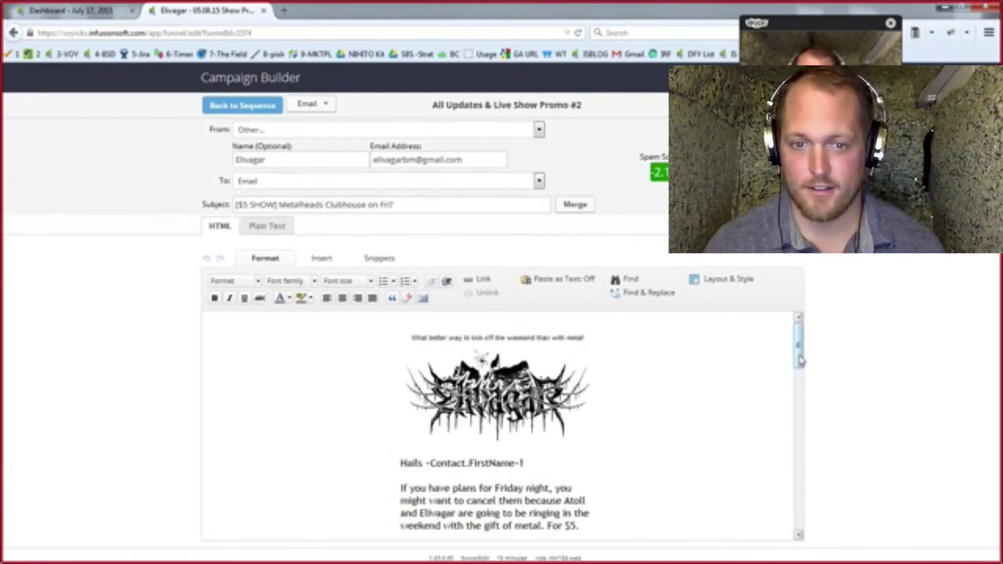
mouse_move(800, 360)
left_mouse_down()
mouse_move(799, 504)
mouse_move(799, 486)
left_mouse_up()
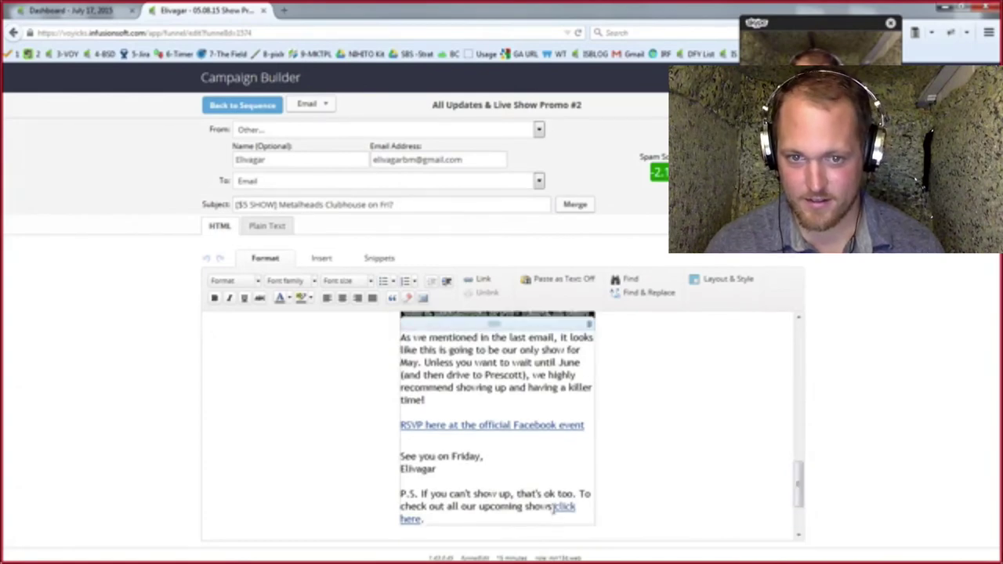
left_click_drag(556, 506, 421, 519)
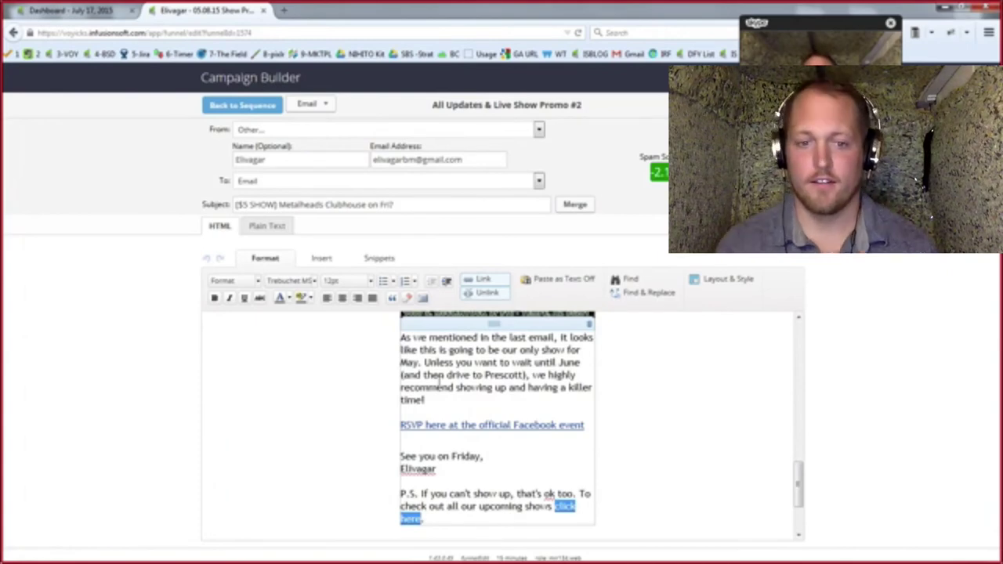
left_click(480, 279)
triple_click(442, 272)
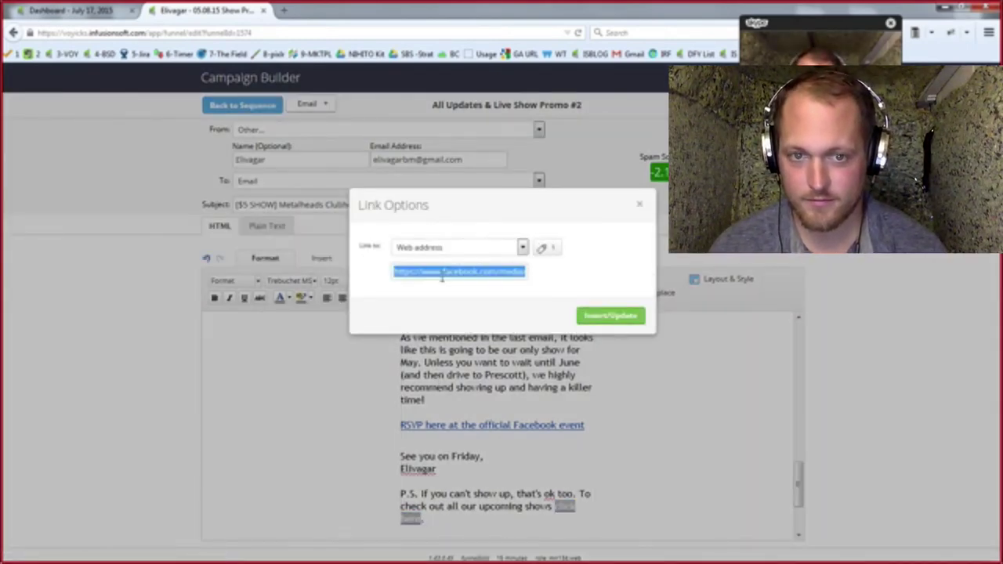
key("ctrl+c")
key("ctrl+t")
key("ctrl+v")
key("Return")
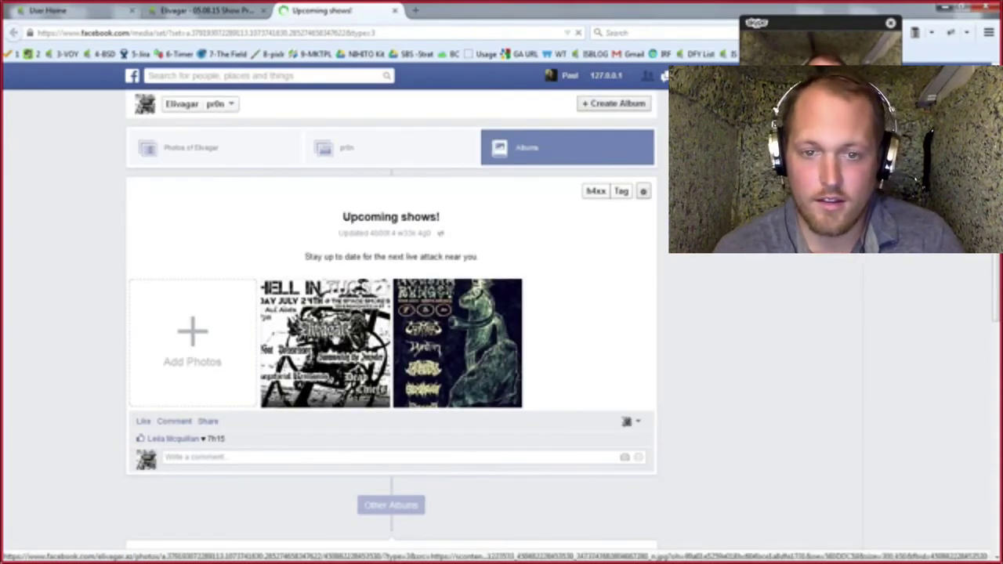
- View the September 17th show poster in the Upcoming shows album, then return to the email and close its link options
left_click(460, 347)
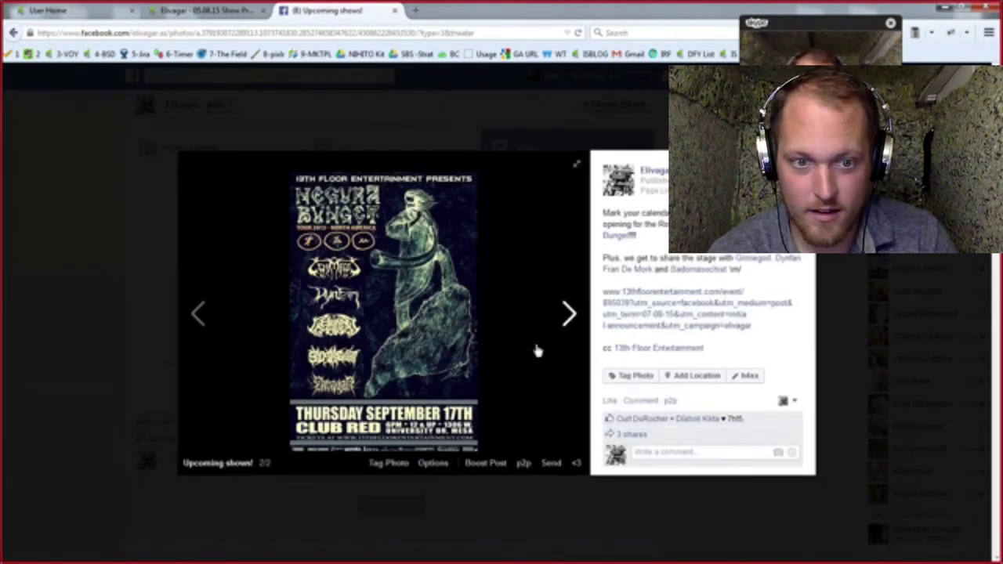
left_click(38, 325)
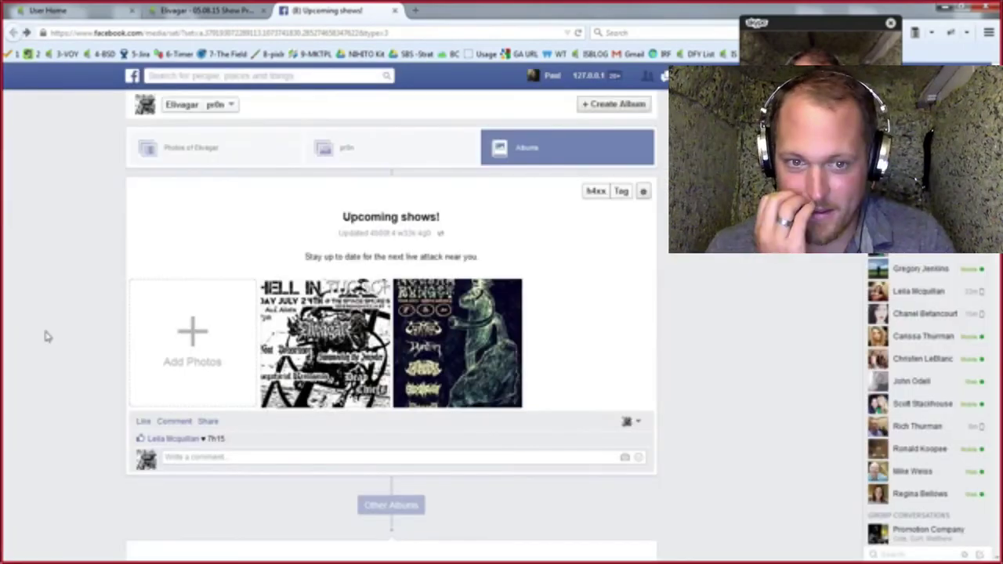
left_click(211, 11)
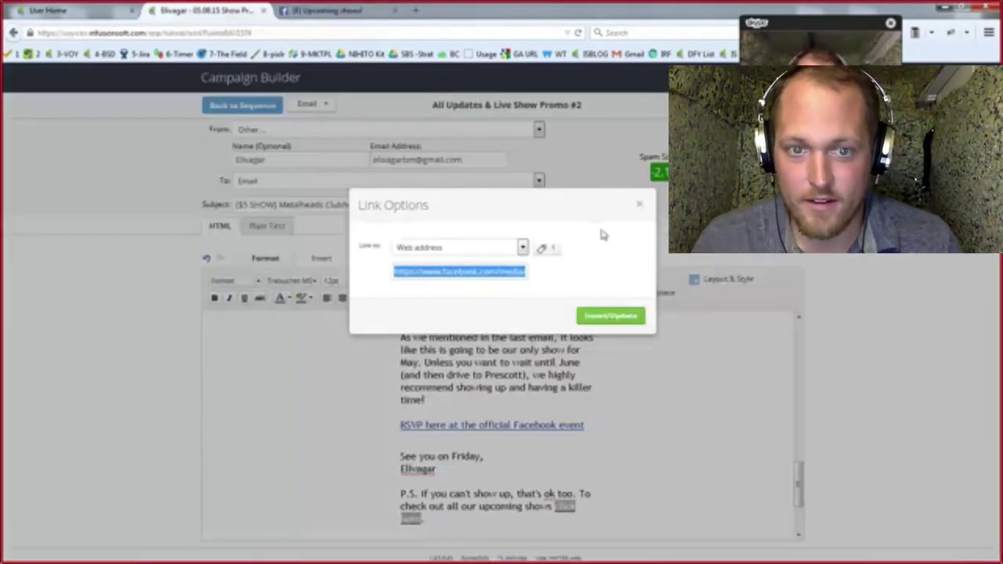
left_click(640, 207)
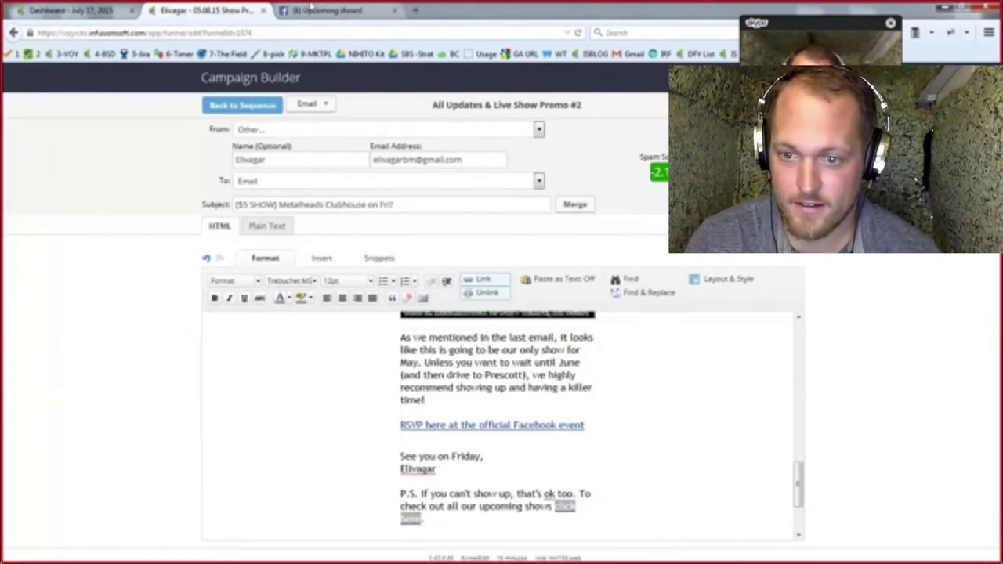
- View both posters in the Facebook Upcoming shows album, close its tab, and return from the email to its sequence
left_click(311, 11)
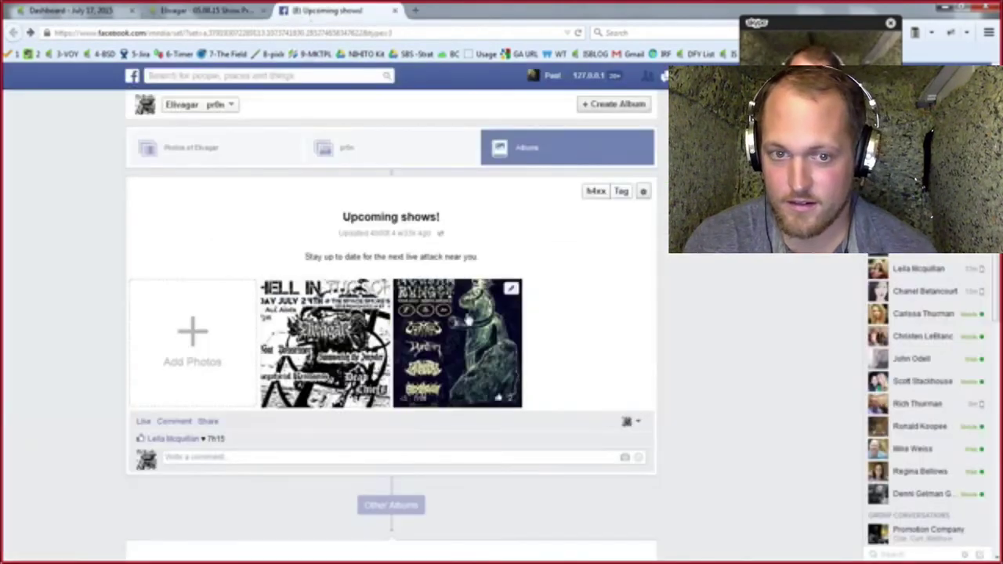
left_click(445, 314)
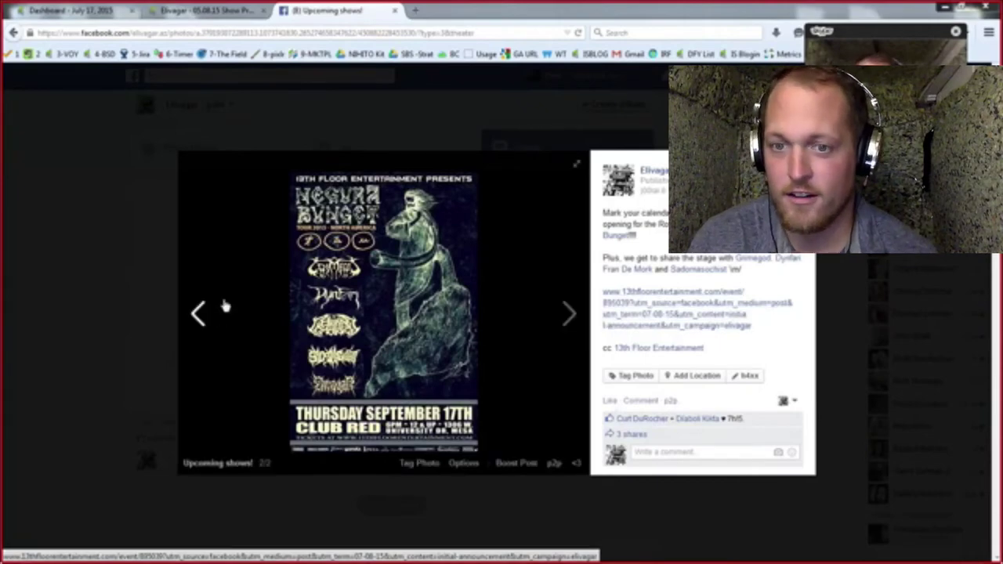
left_click(196, 313)
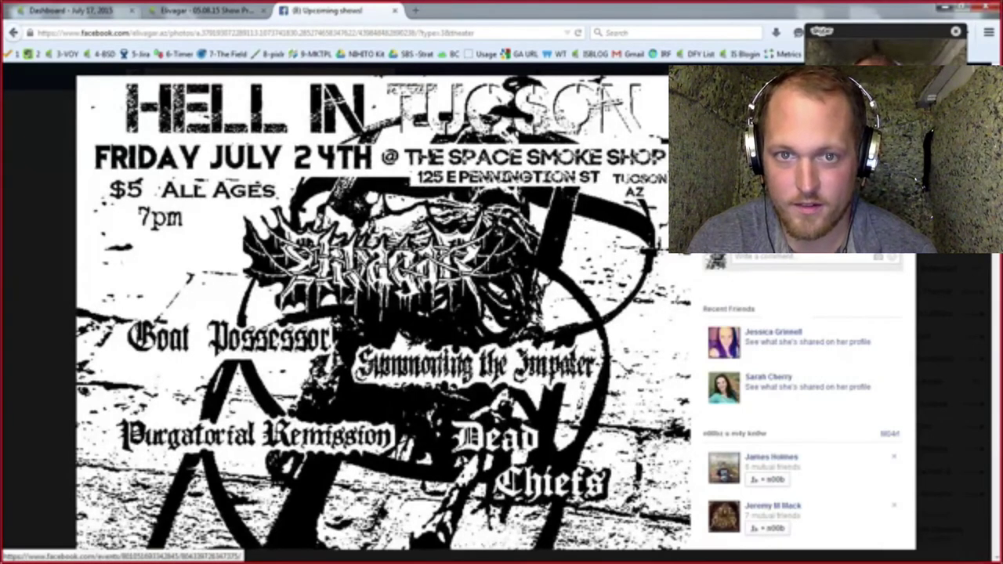
left_click(396, 11)
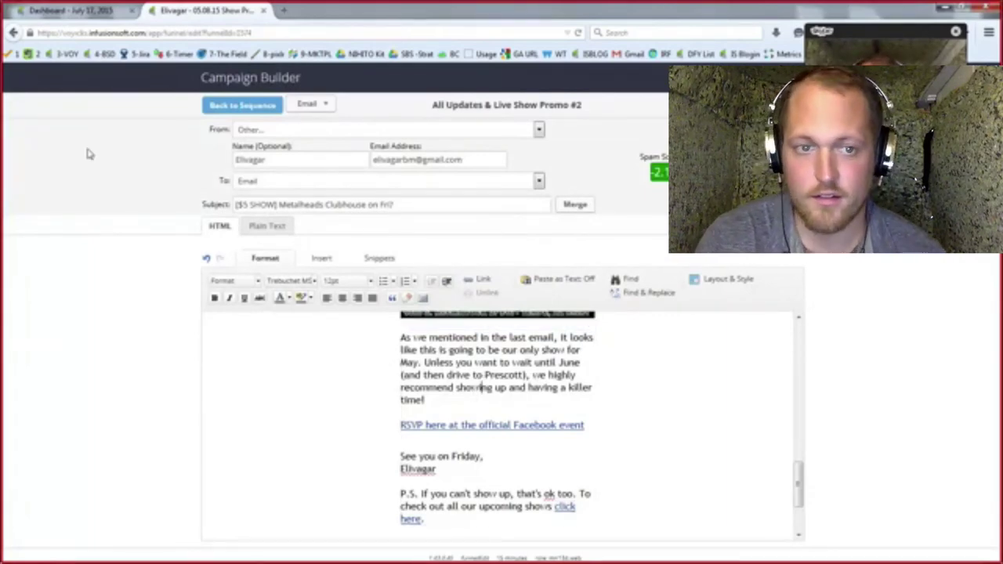
left_click(220, 111)
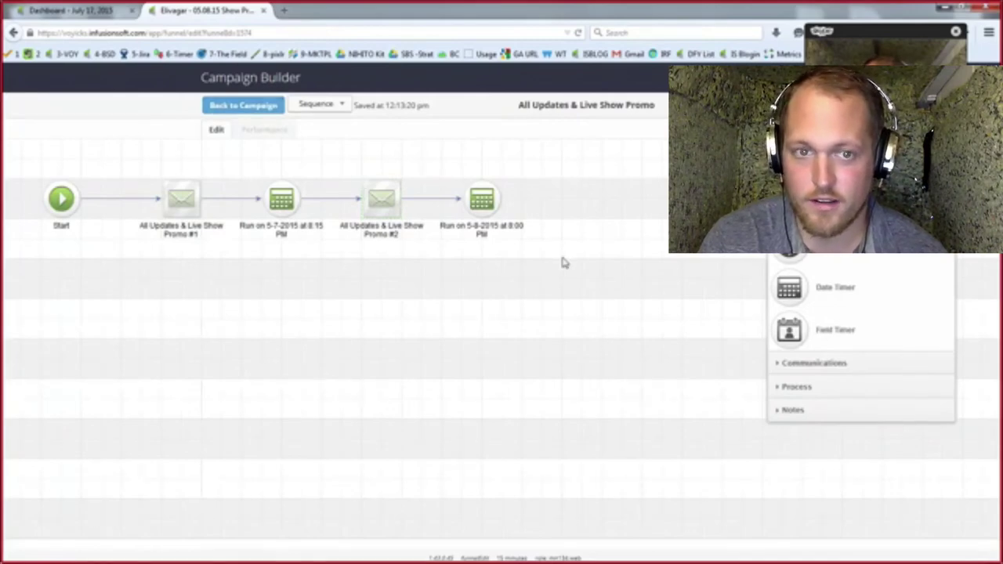
- Go back to the campaign map and review which Promo #1 links are selected in the Click to FB Event goal
left_click_drag(564, 260, 430, 144)
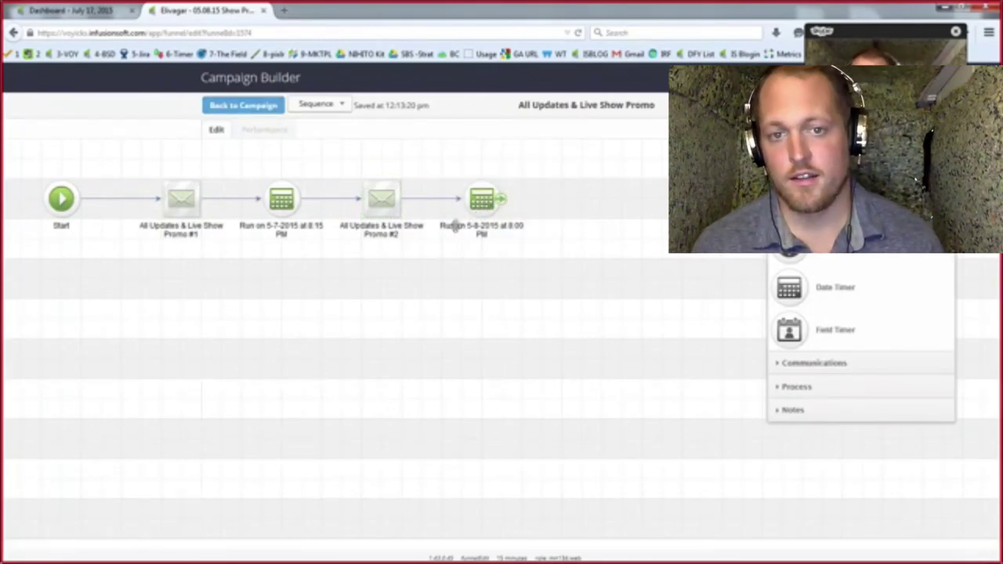
left_click(232, 108)
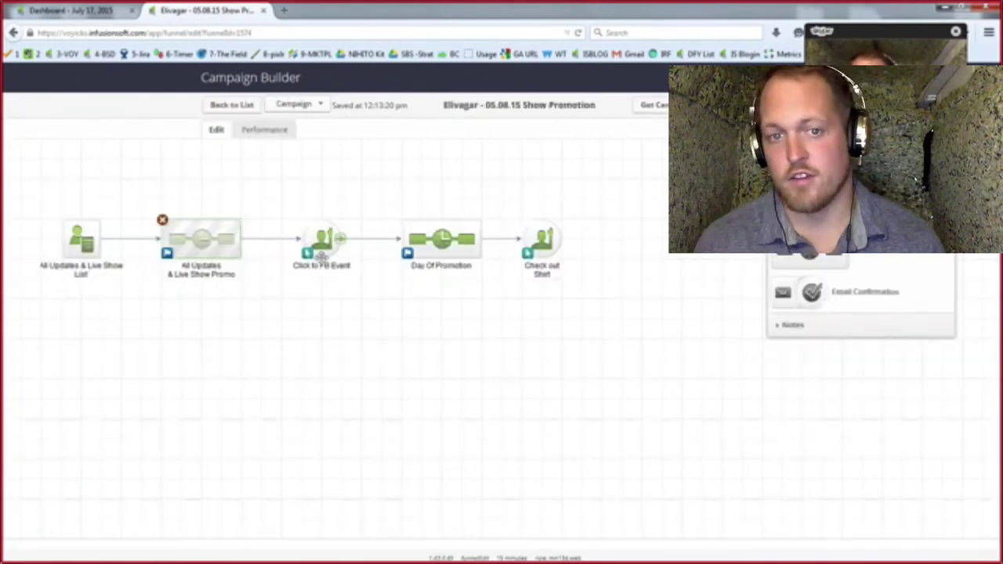
double_click(321, 244)
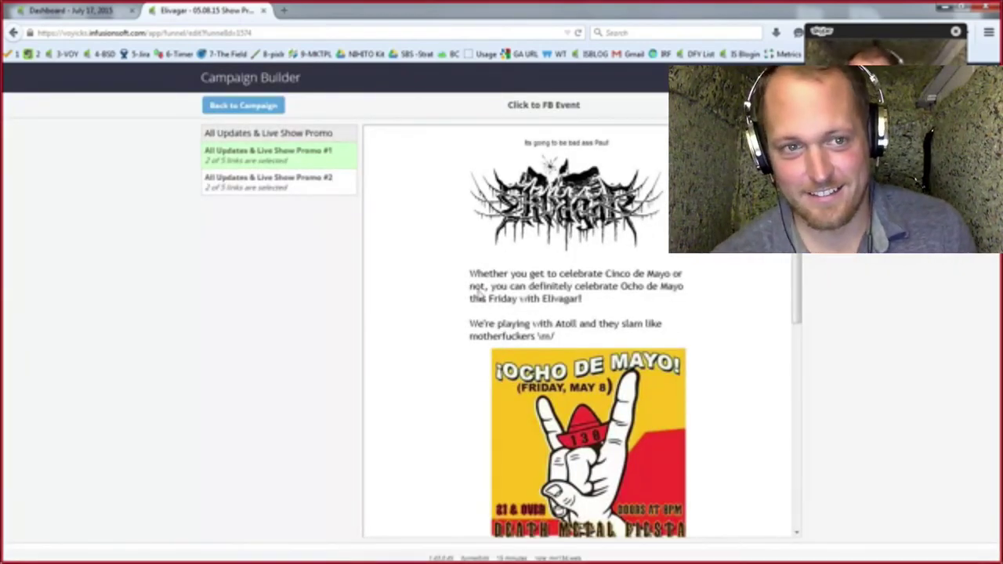
scroll(797, 318, "down", 2)
scroll(796, 318, "down", 3)
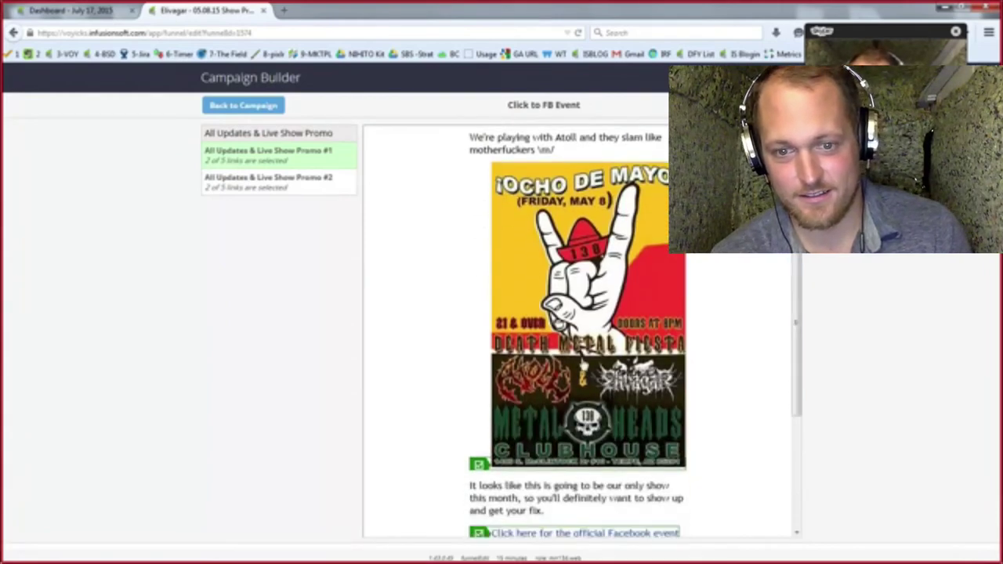
left_click(242, 107)
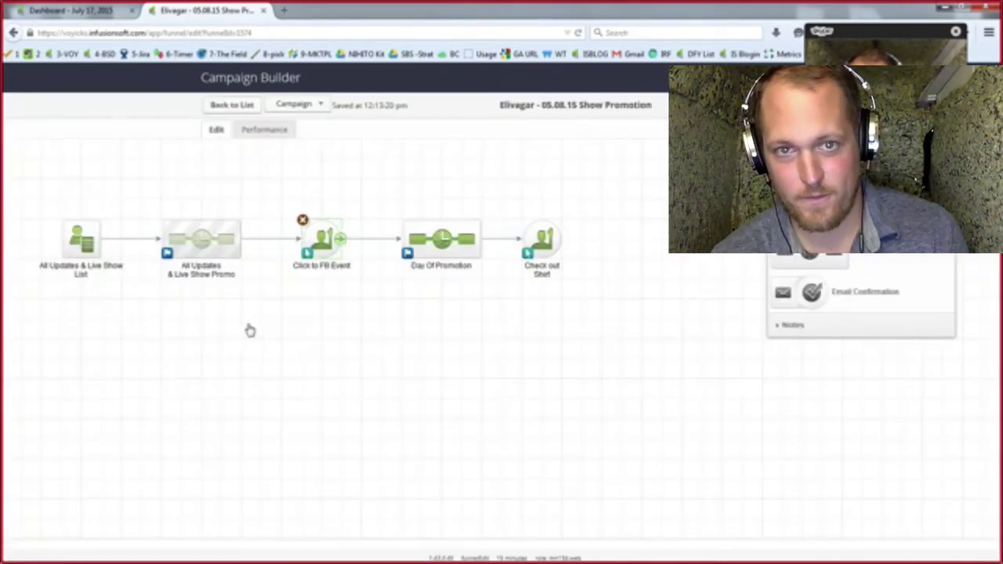
- Open the Day Of Promotion sequence and read through its Day Of Promotion email down to the P.S
double_click(448, 245)
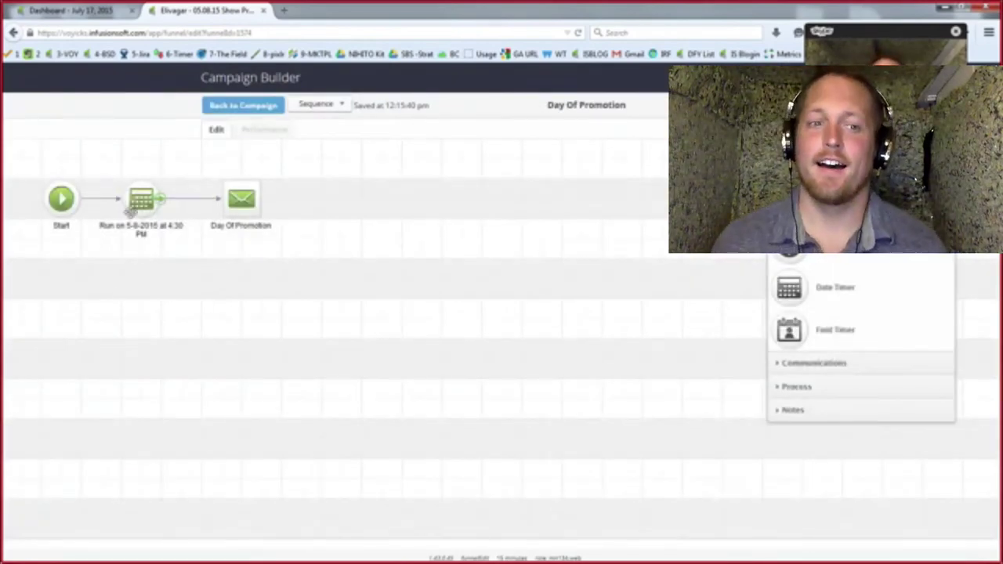
double_click(247, 200)
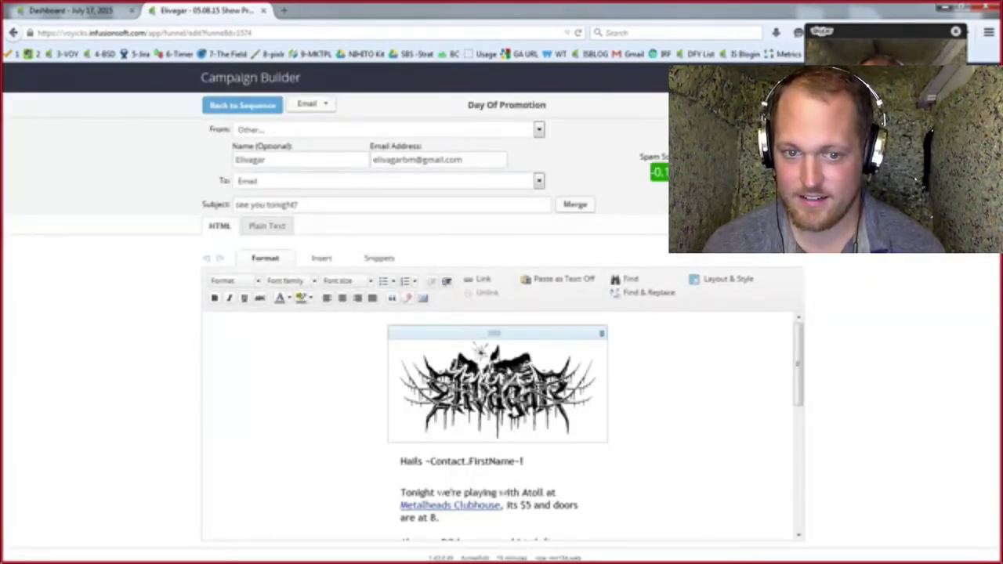
scroll(514, 411, "down", 3)
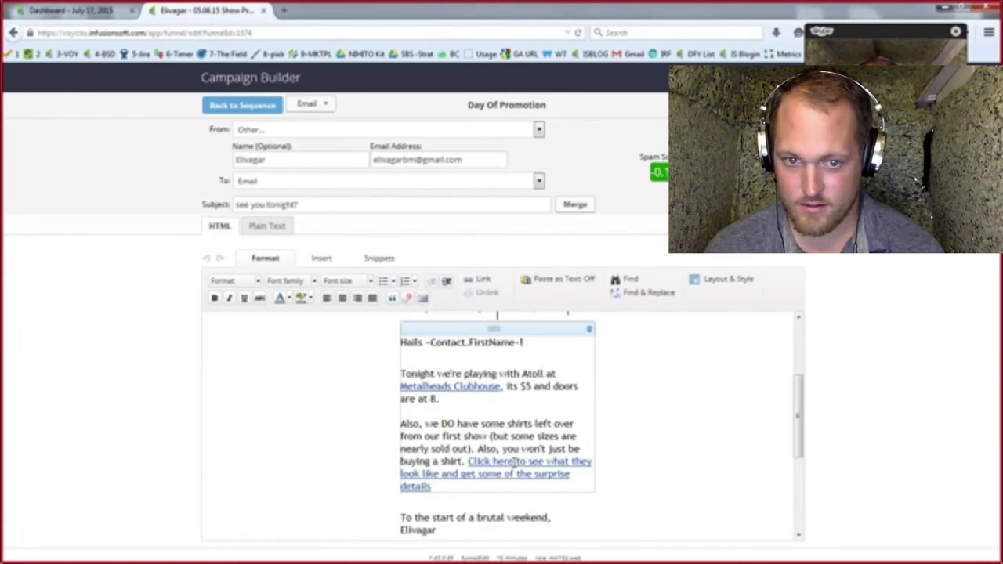
scroll(513, 463, "down", 4)
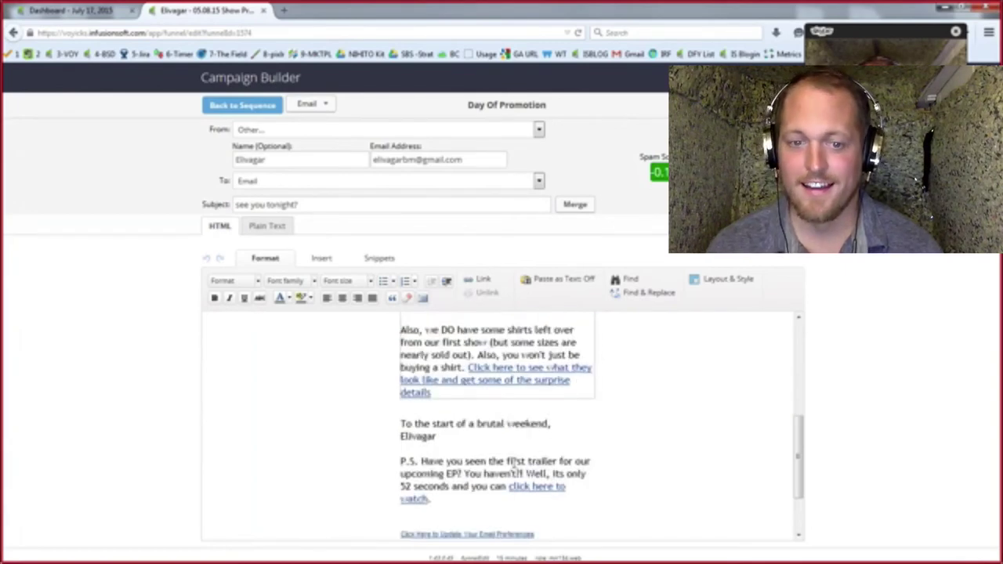
scroll(513, 467, "up", 1)
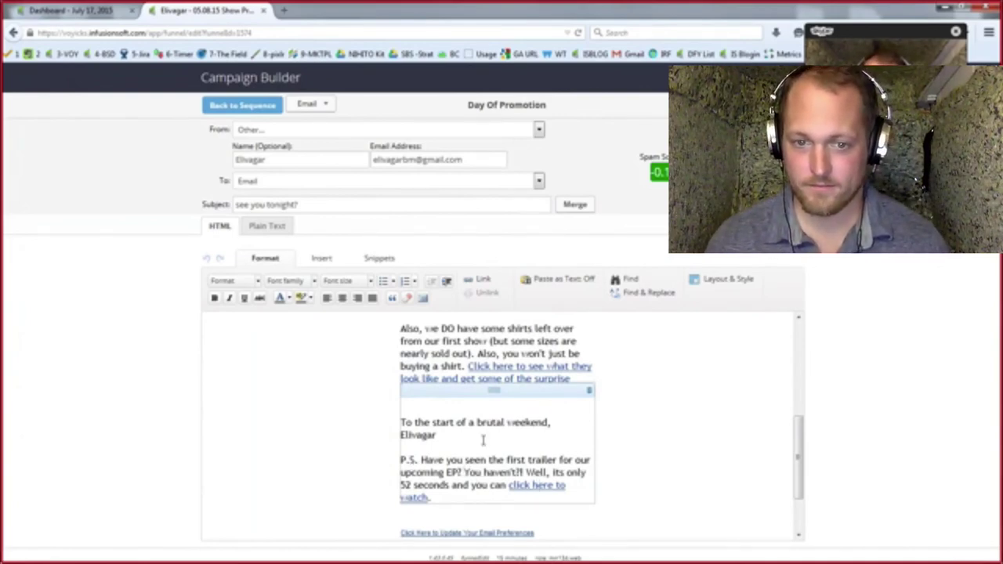
- Open the thank-you page behind the email's "Click here to see what they look like" shirt link and read it to the end
left_click(507, 369)
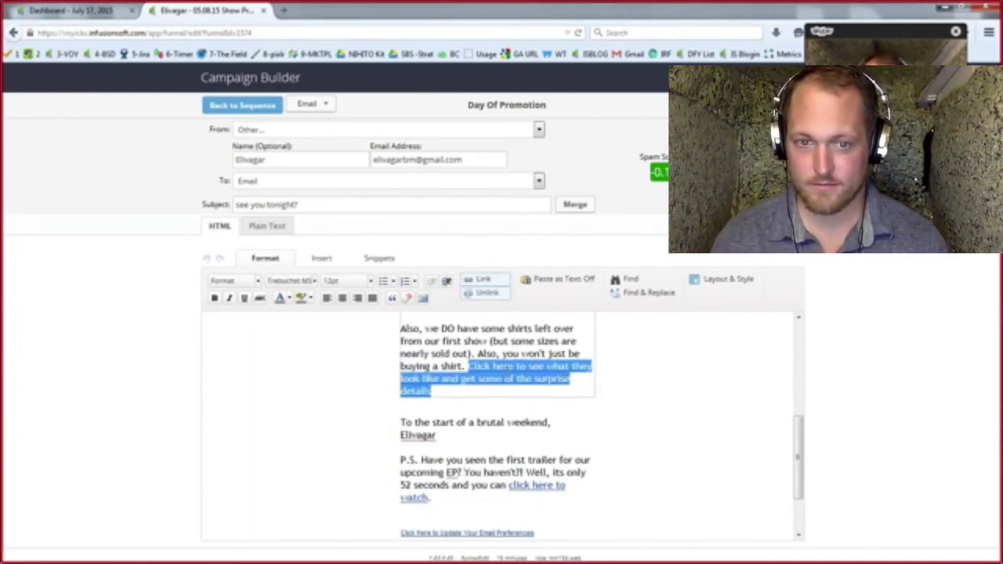
left_click(479, 279)
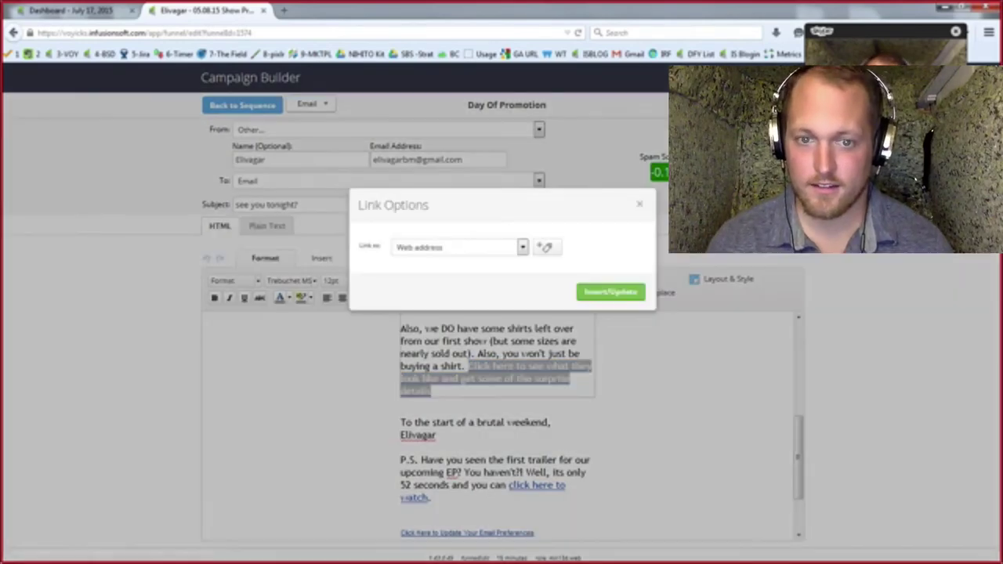
left_click(458, 247)
left_click(439, 278)
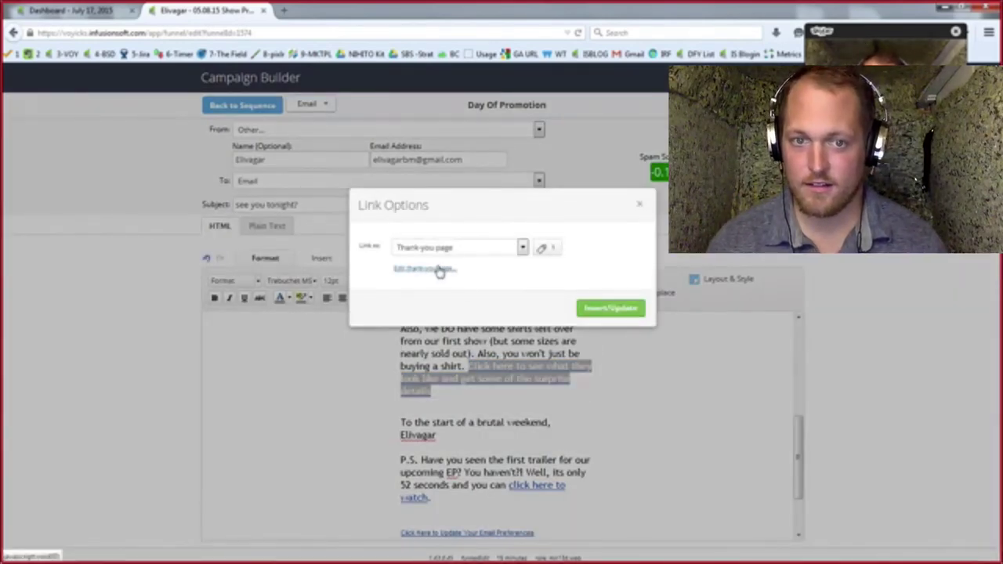
left_click(440, 269)
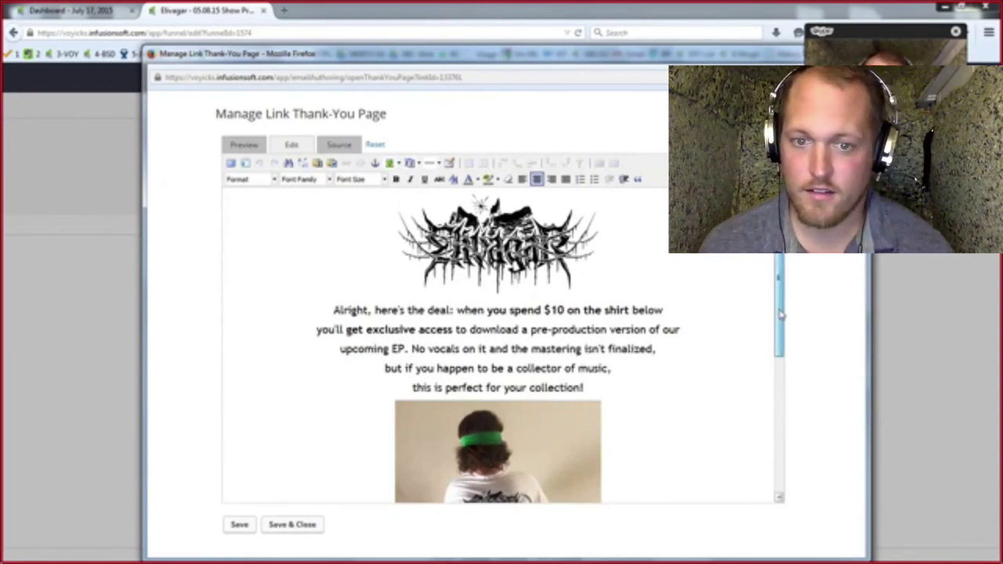
left_click_drag(780, 313, 780, 453)
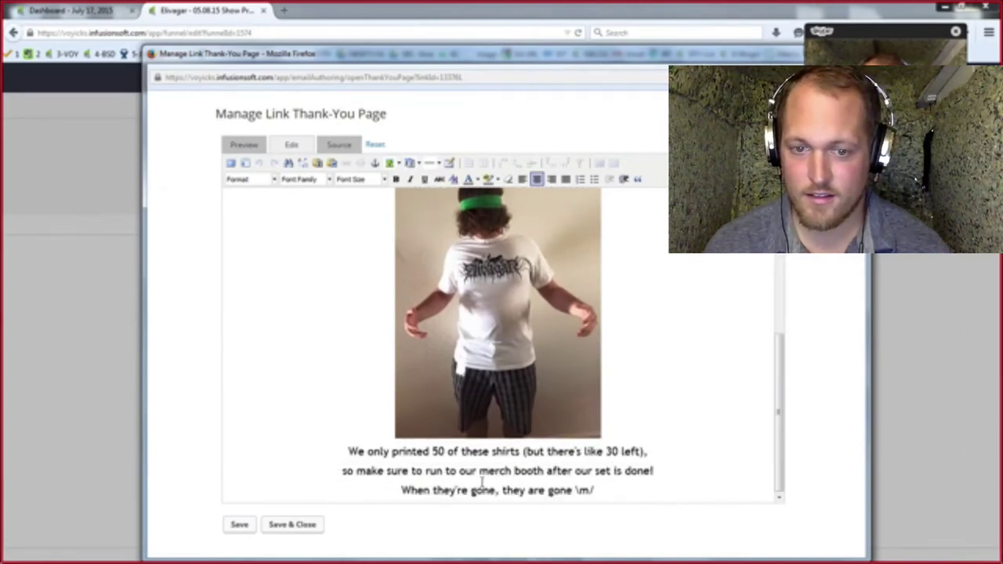
- Close the thank-you page and the link options without saving, and return from the email to the campaign map
left_click(152, 54)
left_click(177, 145)
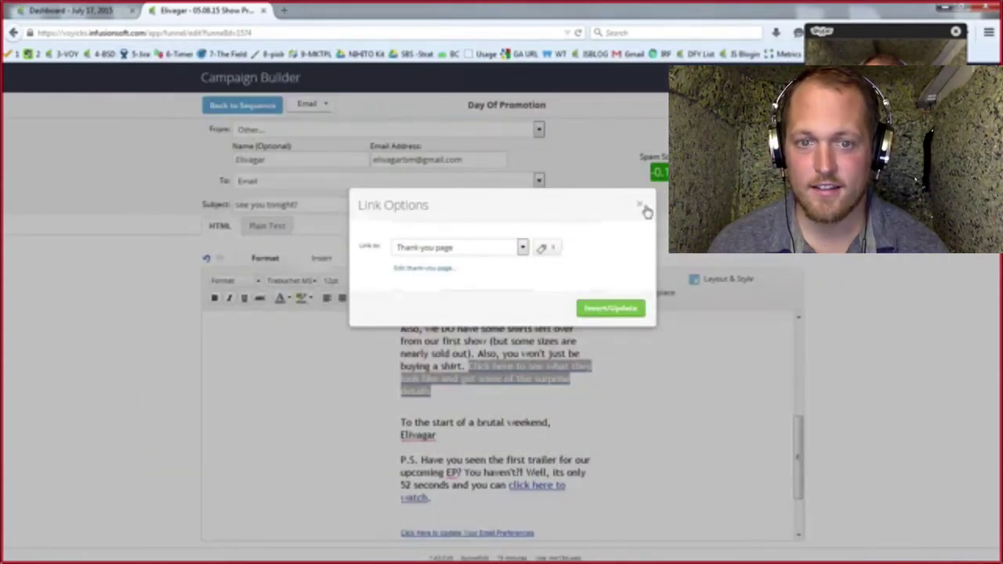
left_click(644, 208)
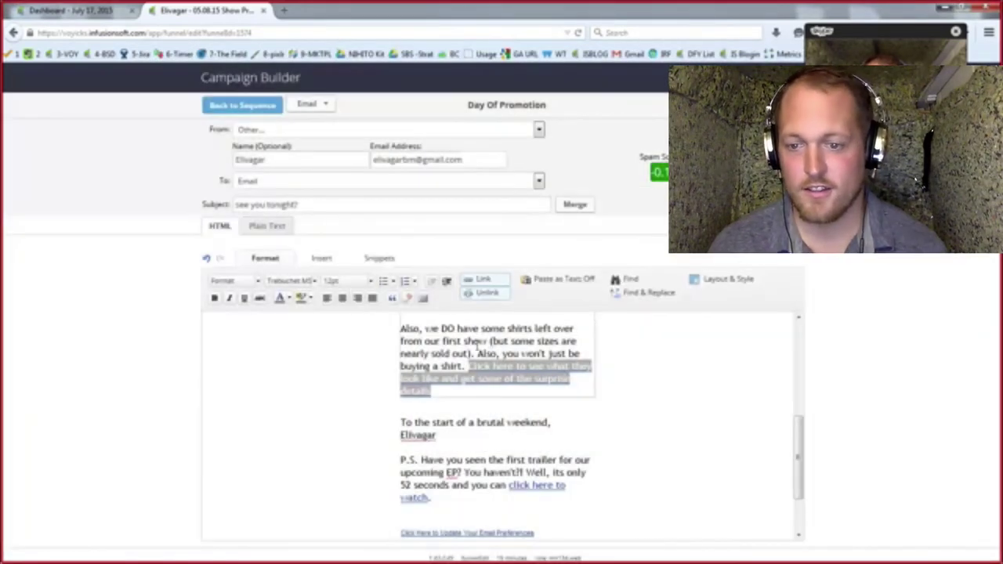
scroll(716, 477, "up", 3)
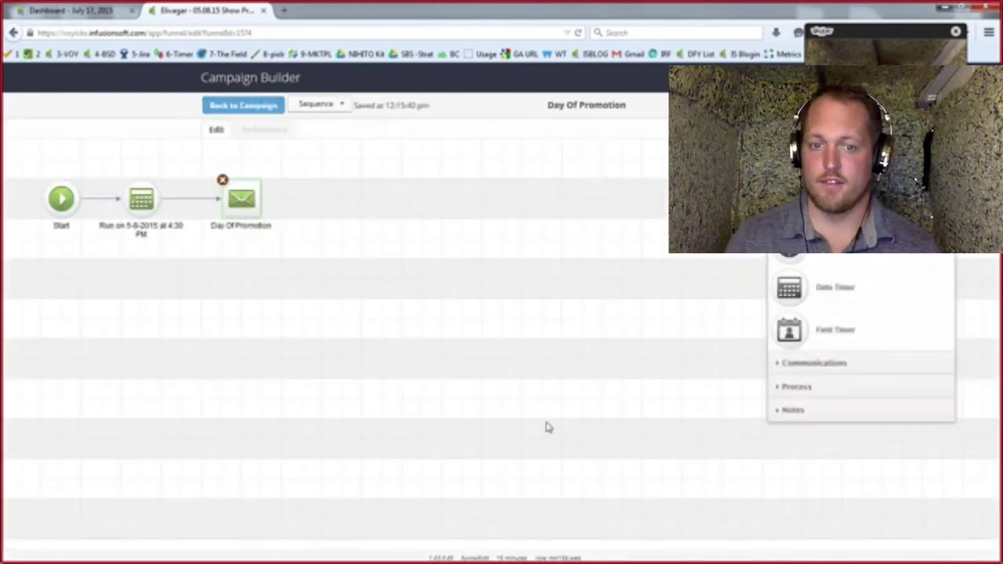
left_click(207, 106)
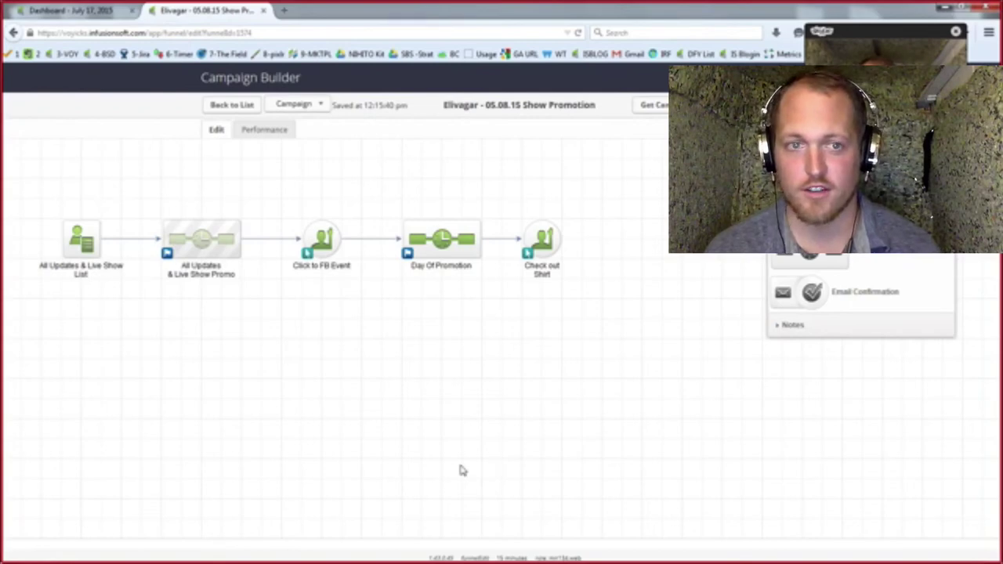
- Start a copy of the 05.08.15 Show Promotion campaign and remove the "Copy of" prefix from its name
left_click(315, 107)
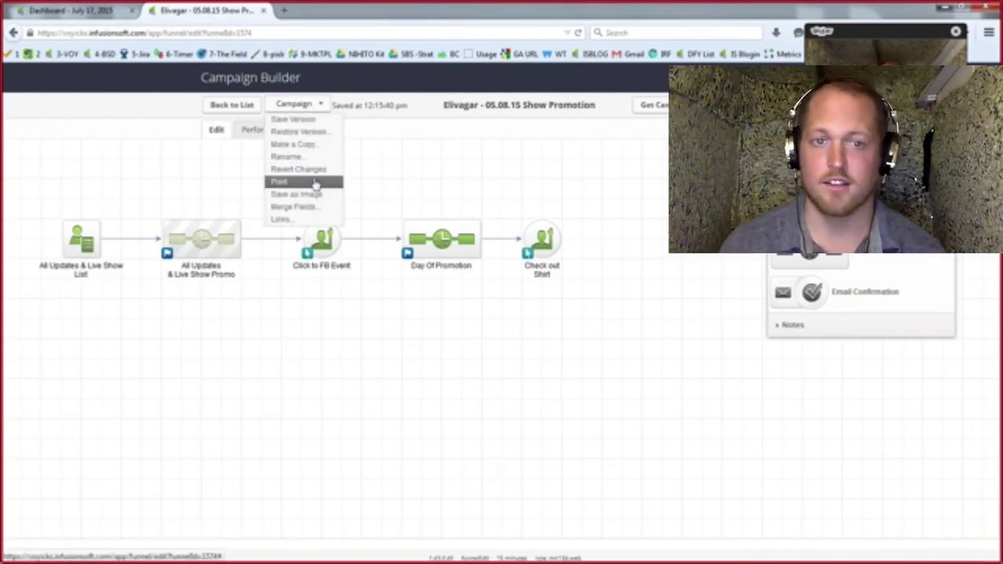
left_click(313, 147)
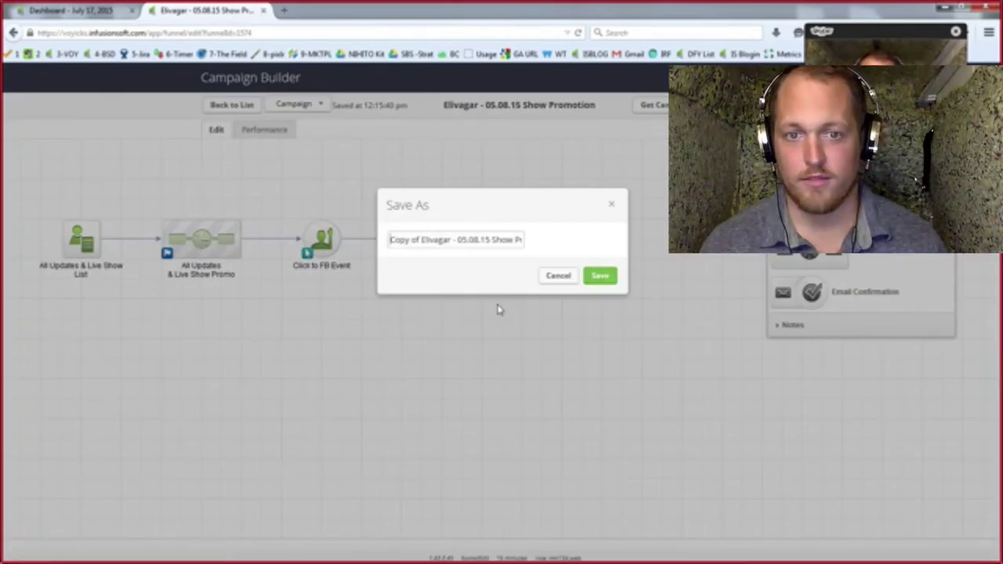
key("ctrl+shift+Right")
key("ctrl+shift+Right")
key("Delete")
- Change the date in the copy's name so it reads "Elivagar - 07.24.15 Show Promotion" and save the copied campaign
key("Right")
key("Right")
key("Right")
key("Right")
key("Right")
key("Right")
key("Right")
key("Right")
key("Right")
key("Right")
key("Right")
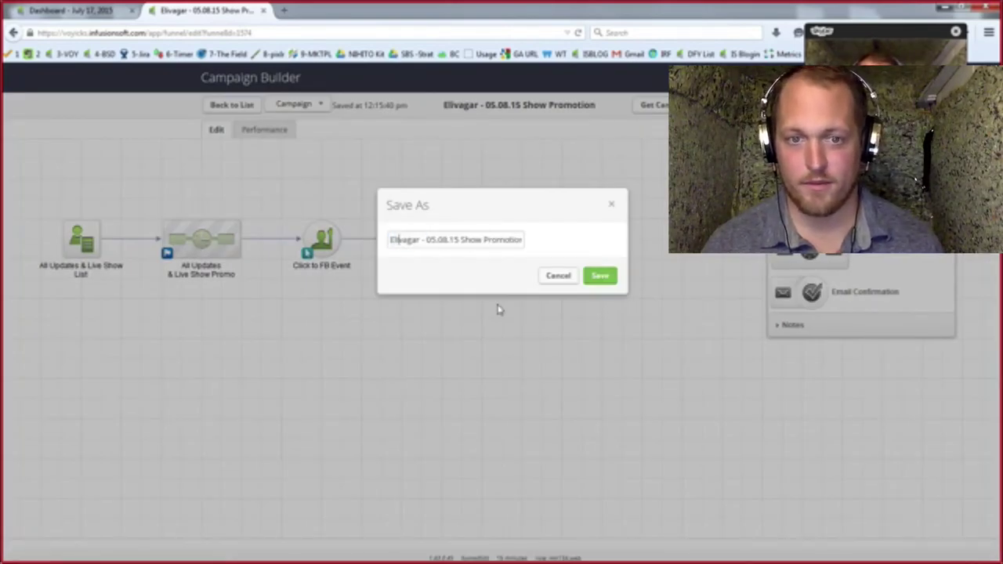
key("BackSpace")
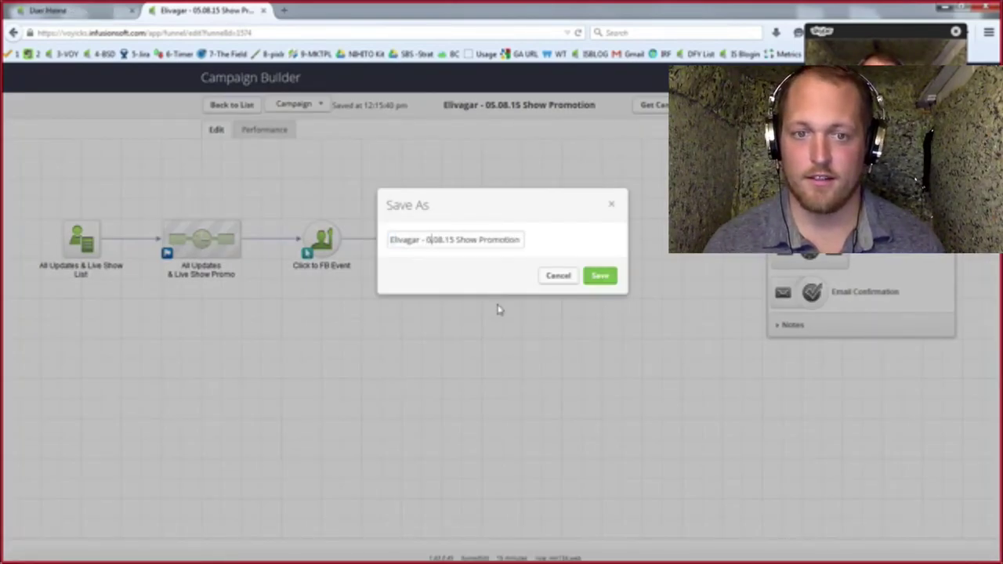
type("7")
key("Right")
key("Delete")
key("Delete")
type("24")
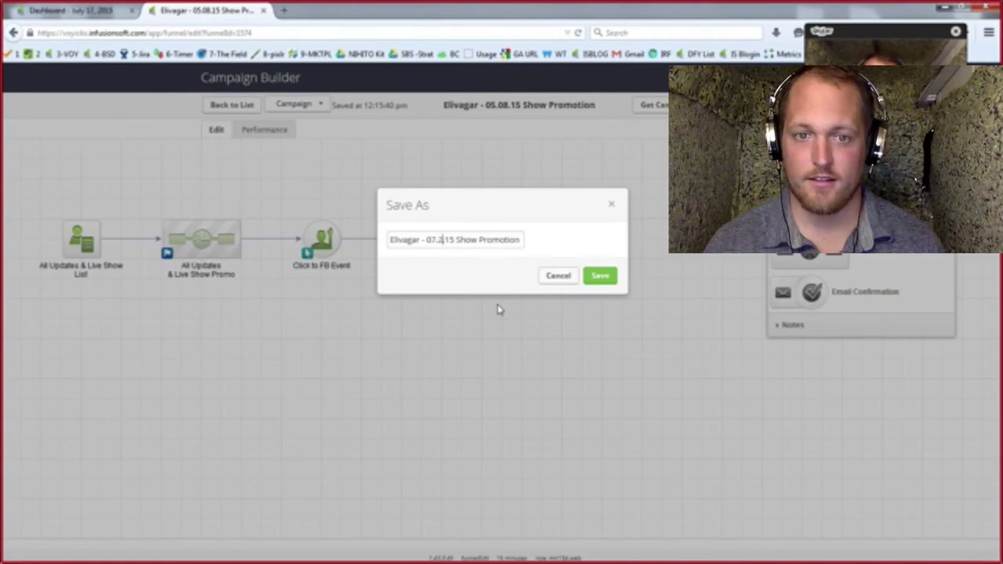
left_click(593, 279)
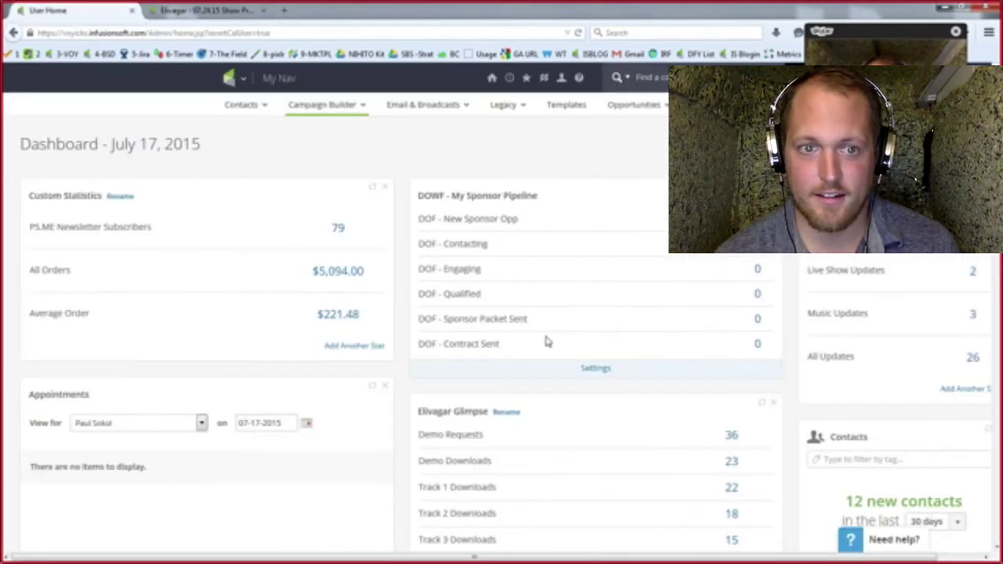
- Find the Elivagar Glimpse stats on the dashboard, divide 23 demo downloads by 36 demo requests in Calculator, and close it
scroll(547, 339, "down", 5)
scroll(546, 335, "up", 2)
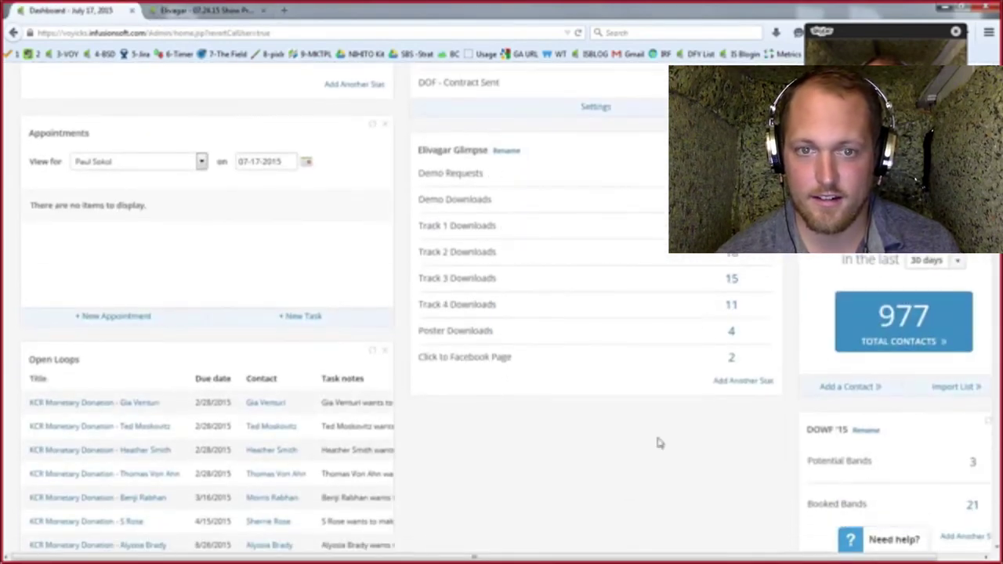
key("super")
type("calc")
key("Return")
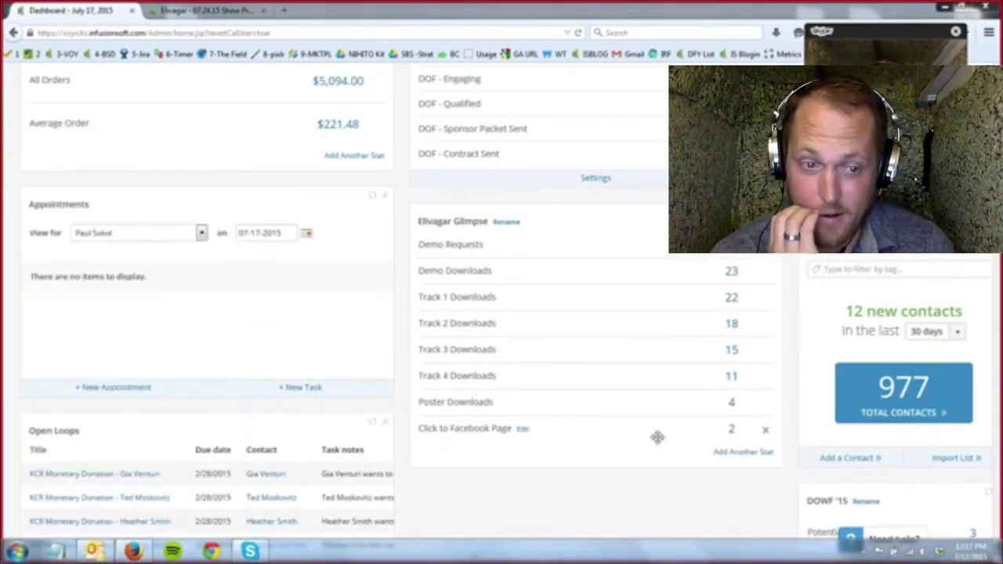
type("23")
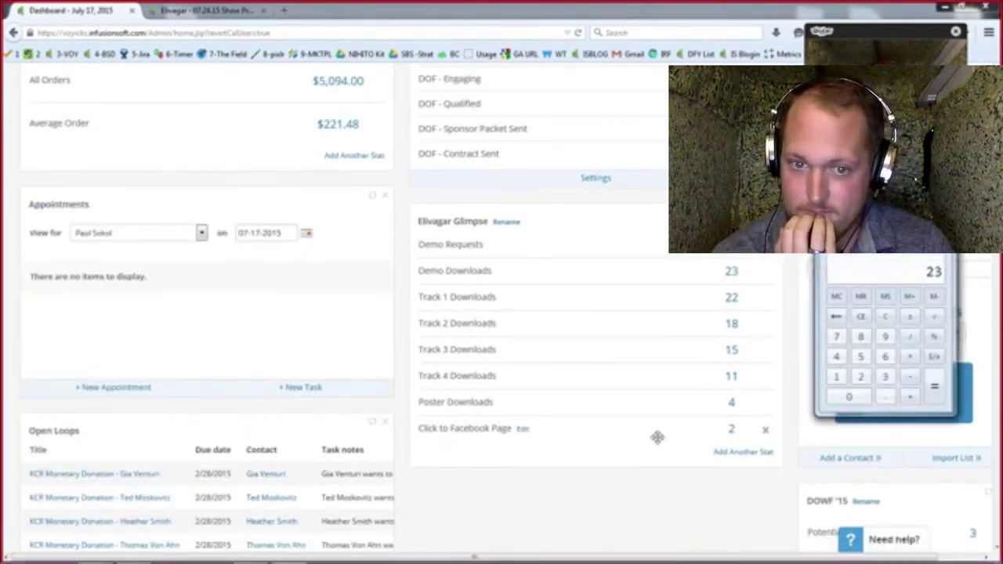
type("36")
key("Return")
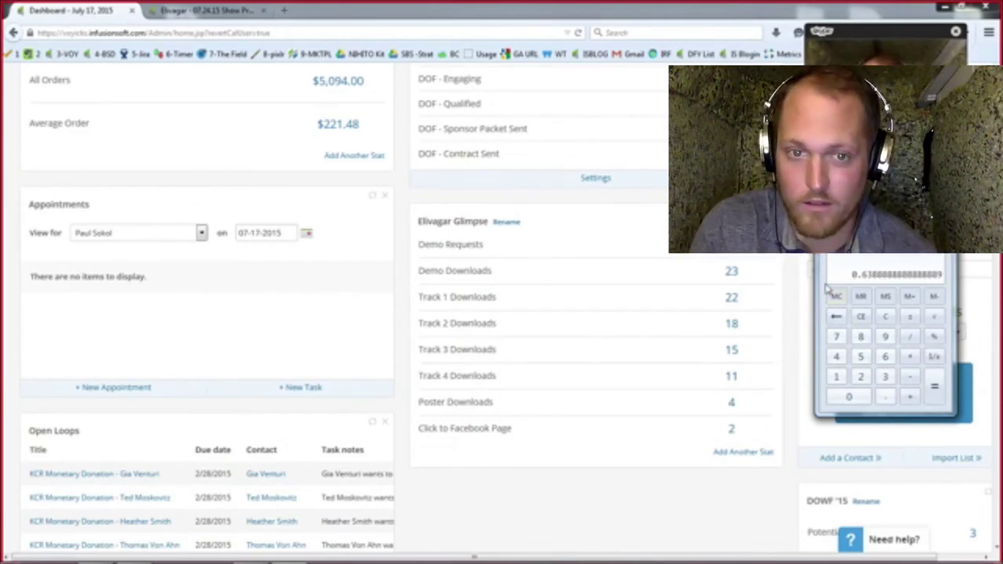
key("alt+F4")
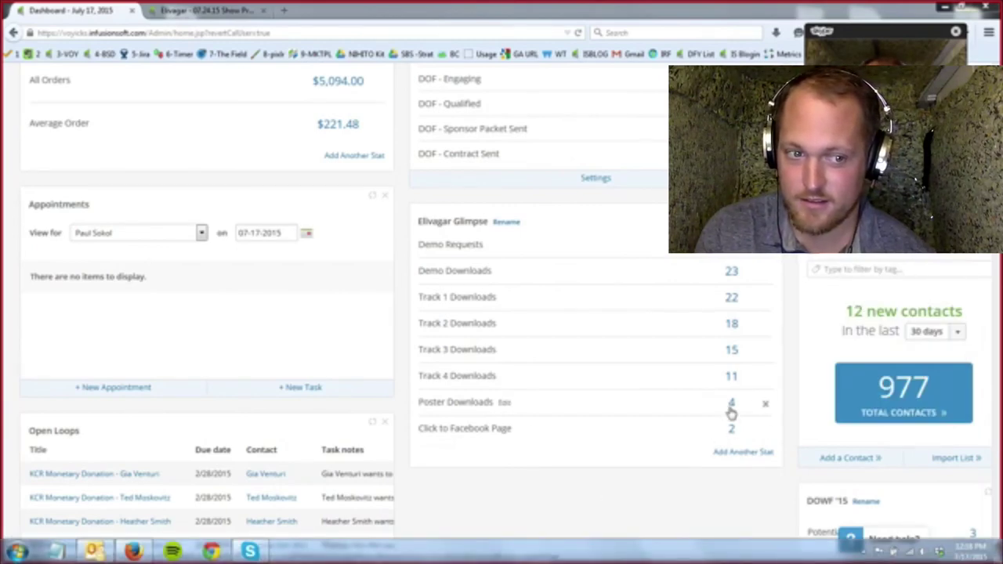
- Review the dashboard's poster download, Facebook page click and engagement level stats, then return to the top of the dashboard
scroll(712, 502, "down", 3)
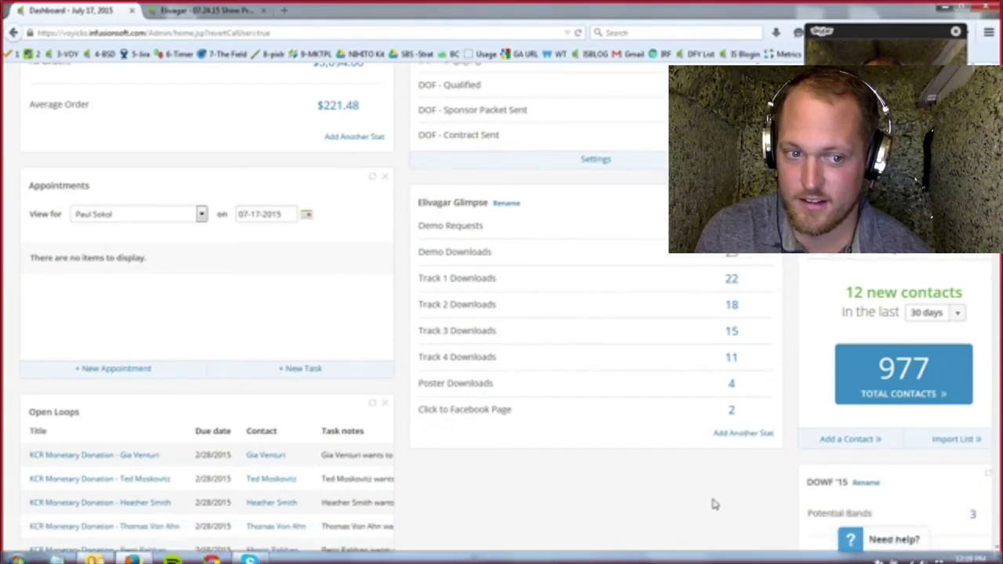
scroll(728, 486, "down", 3)
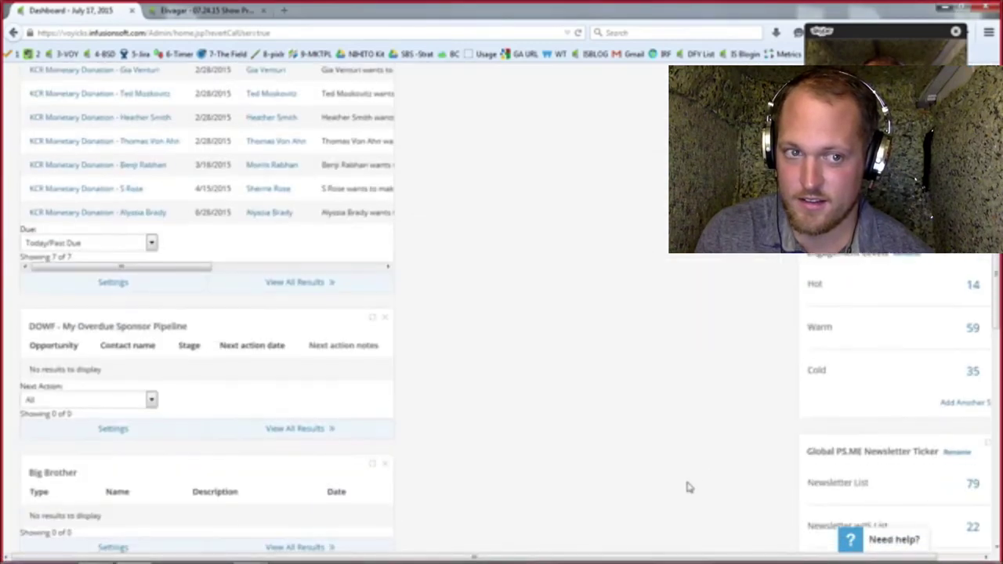
scroll(797, 371, "right", 1)
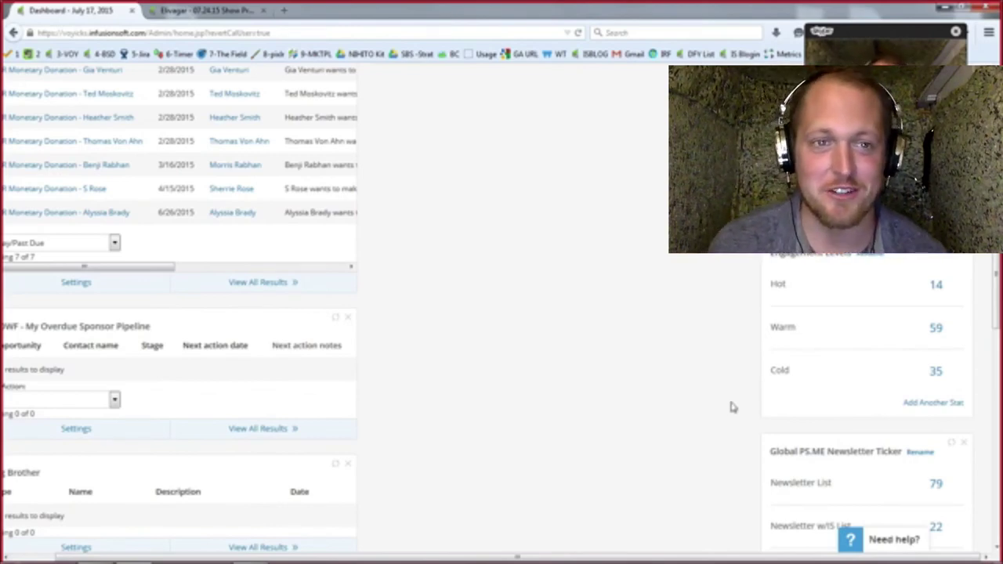
scroll(748, 440, "up", 10)
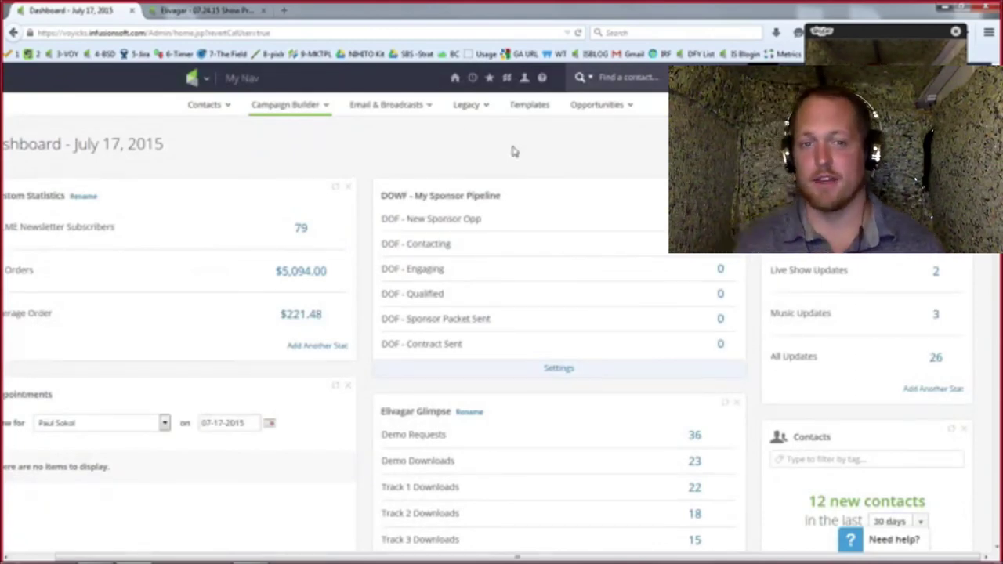
key("super")
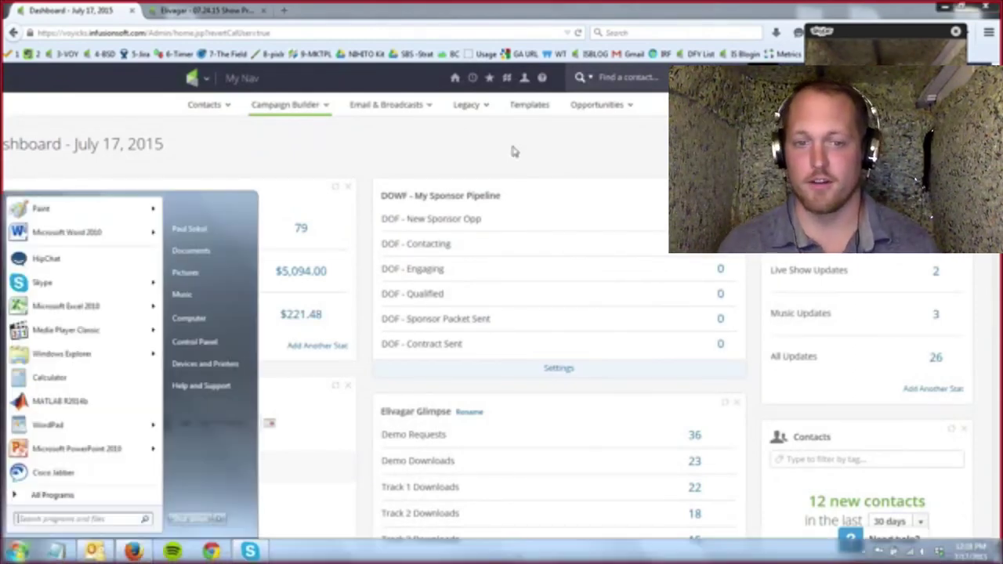
key("super")
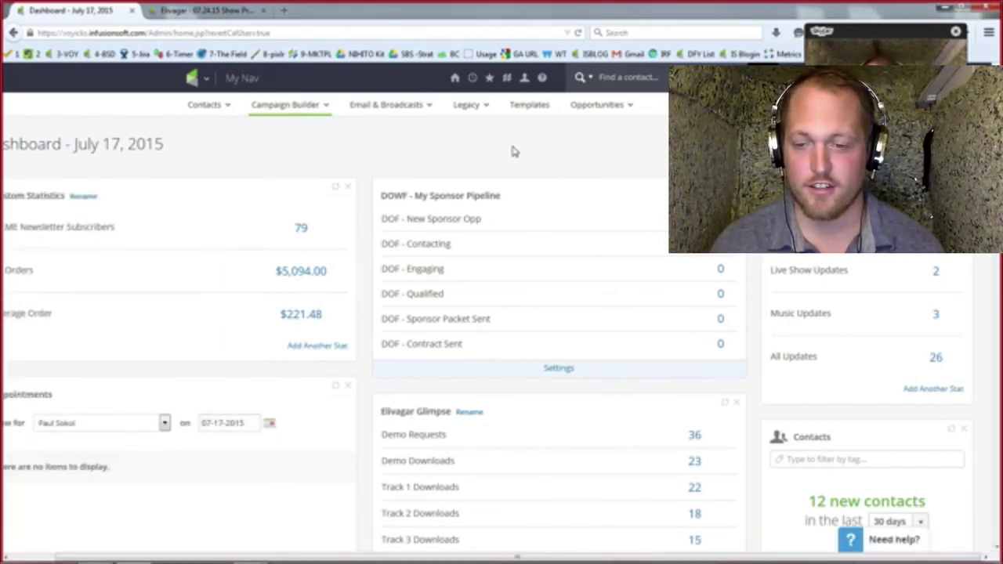